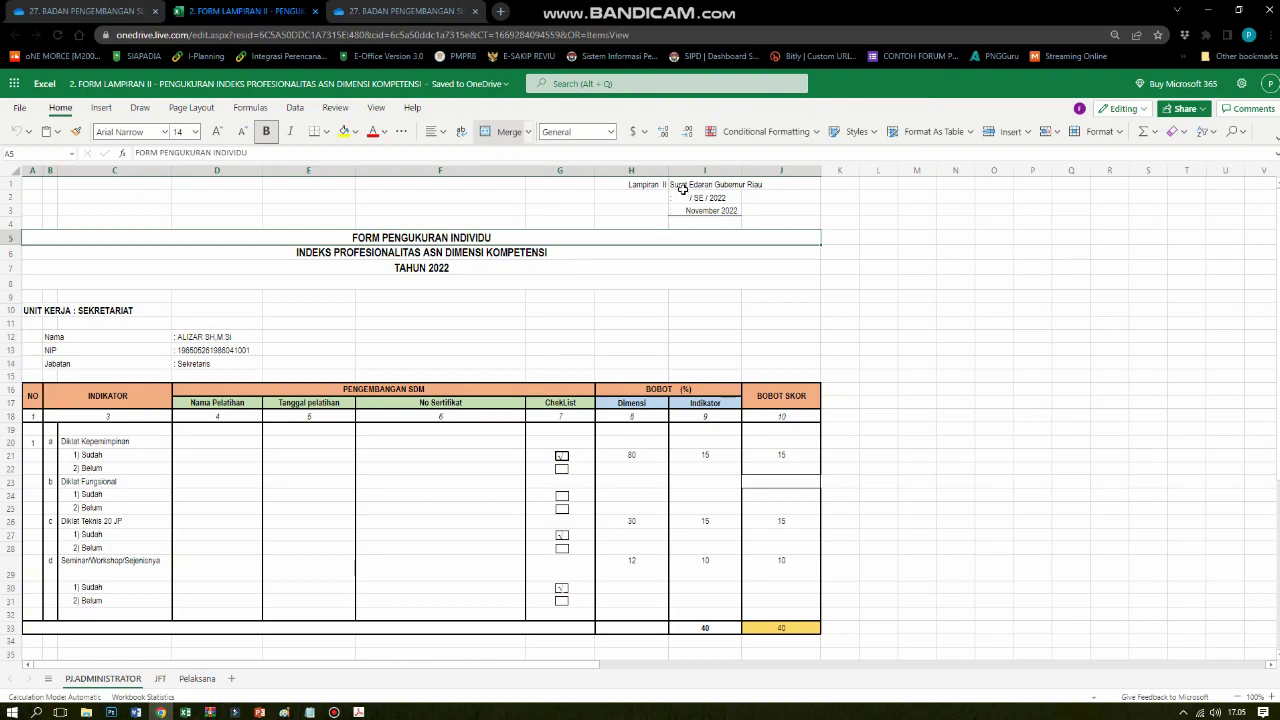
Examine the attachment reference and the three title lines at the head of the individual measurement form.
left_click(684, 188)
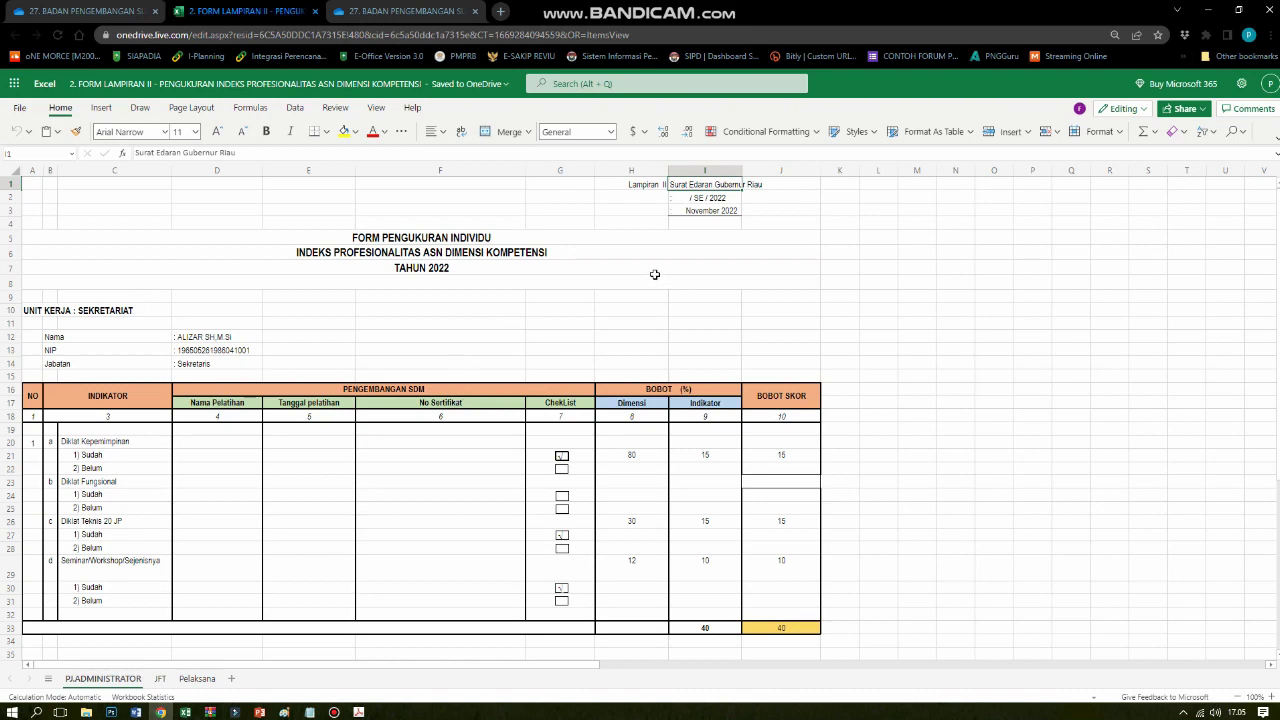
left_click(368, 320)
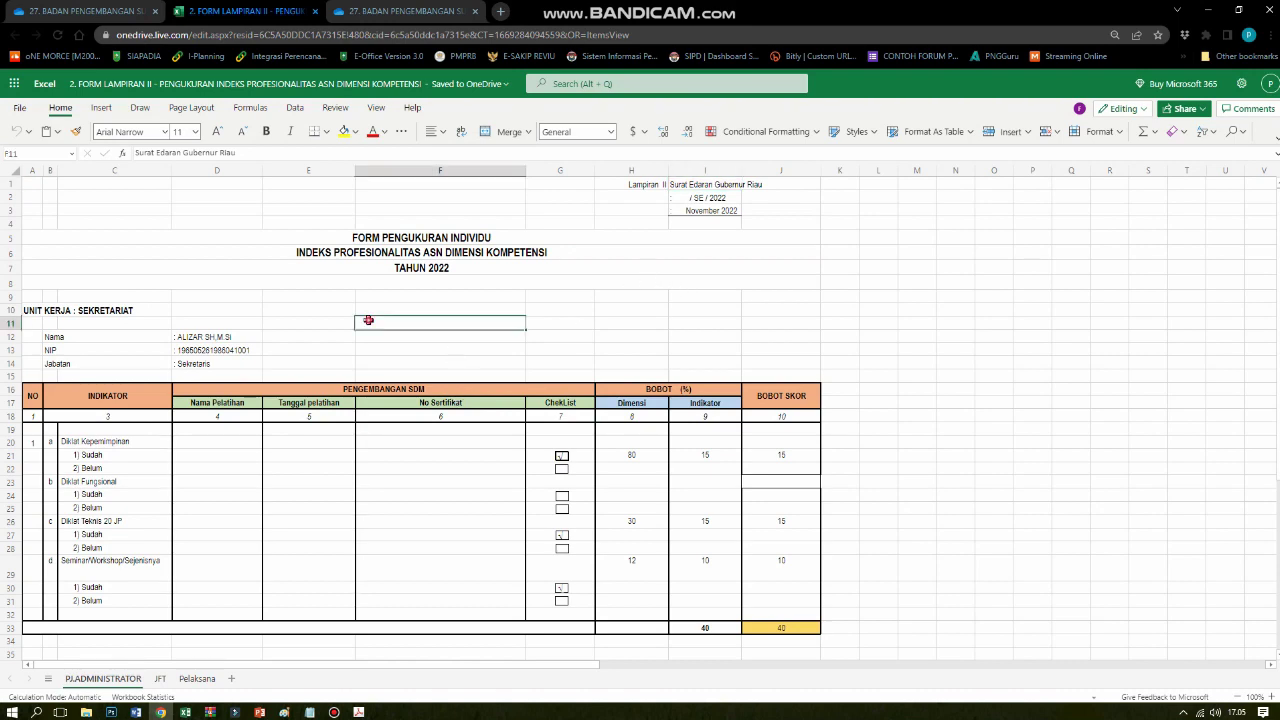
left_click(156, 244)
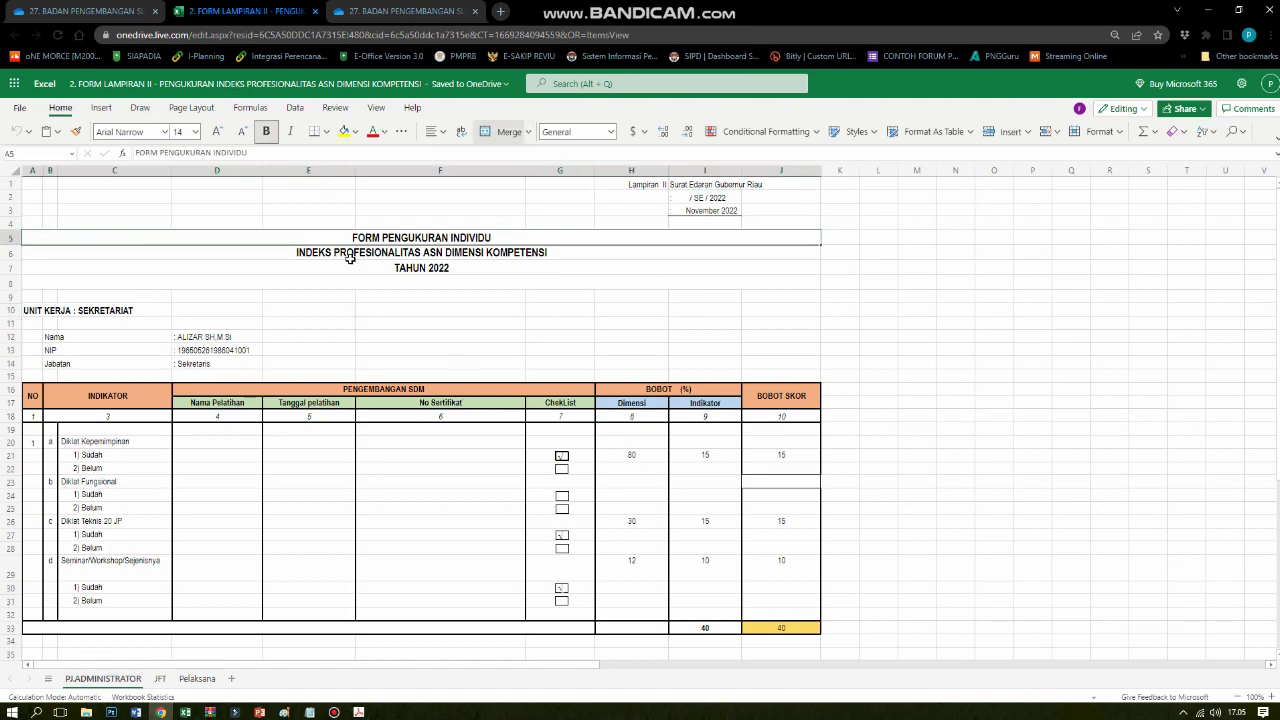
left_click(413, 270)
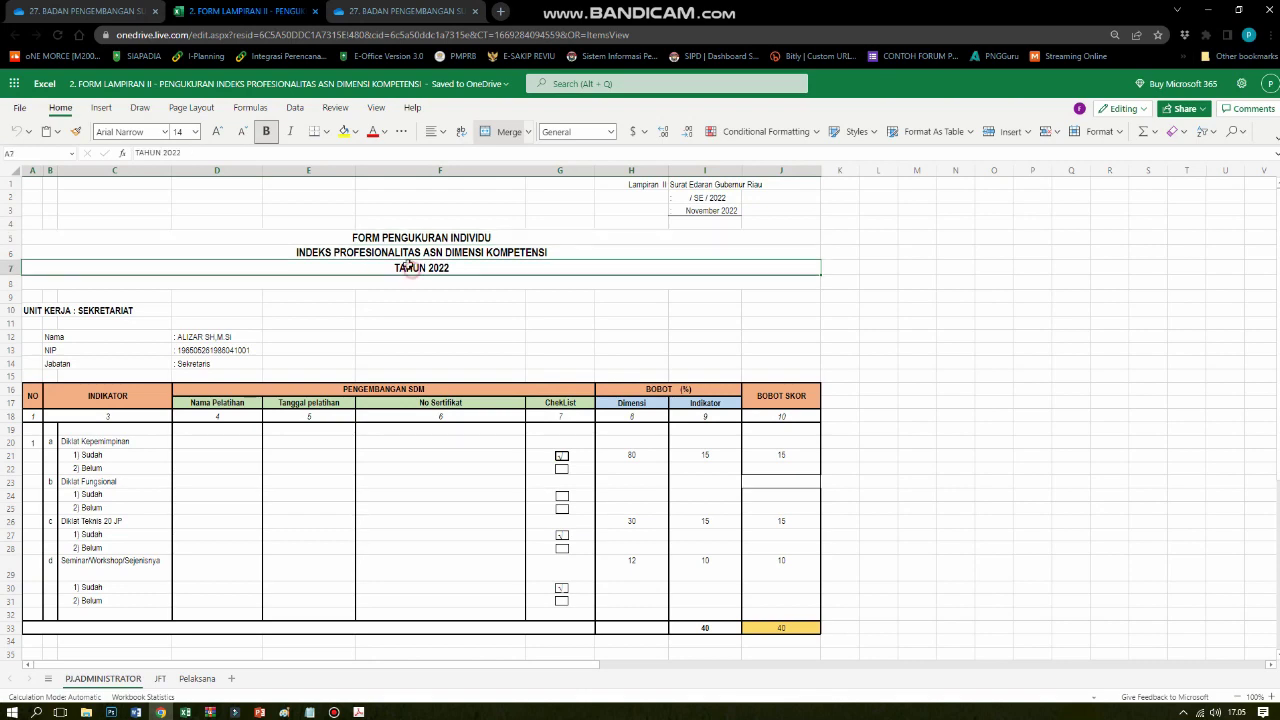
left_click(396, 240)
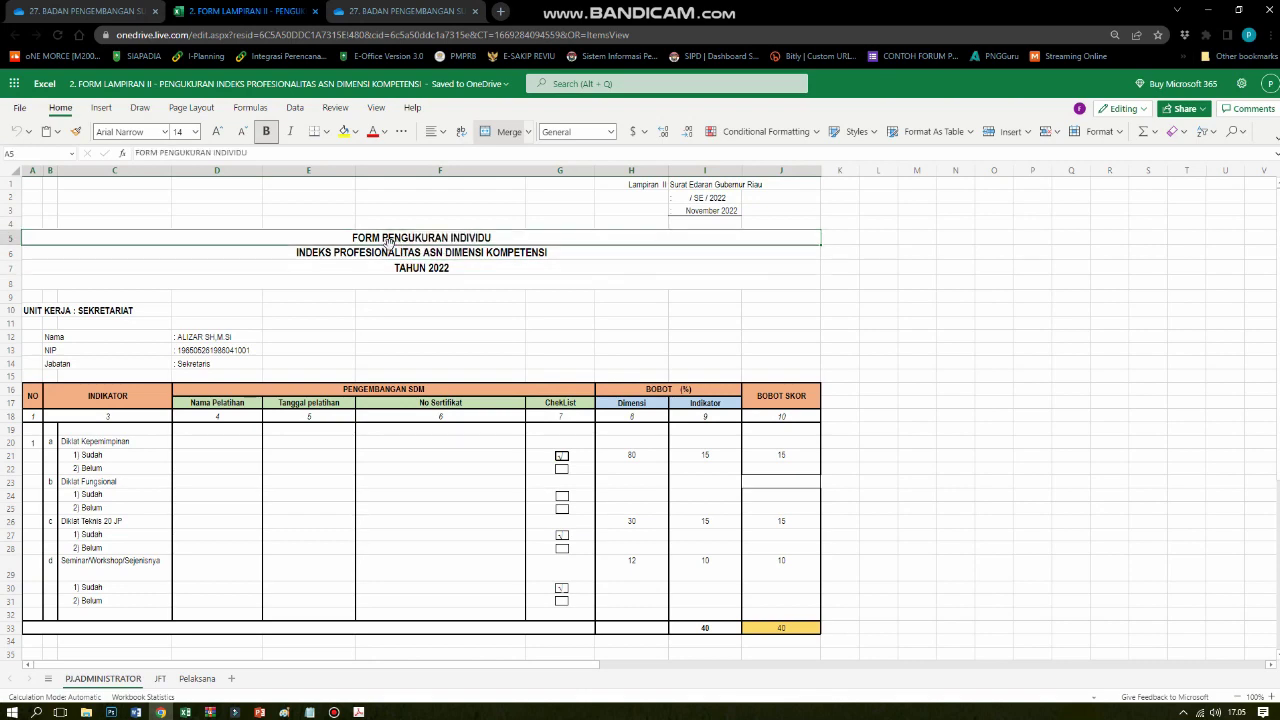
left_click(375, 255)
left_click(404, 270)
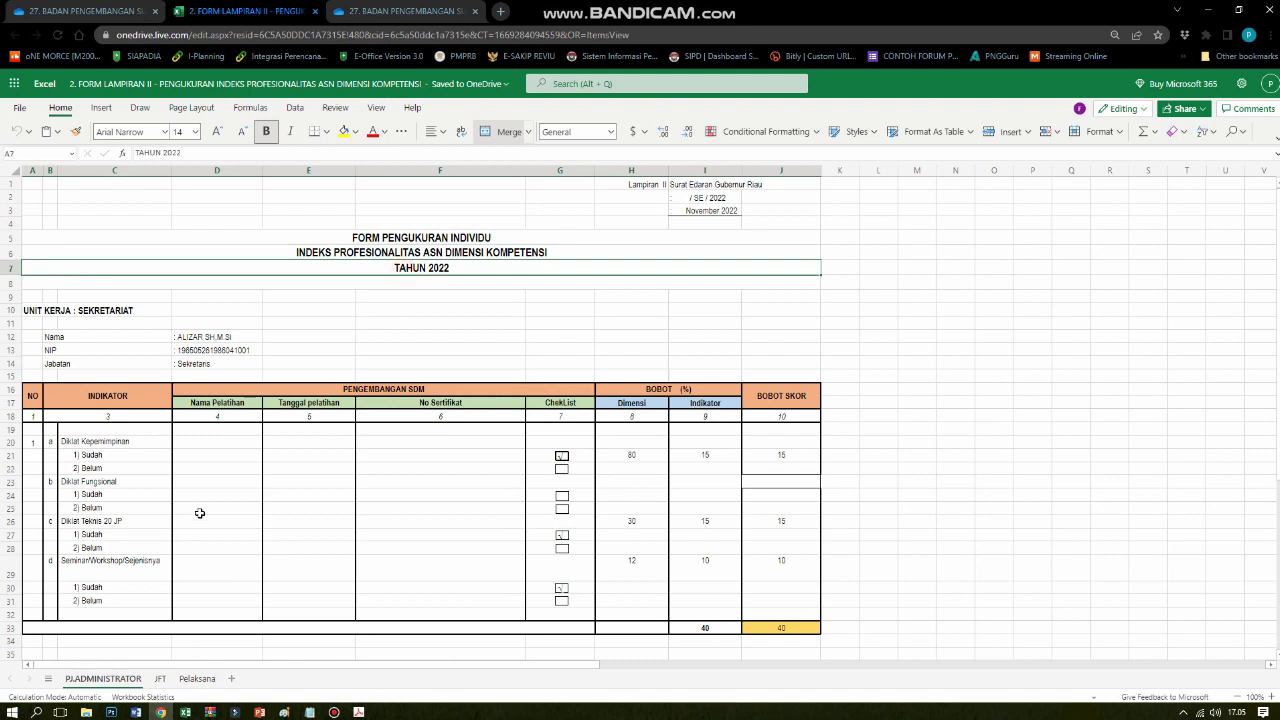
Examine the Nama Pelatihan cells for the Diklat Kepemimpinan and Diklat Fungsional indicators.
left_click(198, 443)
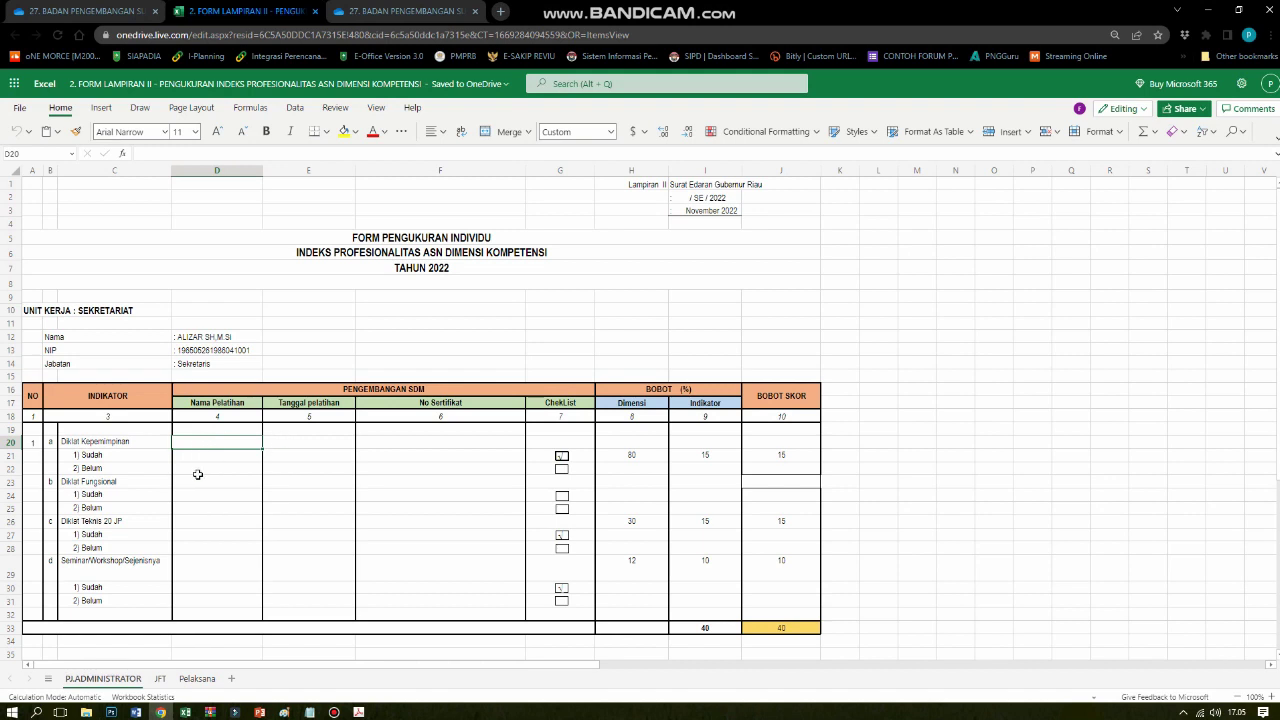
left_click(198, 458)
left_click(200, 472)
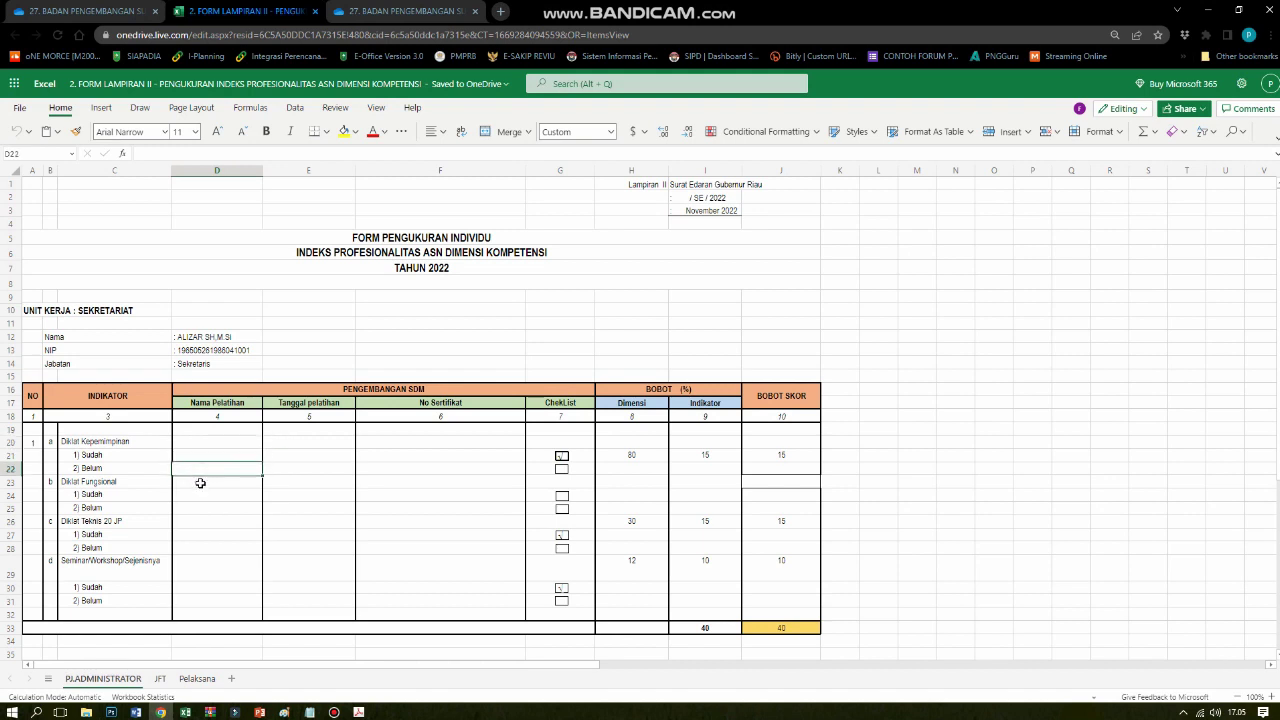
left_click(201, 482)
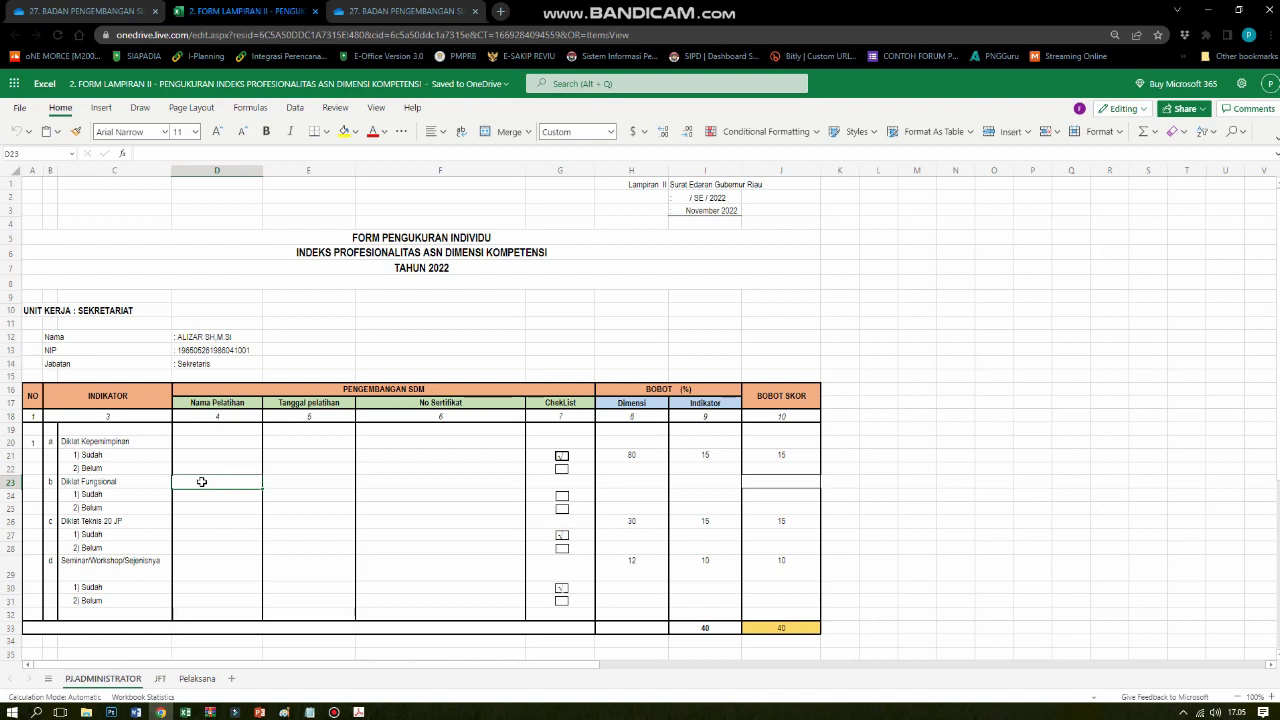
left_click(202, 446)
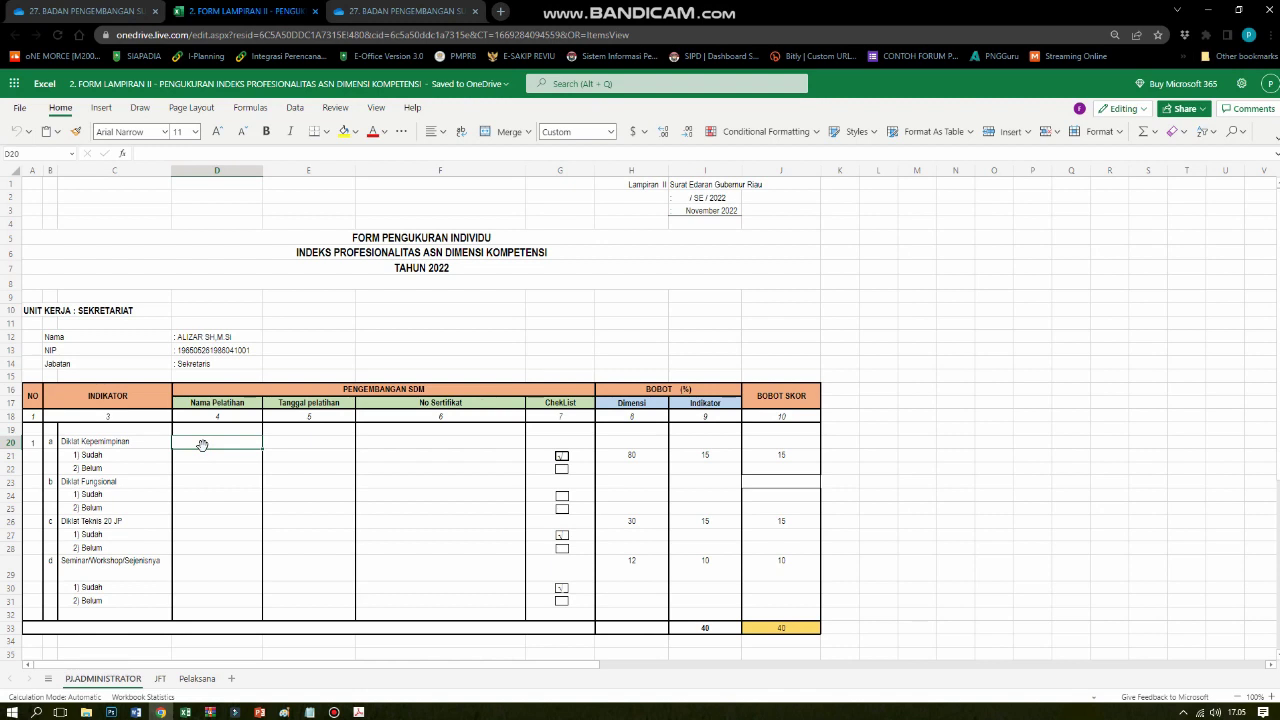
left_click(208, 456)
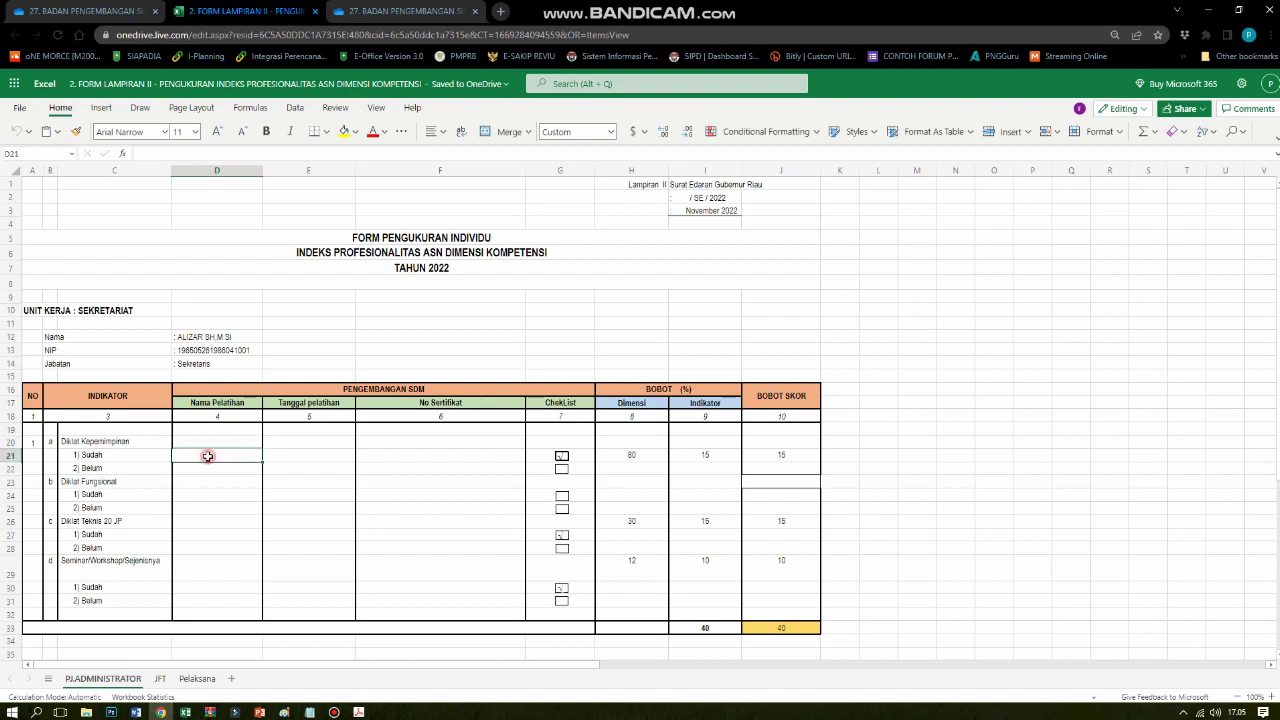
left_click(208, 443)
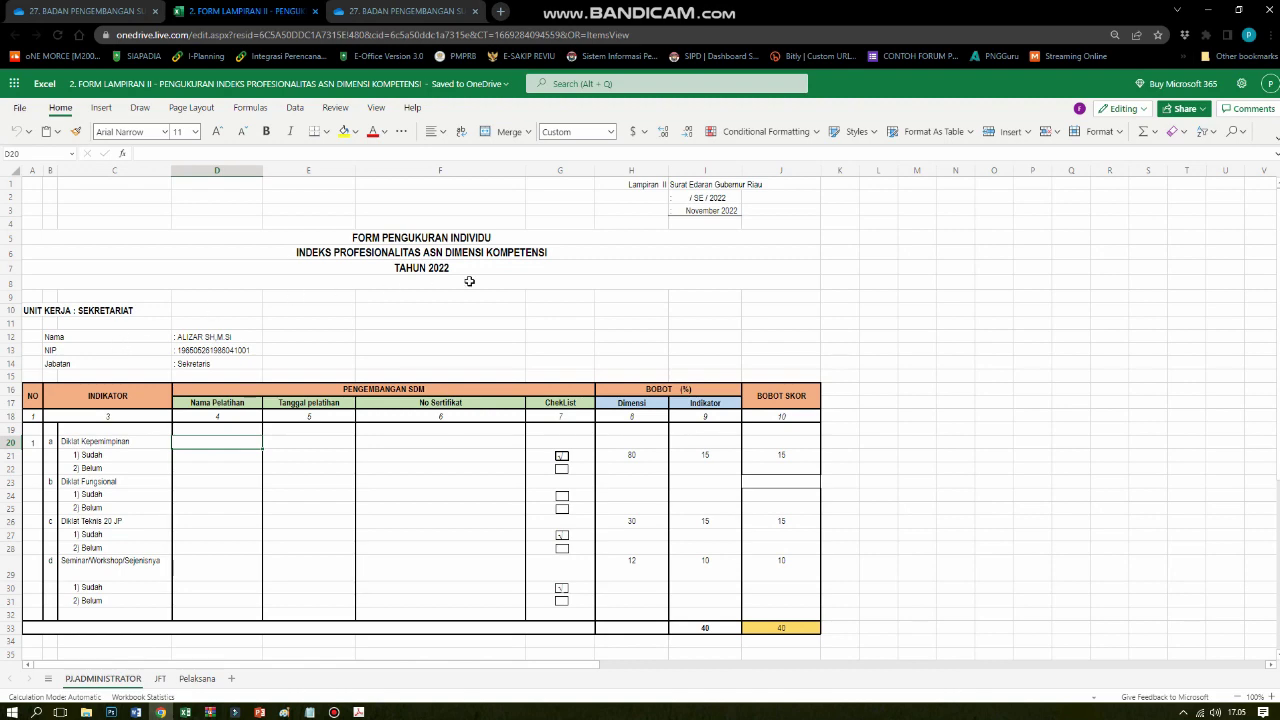
Examine the UNIT KERJA line and the employee's Nama, NIP and Jabatan fields.
left_click(154, 308)
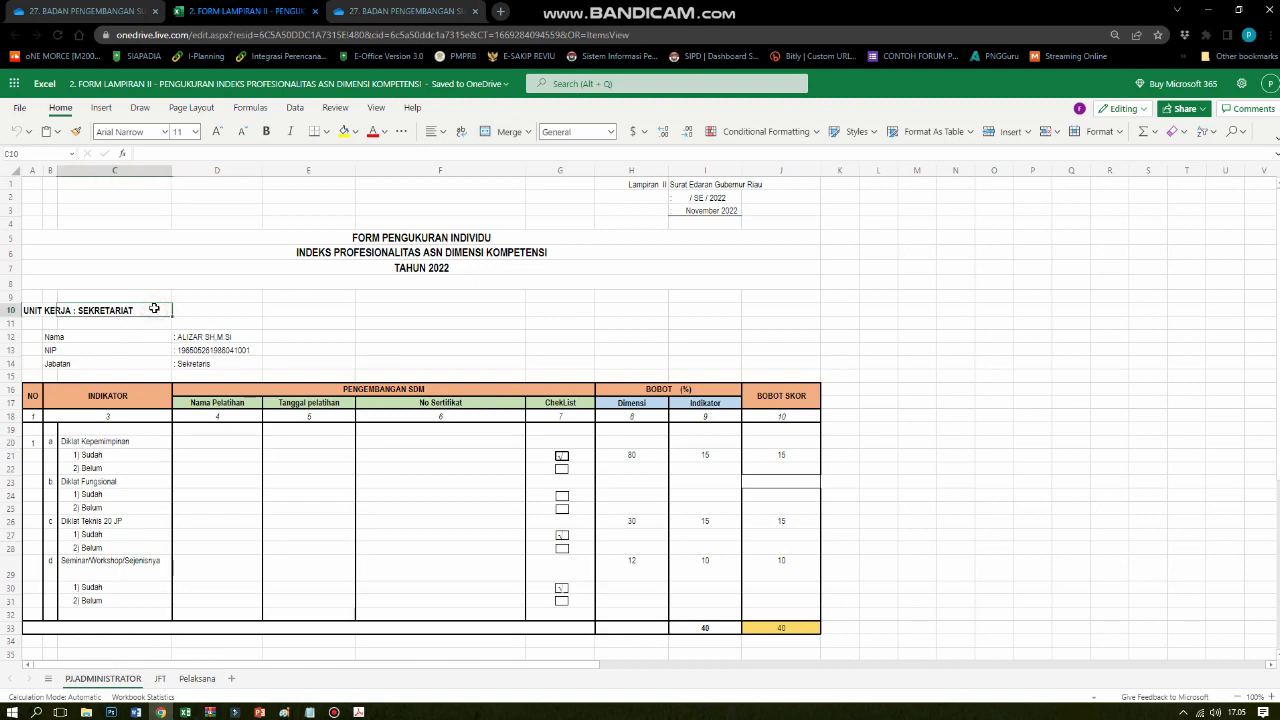
left_click(190, 338)
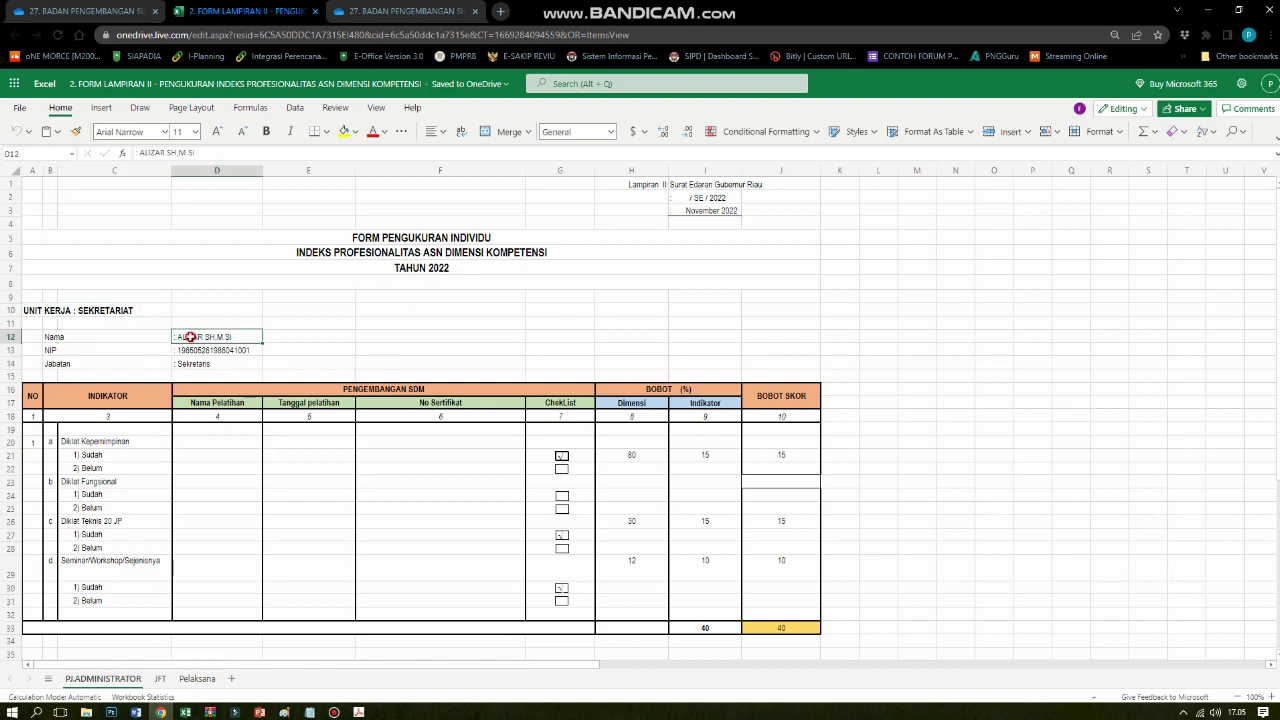
left_click(95, 357)
left_click(182, 350)
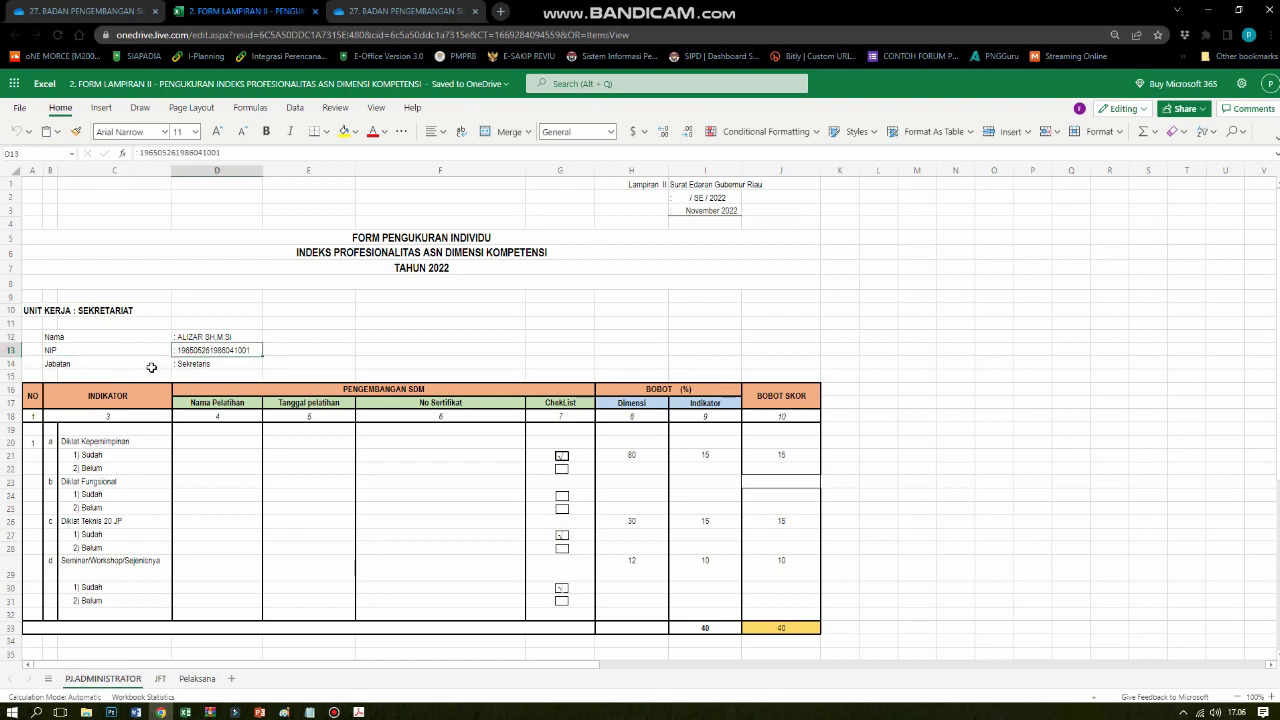
left_click(124, 365)
left_click(190, 364)
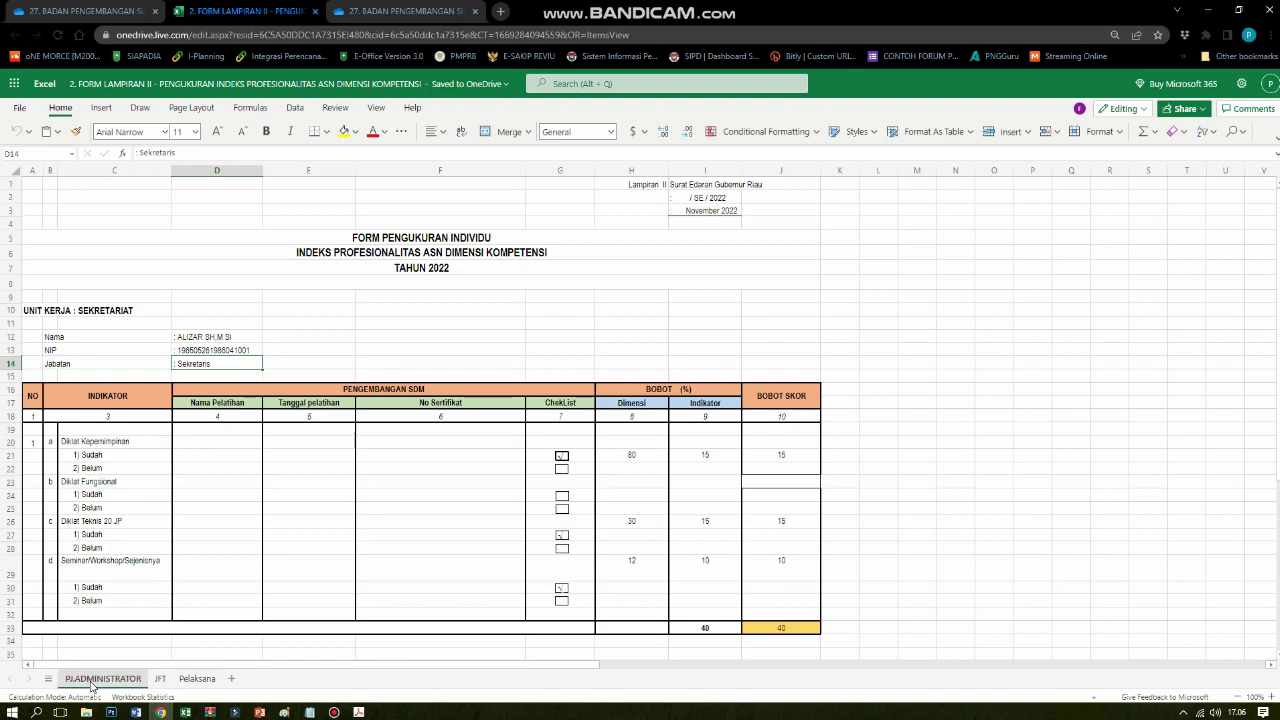
View the JFT and Pelaksana sheets, and return to the PJ.ADMINISTRATOR sheet to review its employee identity fields.
left_click(160, 680)
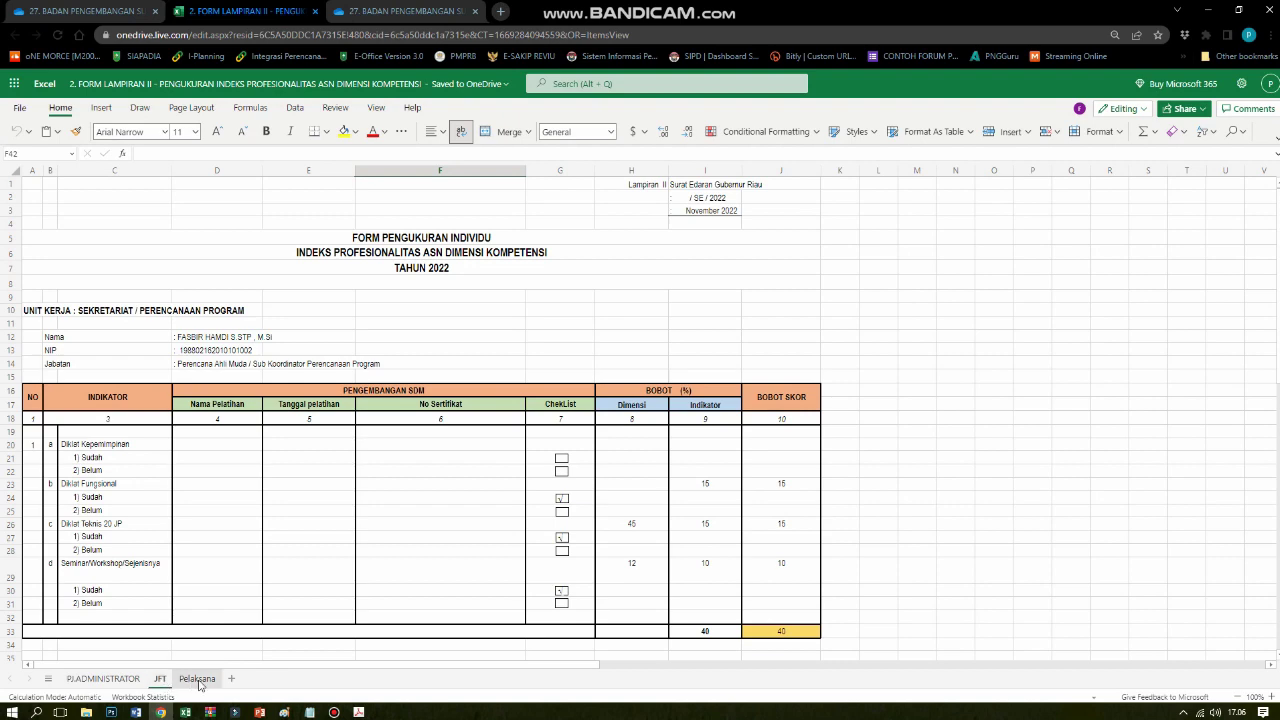
left_click(197, 679)
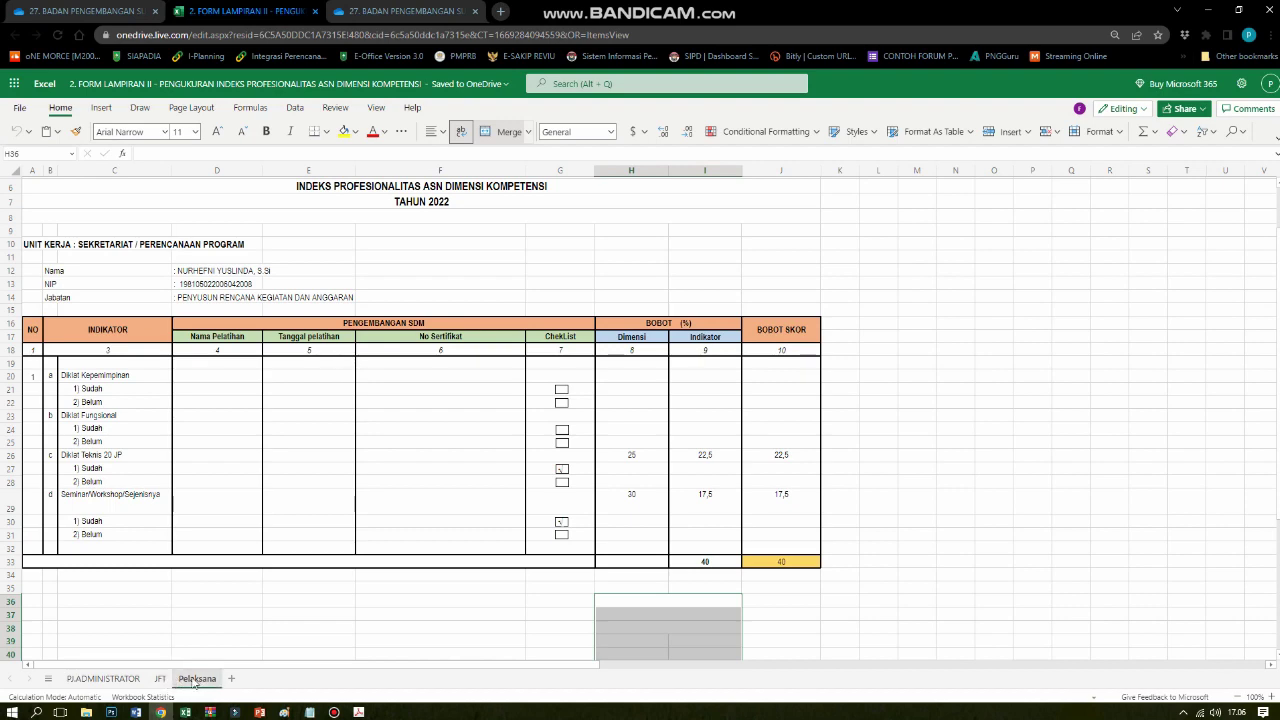
left_click(100, 679)
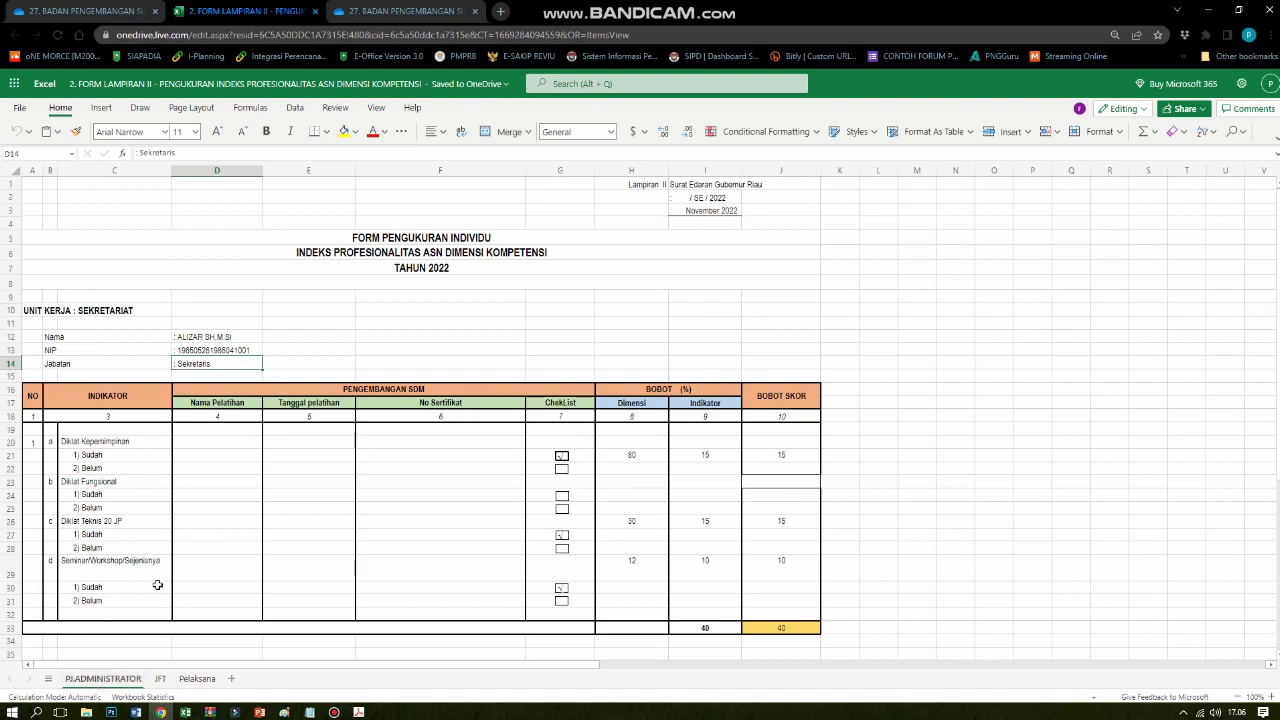
scroll(170, 540, "down", 3)
scroll(170, 540, "up", 3)
left_click(113, 432)
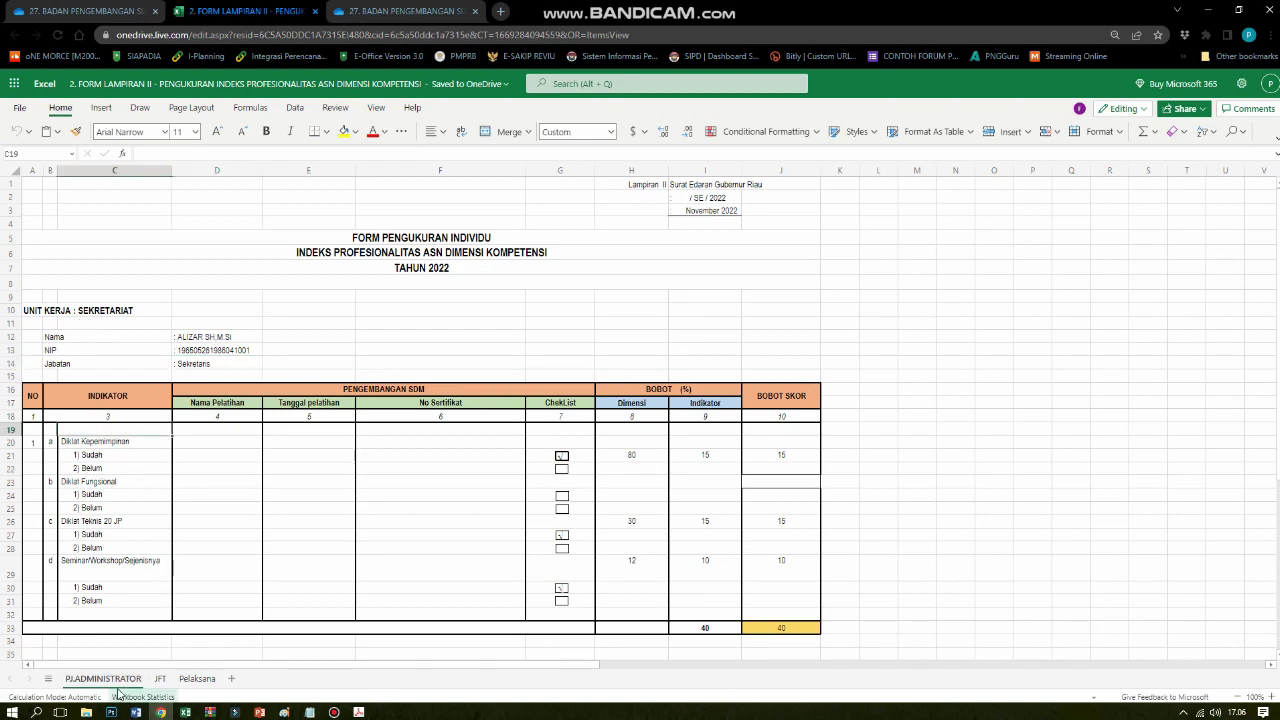
left_click(190, 336)
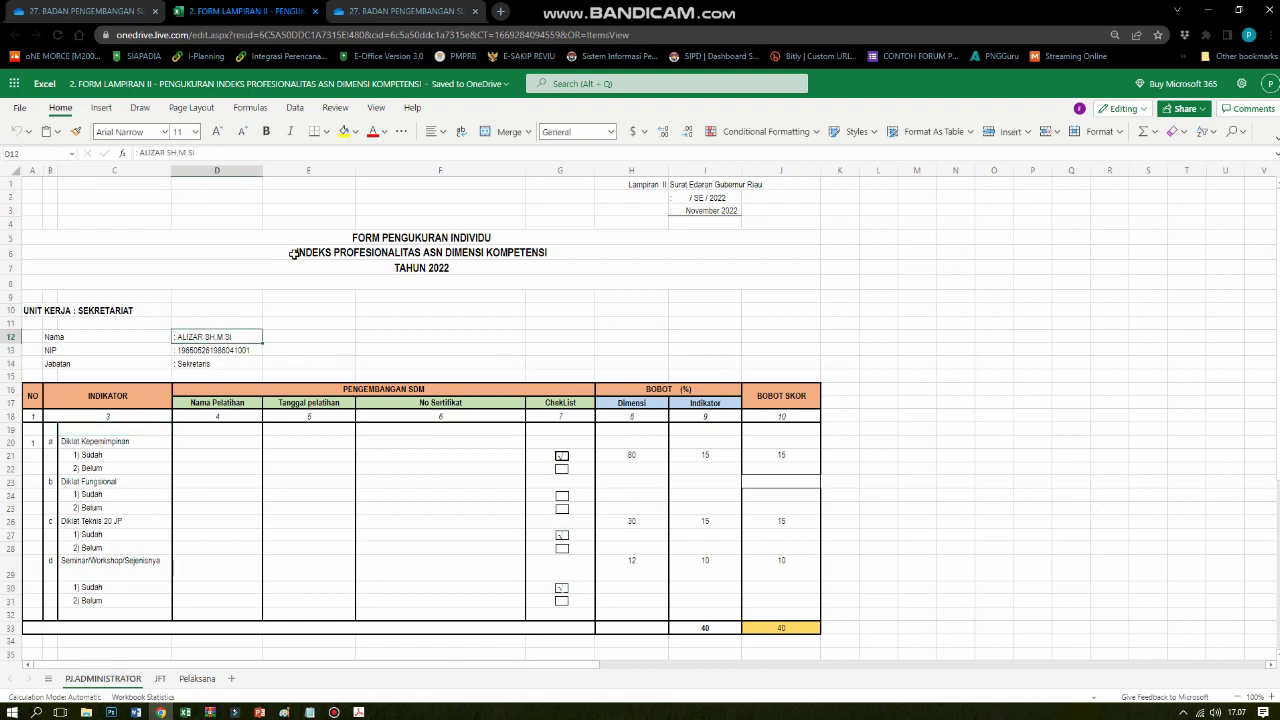
left_click(184, 350)
left_click(200, 365)
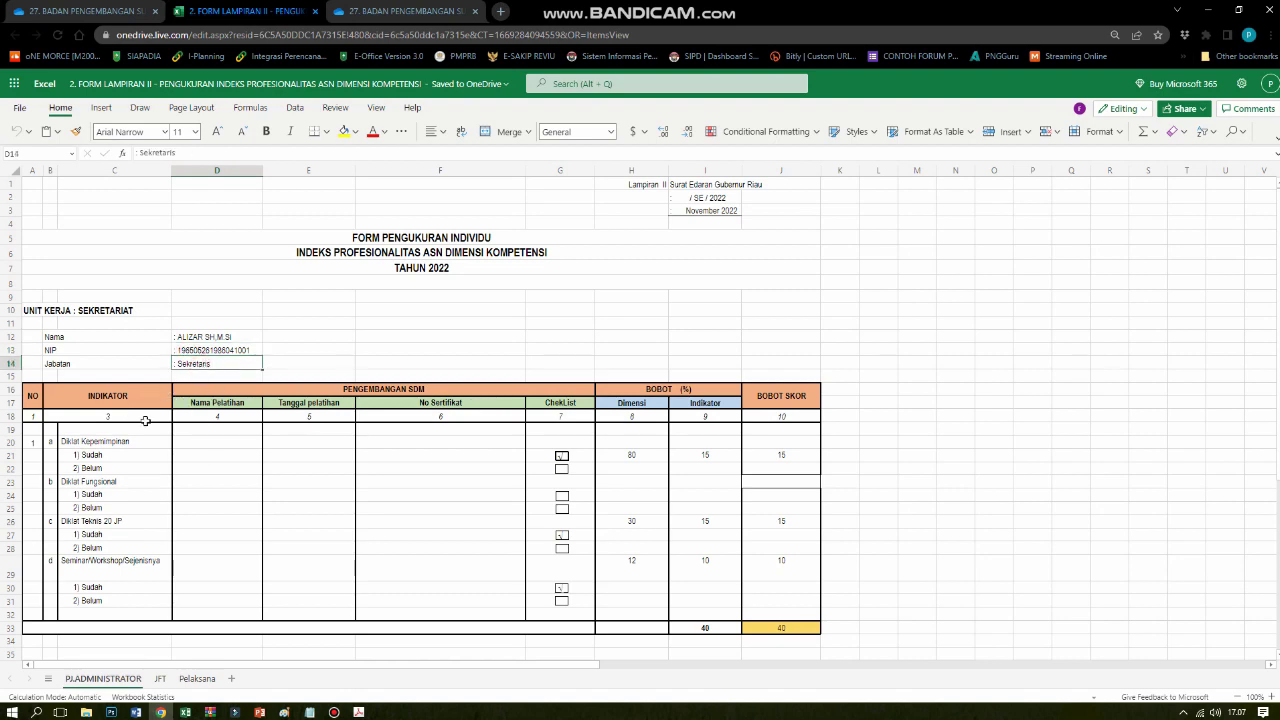
Enter "PKA ( Pelatihan Kepemimpinan Administrator)" as the Nama Pelatihan for Diklat Kepemimpinan in cell D20.
left_click(191, 443)
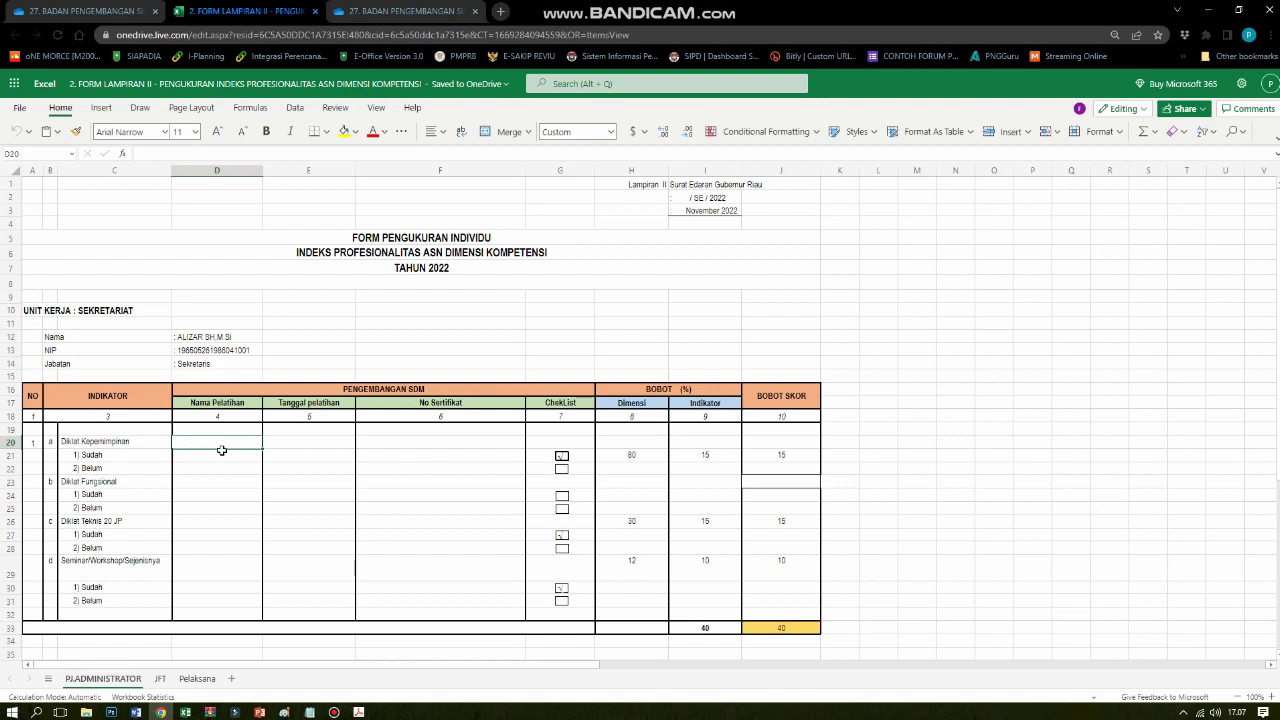
type("p")
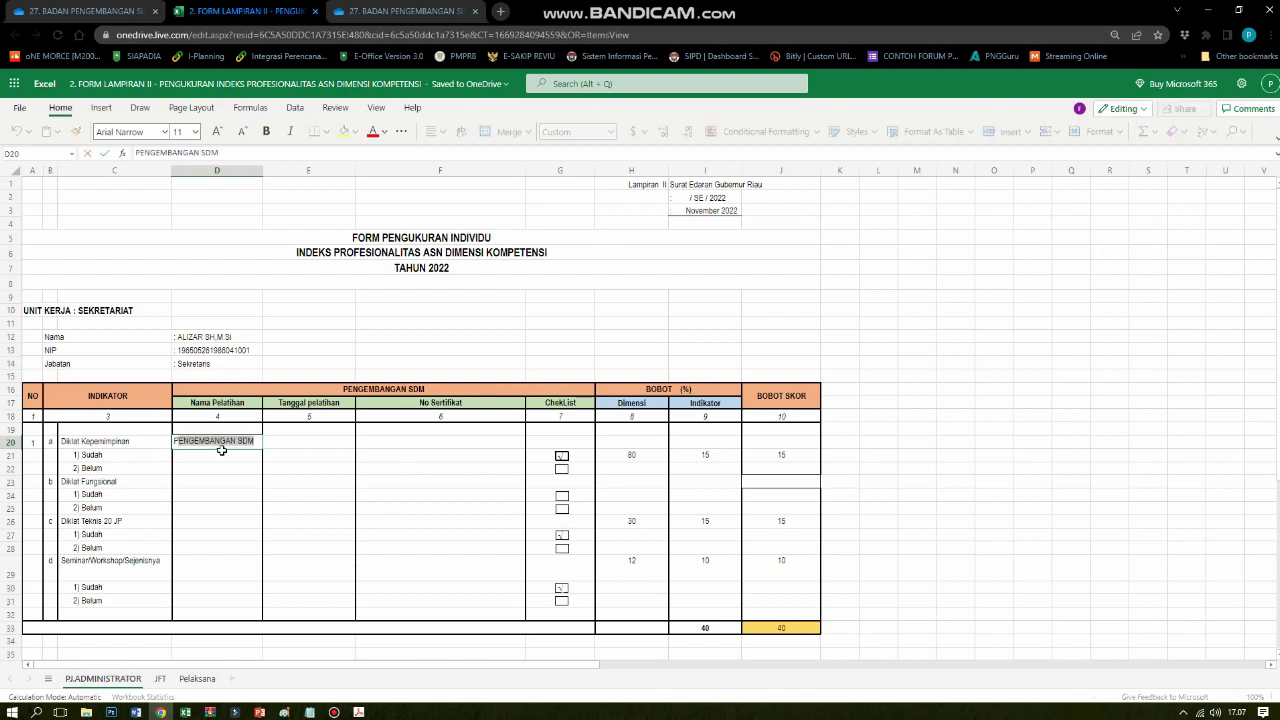
type("ka")
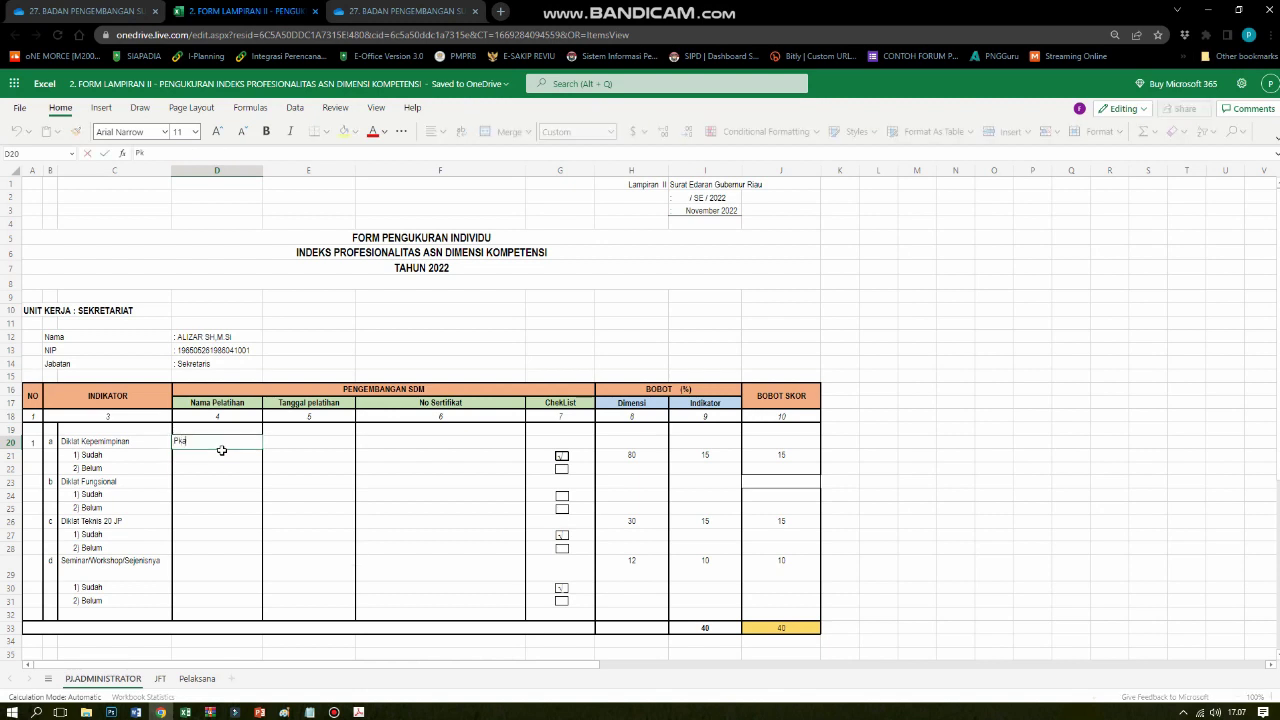
key("BackSpace")
key("BackSpace")
key("BackSpace")
type("PKA ( pel")
key("BackSpace")
key("BackSpace")
key("BackSpace")
key("BackSpace")
type("Pelatihan")
type("Kepemimpi")
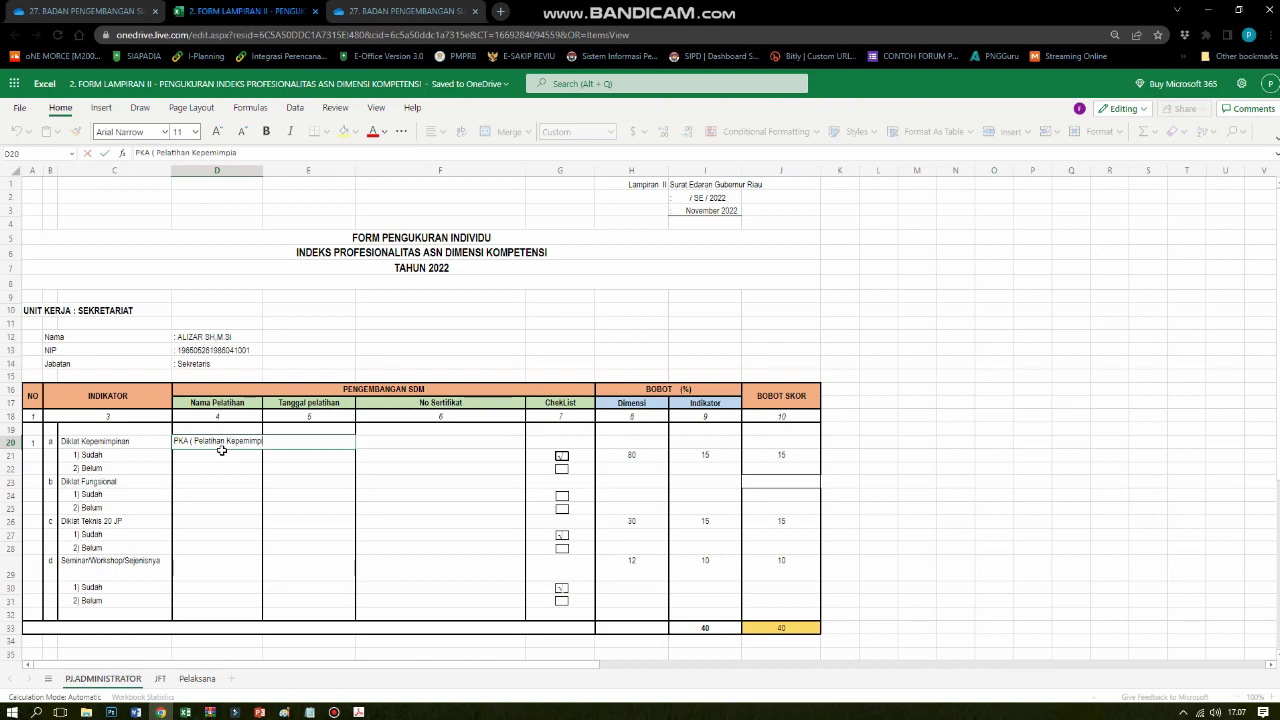
type("nan Administrator")
left_click(226, 481)
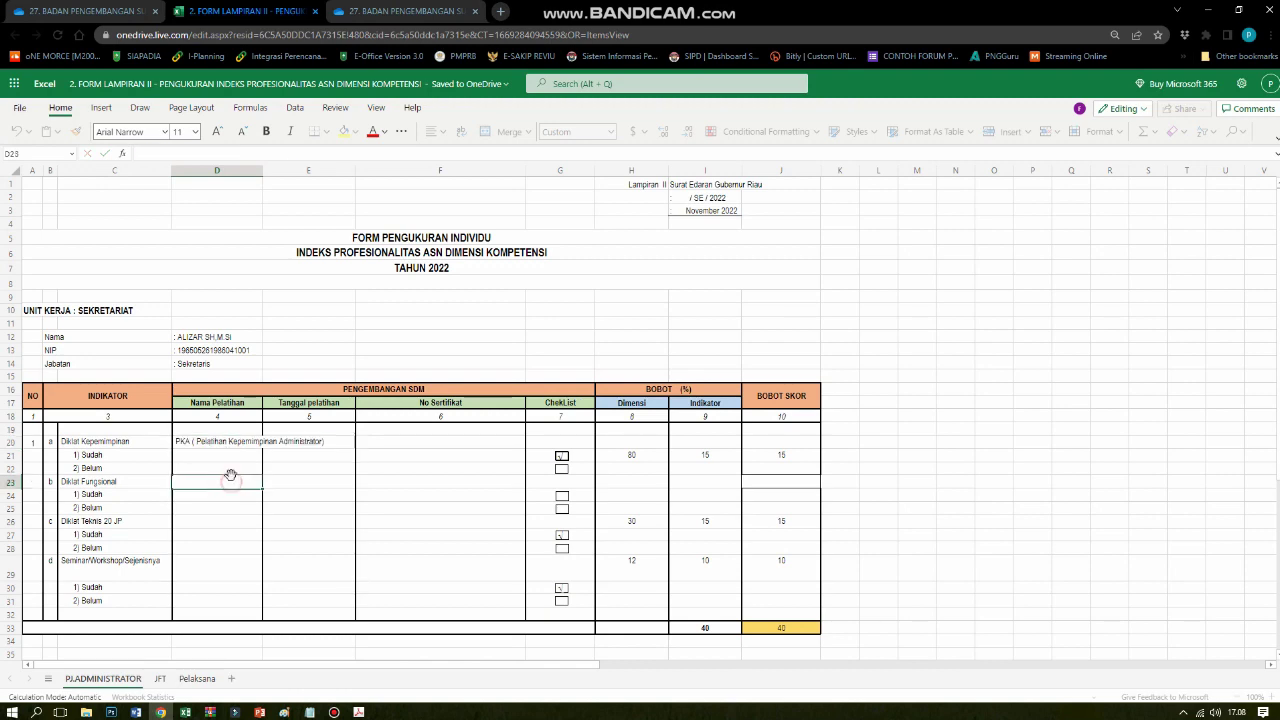
Review the Diklat Kepemimpinan entry across its training name, date, certificate number, checklist, Dimensi and Indikator columns.
left_click(224, 441)
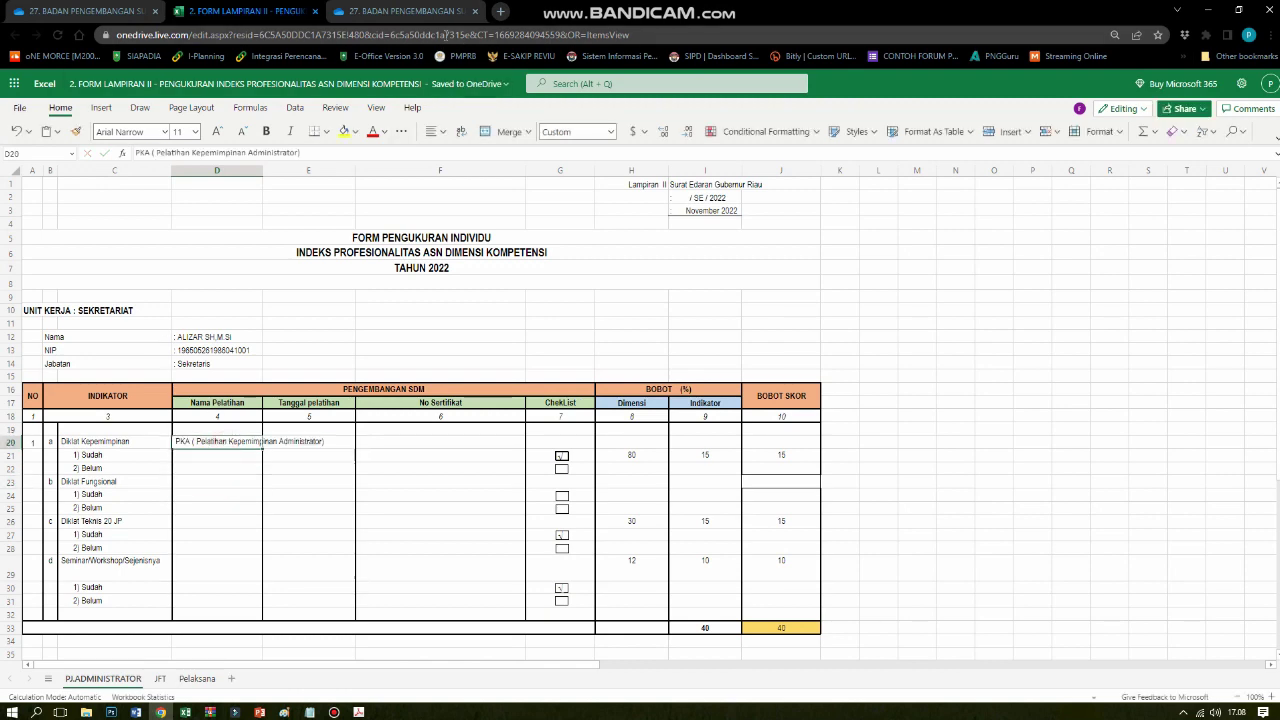
left_click(225, 461)
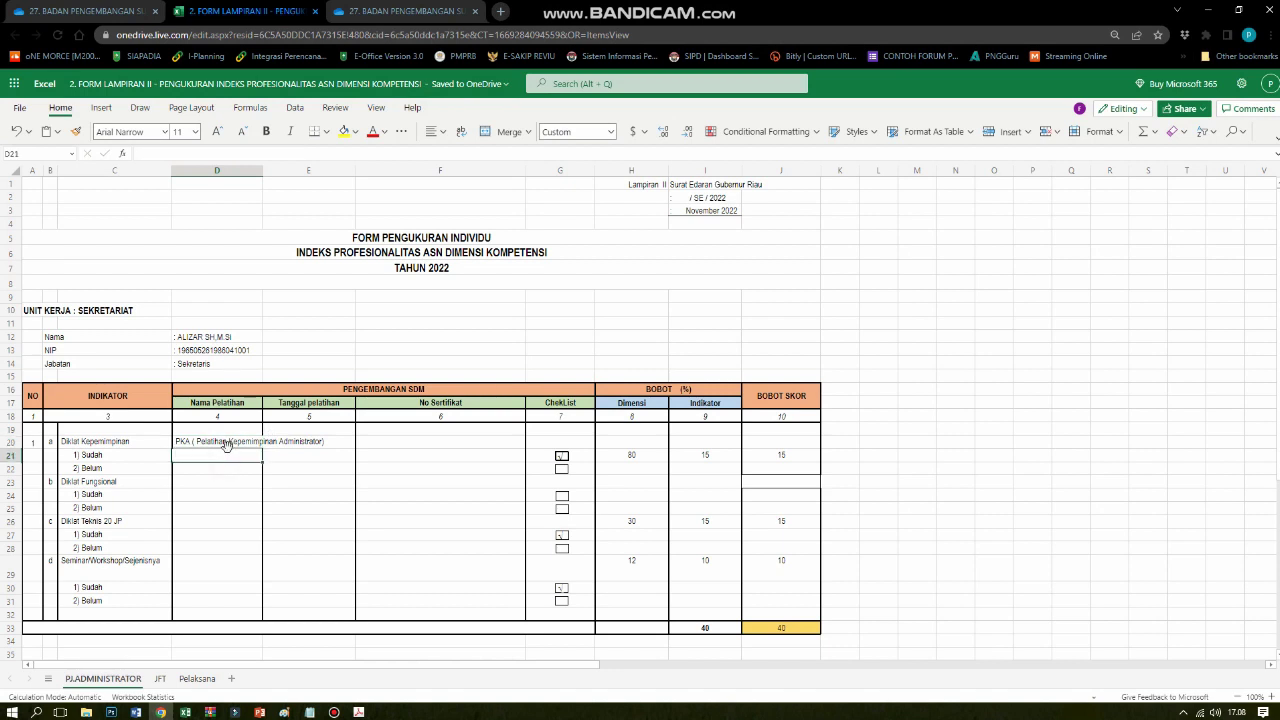
left_click(226, 446)
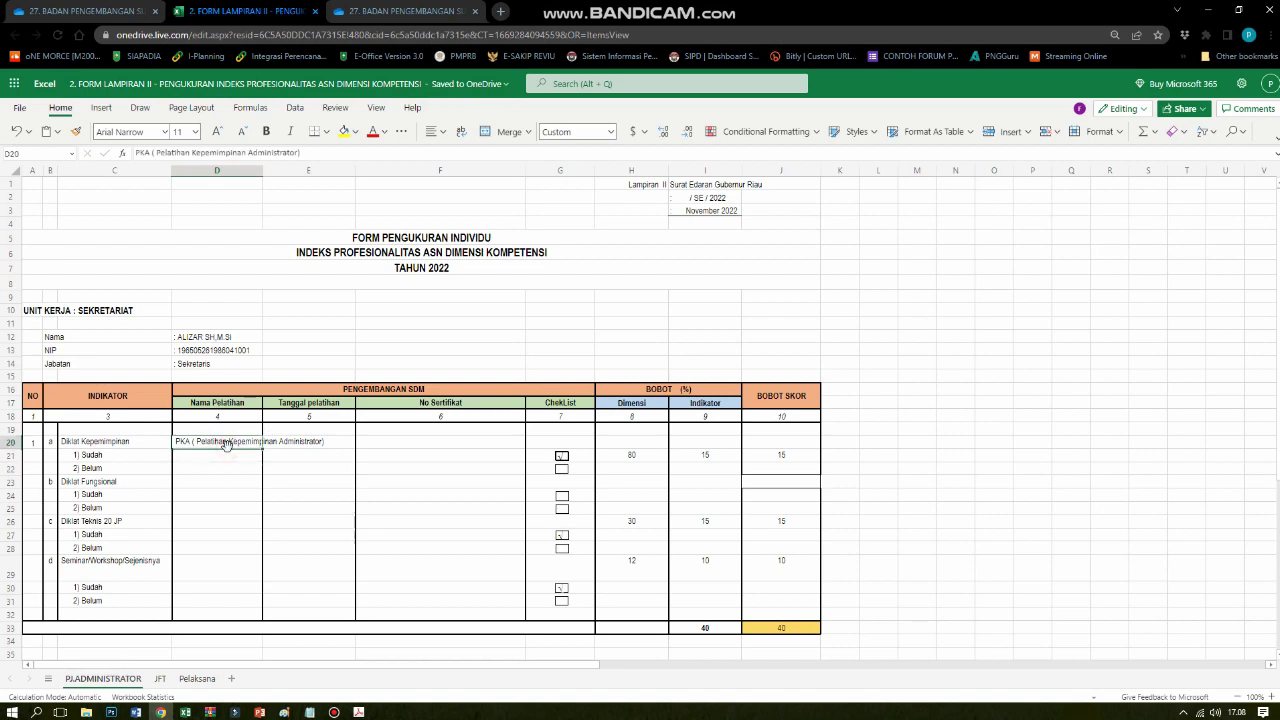
left_click(308, 444)
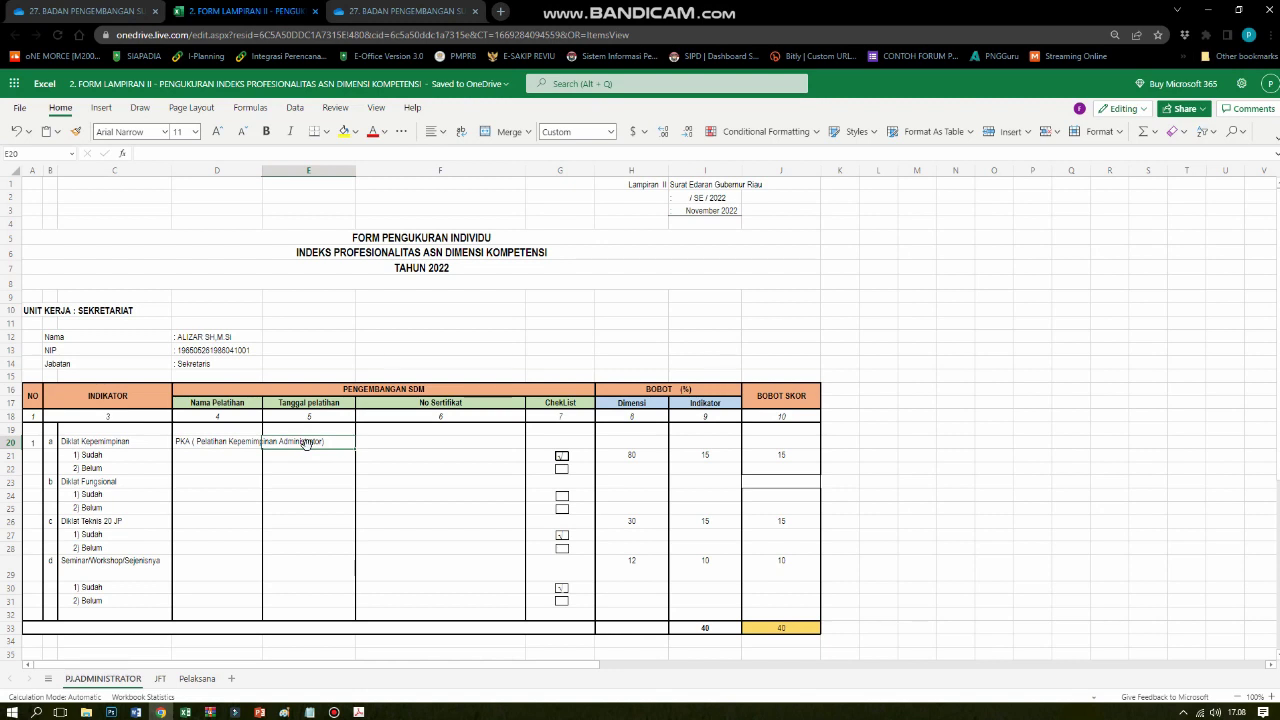
left_click(373, 444)
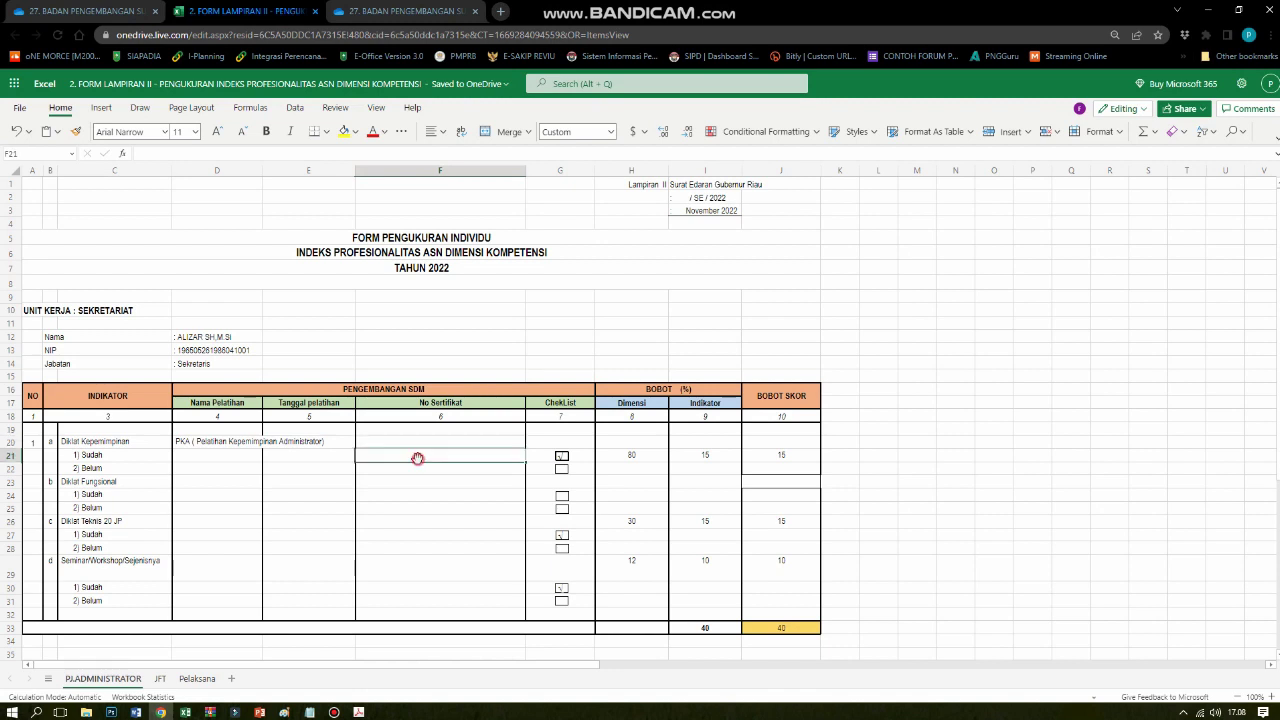
left_click(564, 458)
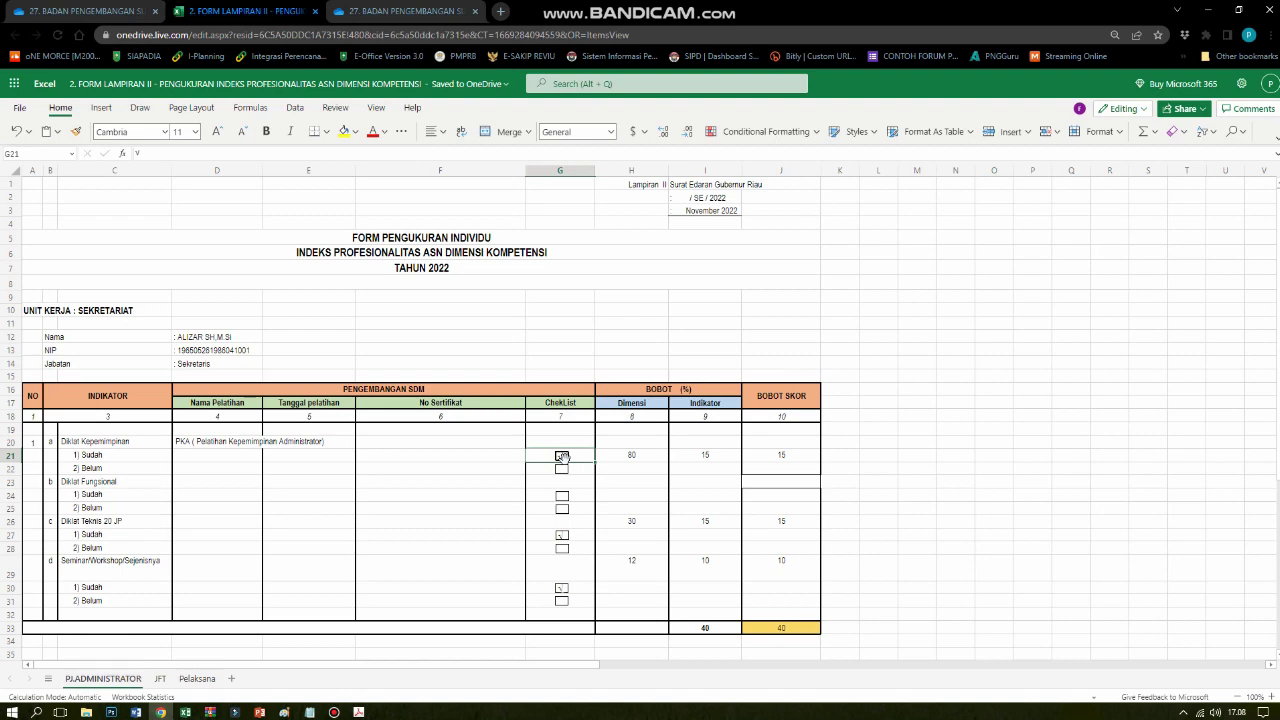
left_click(637, 456)
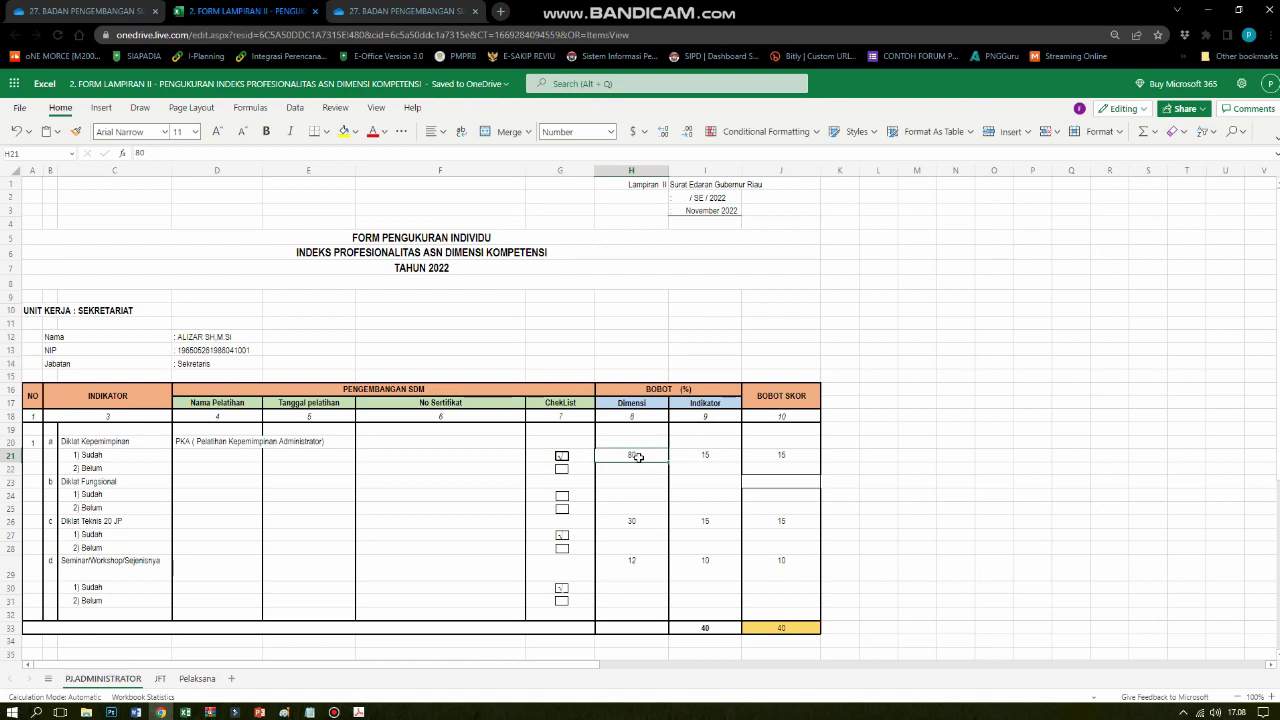
left_click(200, 446)
left_click(641, 458)
left_click(706, 454)
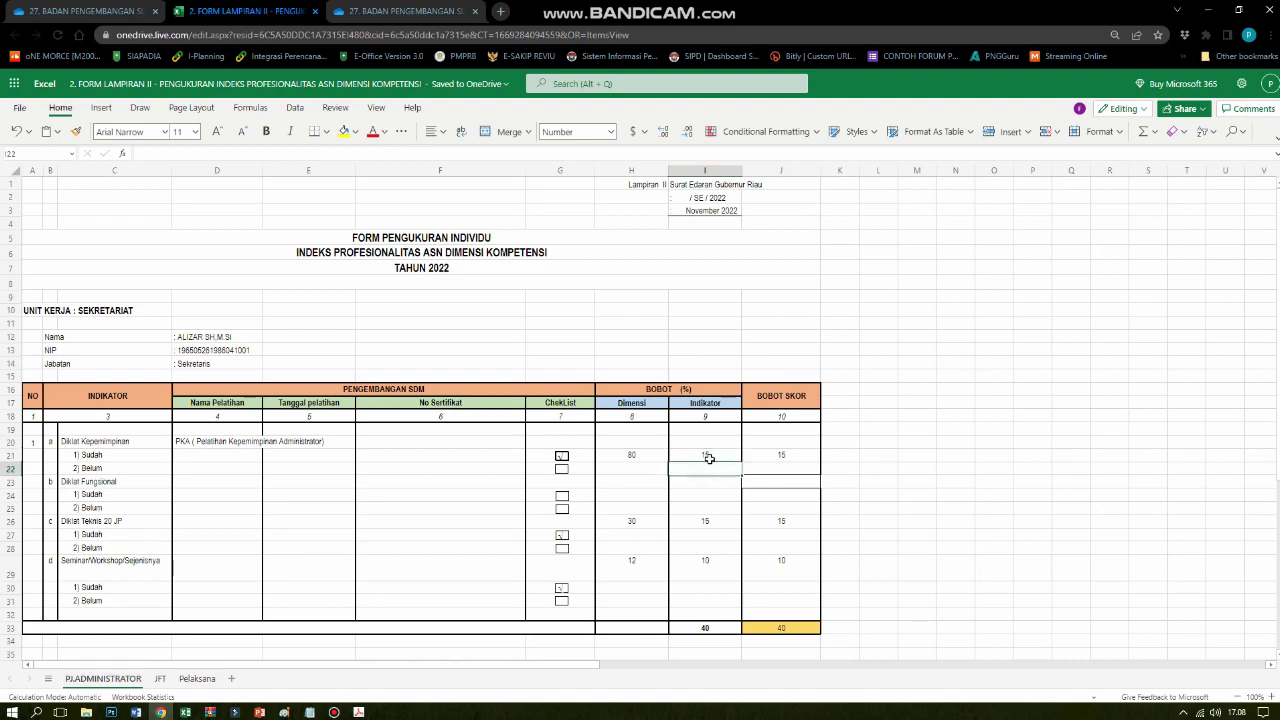
Review the Dimensi, Indikator and Bobot Skor cells of the Sudah row under Diklat Kepemimpinan.
left_click(626, 460)
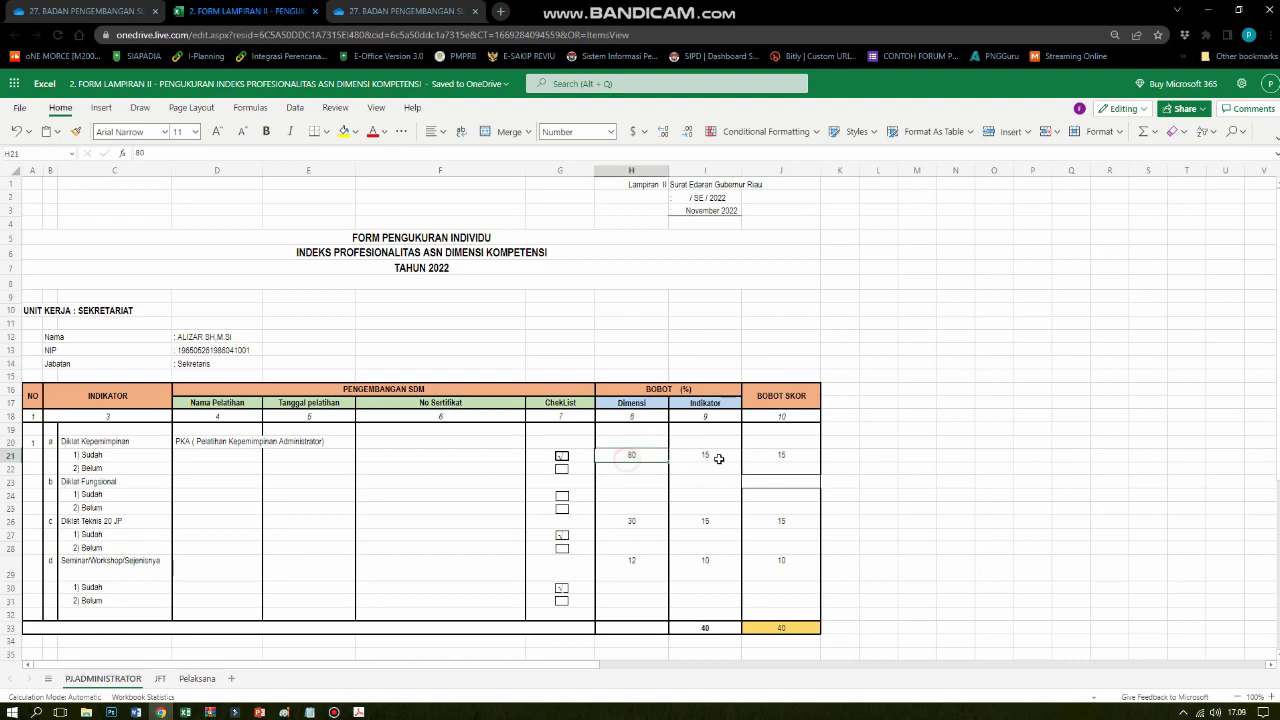
left_click(727, 458)
left_click(104, 454)
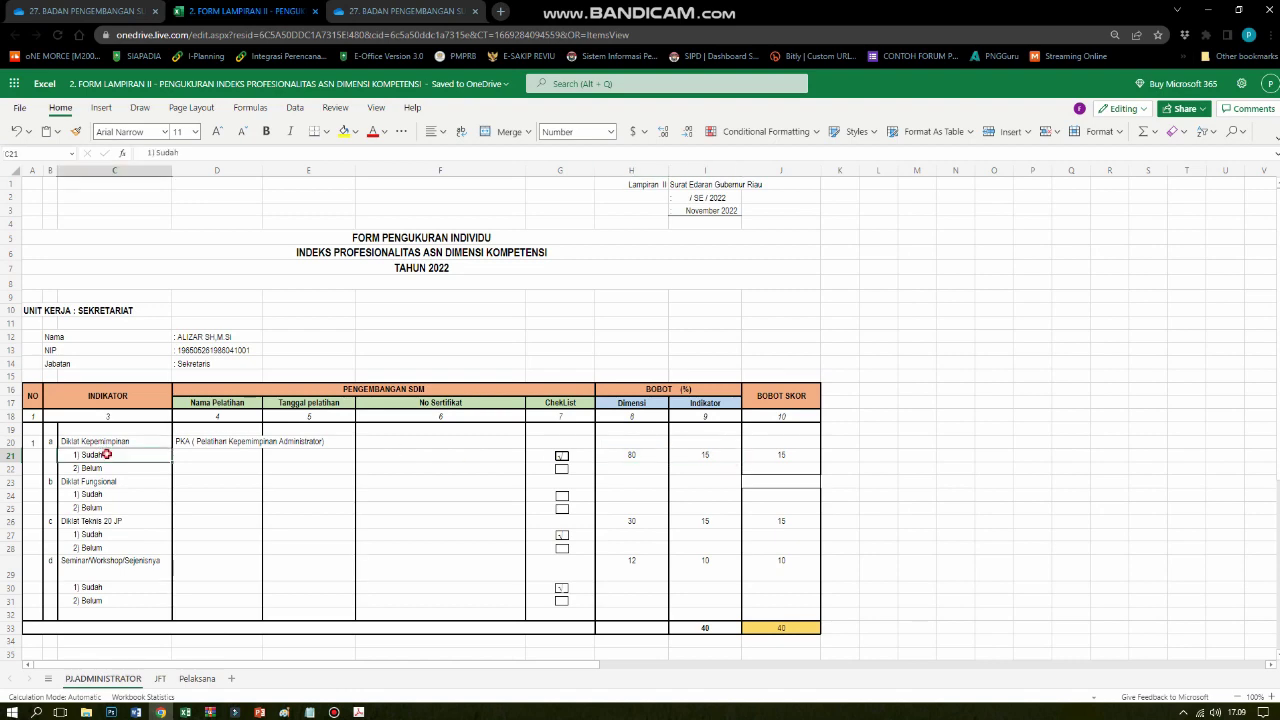
left_click(712, 456)
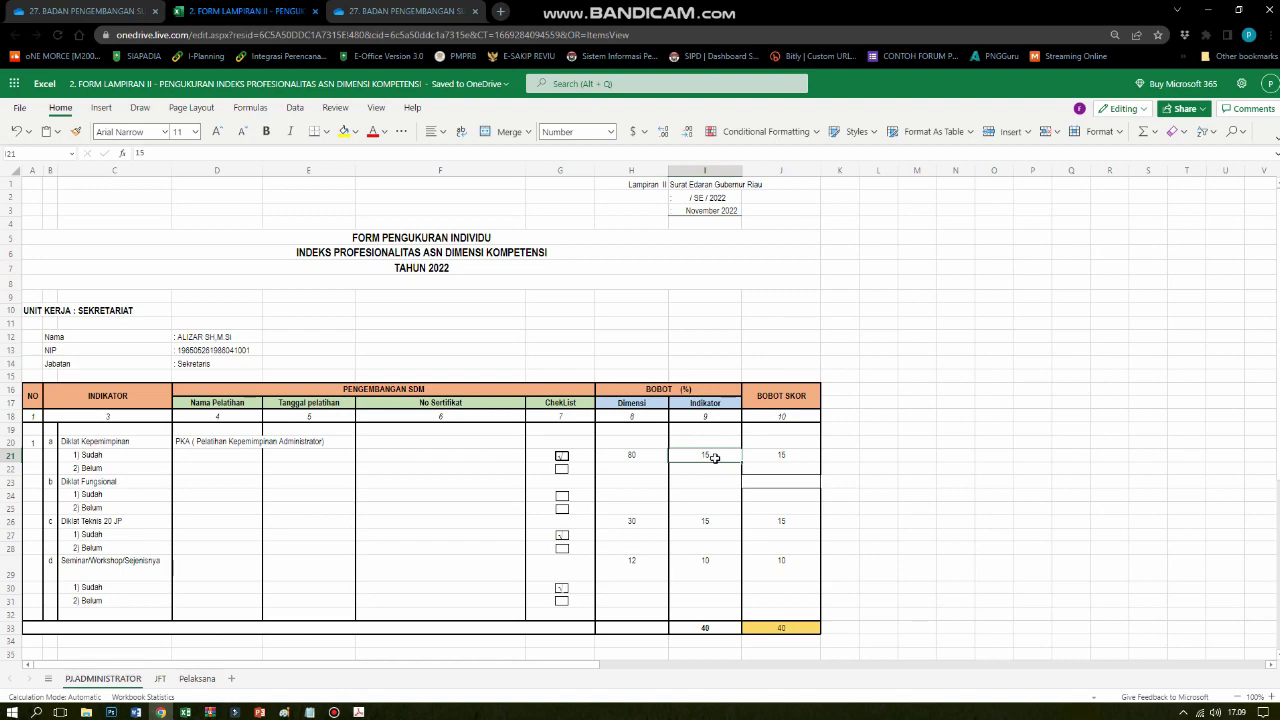
left_click(777, 457)
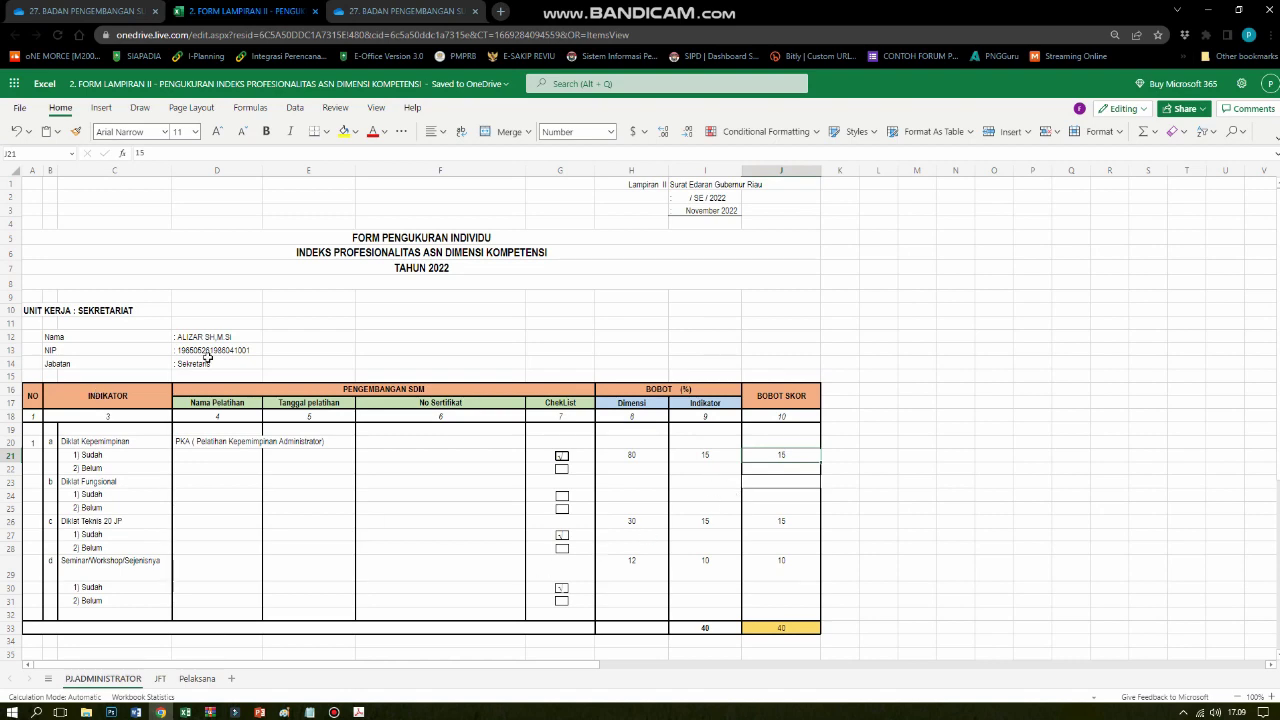
Review the Diklat Fungsional row across its Nama Pelatihan, checklist and Dimensi cells.
left_click(68, 482)
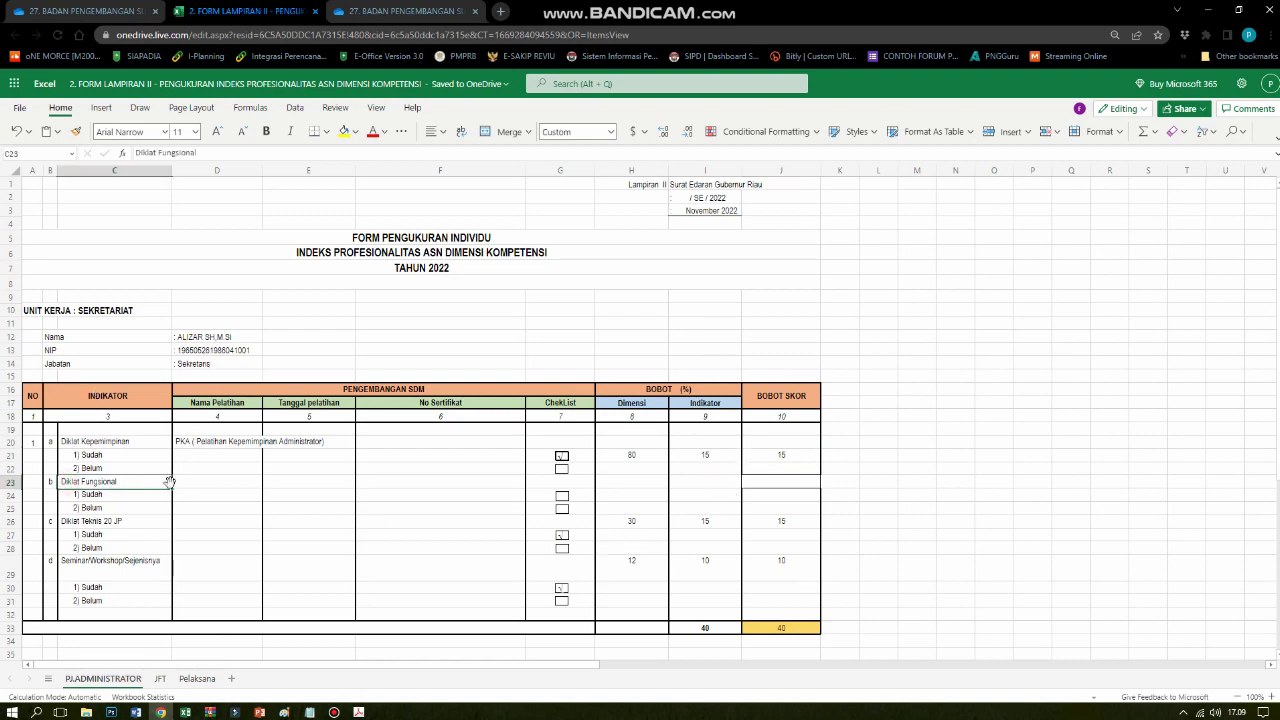
left_click(190, 484)
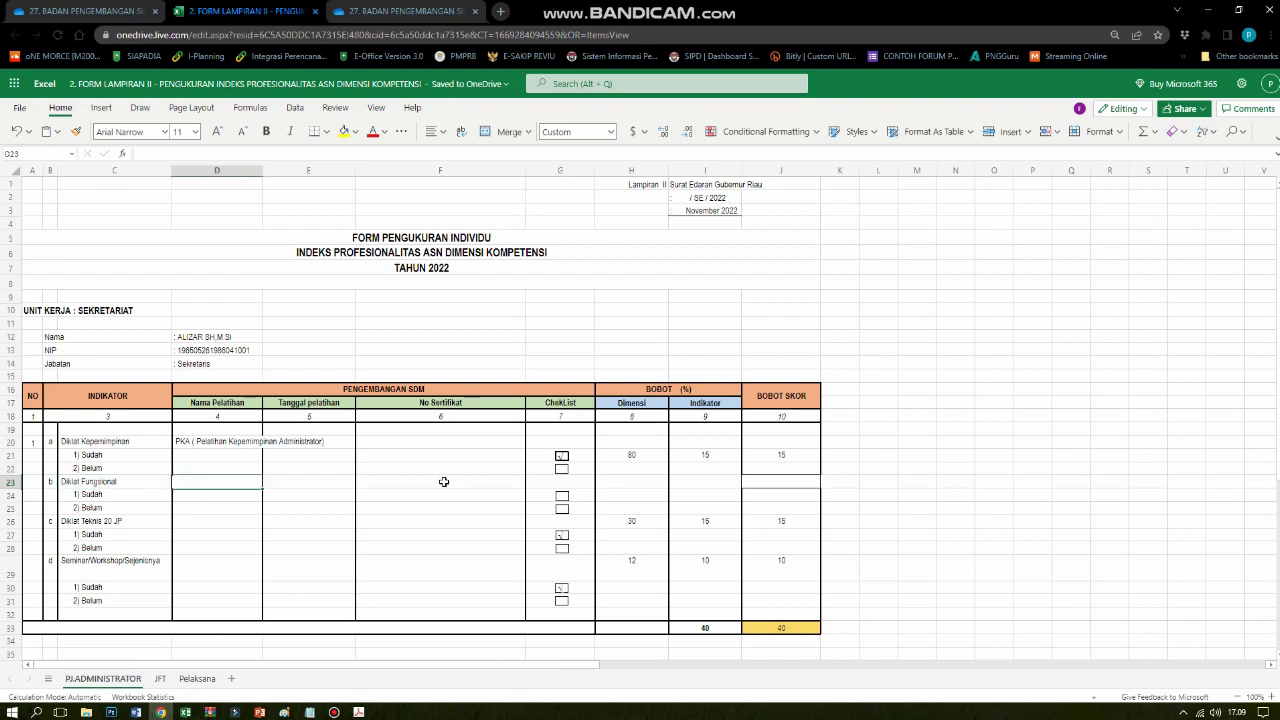
left_click(562, 495)
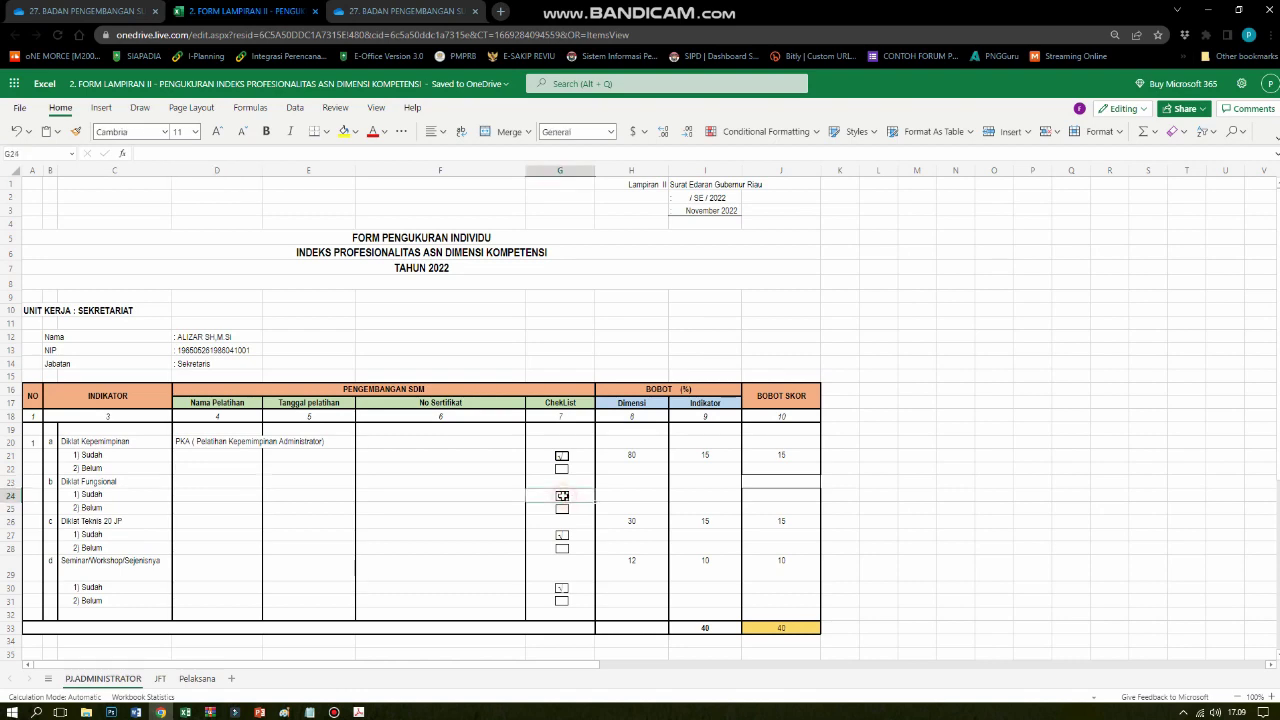
left_click(614, 496)
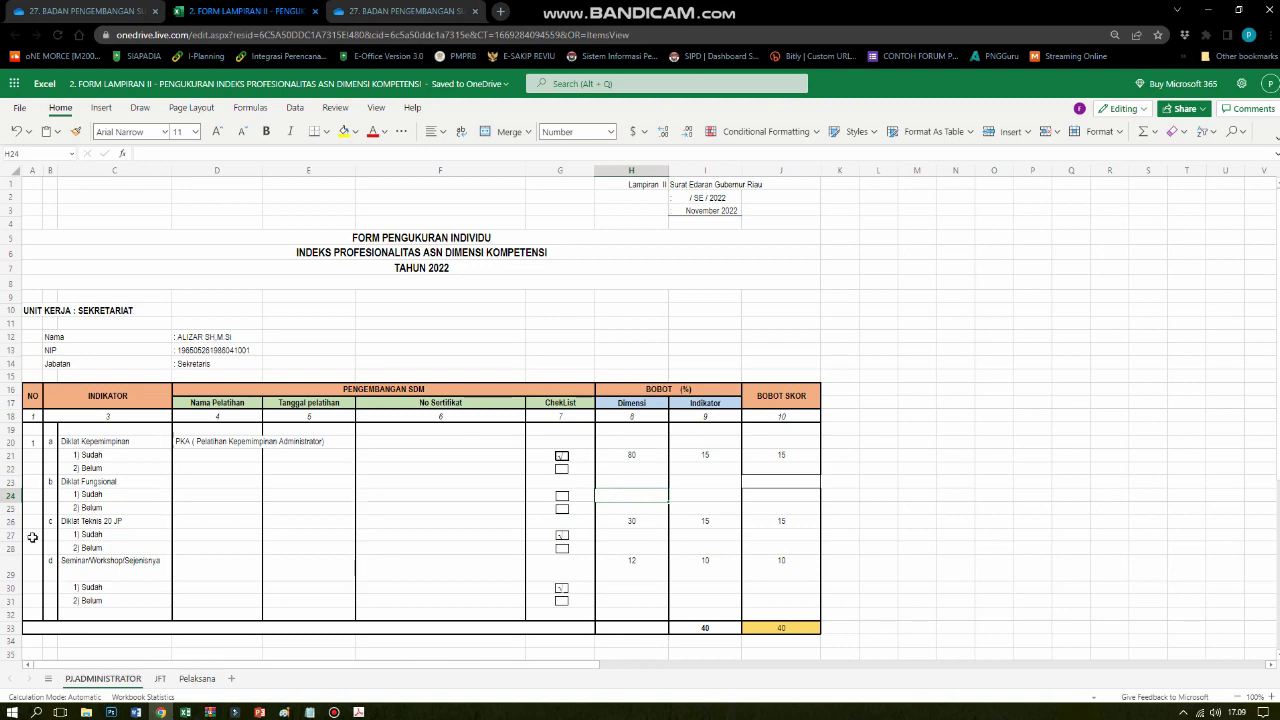
Enter "Diklat Penatausahaan Keungan" as the Nama Pelatihan for Diklat Teknis 20 JP in cell D26.
left_click(85, 523)
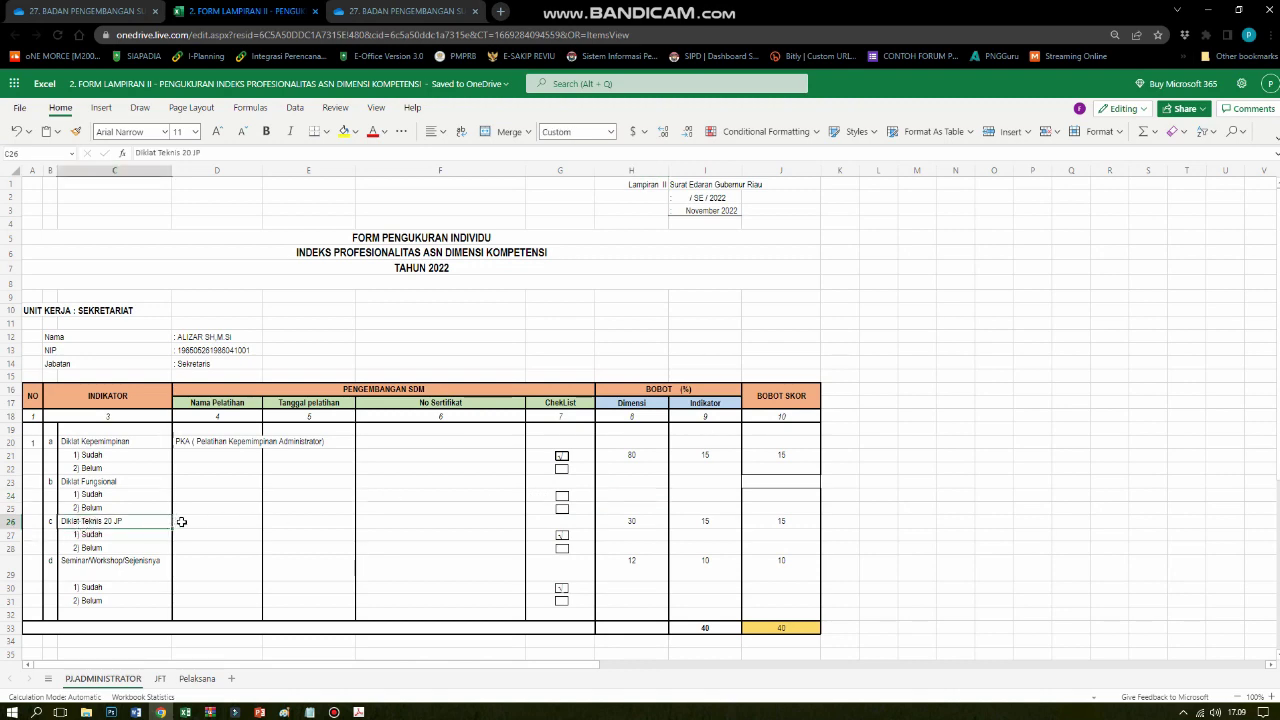
left_click(186, 522)
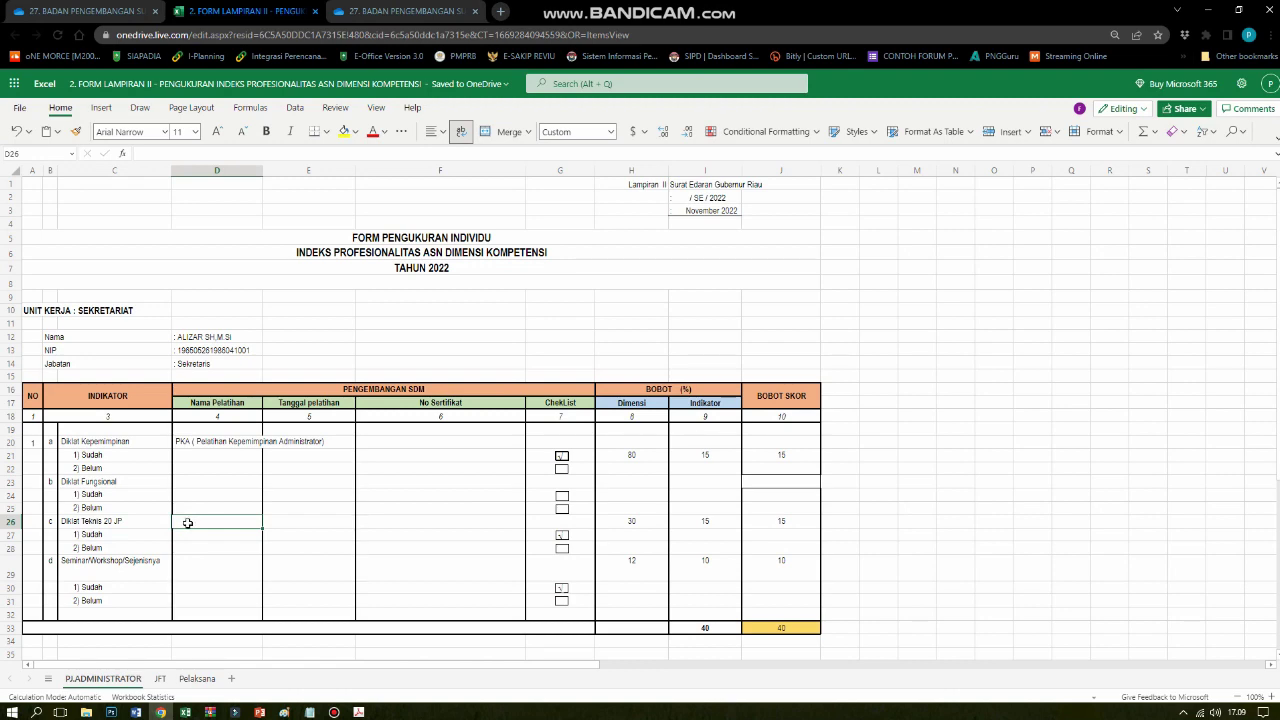
left_click(196, 368)
left_click(196, 523)
left_click(196, 523)
type("Pi")
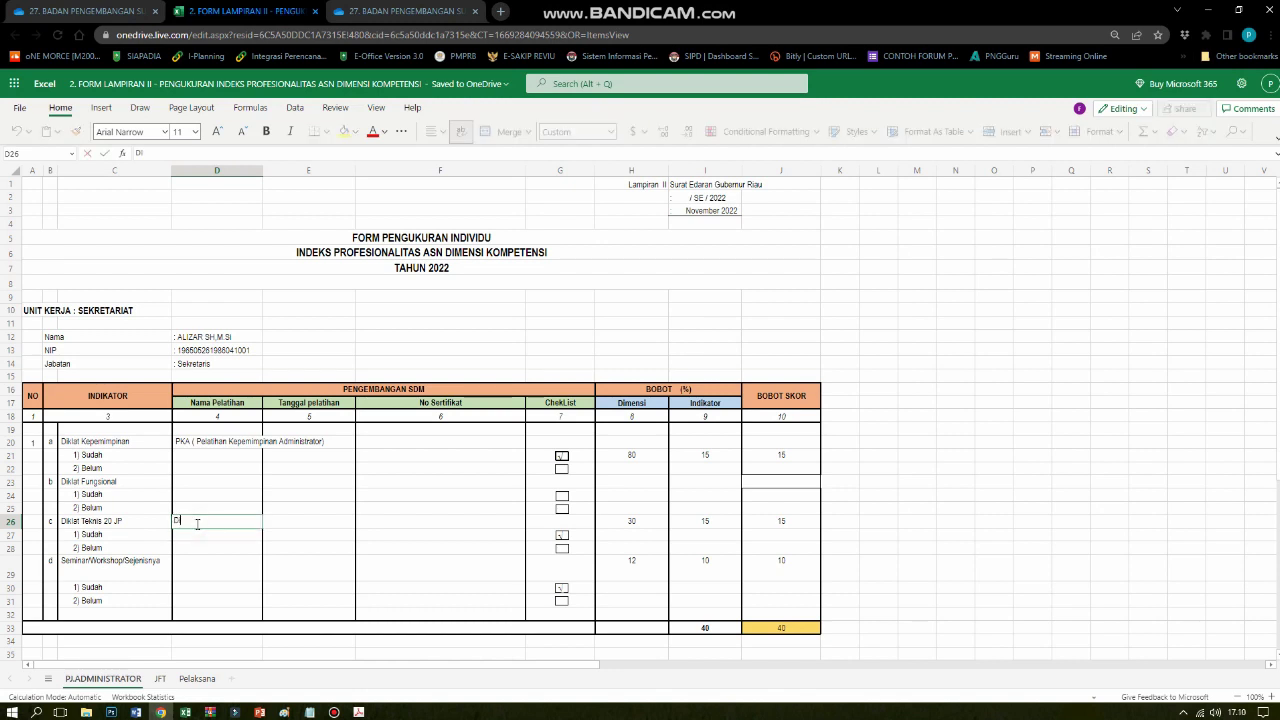
type("klat Penatausahaan Keuangan")
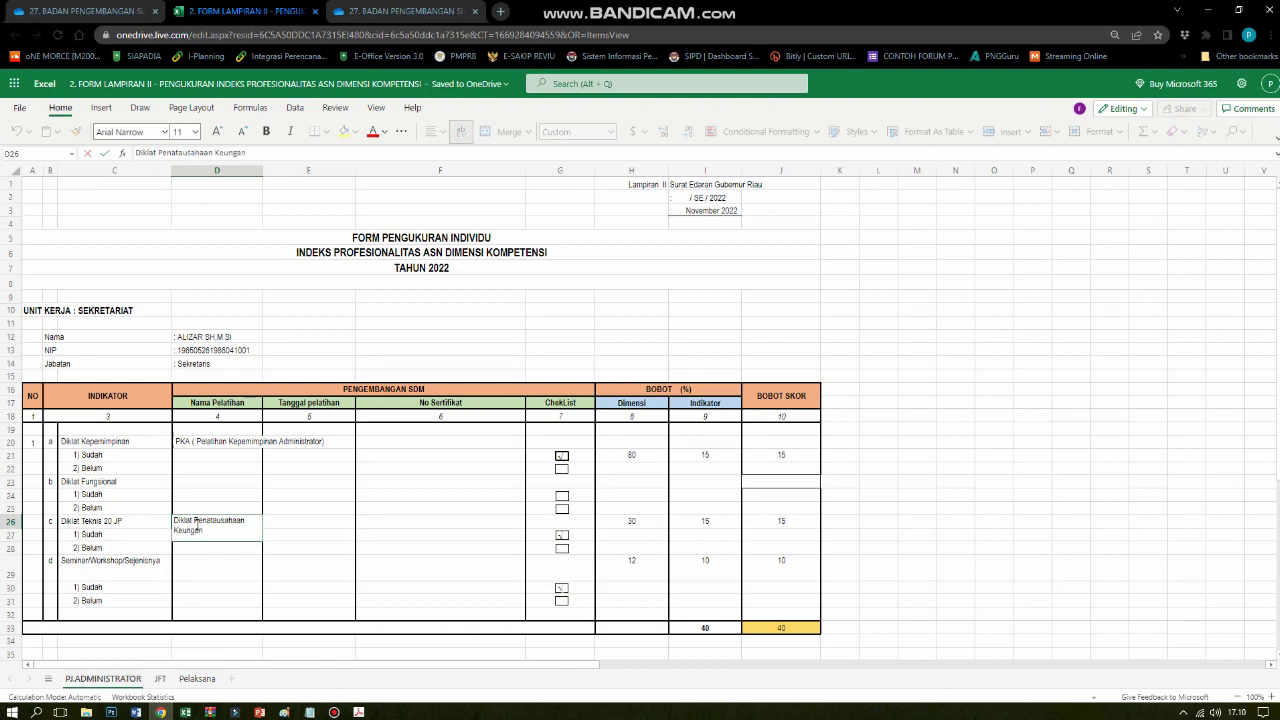
left_click(50, 527)
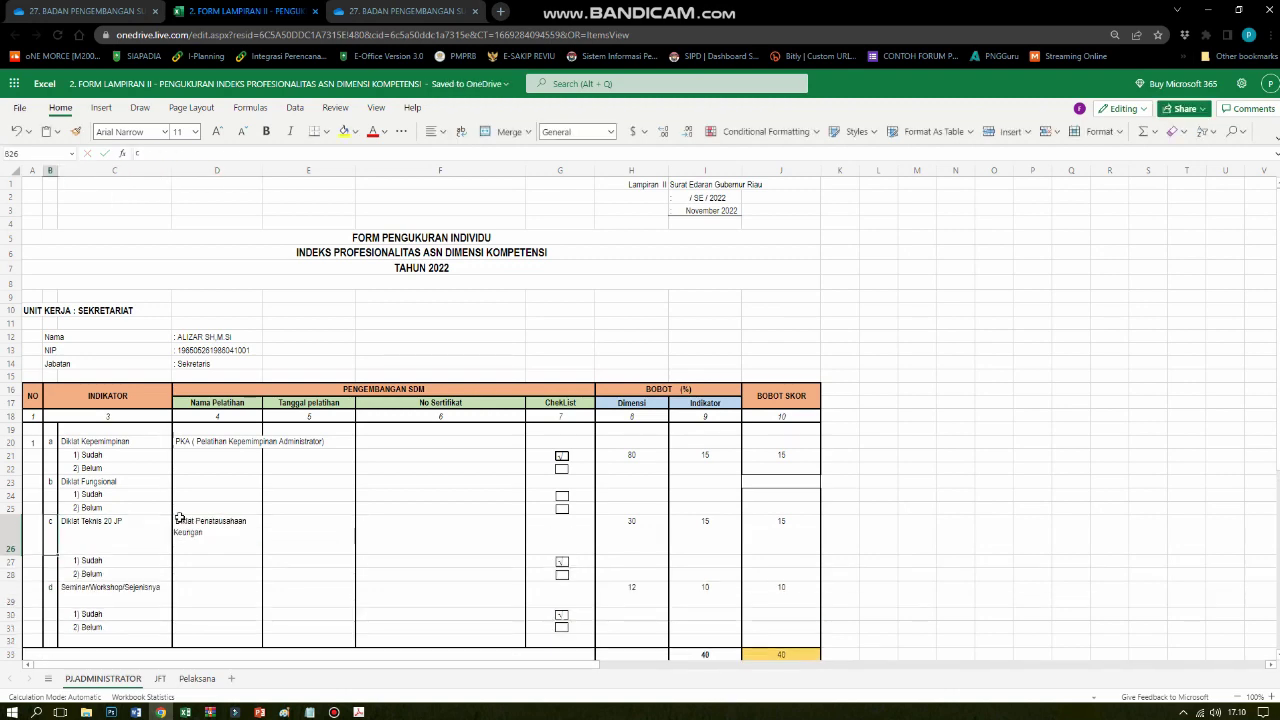
left_click(216, 532)
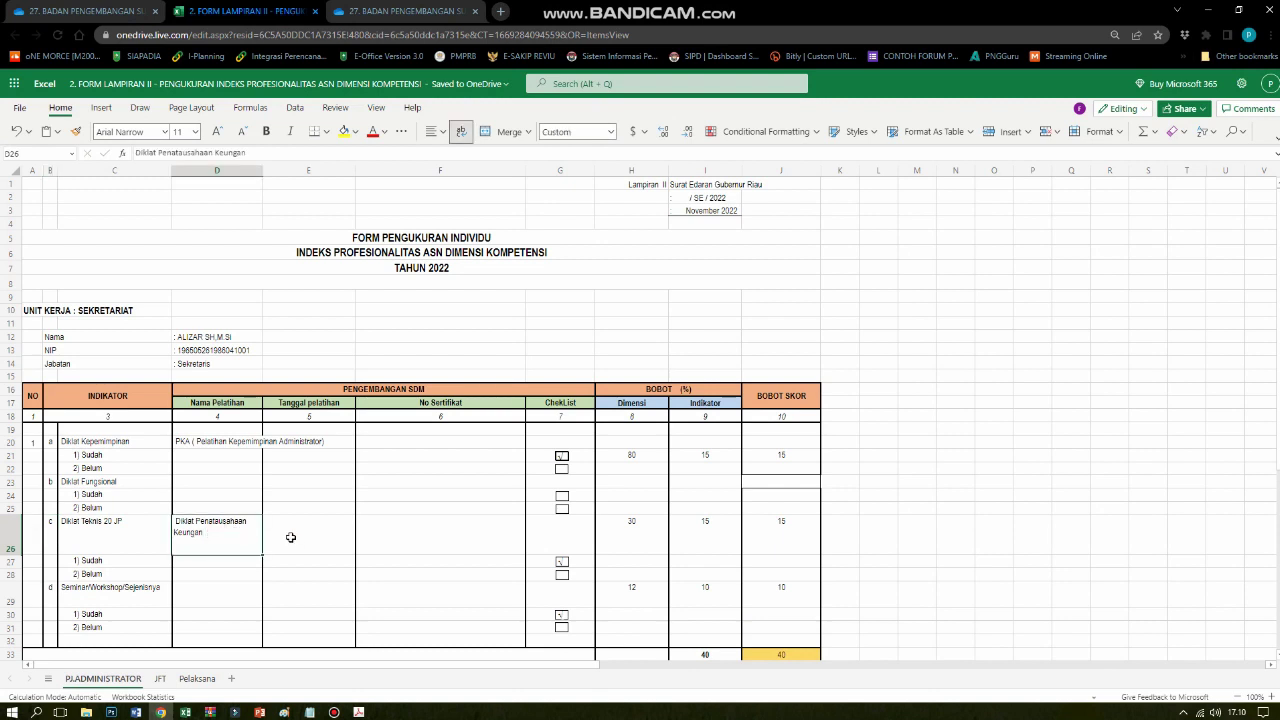
Review the Tanggal pelatihan and No Sertifikat cells of the Diklat Teknis 20 JP row.
left_click(277, 535)
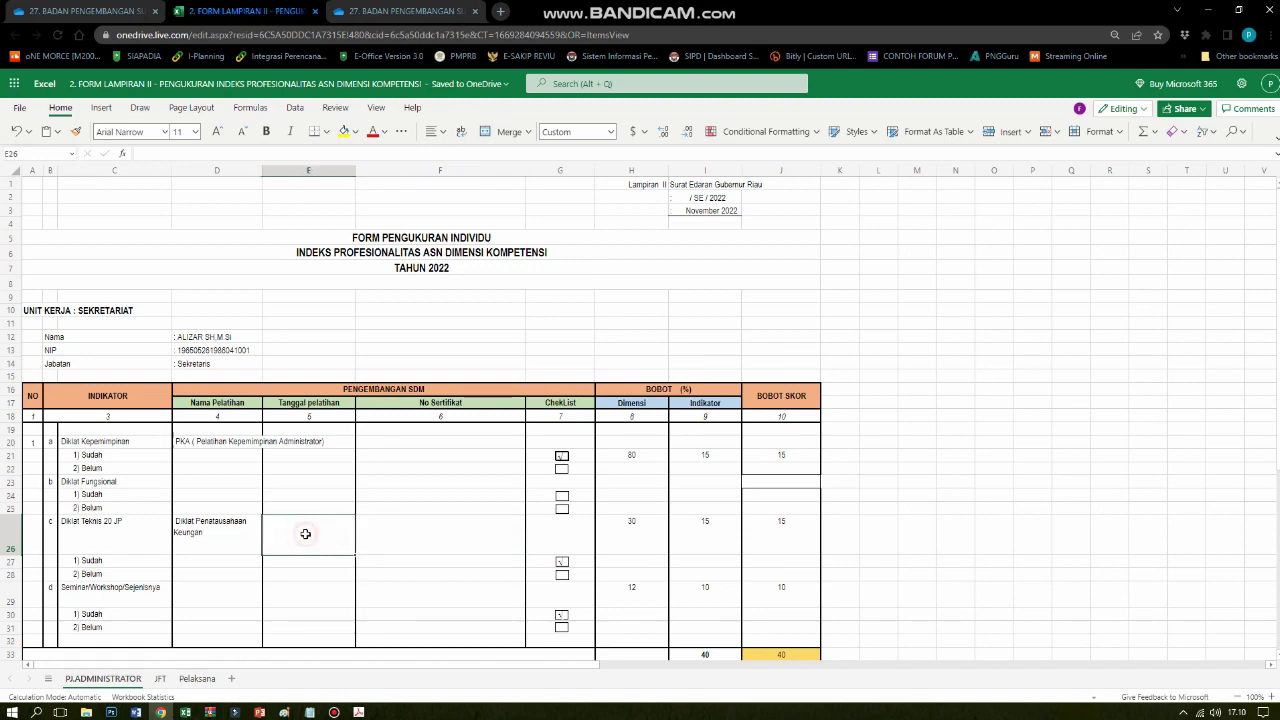
left_click(368, 531)
left_click(308, 531)
left_click(417, 533)
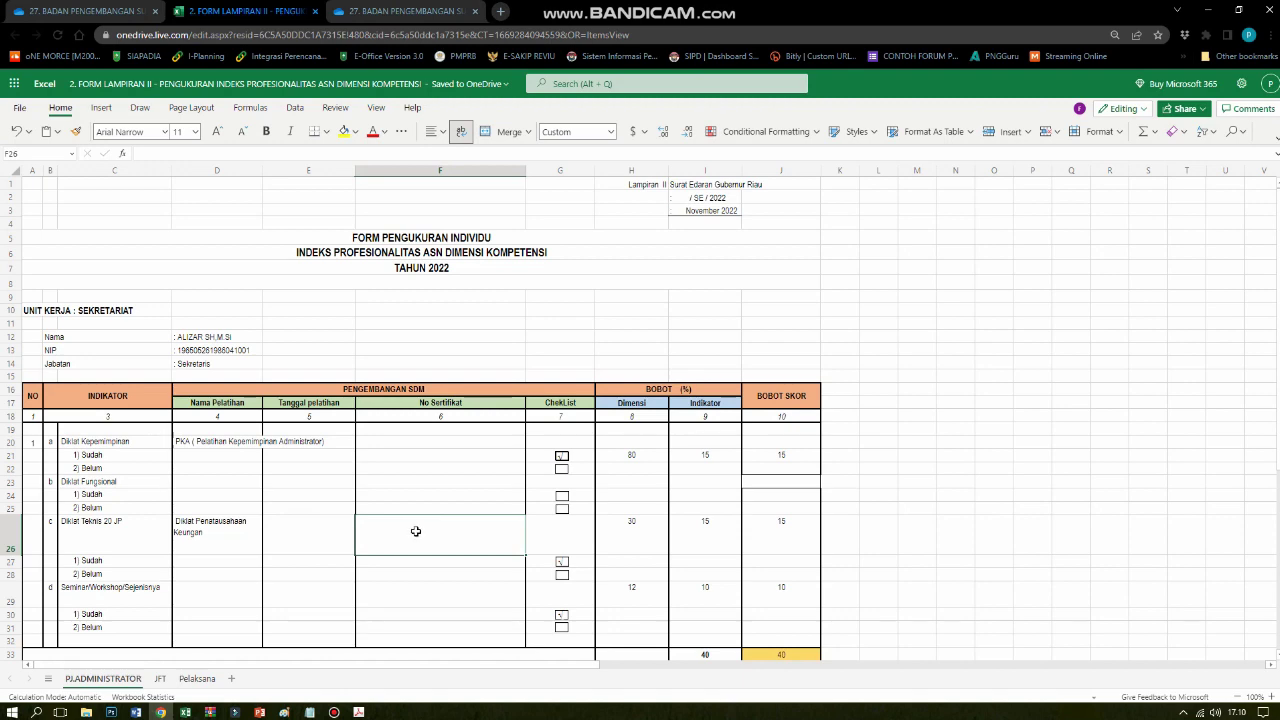
left_click(278, 535)
left_click(398, 537)
Switch to the BUKU PANDUAN PENGISIAN IP ASN DIMENSI KOMPETENSI 2022 PDF in Adobe Acrobat and skim its classical and non-classical training pages.
left_click(395, 18)
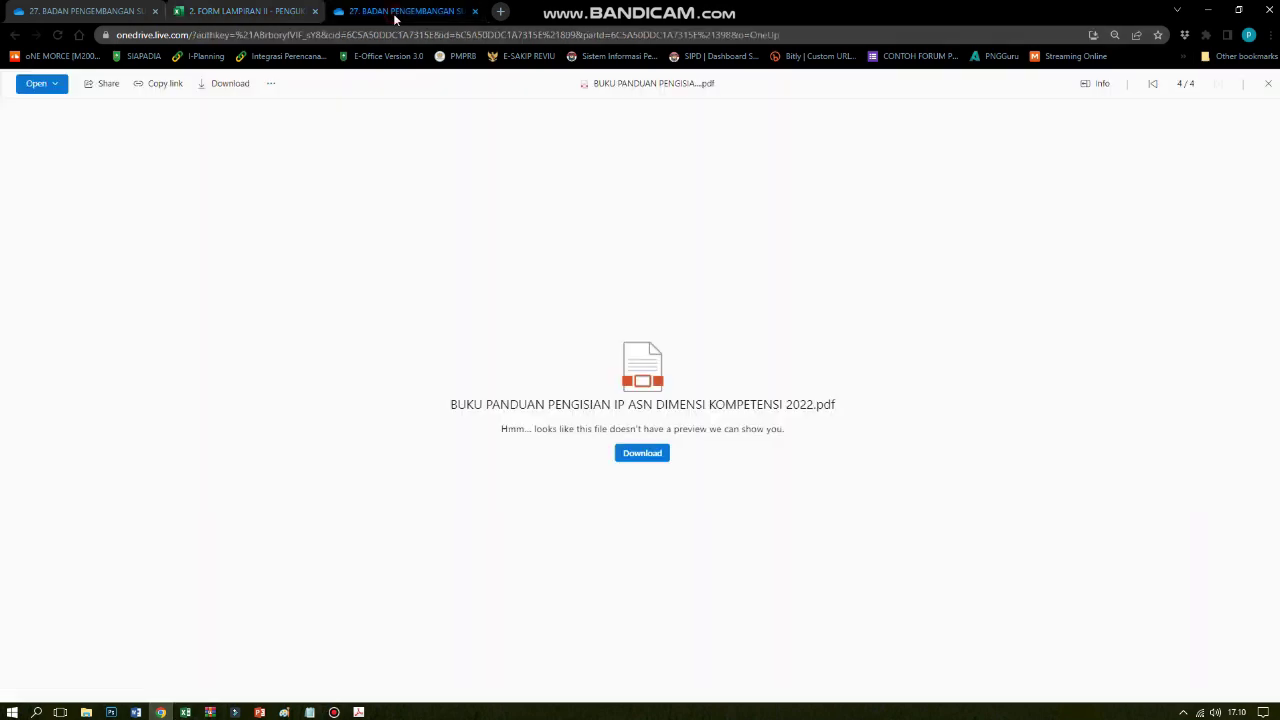
left_click(358, 712)
scroll(527, 577, "down", 15)
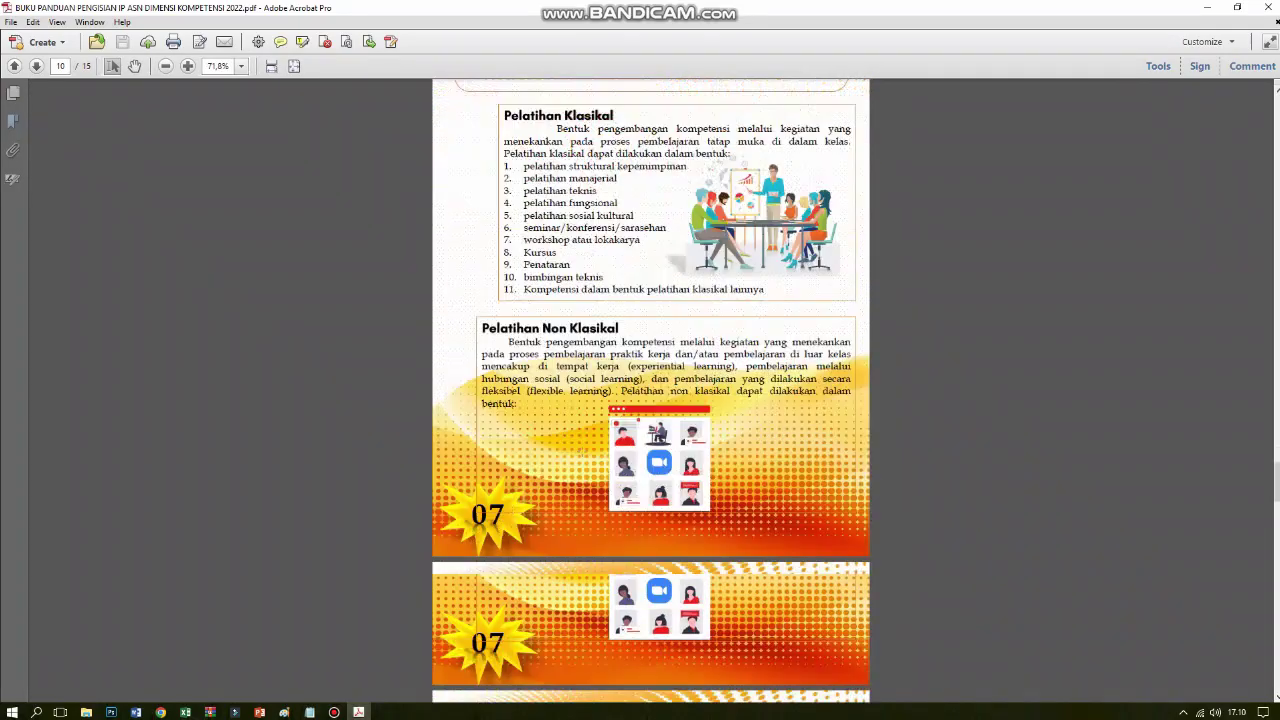
scroll(582, 449, "down", 4)
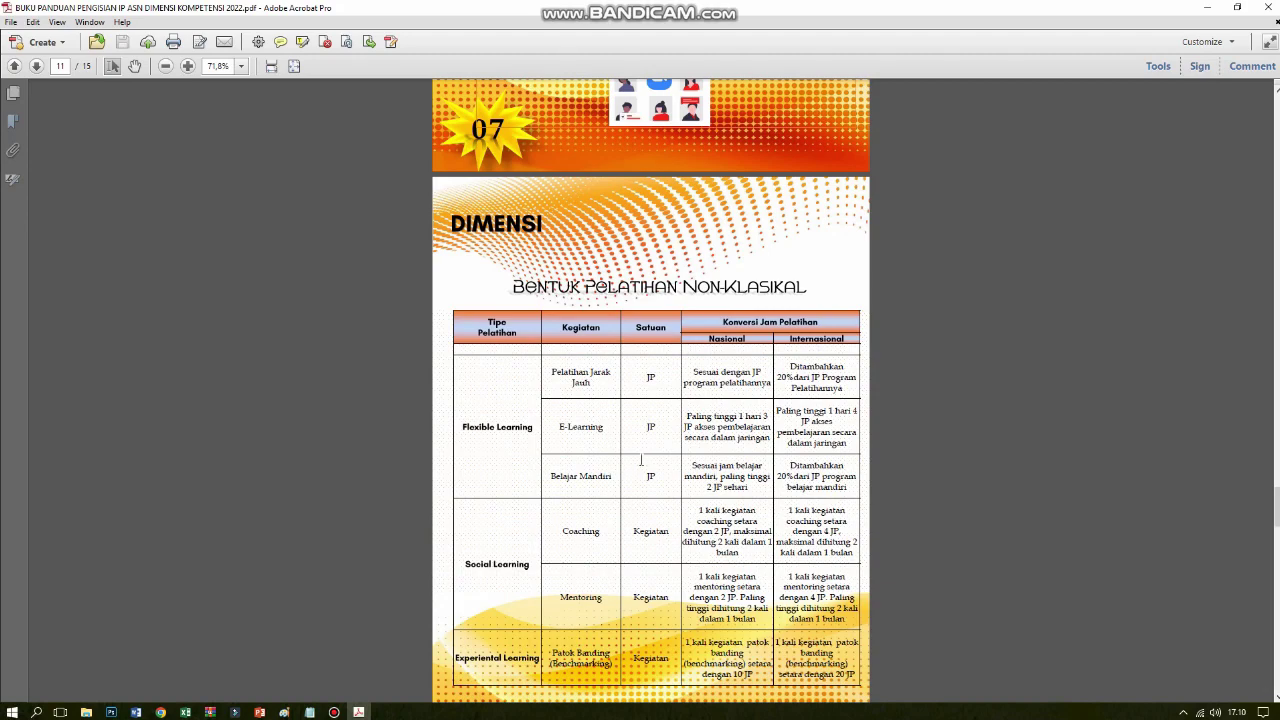
scroll(649, 460, "down", 4)
scroll(649, 460, "up", 5)
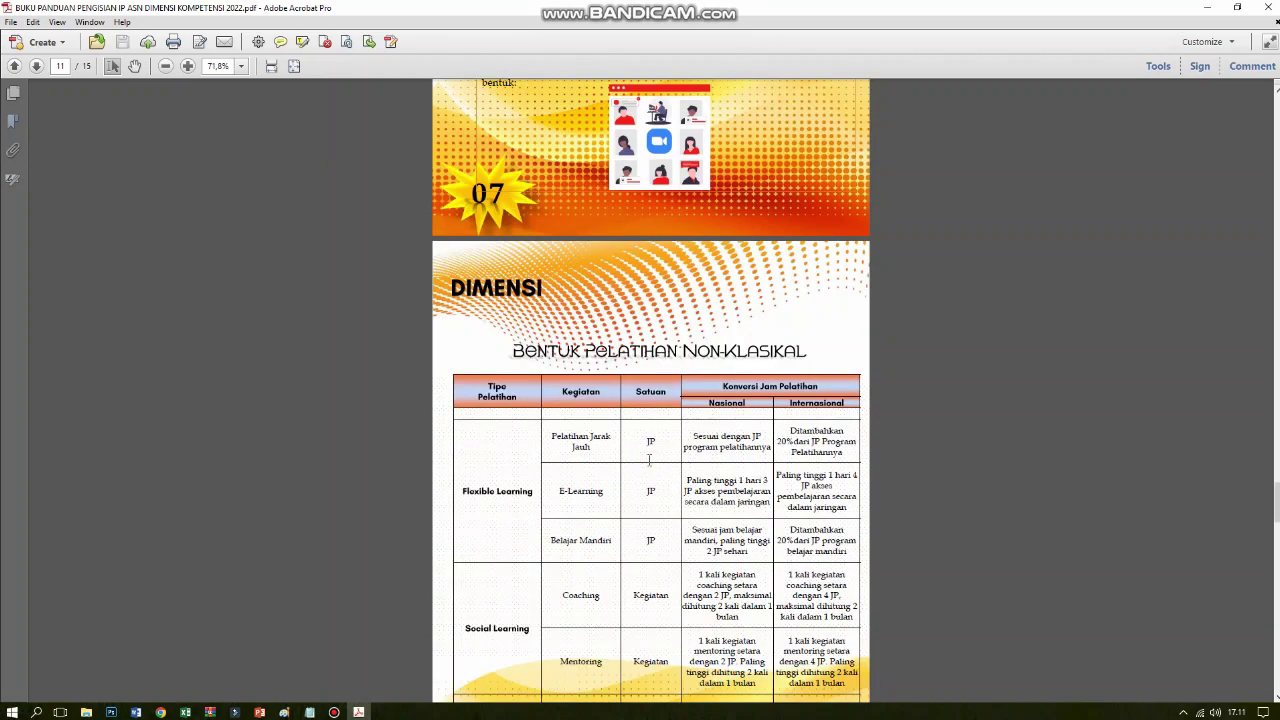
scroll(649, 460, "down", 4)
scroll(649, 460, "down", 15)
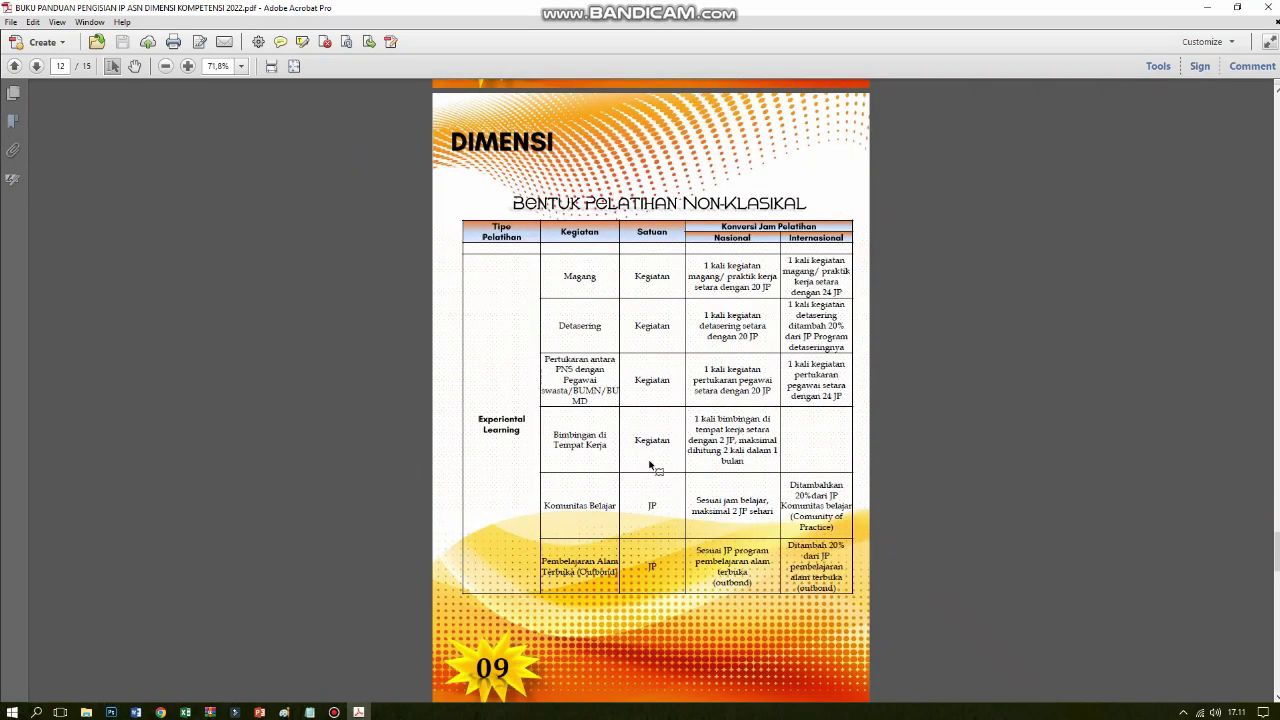
scroll(649, 460, "down", 3)
scroll(649, 460, "up", 11)
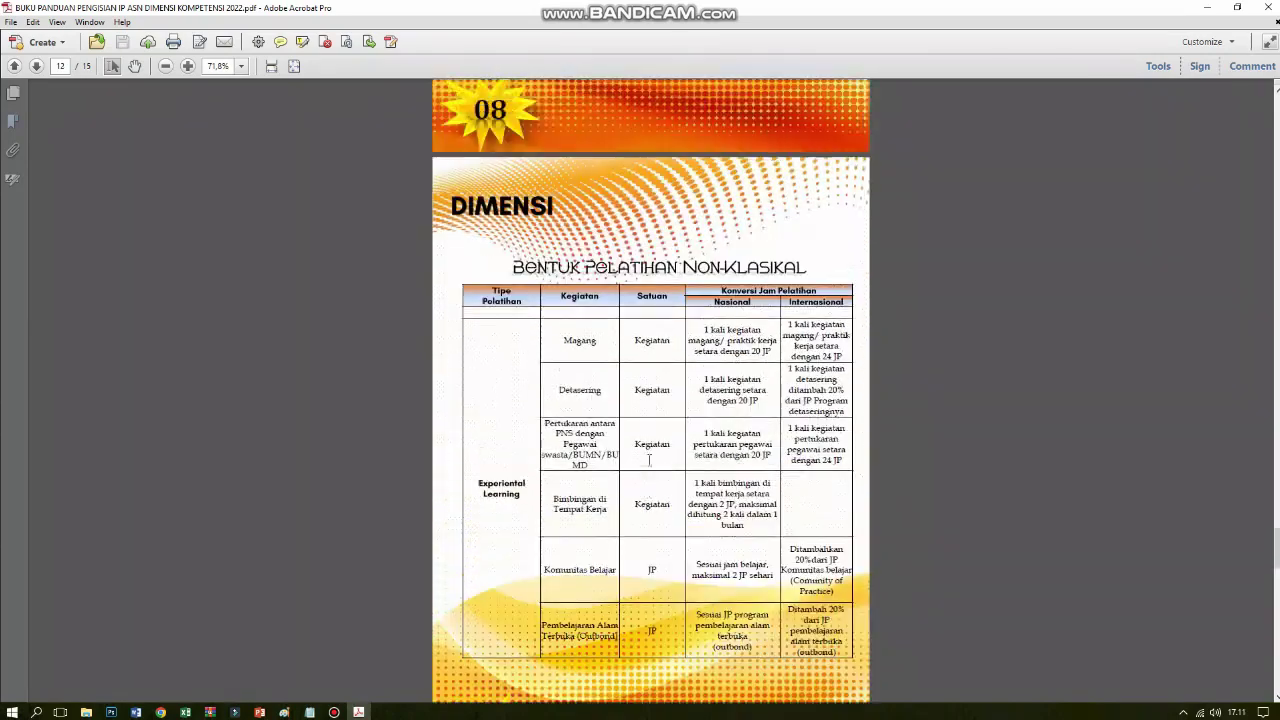
scroll(650, 460, "up", 14)
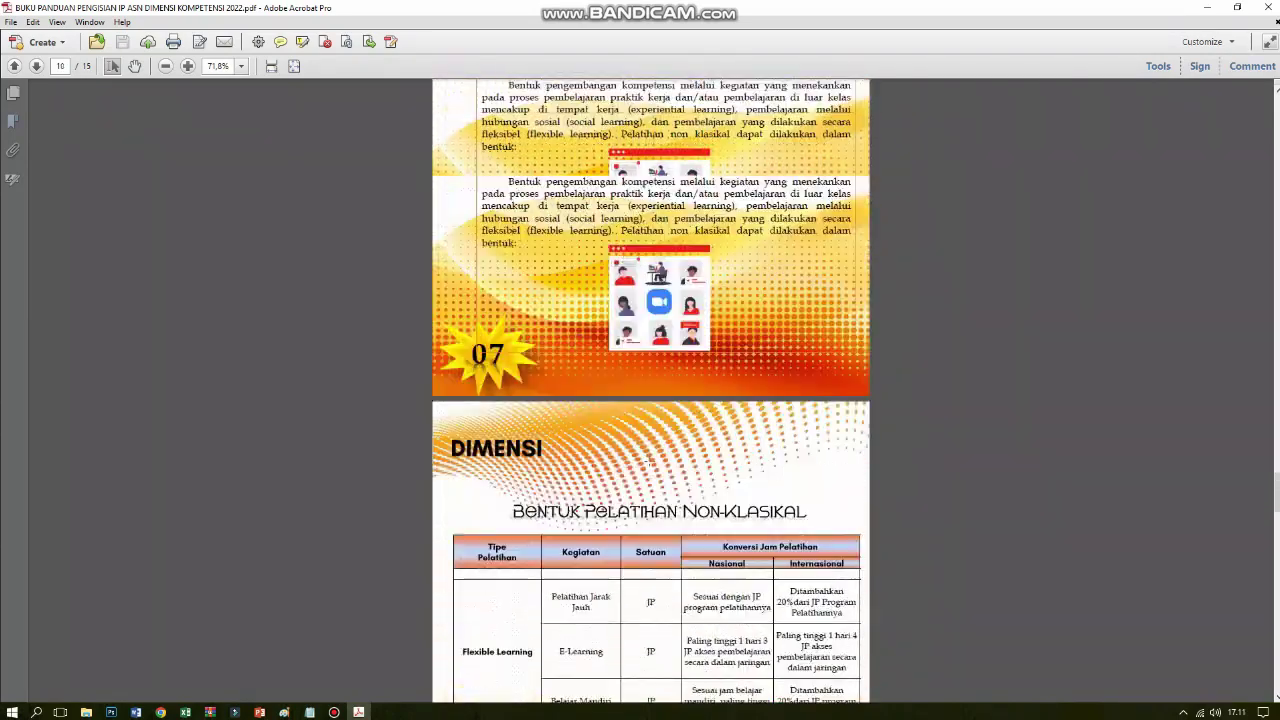
scroll(649, 460, "up", 12)
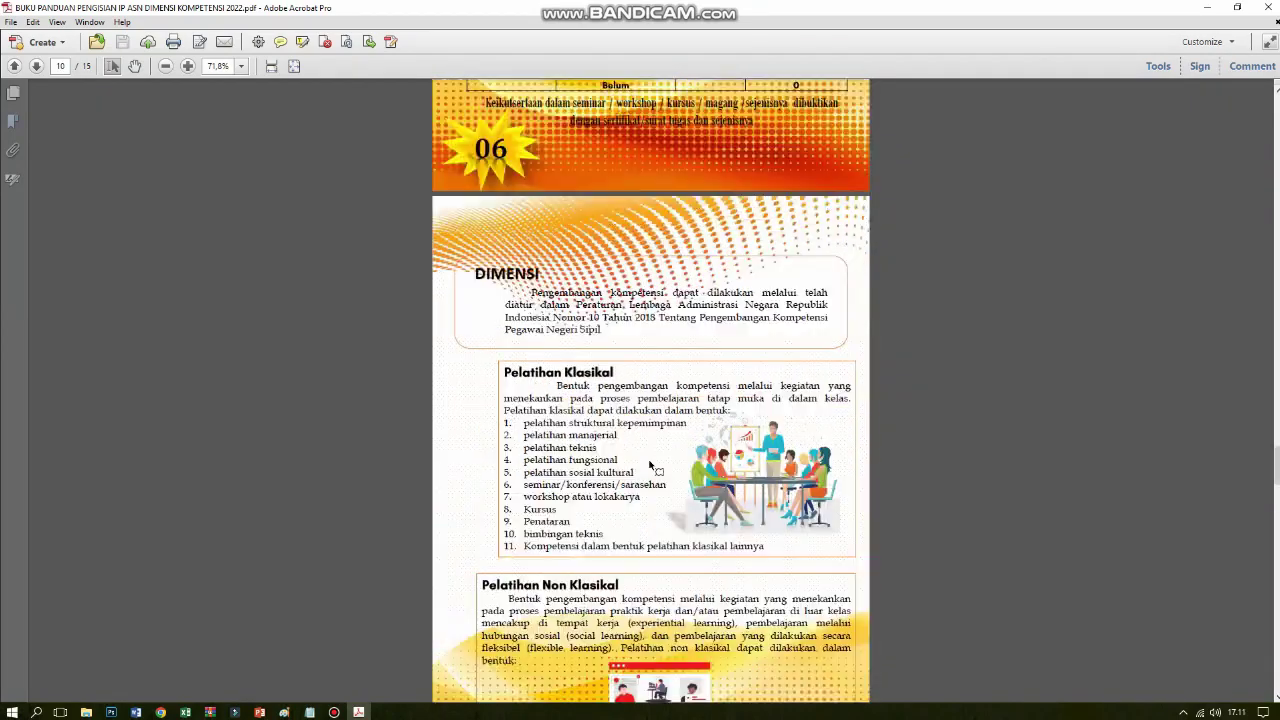
Read on from Pelatihan Klasikal through the non-classical hour conversion tables and reporting flow to the IP ASN level categories.
scroll(649, 460, "down", 10)
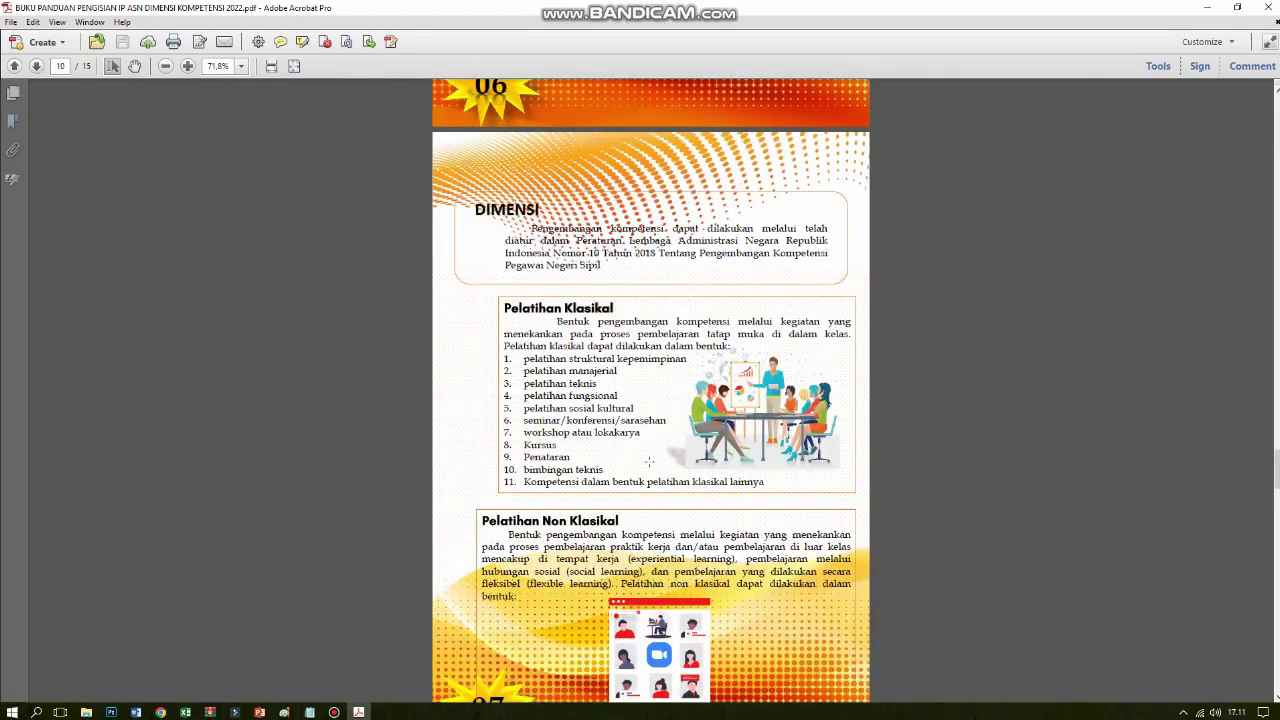
scroll(649, 460, "down", 10)
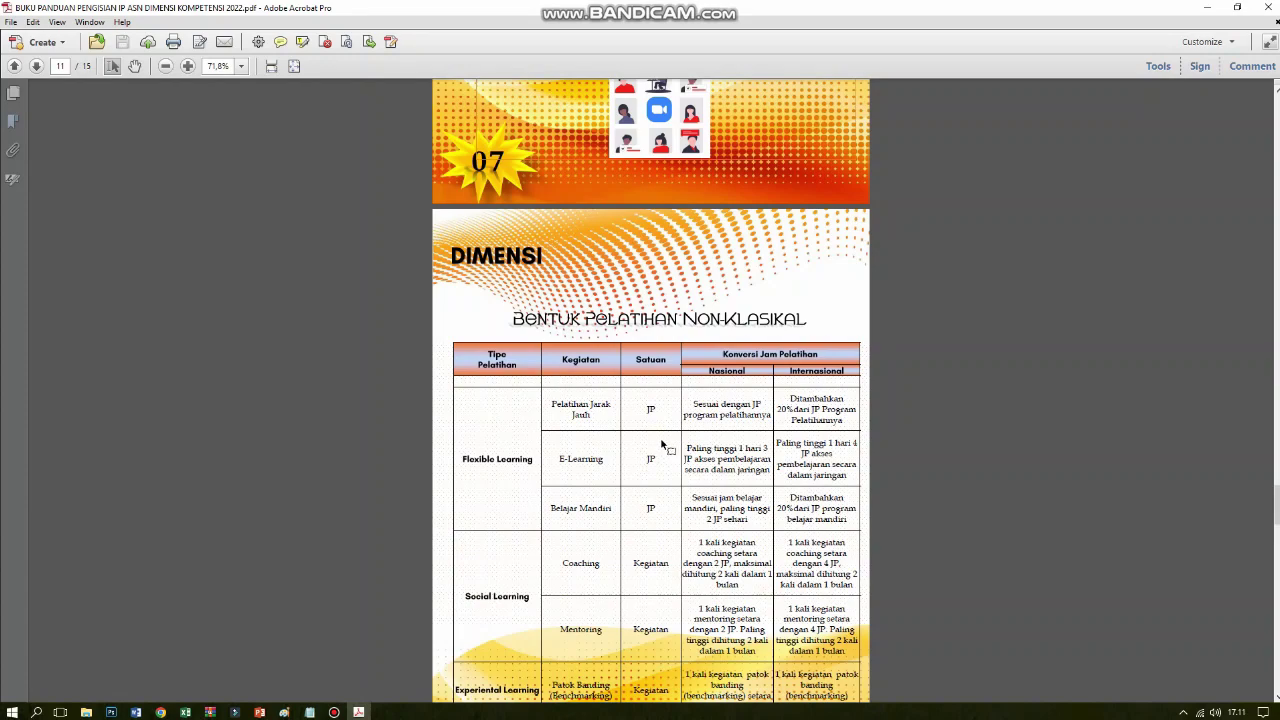
scroll(620, 460, "down", 3)
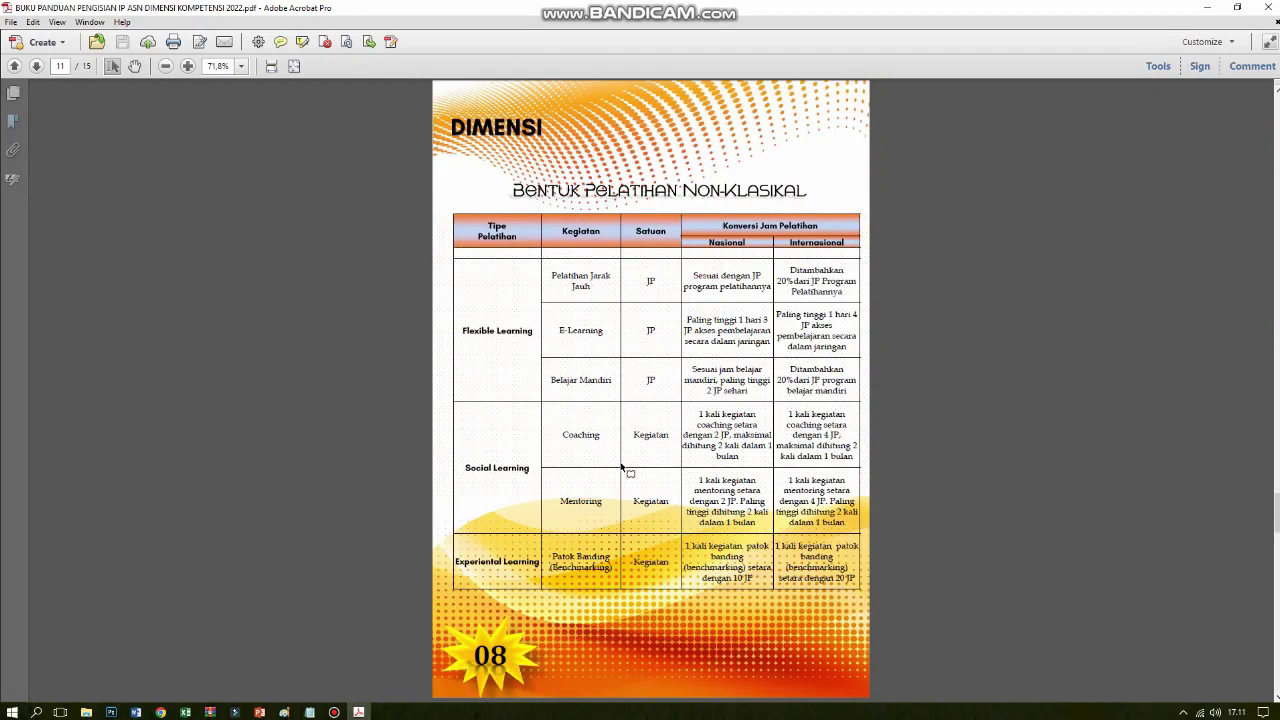
scroll(620, 467, "down", 10)
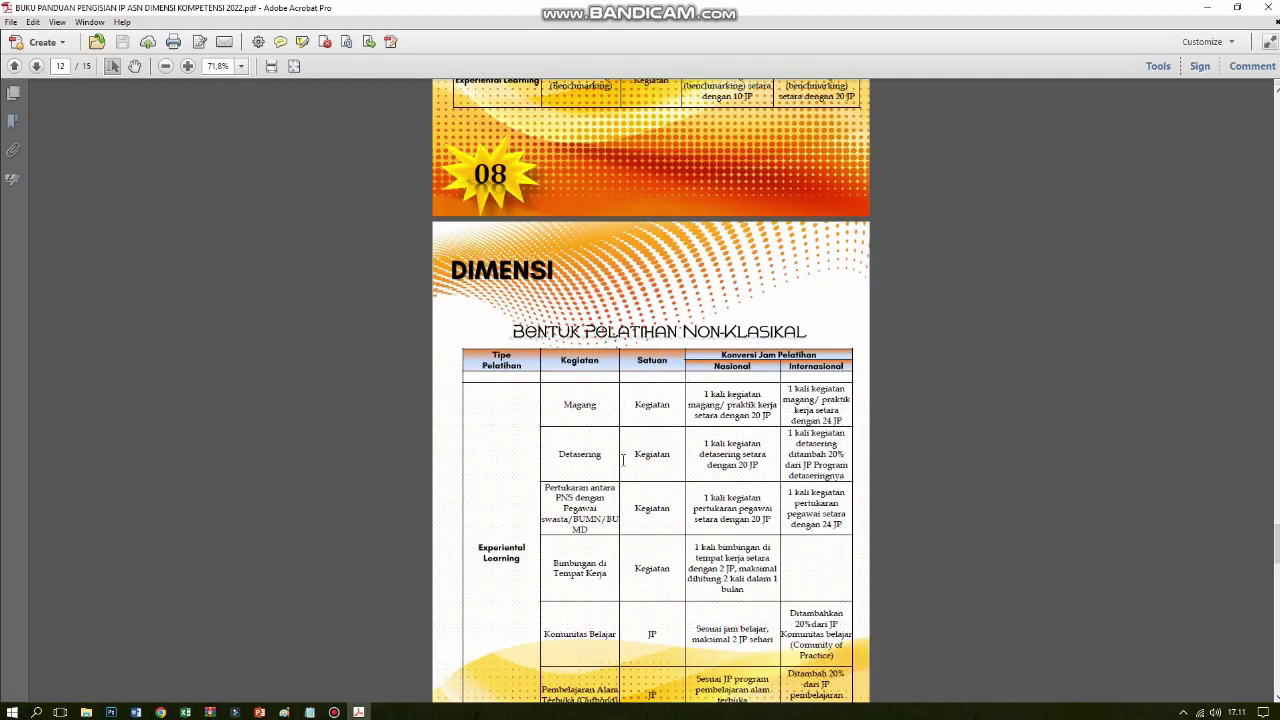
scroll(622, 460, "down", 7)
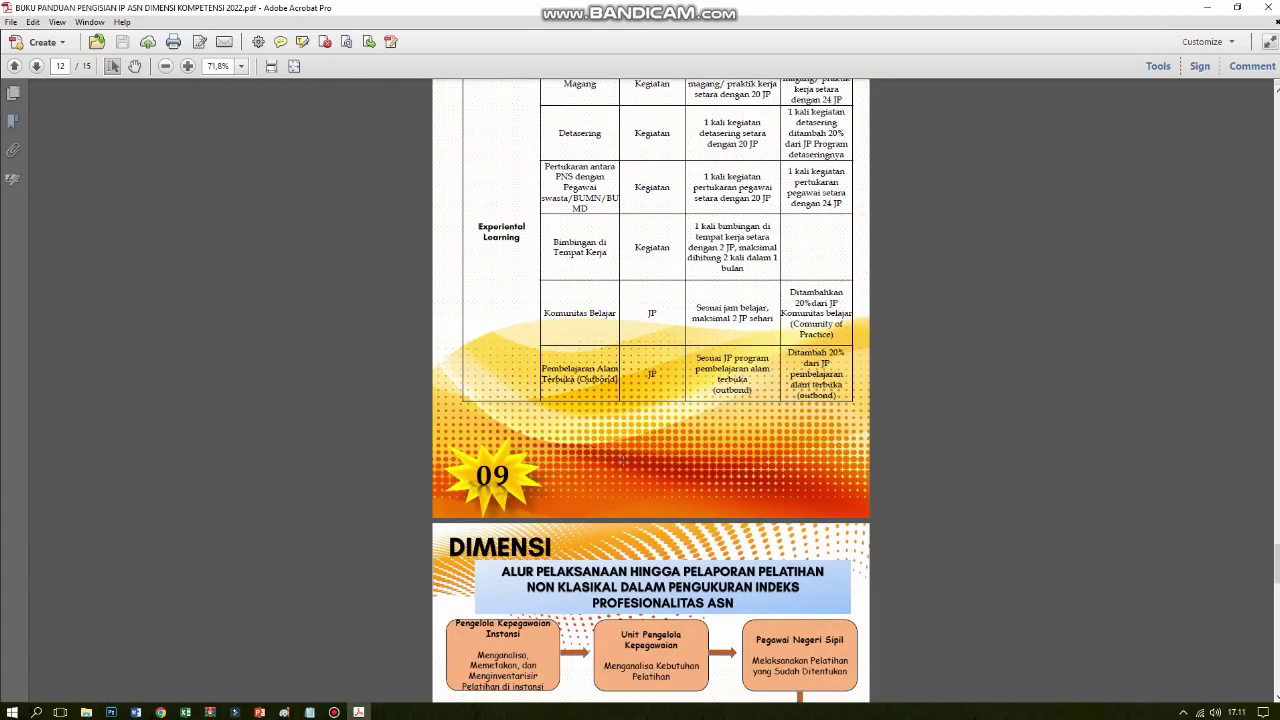
scroll(622, 460, "down", 8)
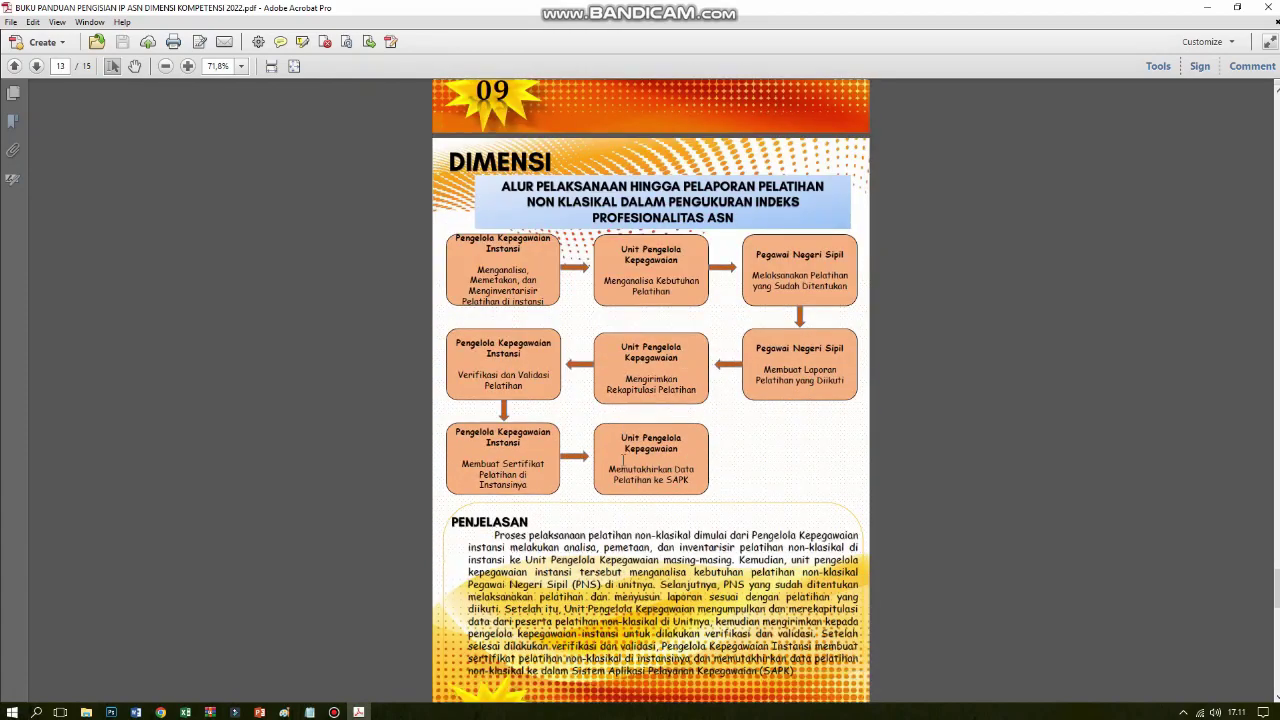
scroll(624, 460, "down", 13)
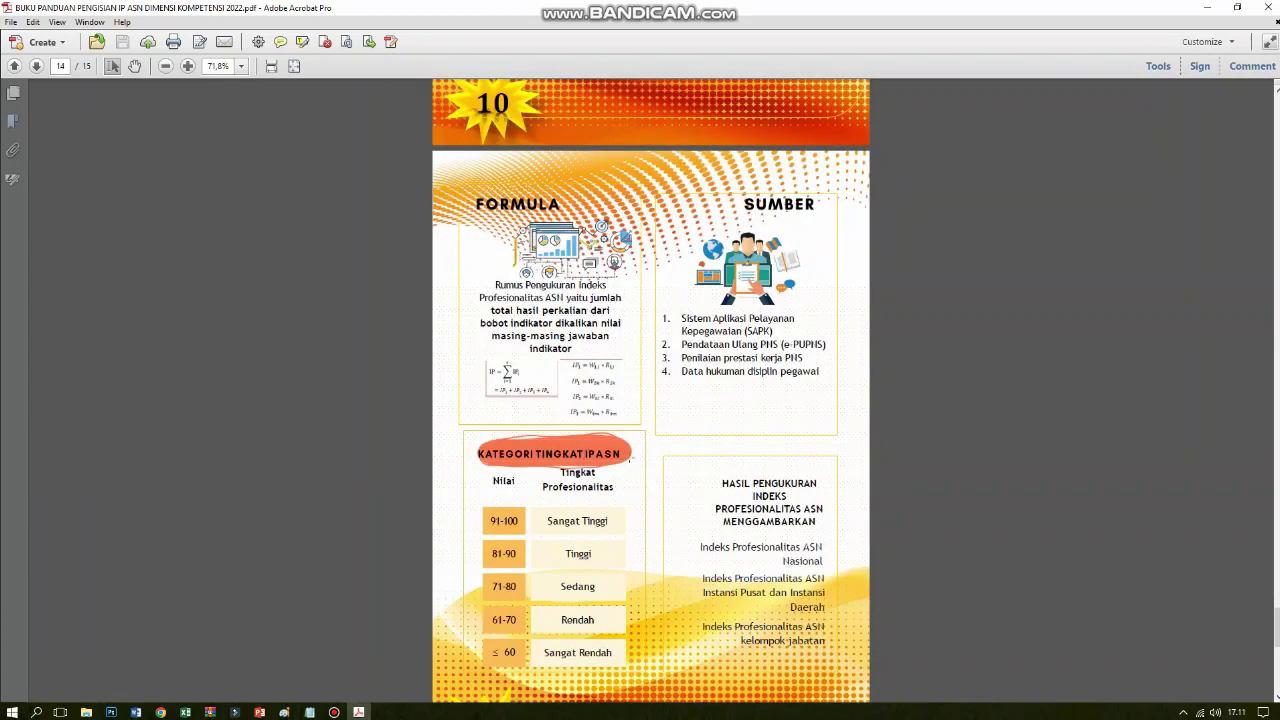
left_click(334, 712)
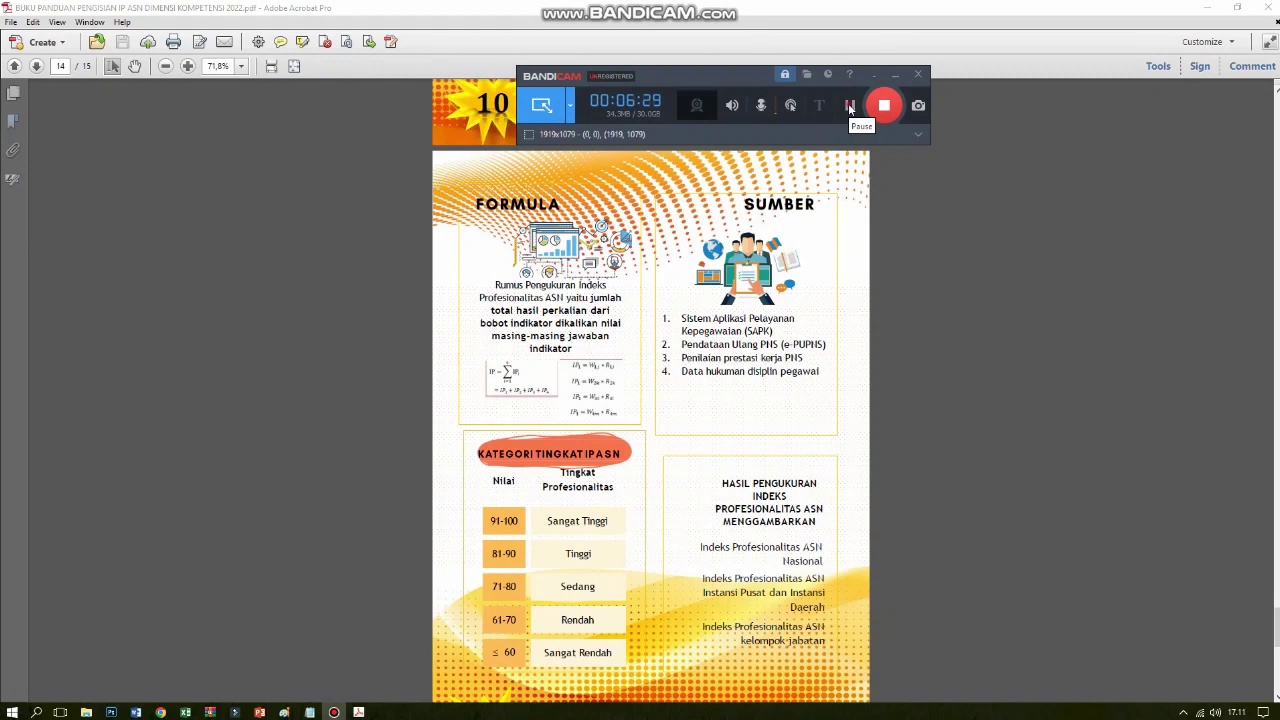
left_click(849, 106)
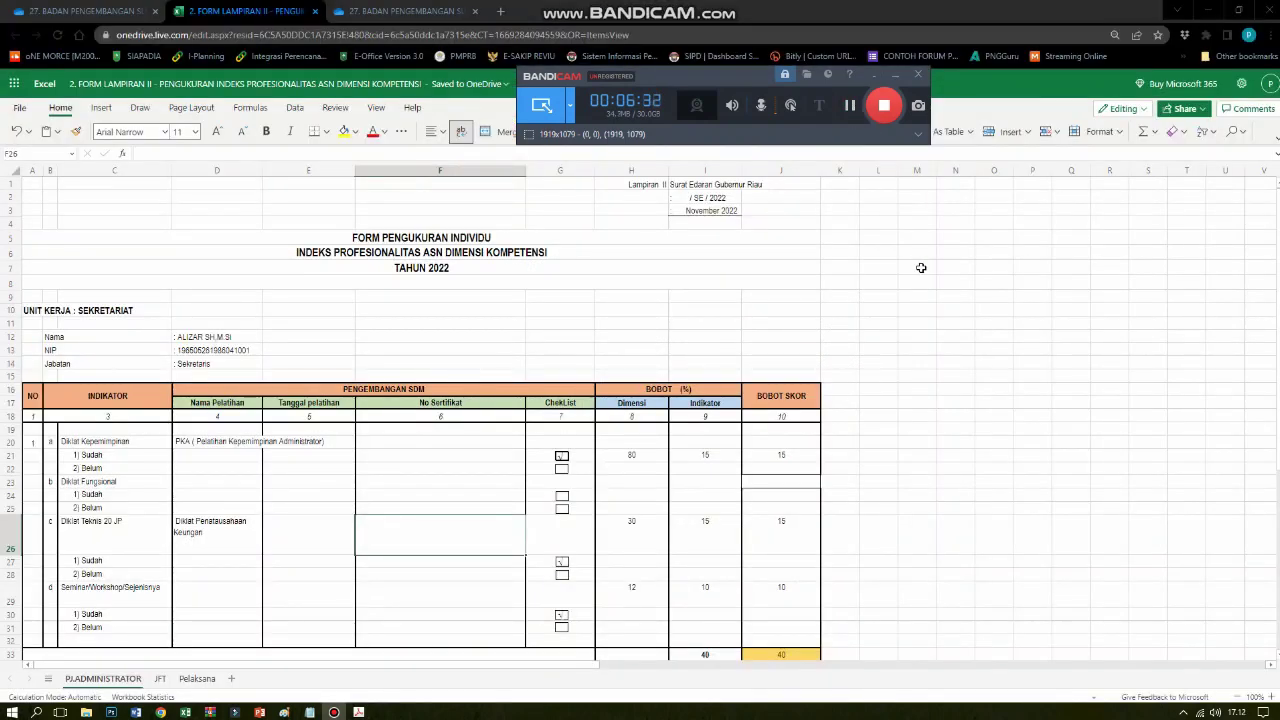
Examine the No Sertifikat and Dimensi cells for Diklat Teknis 20 JP on the PJ.ADMINISTRATOR sheet.
left_click(453, 532)
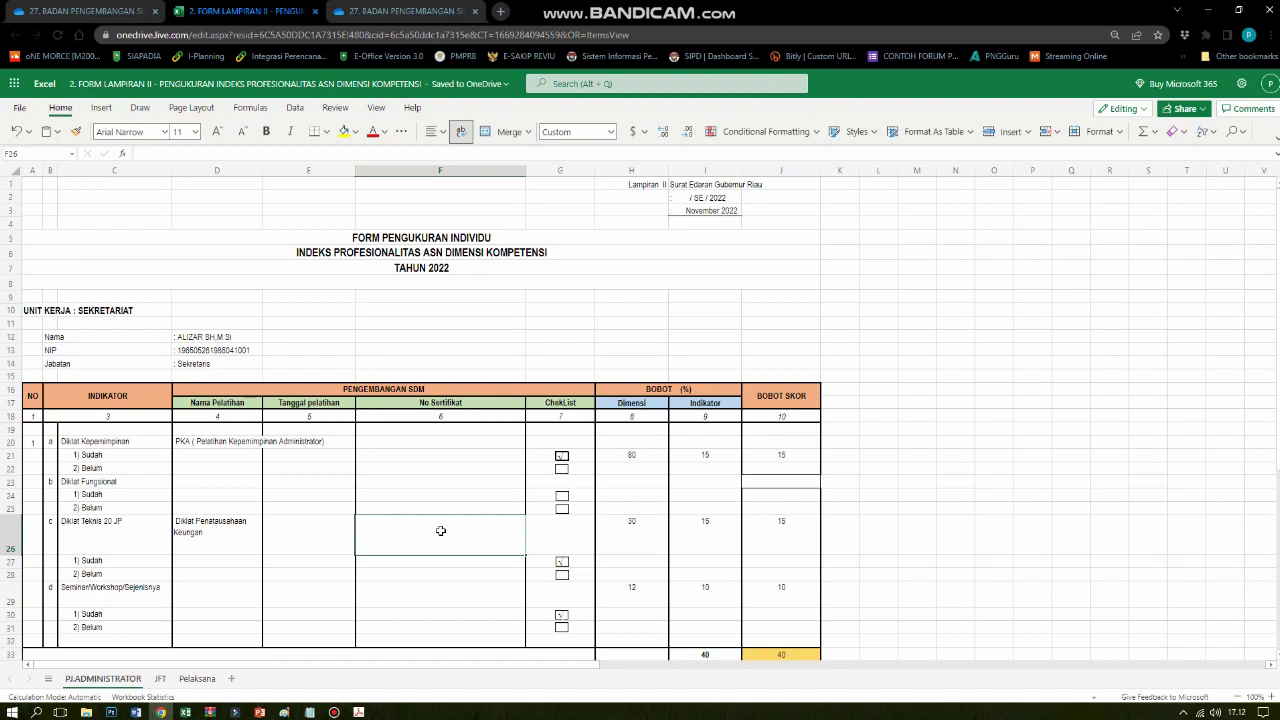
left_click(613, 531)
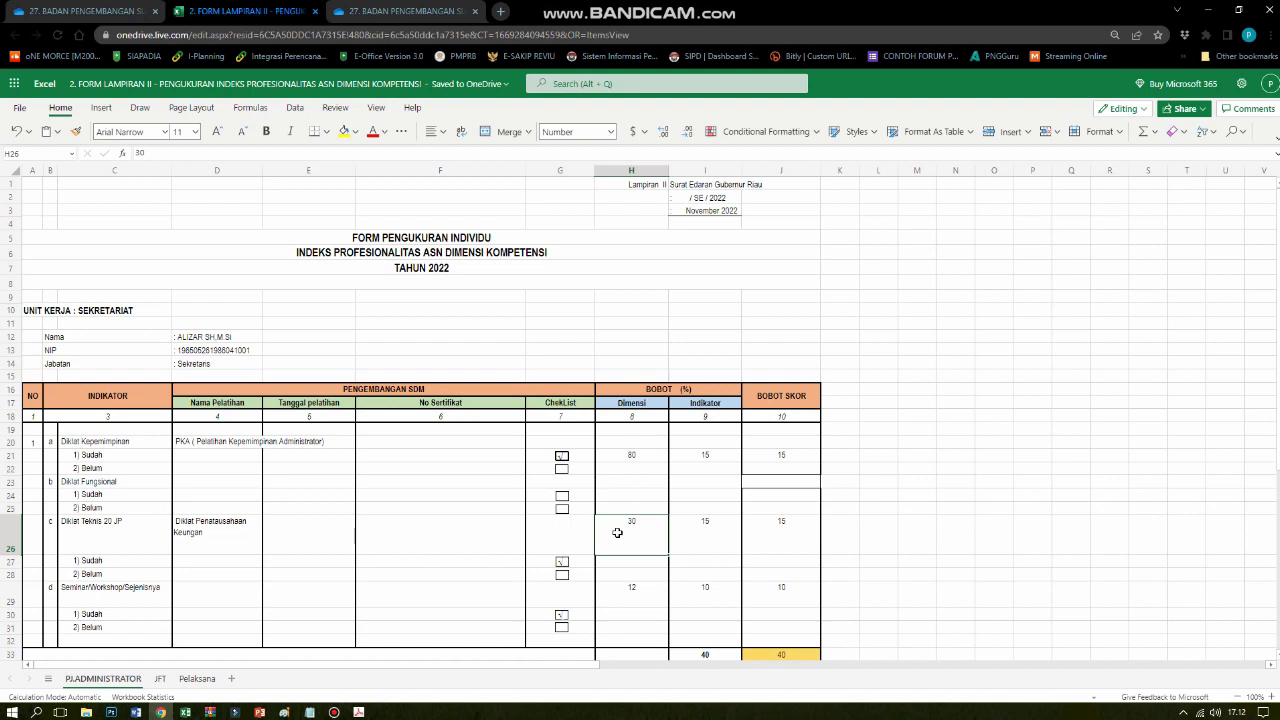
Review the Indikator and Bobot Skor cells of Diklat Teknis 20 JP and the checklist and weight cells of Seminar/Workshop/Sejenisnya on the PJ.ADMINISTRATOR sheet.
left_click(694, 528)
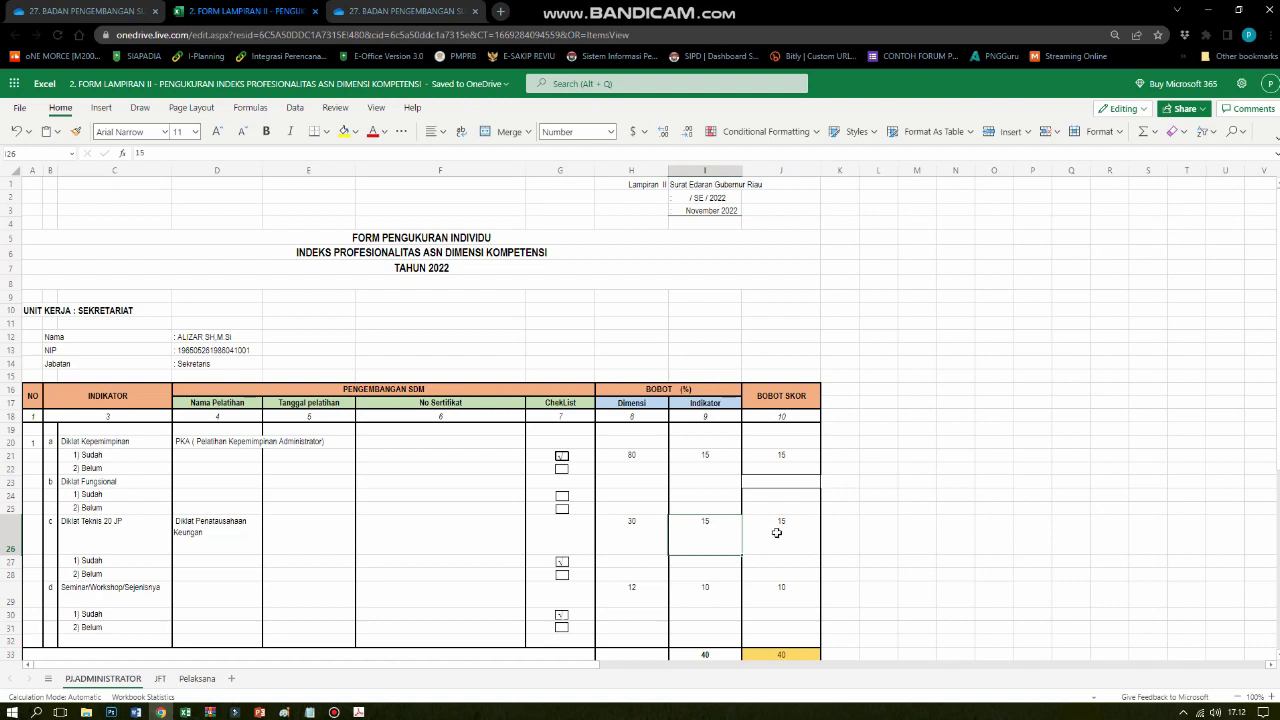
left_click(780, 532)
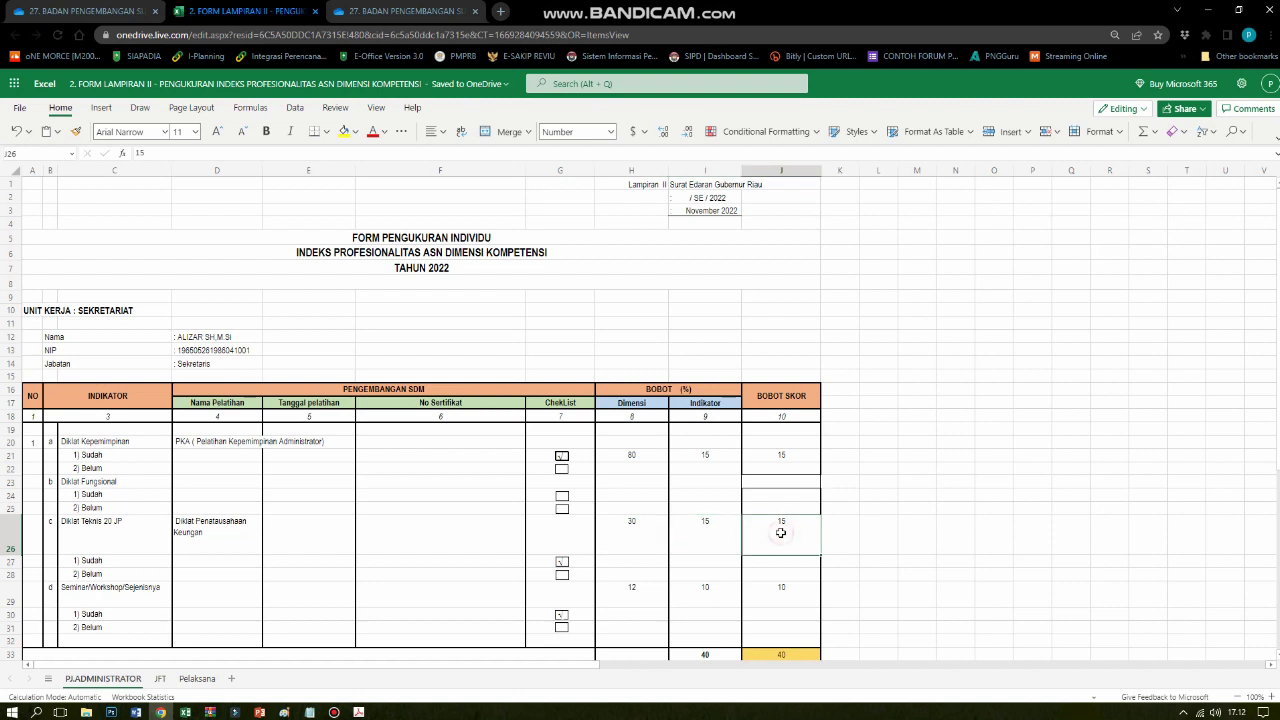
left_click(104, 589)
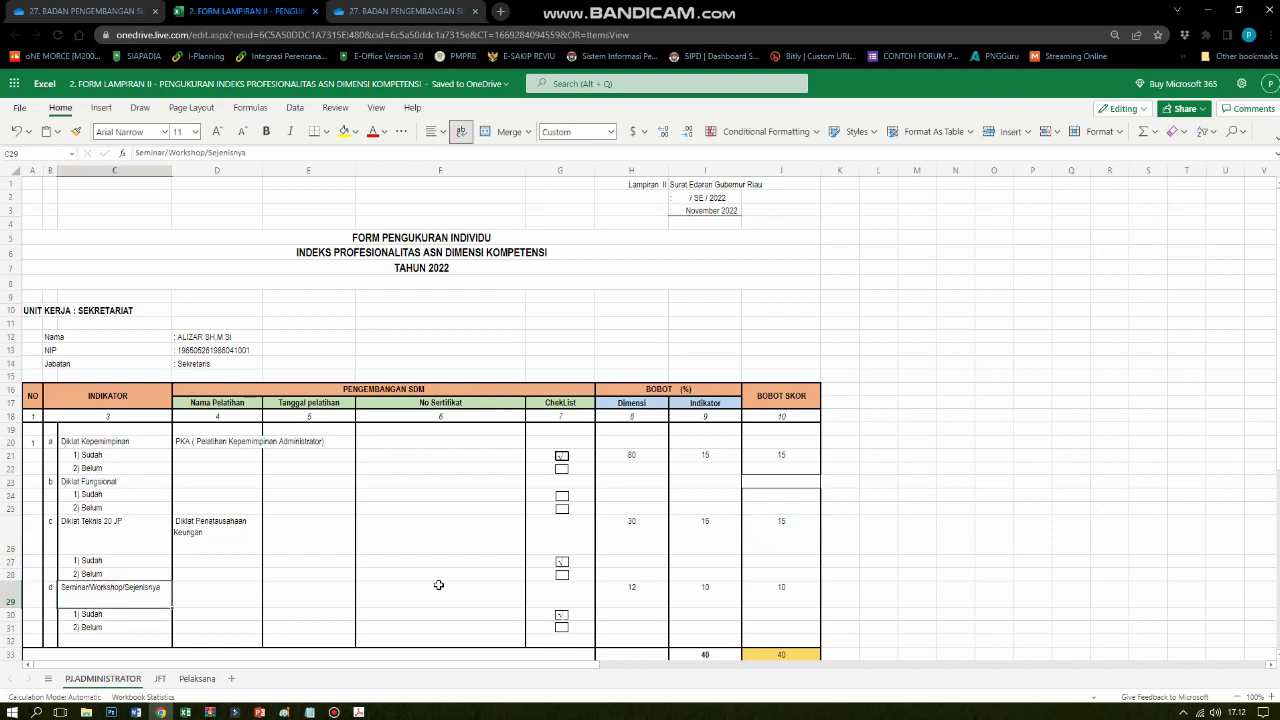
left_click(614, 598)
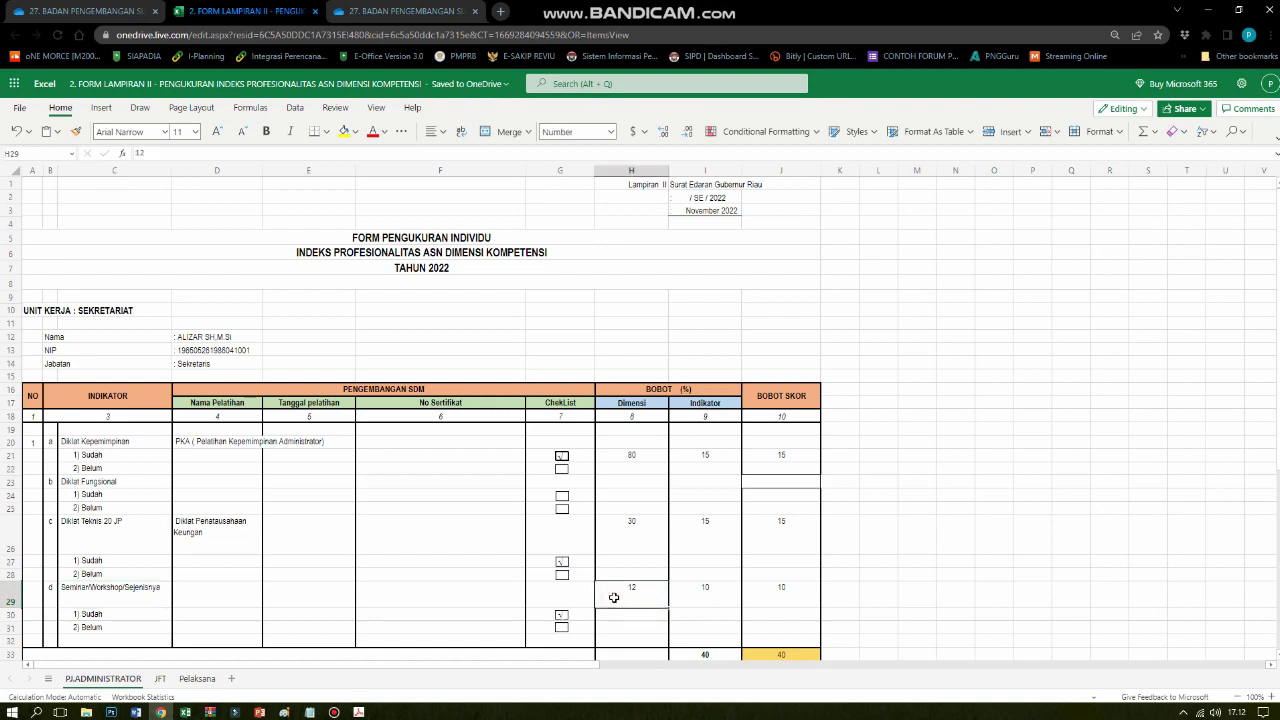
left_click(566, 615)
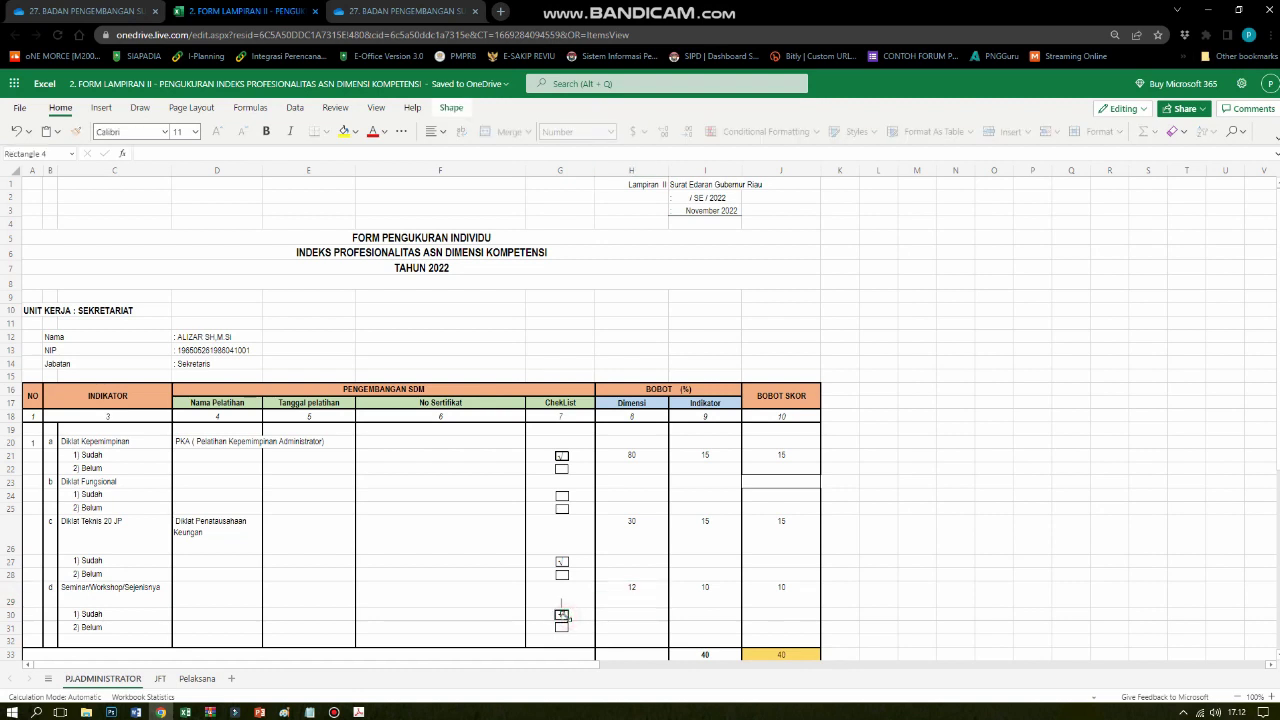
left_click(617, 602)
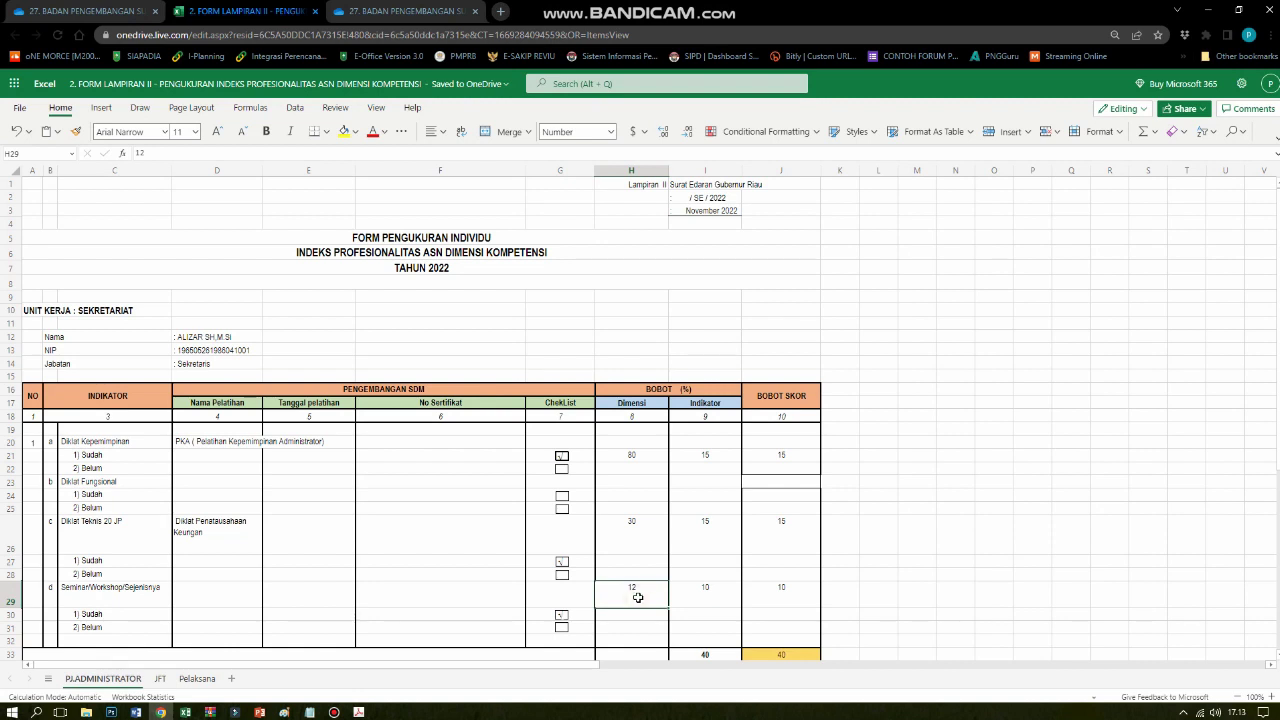
left_click(704, 591)
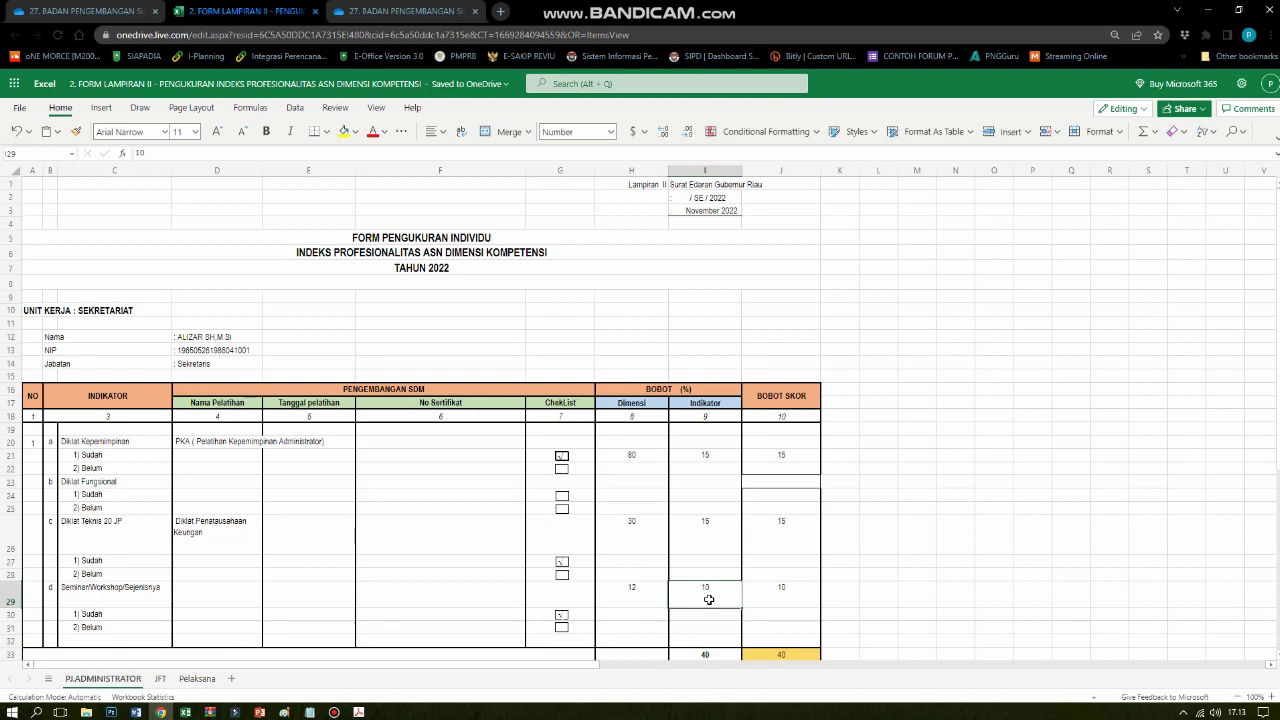
left_click(765, 597)
Examine the Bobot Skor total in J33 and the Seminar/Workshop/Sejenisnya score that feeds into it.
scroll(765, 597, "down", 2)
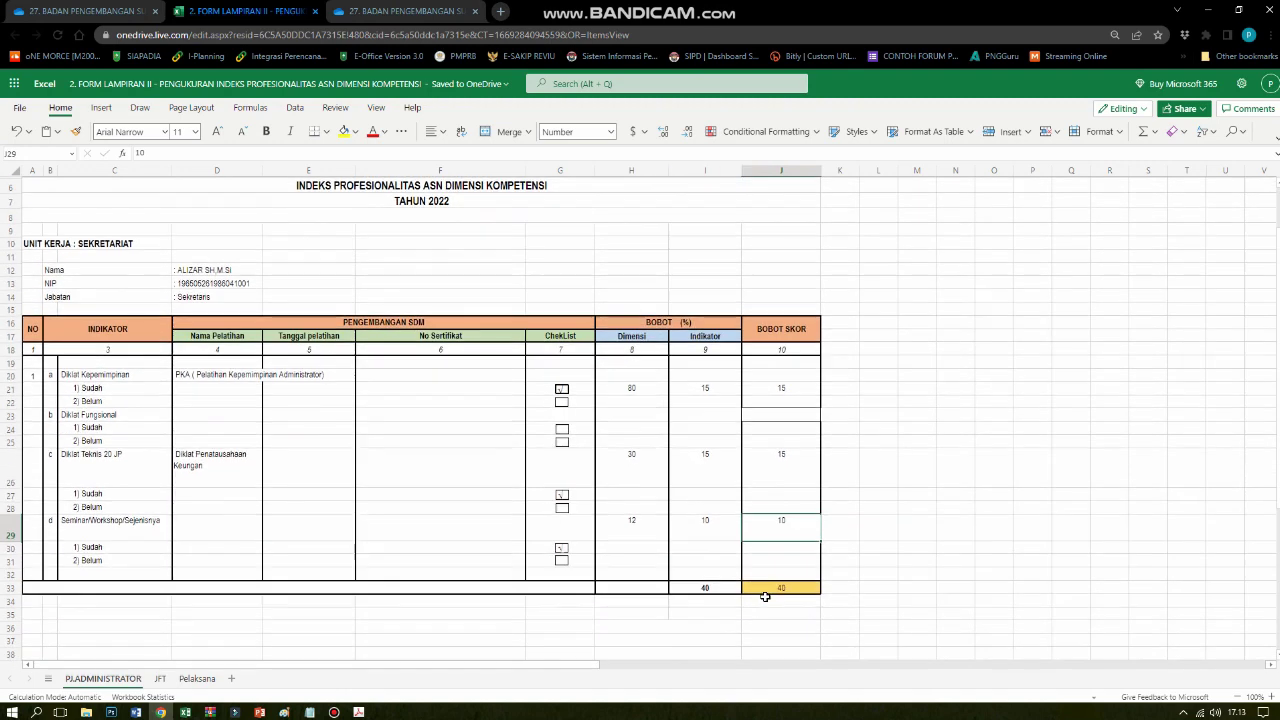
left_click(768, 577)
left_click(773, 588)
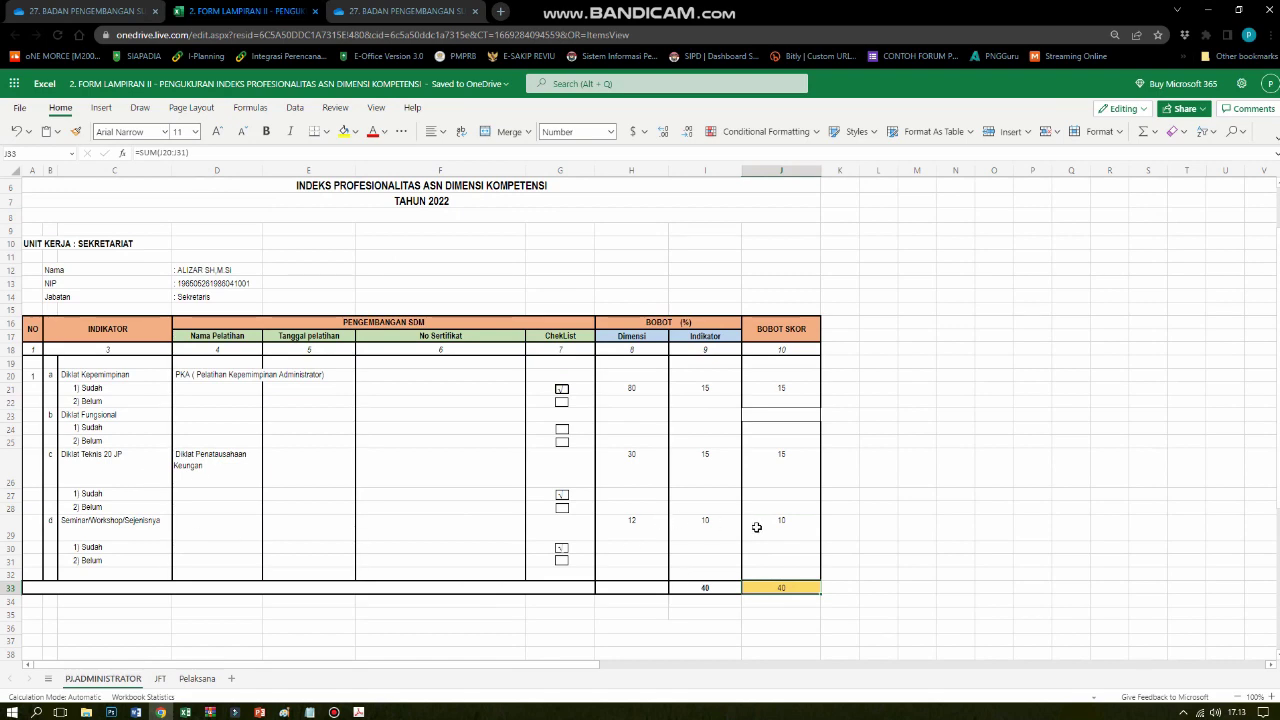
left_click(777, 524)
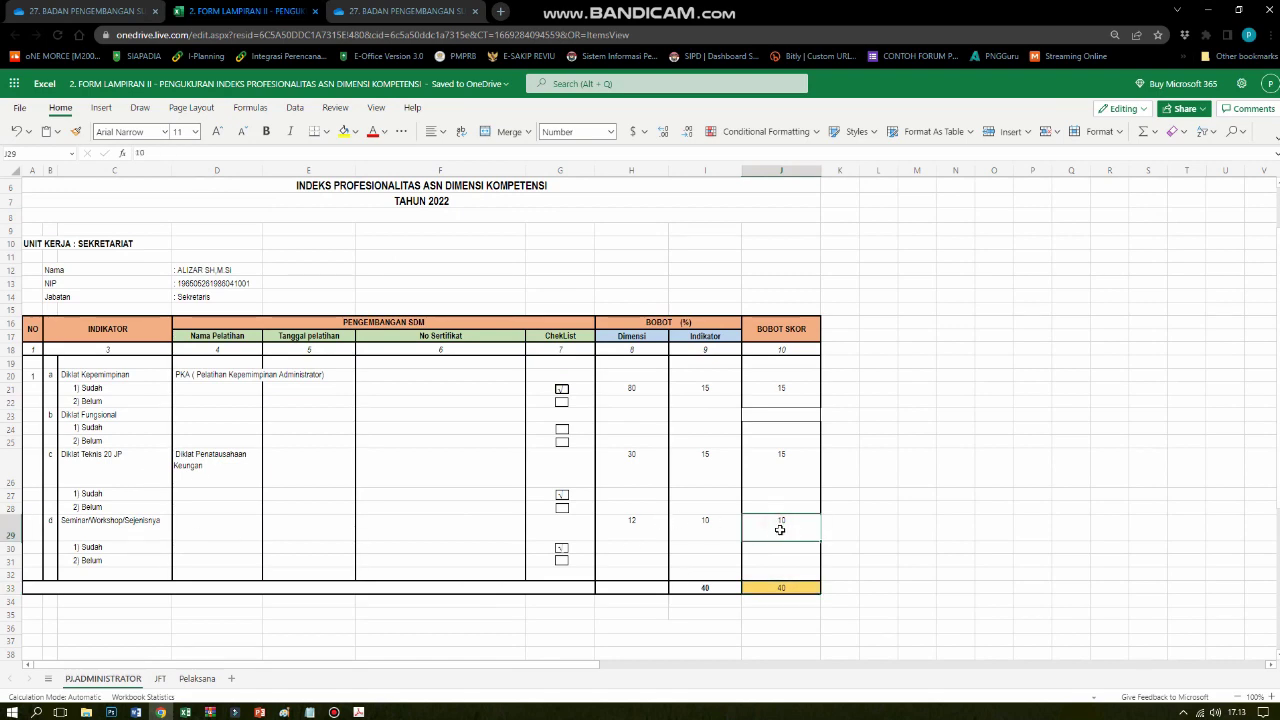
left_click(785, 589)
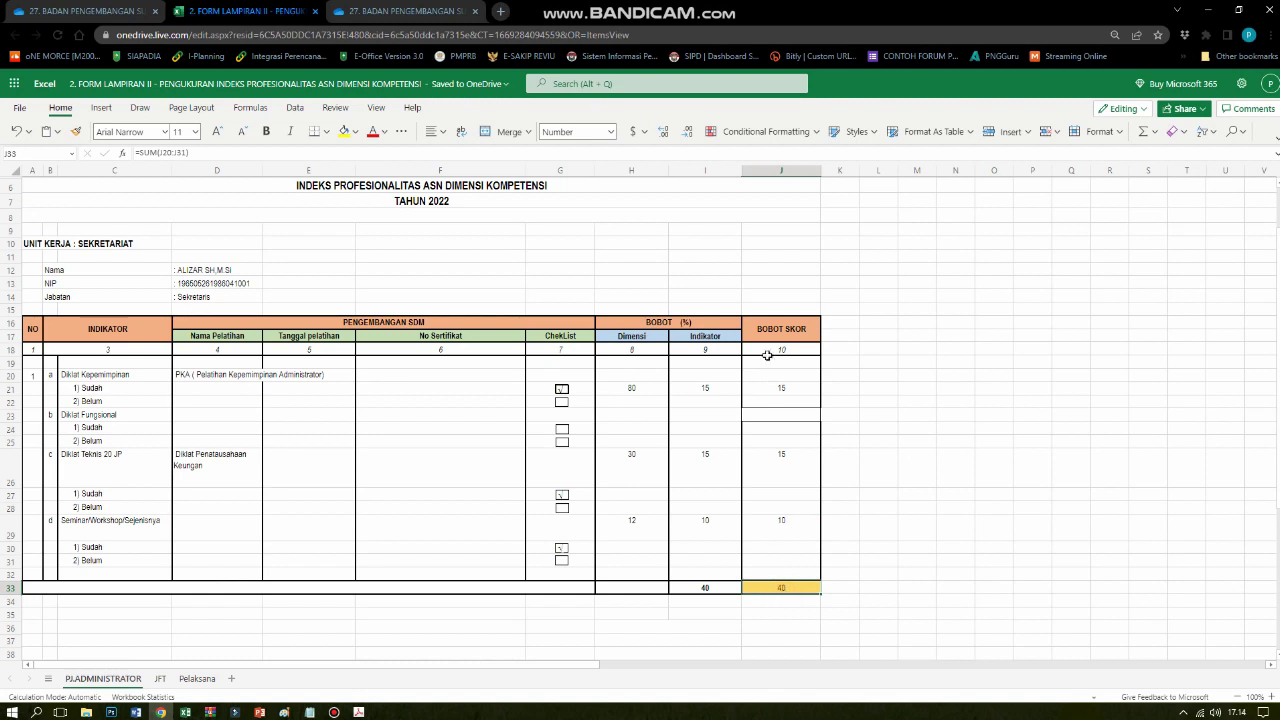
left_click(797, 598)
left_click(795, 590)
left_click(786, 598)
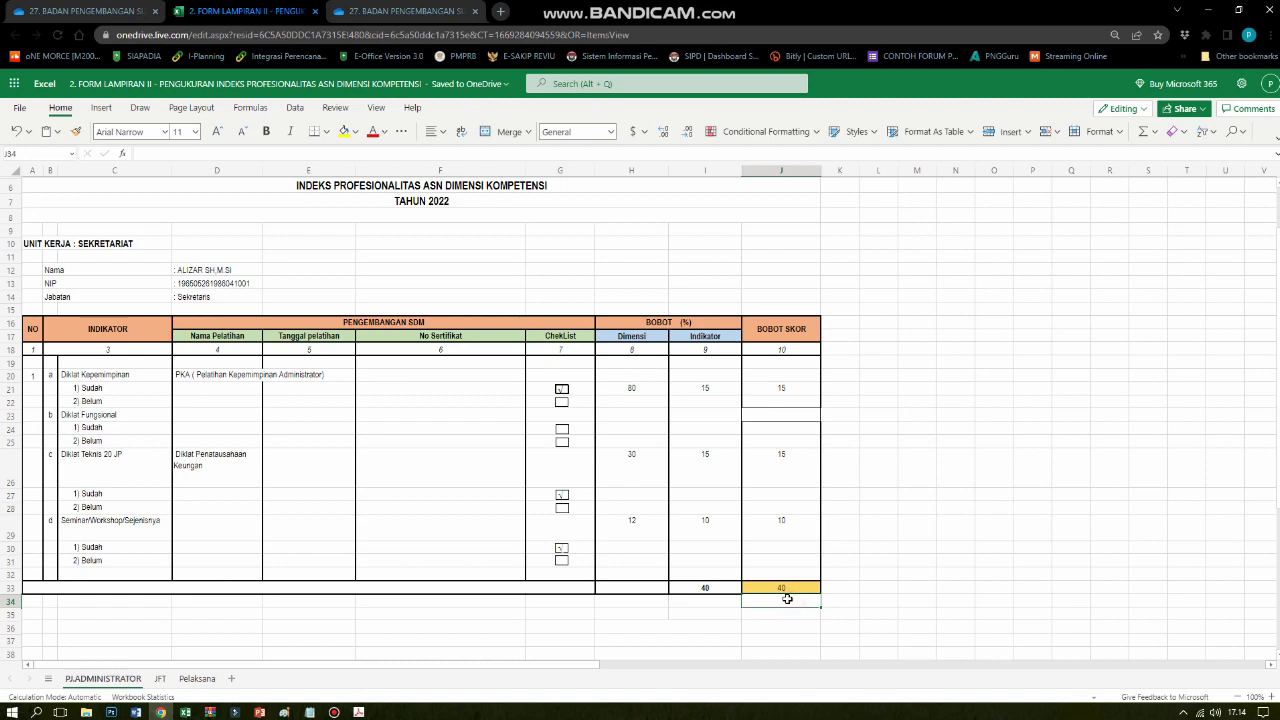
left_click(787, 590)
left_click(787, 601)
left_click(786, 589)
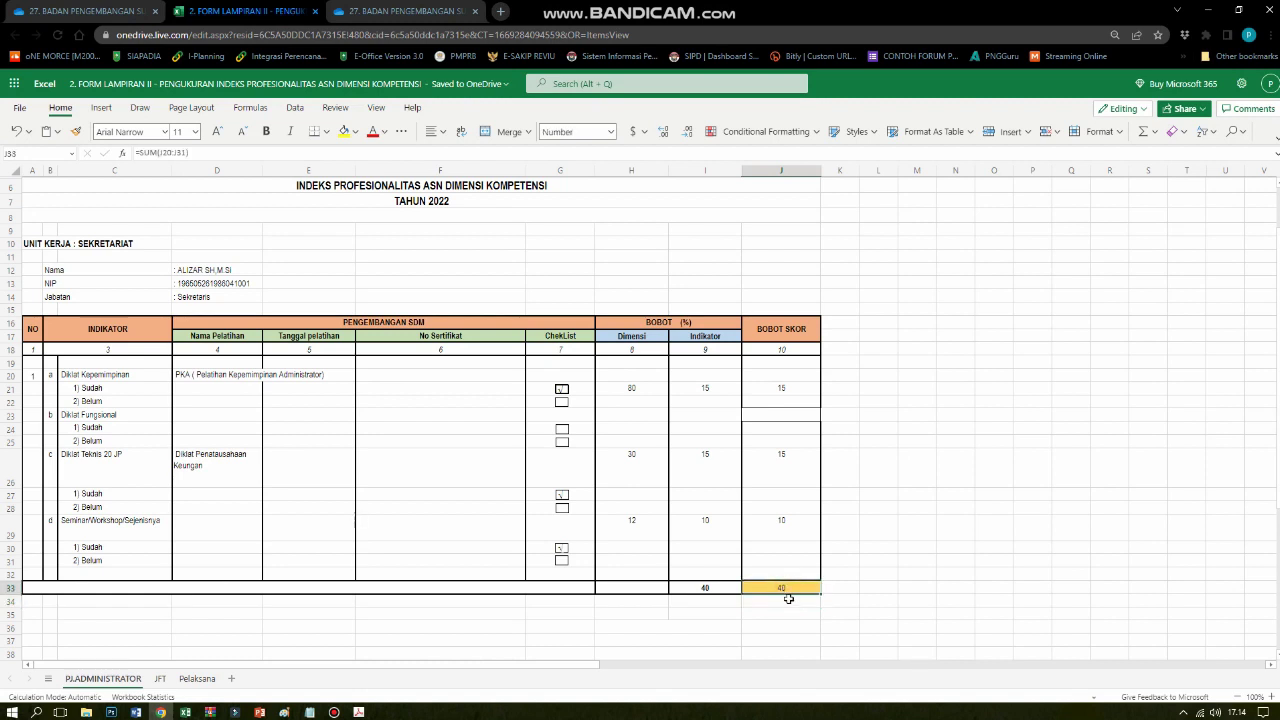
left_click(788, 599)
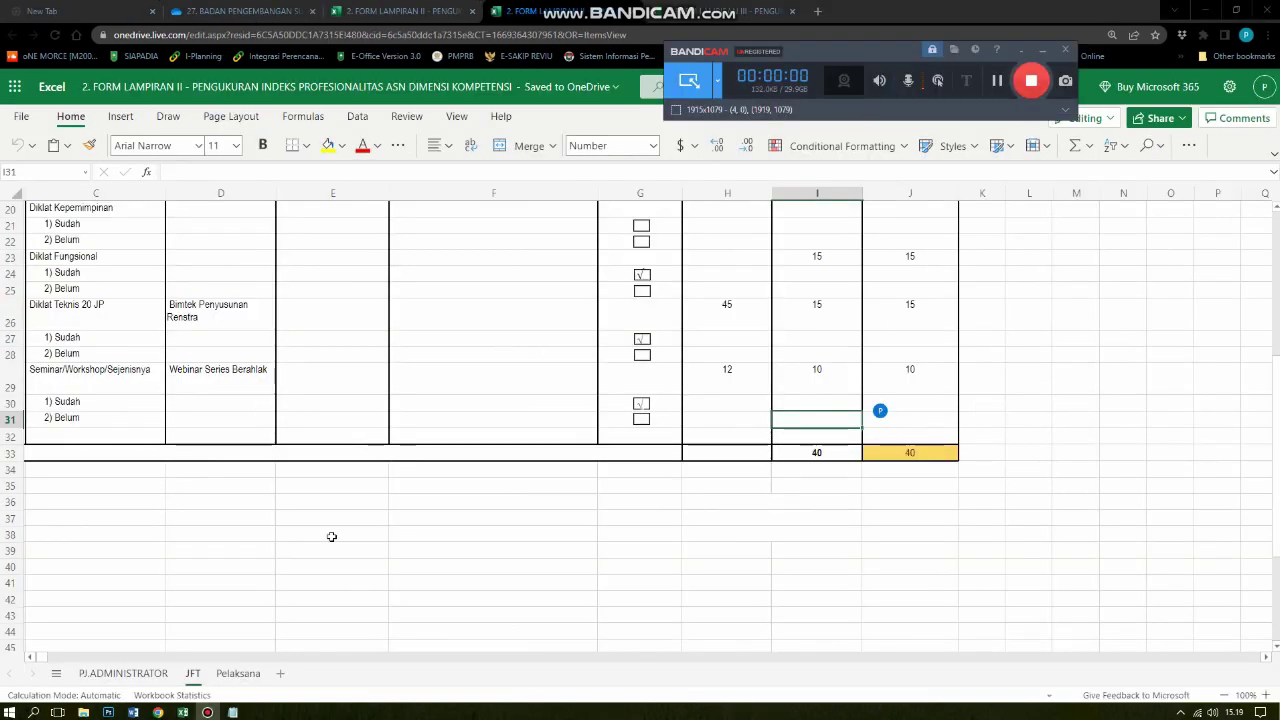
Review the Nama, NIP and Jabatan entries in the header of the form on the JFT sheet.
scroll(400, 491, "up", 4)
scroll(412, 486, "down", 2)
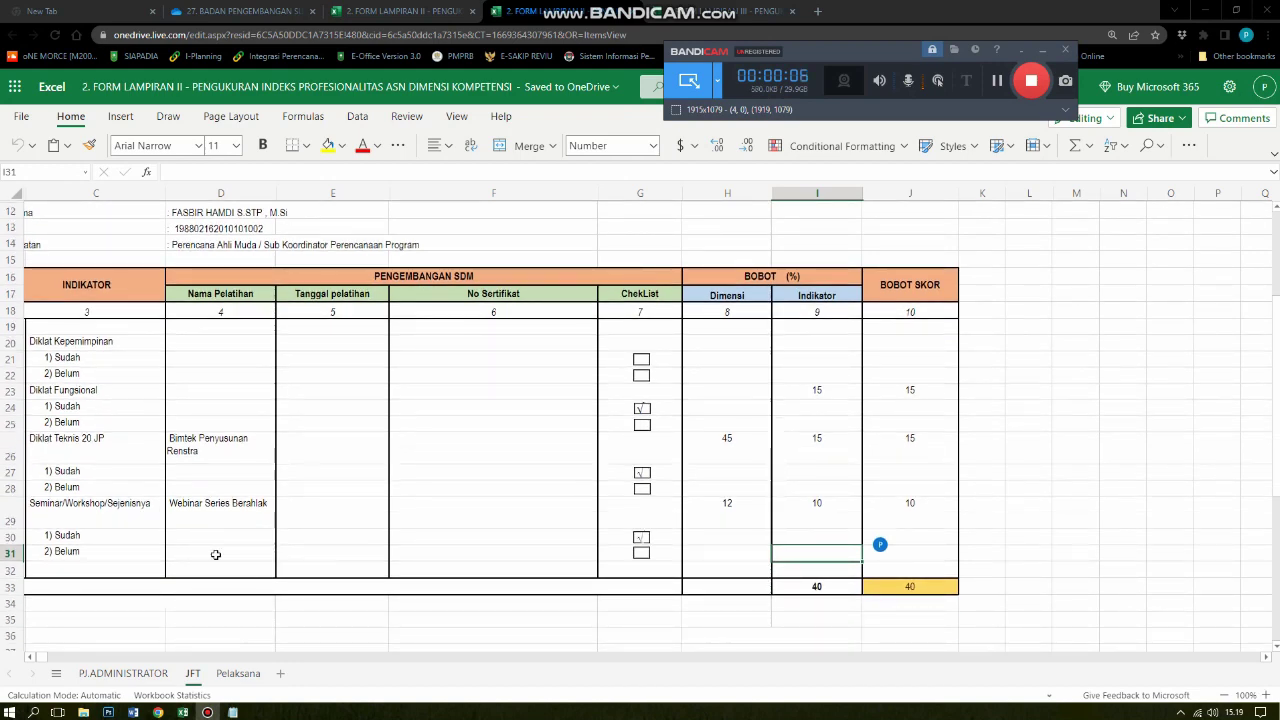
scroll(222, 554, "up", 2)
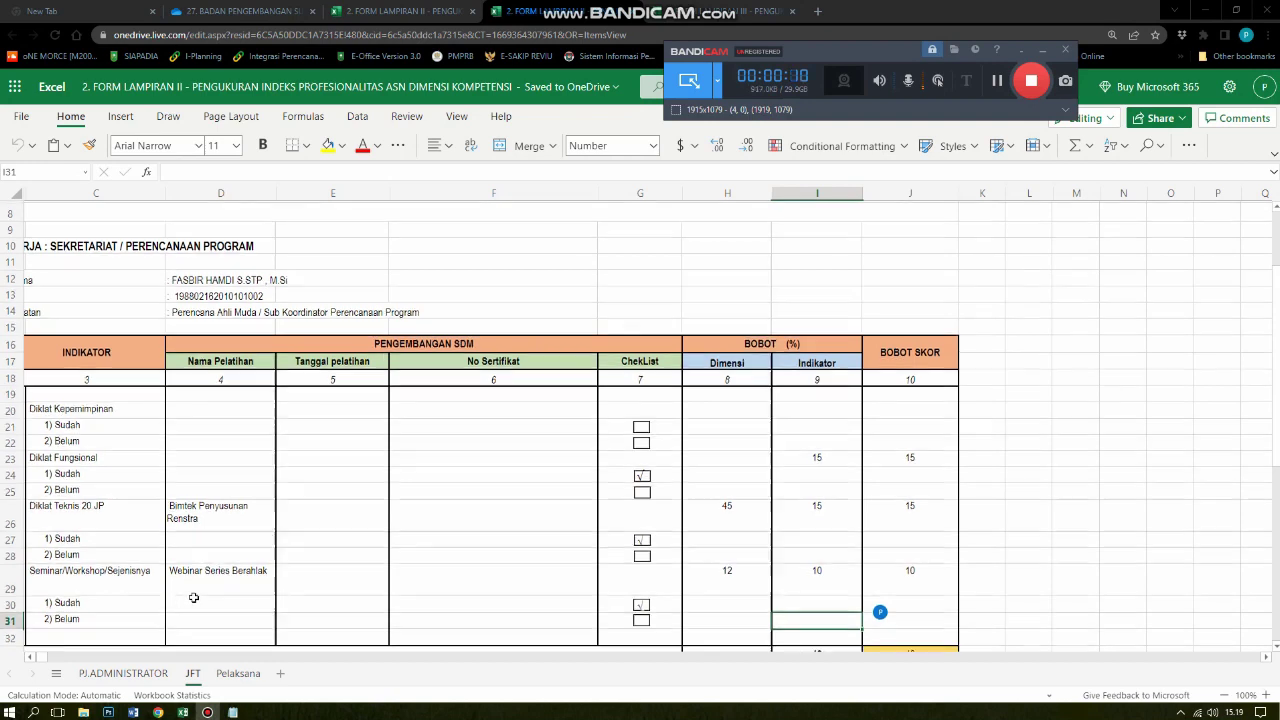
scroll(194, 597, "up", 2)
scroll(434, 640, "down", 2)
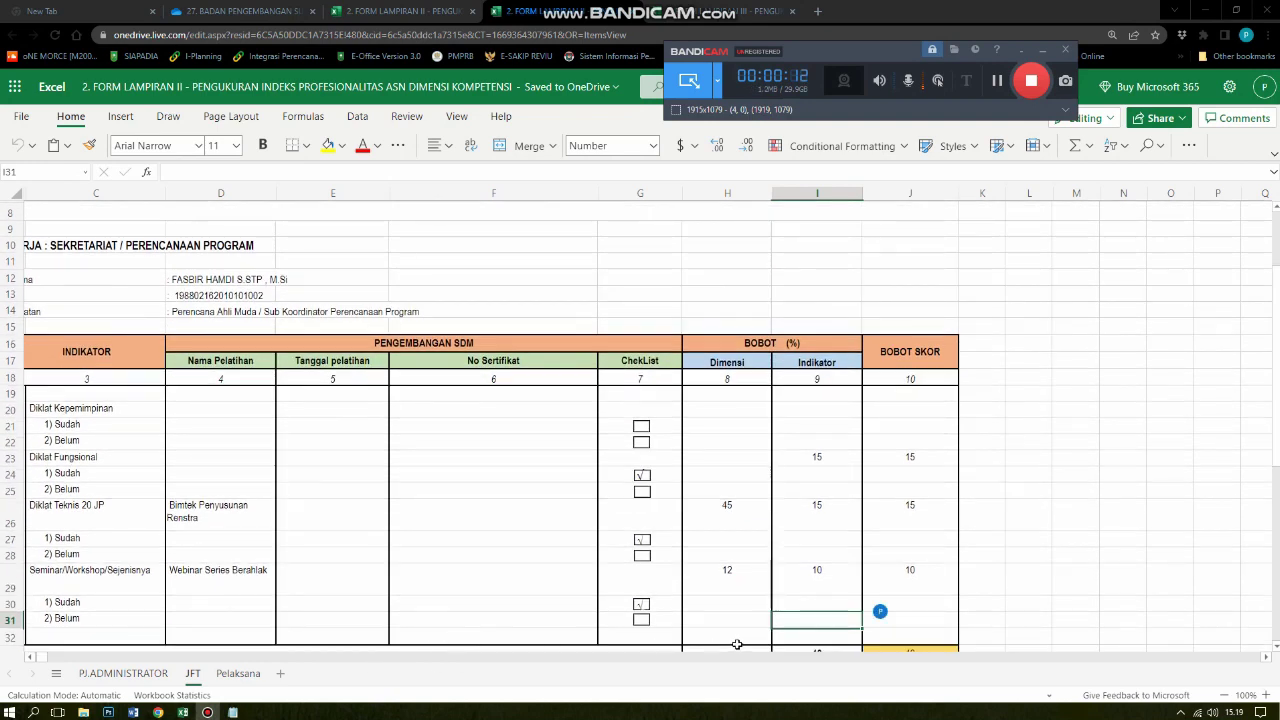
mouse_move(757, 657)
left_mouse_down()
mouse_move(694, 663)
mouse_move(780, 664)
left_mouse_up()
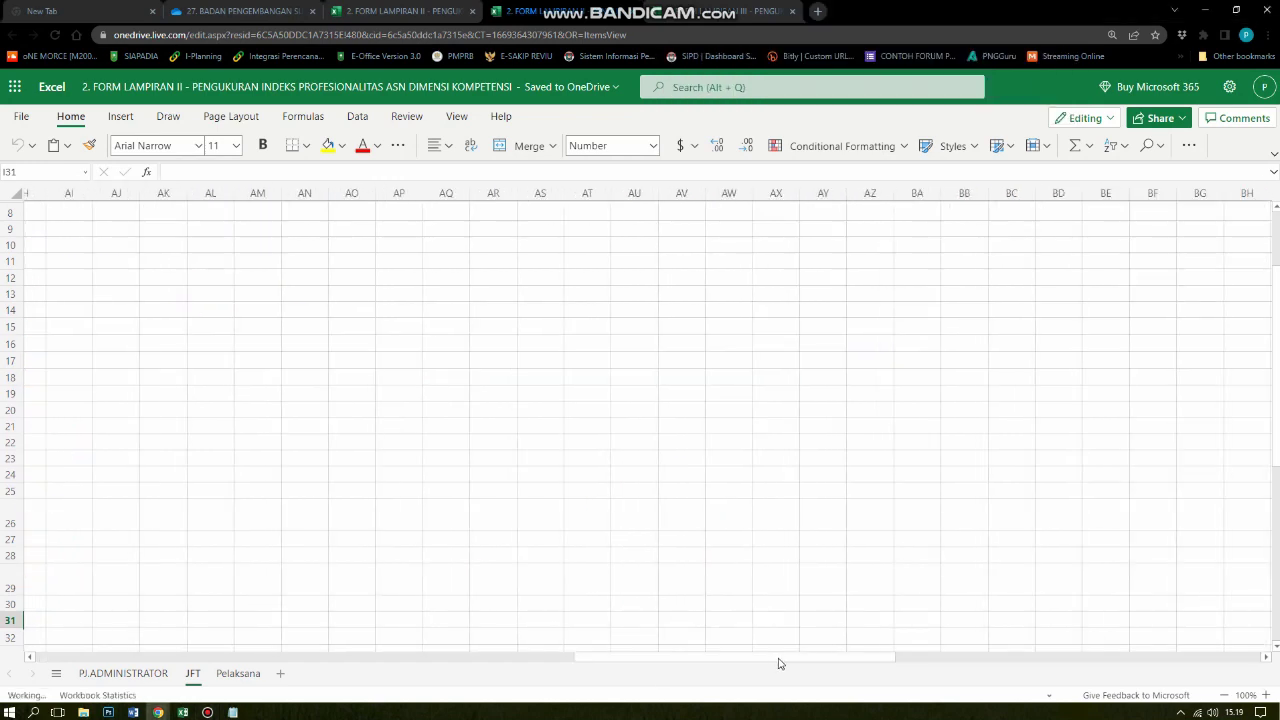
left_click(57, 658)
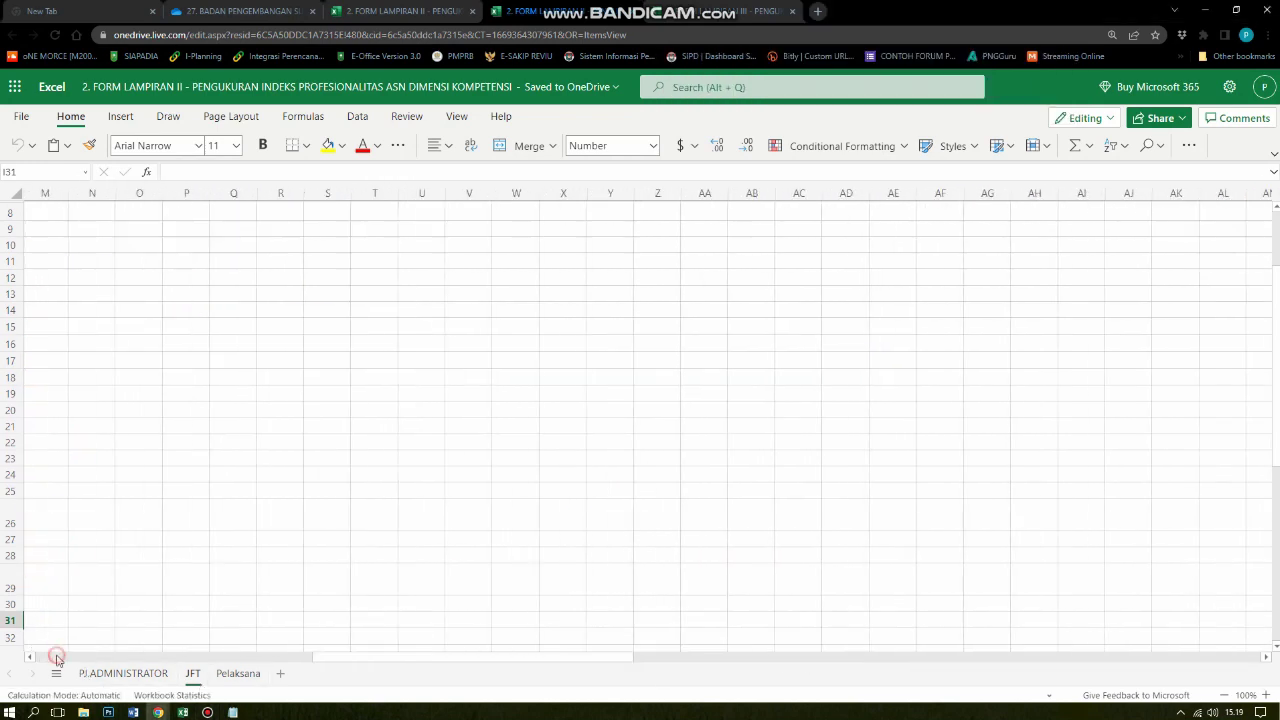
left_click(57, 658)
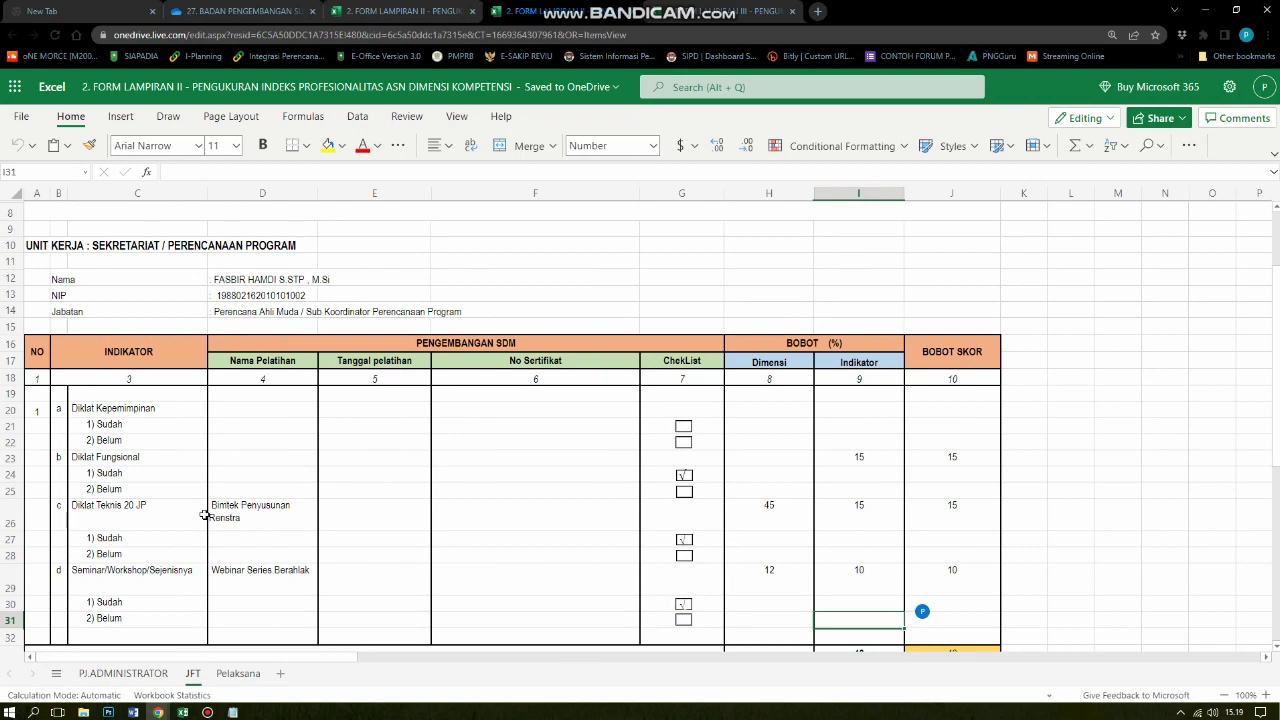
scroll(204, 515, "up", 2)
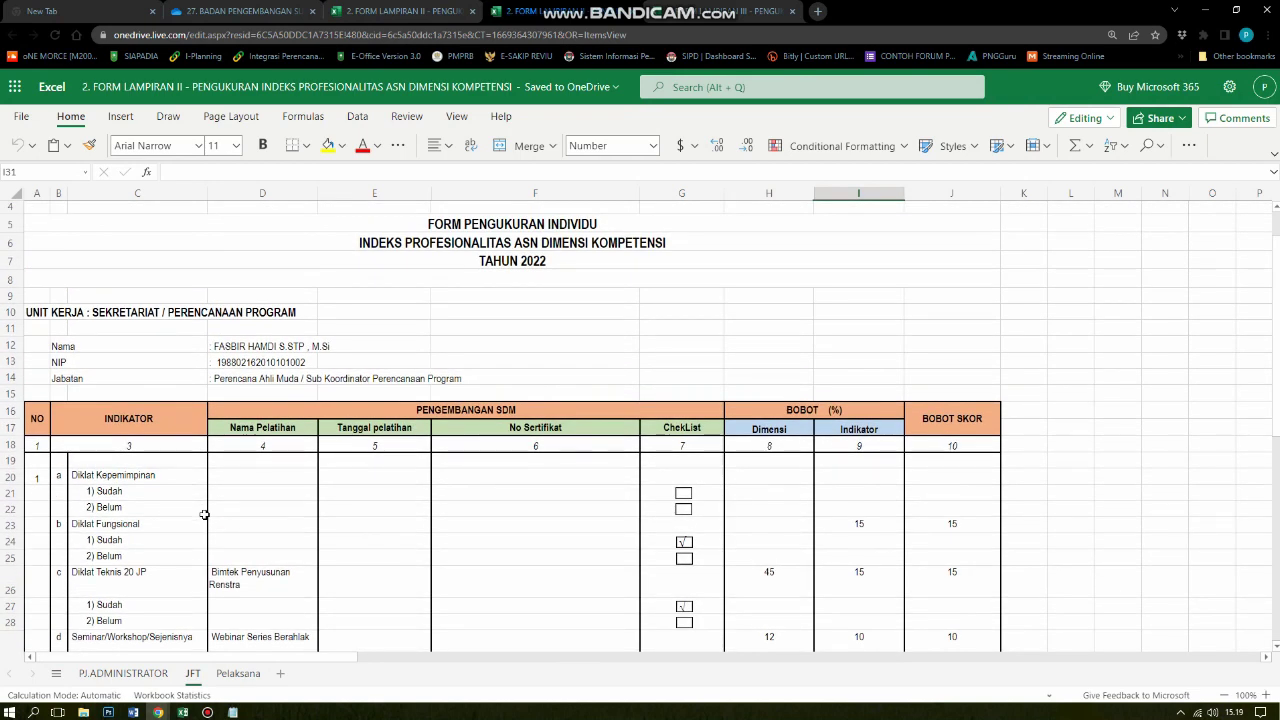
left_click(237, 346)
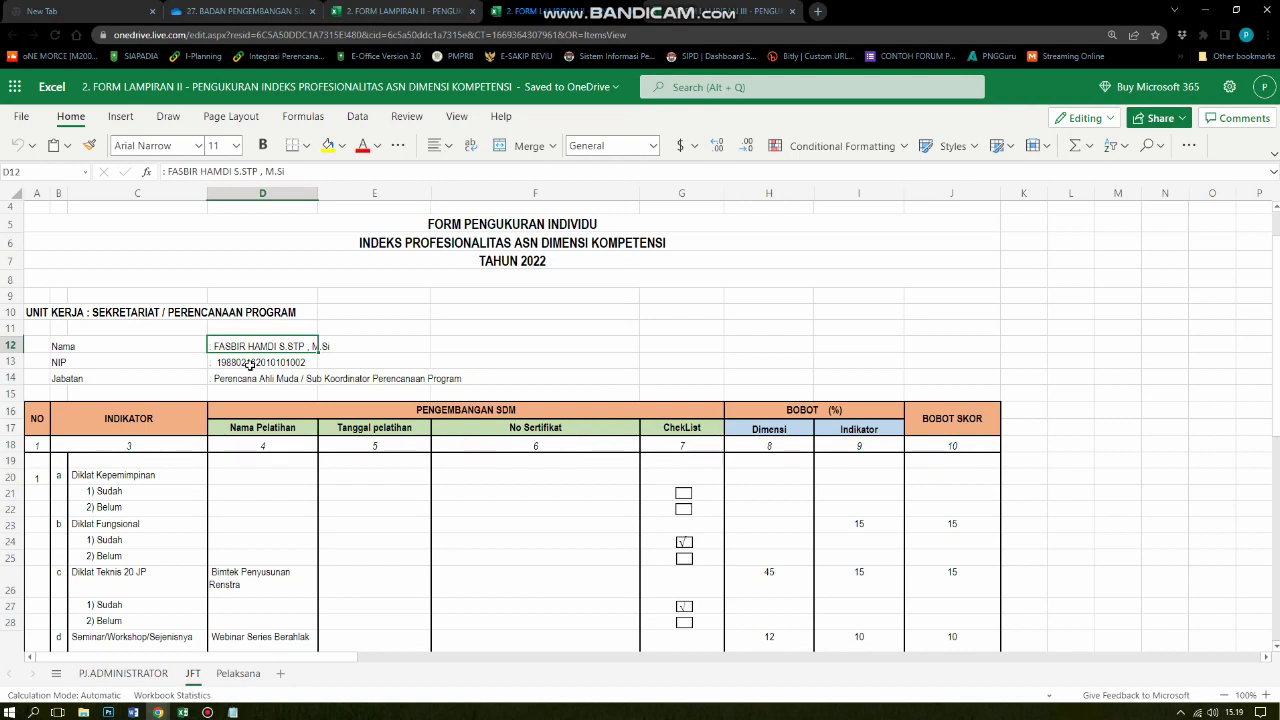
left_click(249, 363)
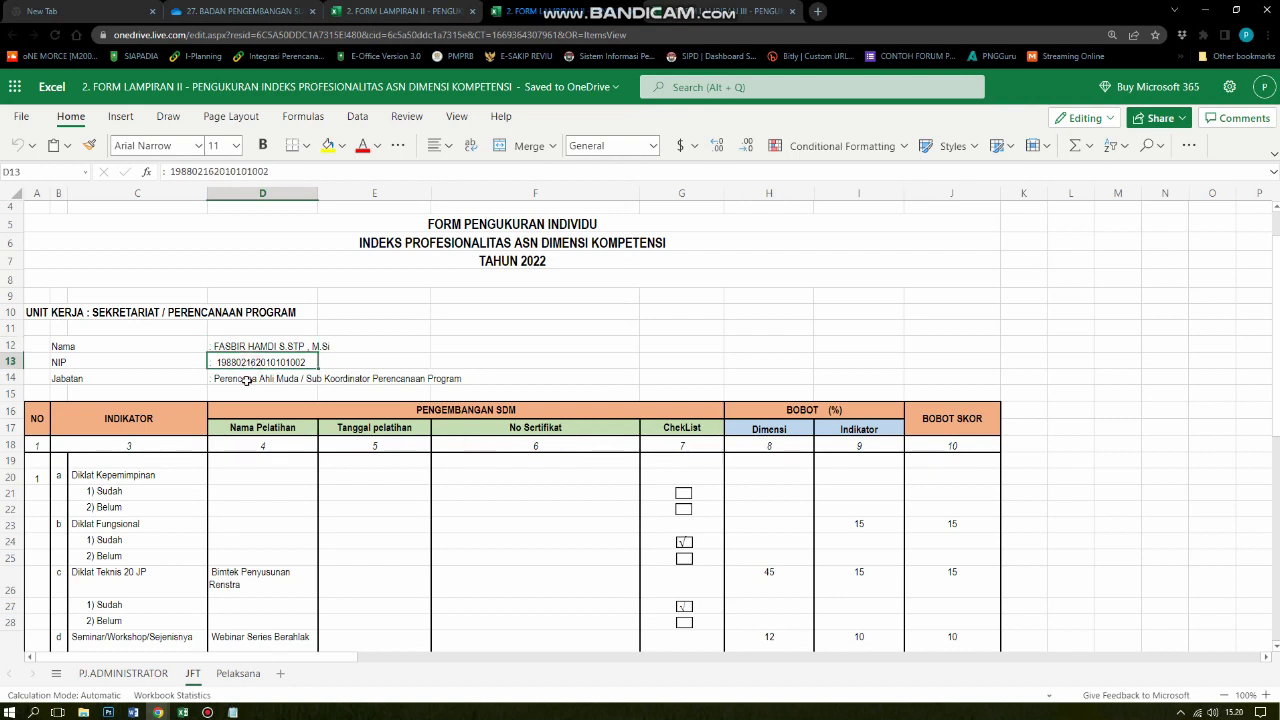
left_click(247, 379)
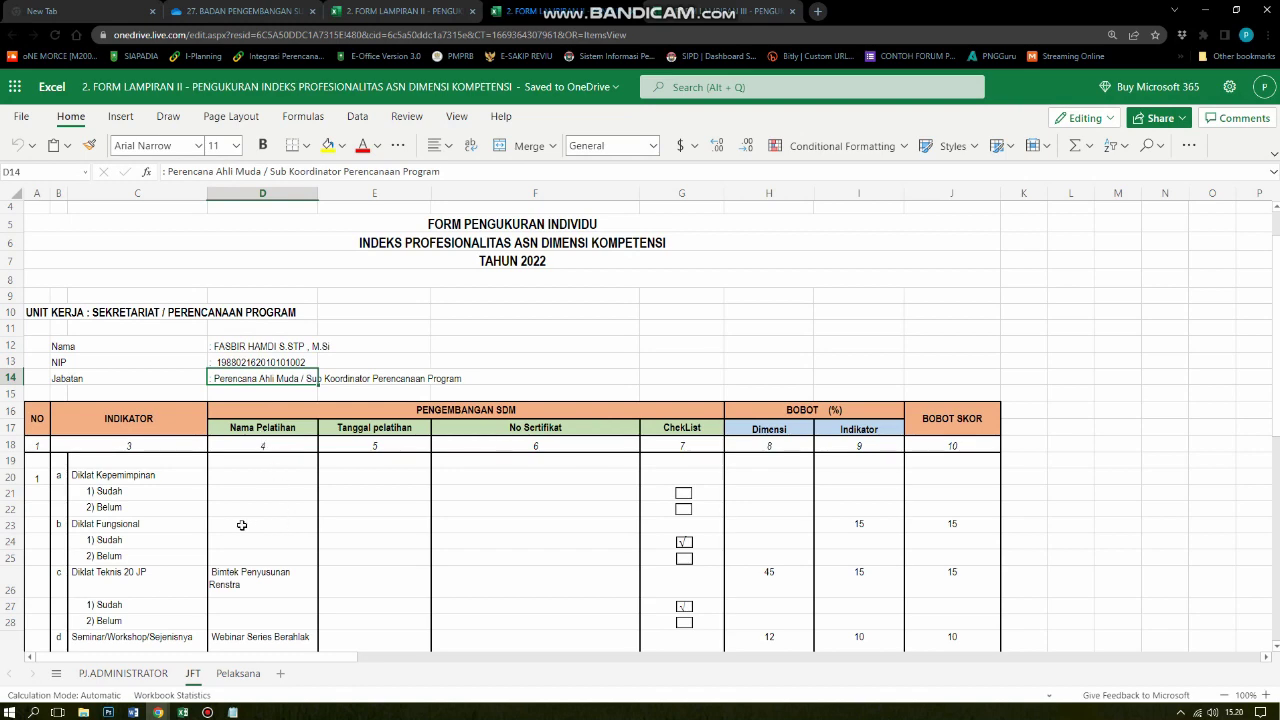
Go through the Diklat Fungsional, Diklat Teknis 20 JP and Seminar/Workshop/Sejenisnya indicators in the JFT form.
scroll(241, 525, "down", 3)
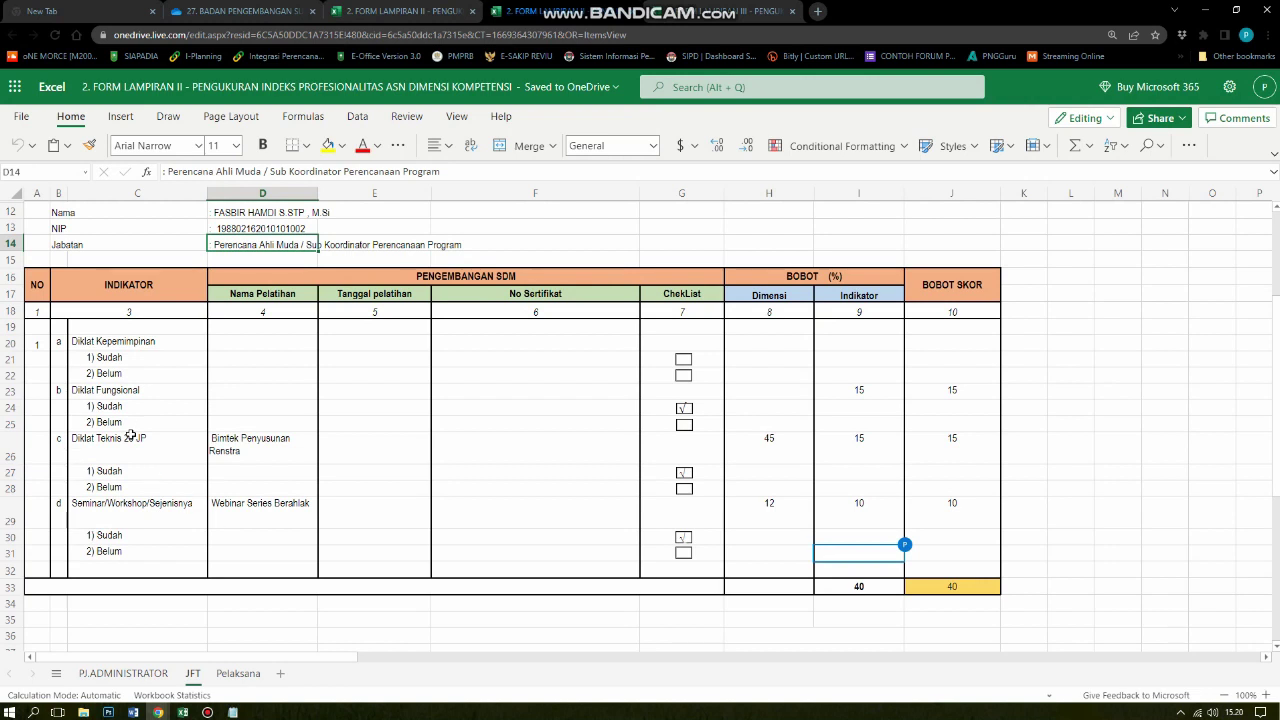
left_click(128, 440)
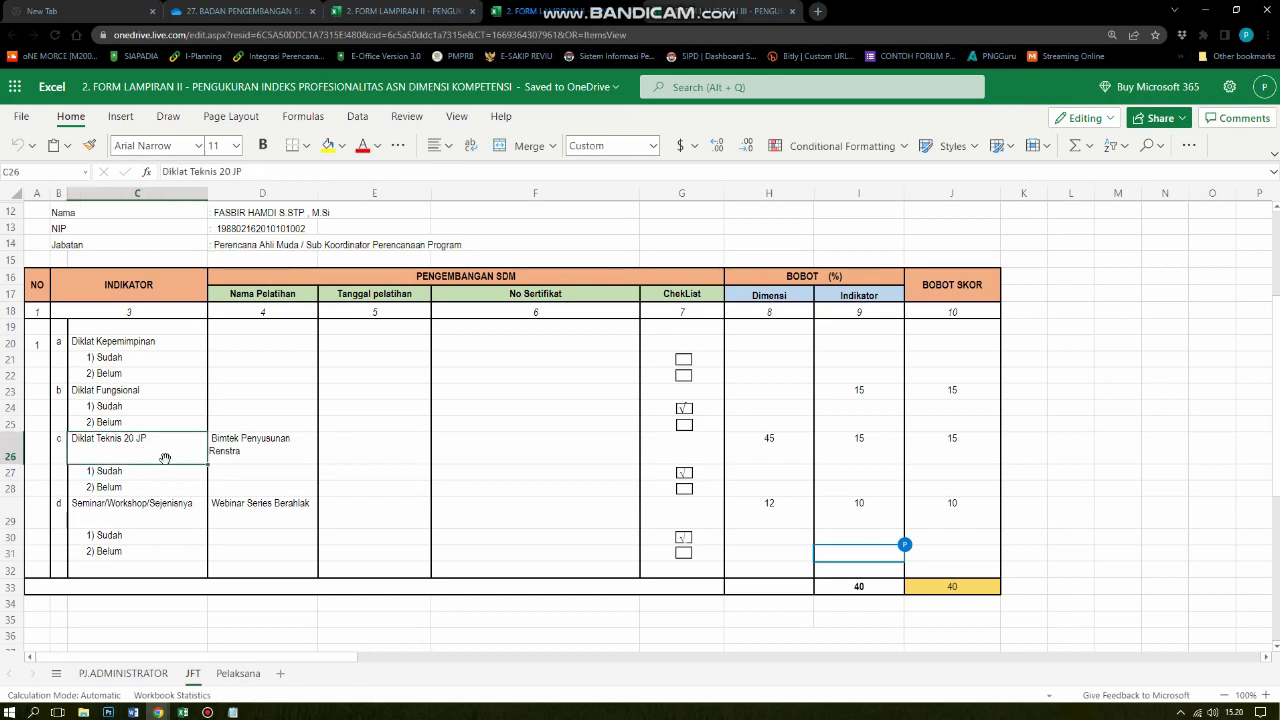
left_click(97, 390)
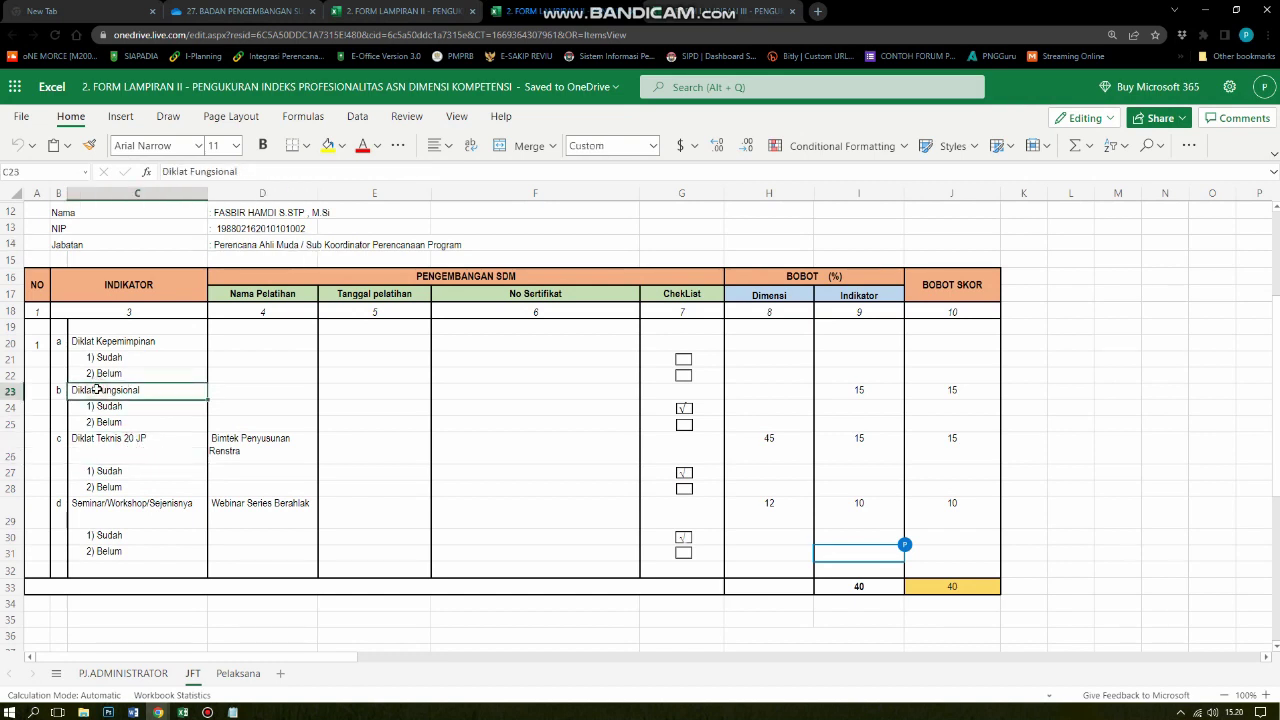
left_click(141, 444)
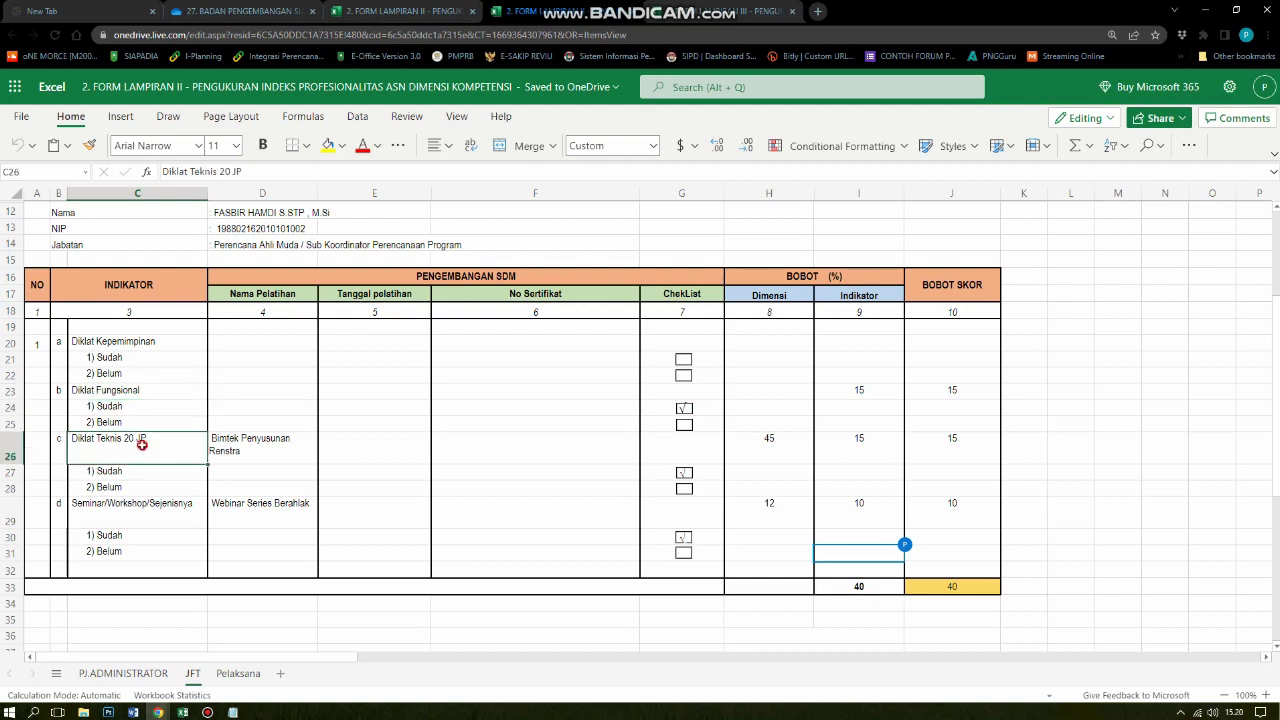
left_click(166, 515)
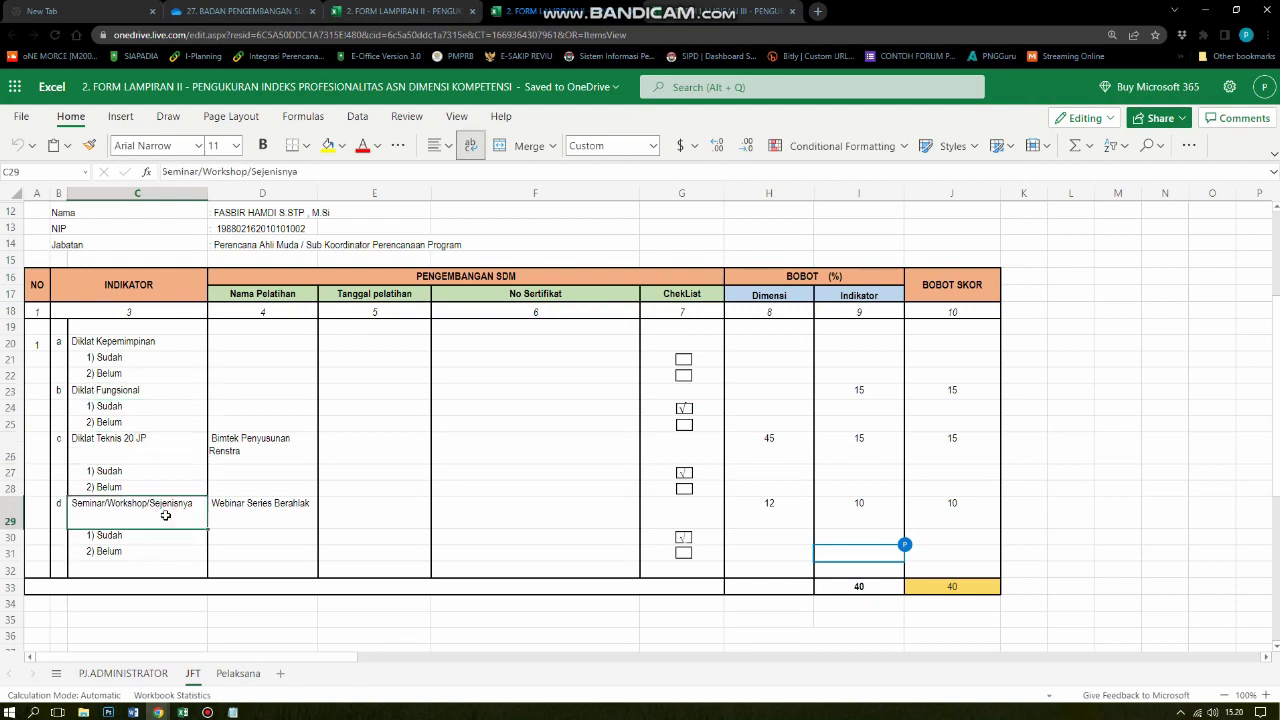
Examine the Diklat Fungsional row's Nama Pelatihan cell and its Sudah checklist and Dimensi cells, comparing its indicator with the two below.
left_click(268, 396)
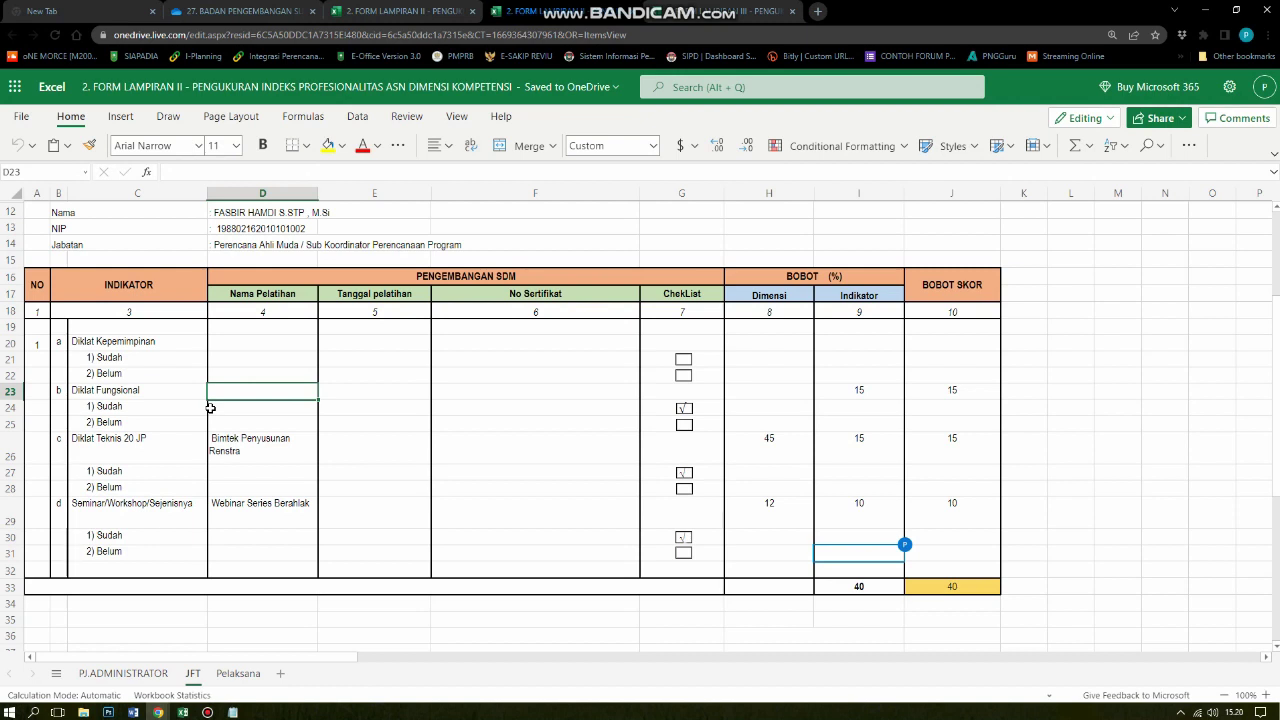
left_click(125, 392)
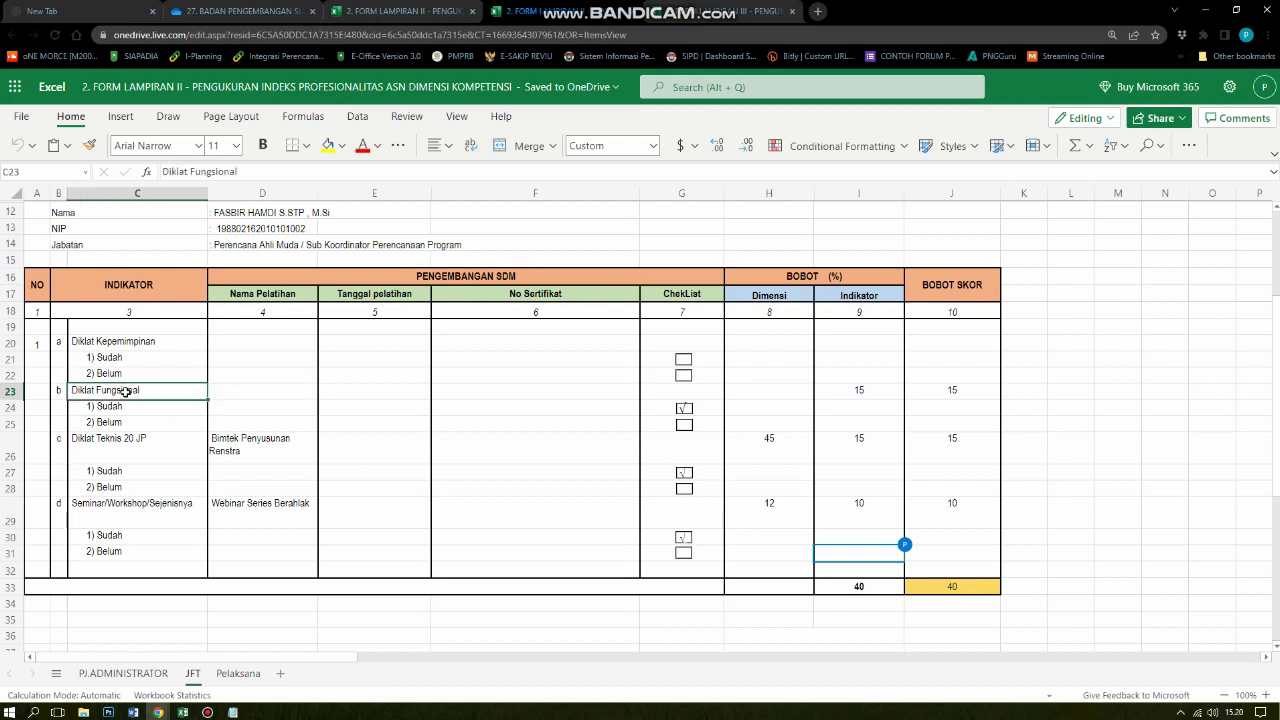
left_click(120, 447)
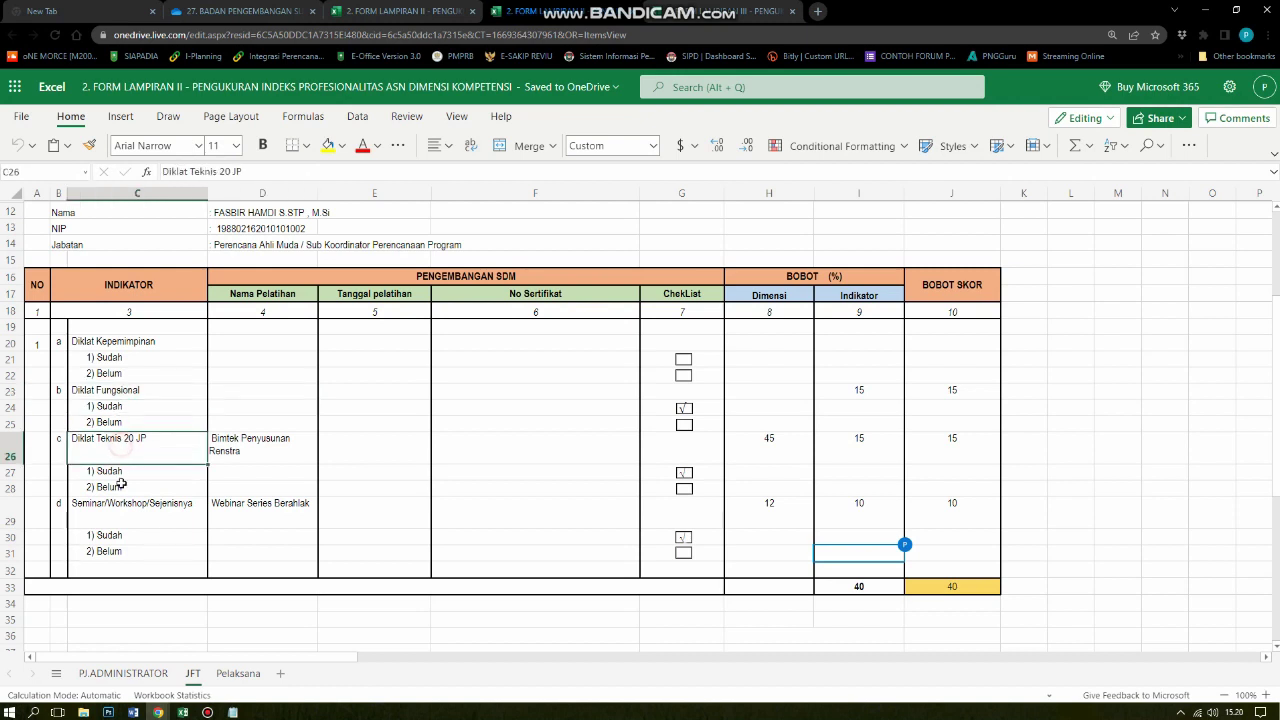
left_click(121, 503)
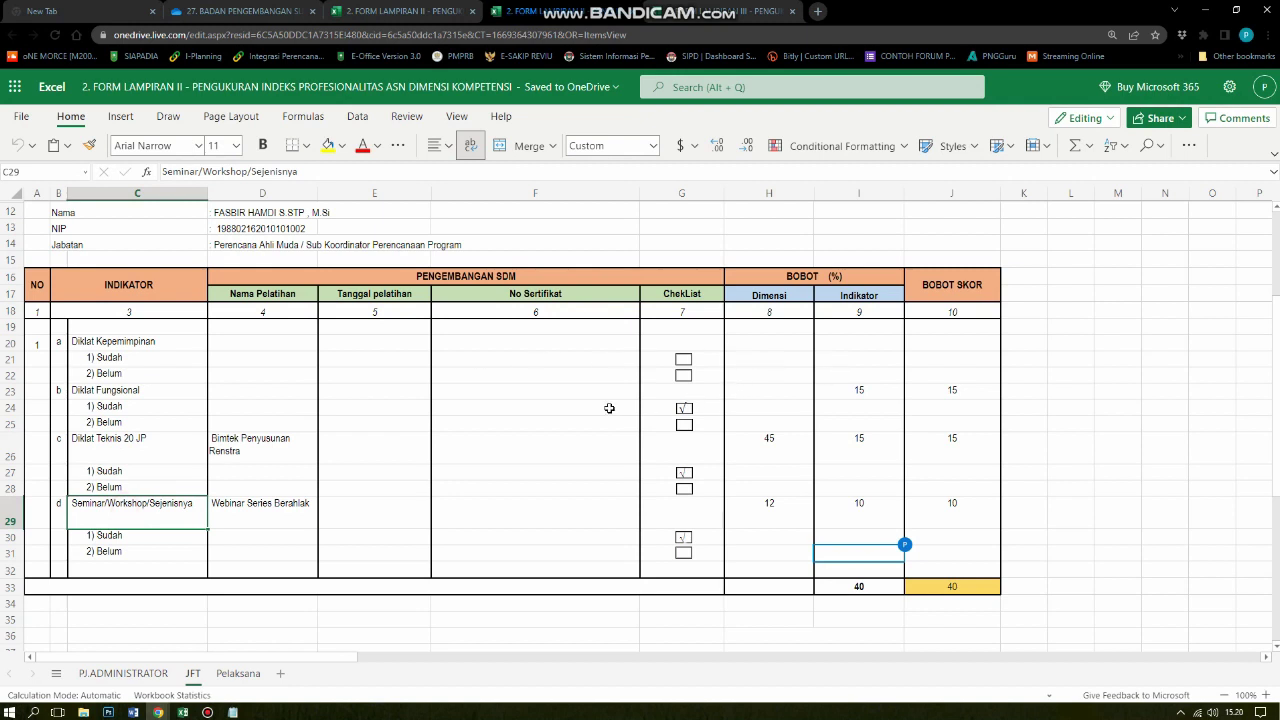
left_click(676, 408)
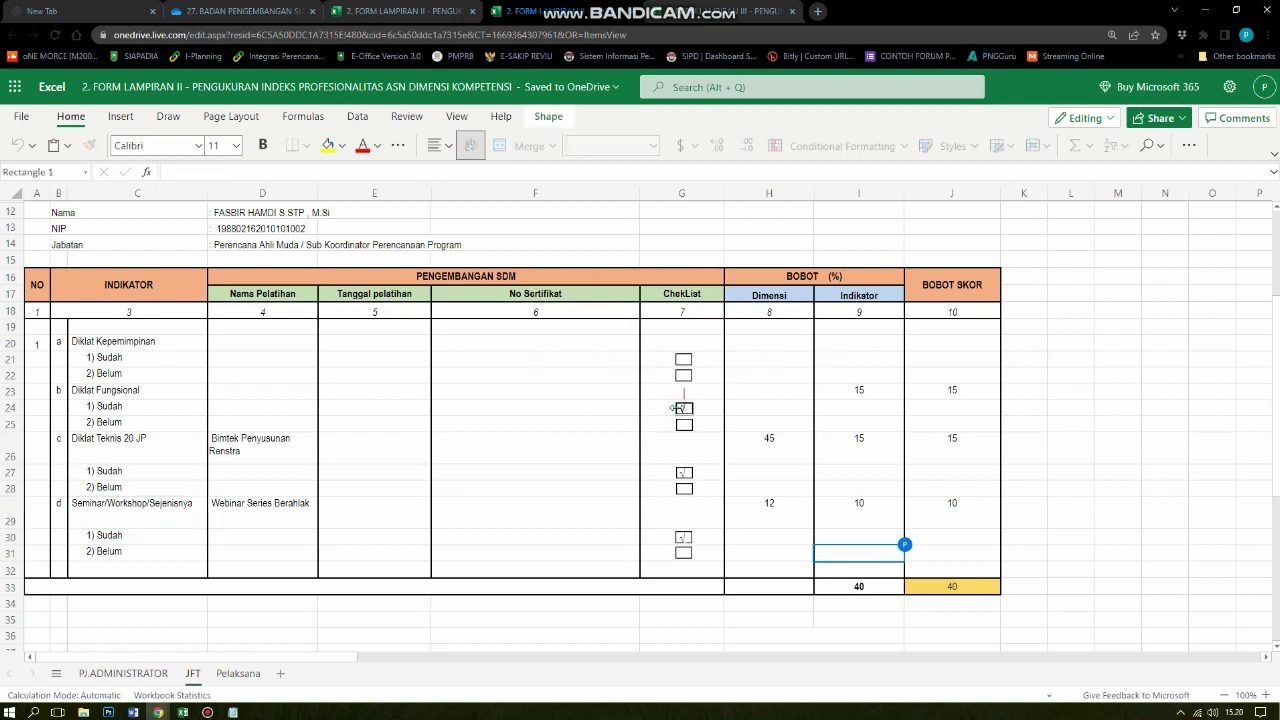
left_click(732, 409)
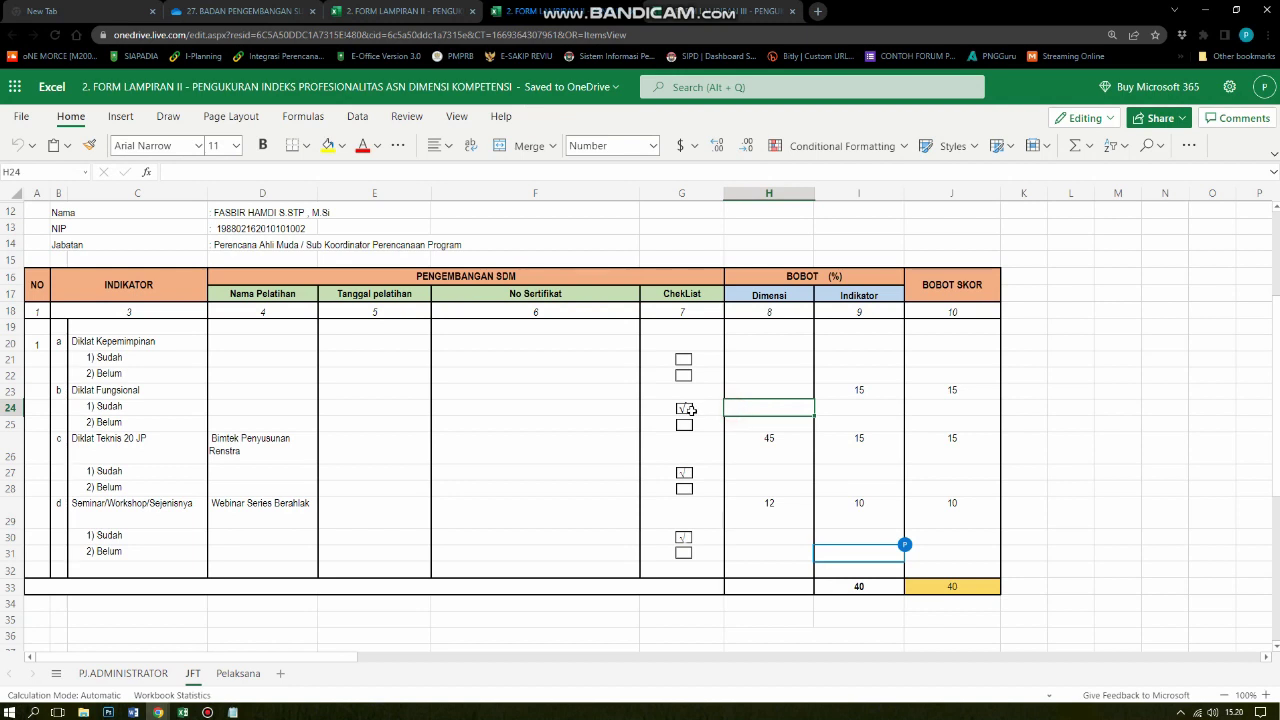
Enter "SK Gubernur" as the Nama Pelatihan in the Sudah row of Diklat Fungsional.
left_click(690, 410)
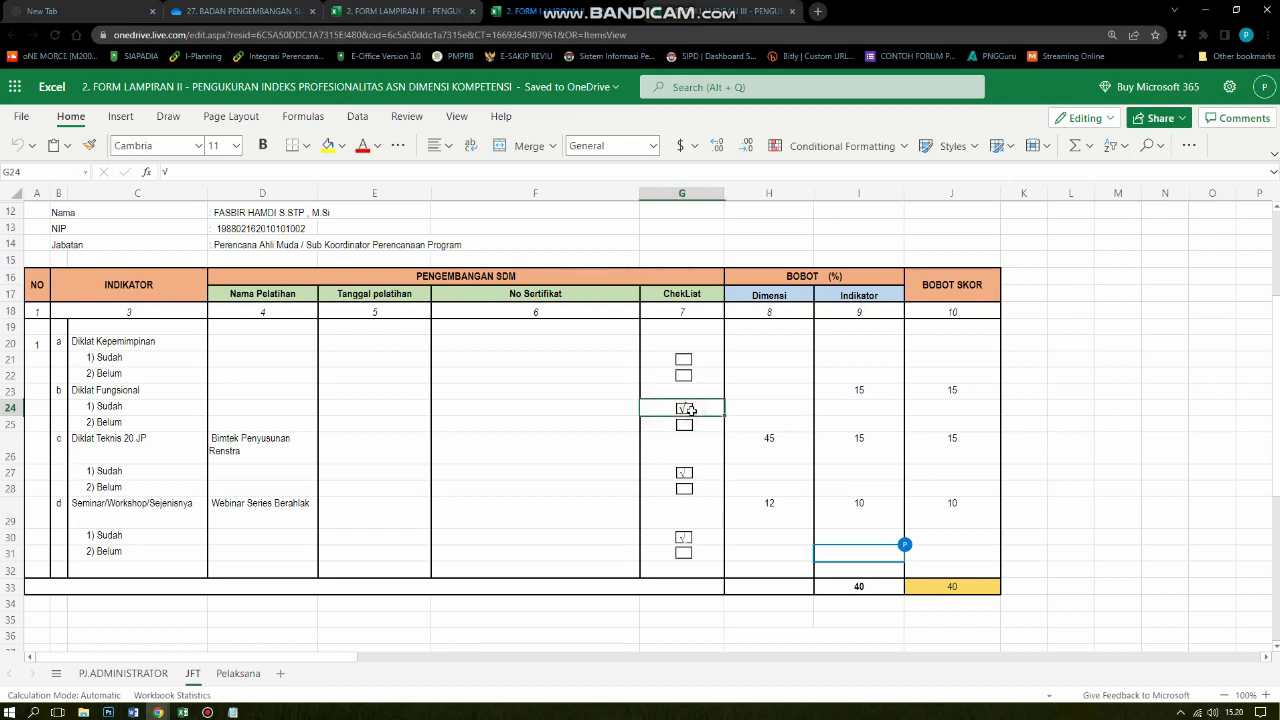
left_click(243, 410)
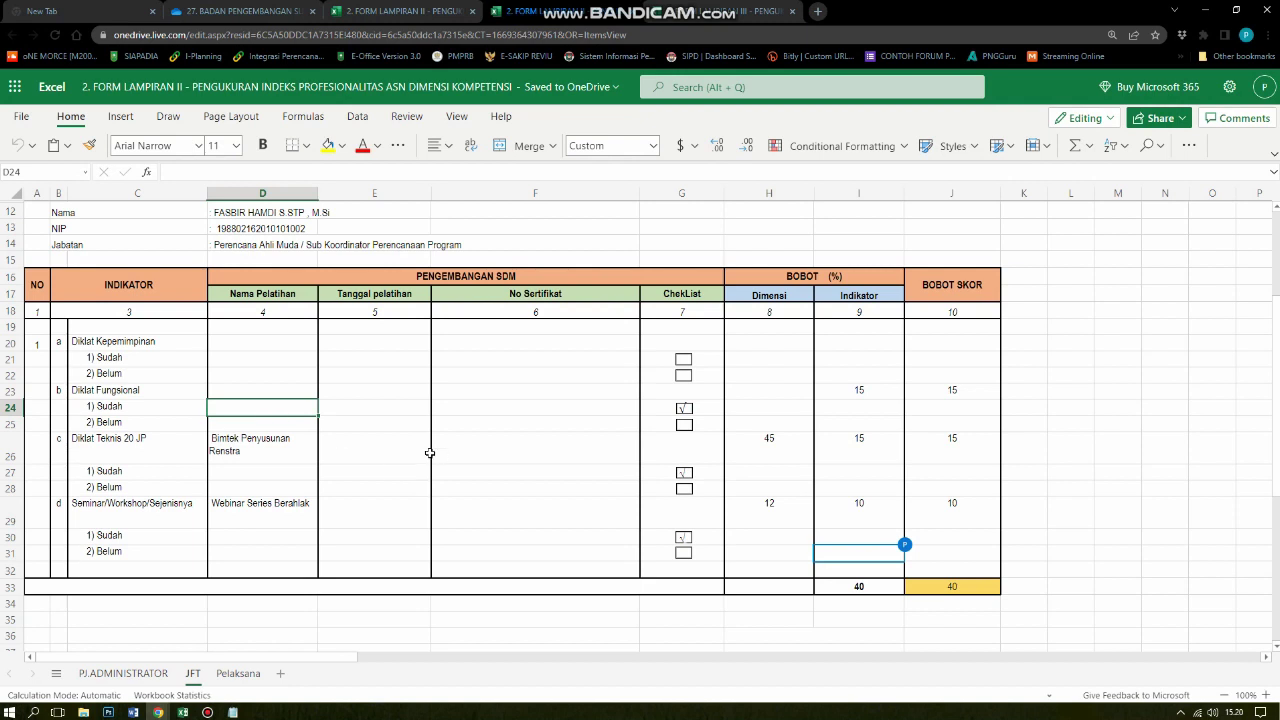
type("SK ")
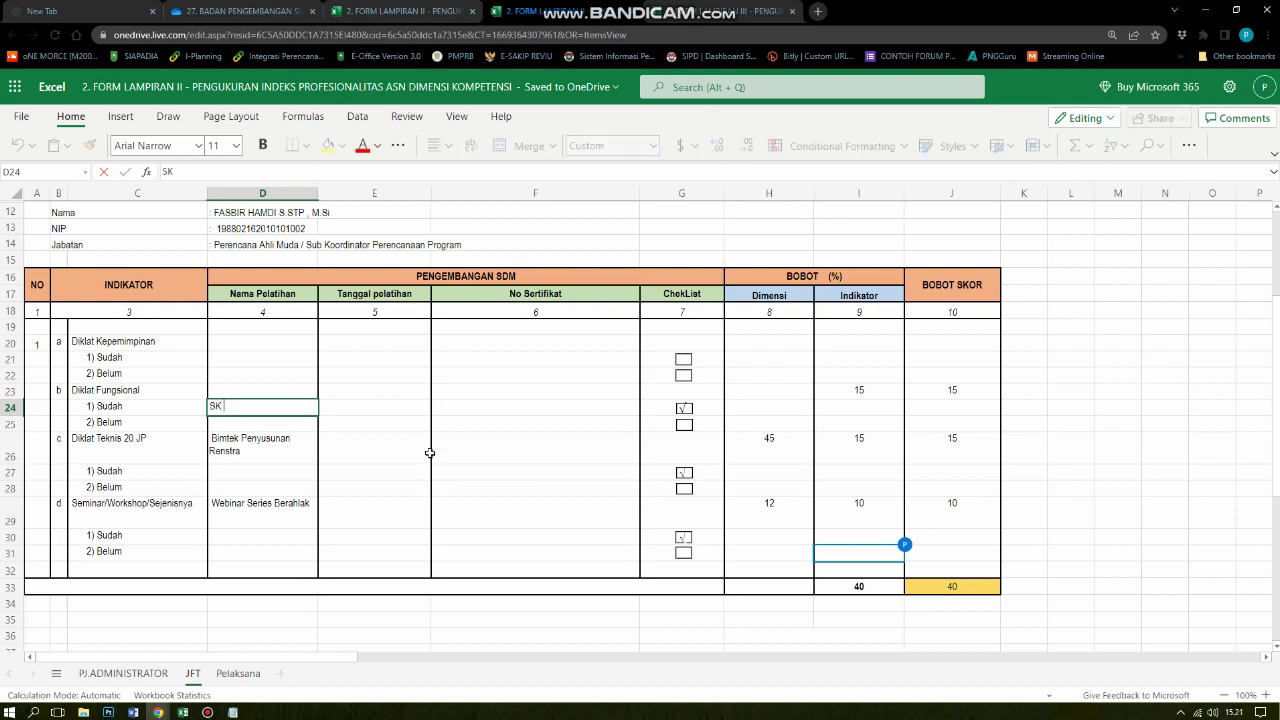
type("Gubernur")
key("Return")
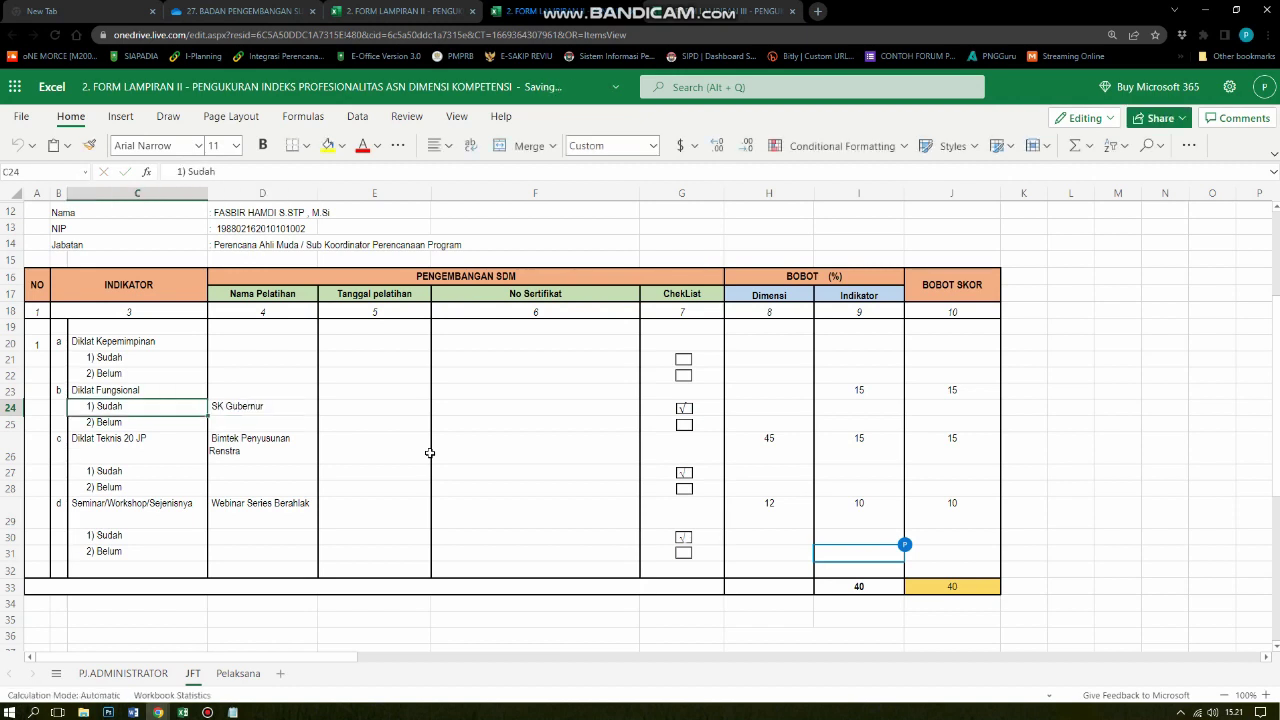
Expand the Diklat Fungsional training name in D24 to "SK Pelantikan Gubernur tgl 31 Desember".
left_click(244, 410)
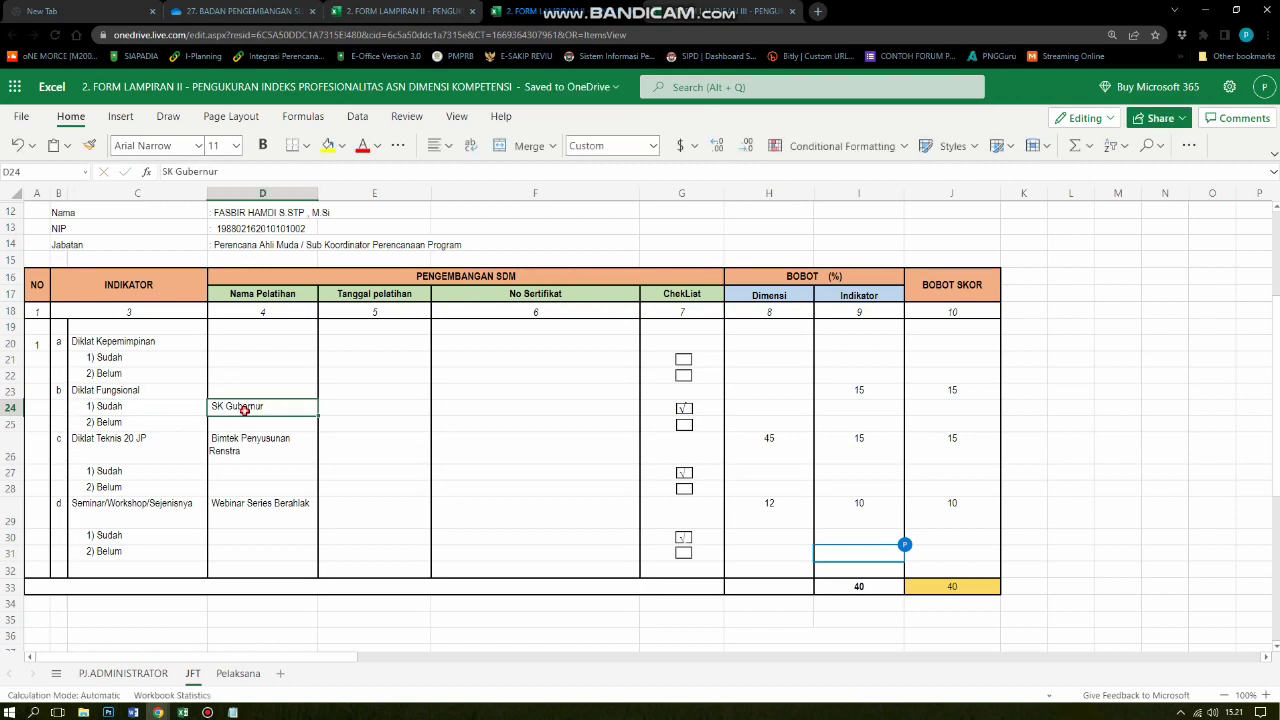
left_click(178, 174)
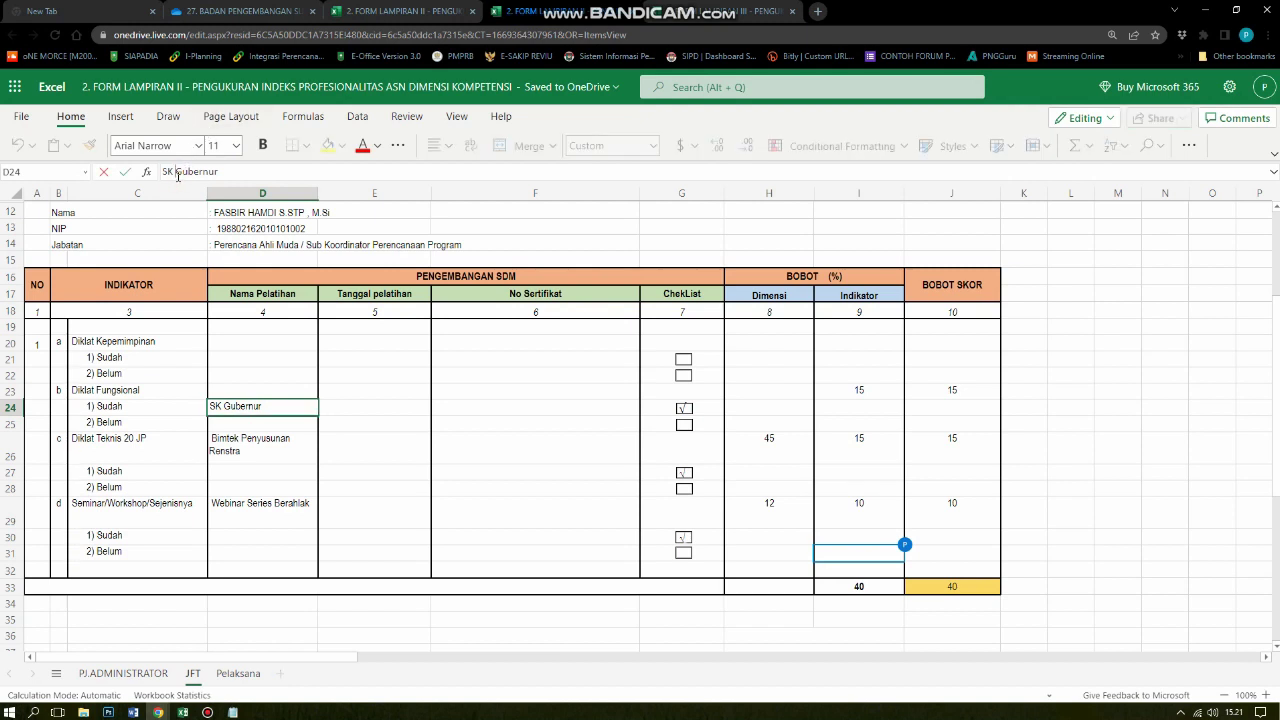
type("Pelantikan")
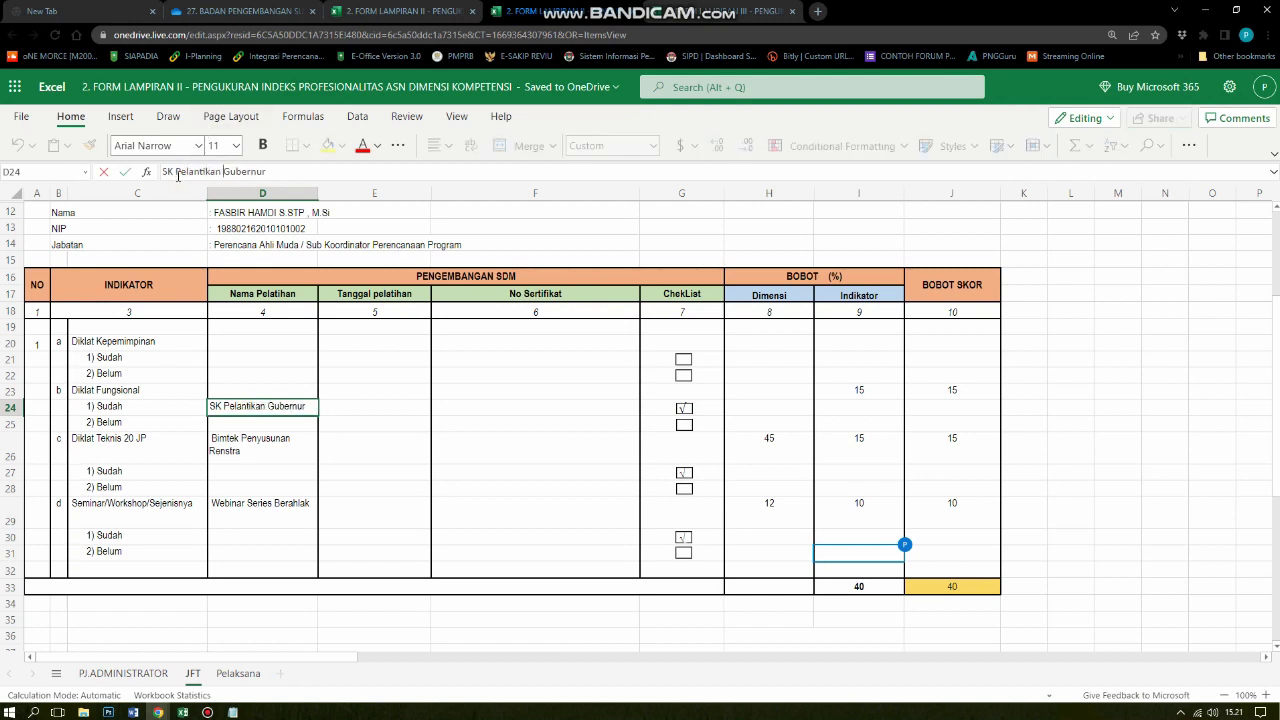
left_click(284, 170)
type("tgl 31 De")
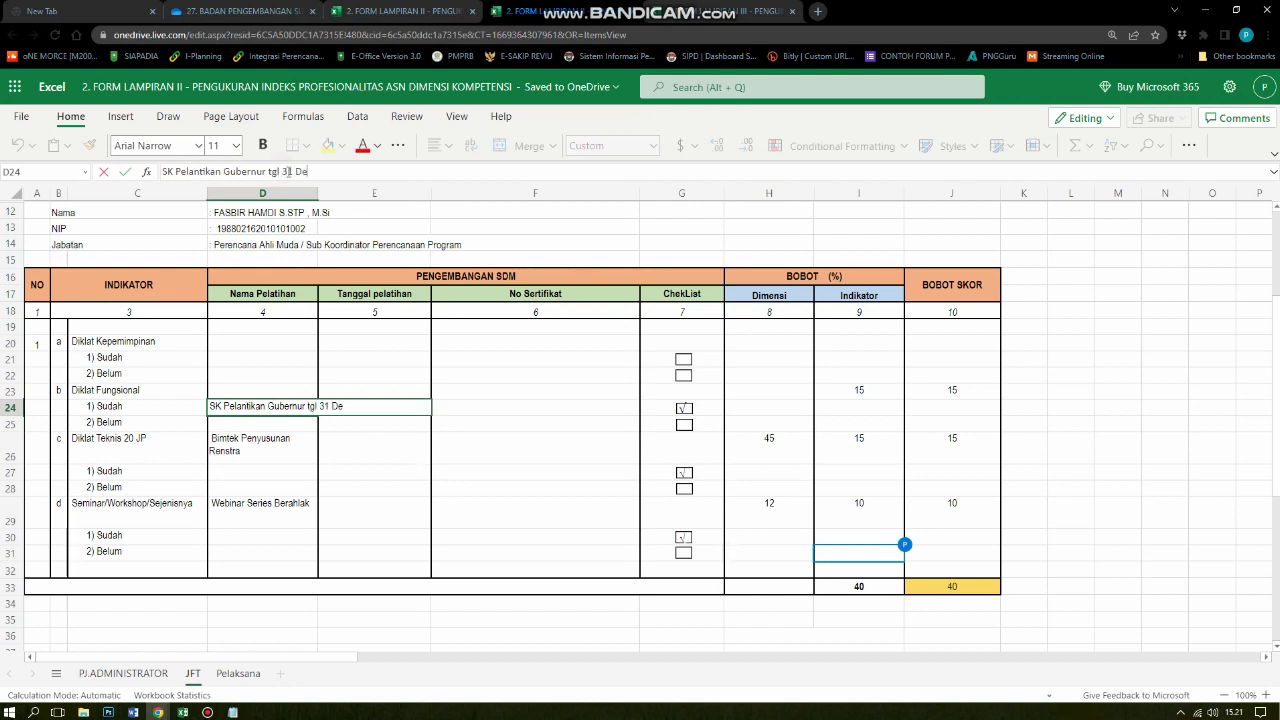
type("sember")
key("Tab")
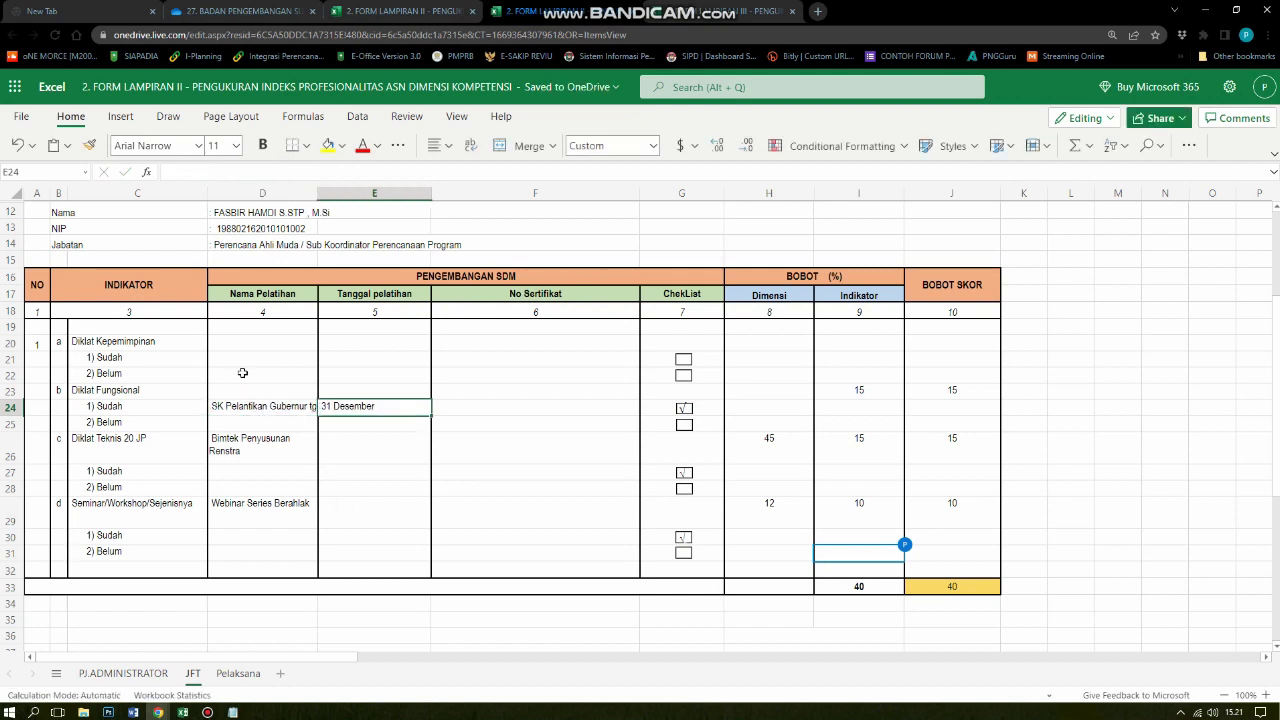
left_click(251, 399)
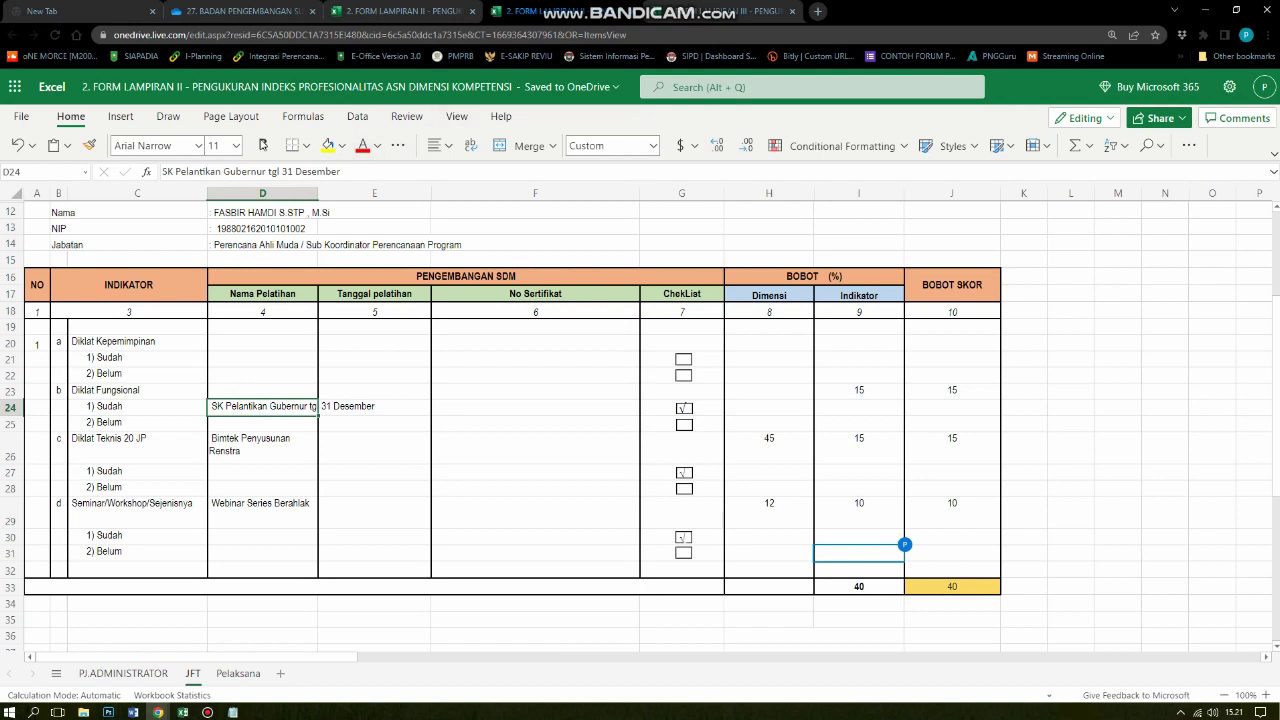
Try to enter 31 Desember 2021 as a plain date in the Tanggal pelatihan cell for Diklat Fungsional.
left_click(360, 408)
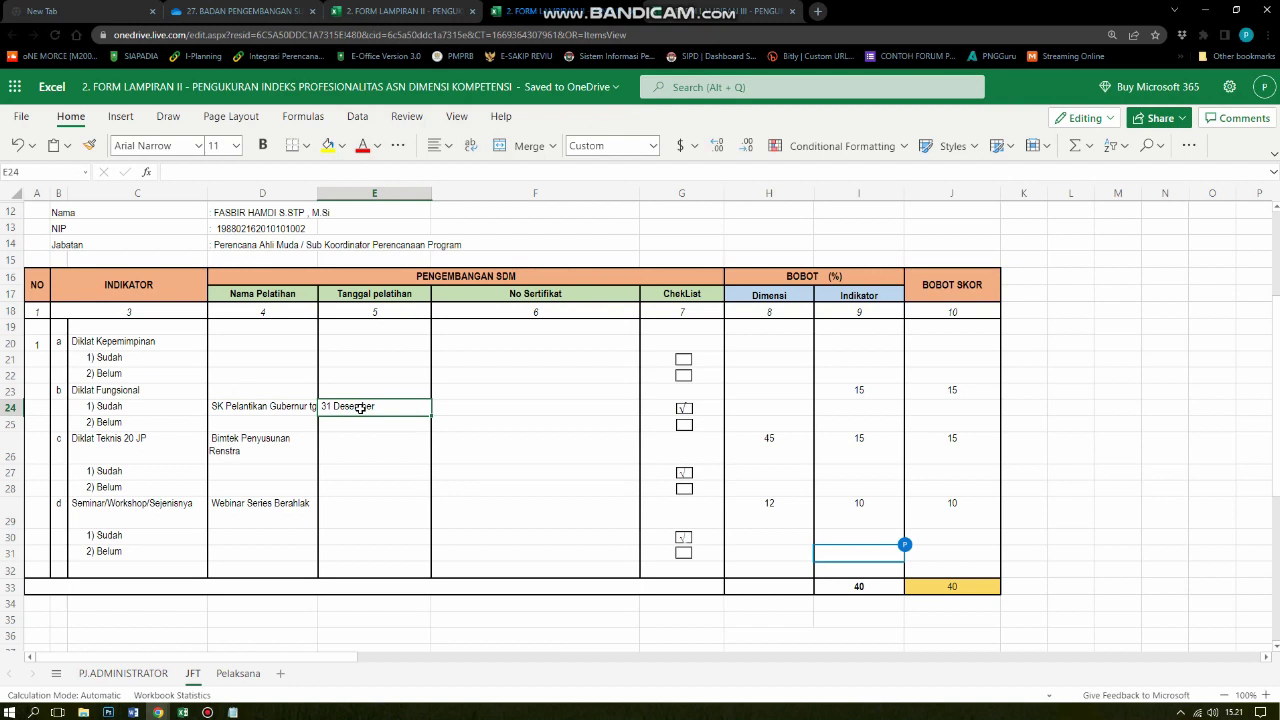
type("31")
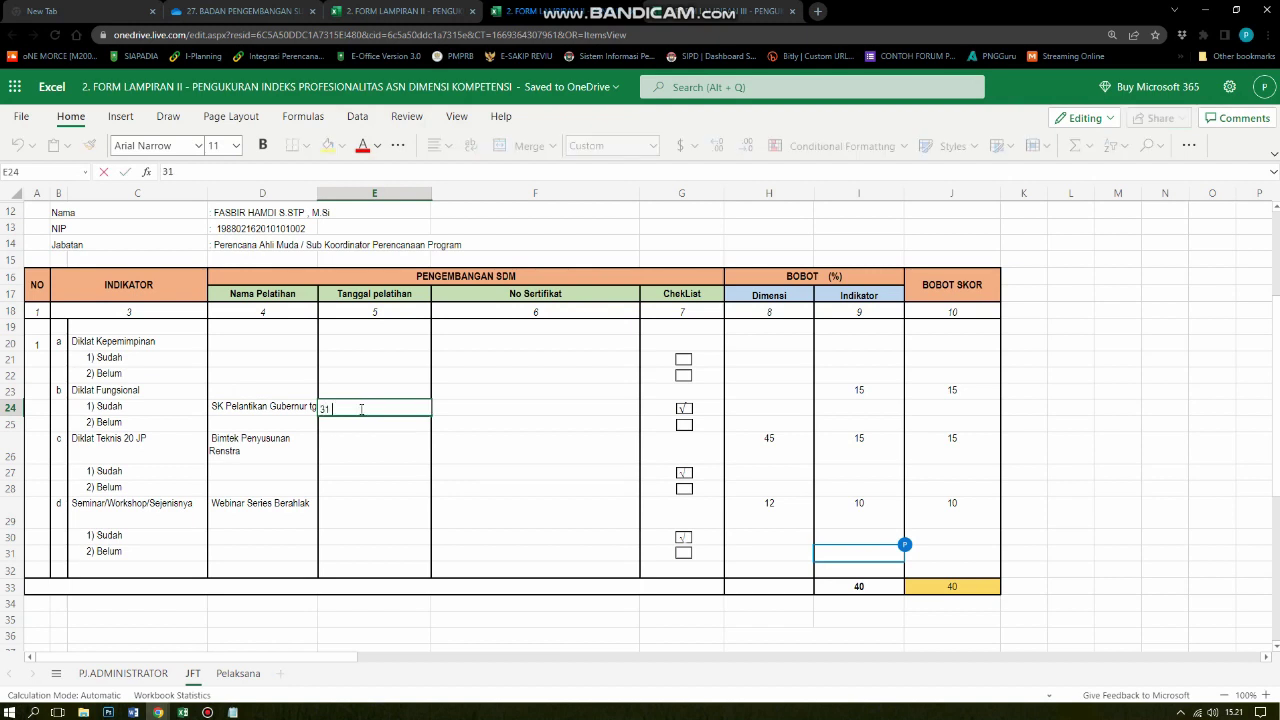
type(" Desember 2021")
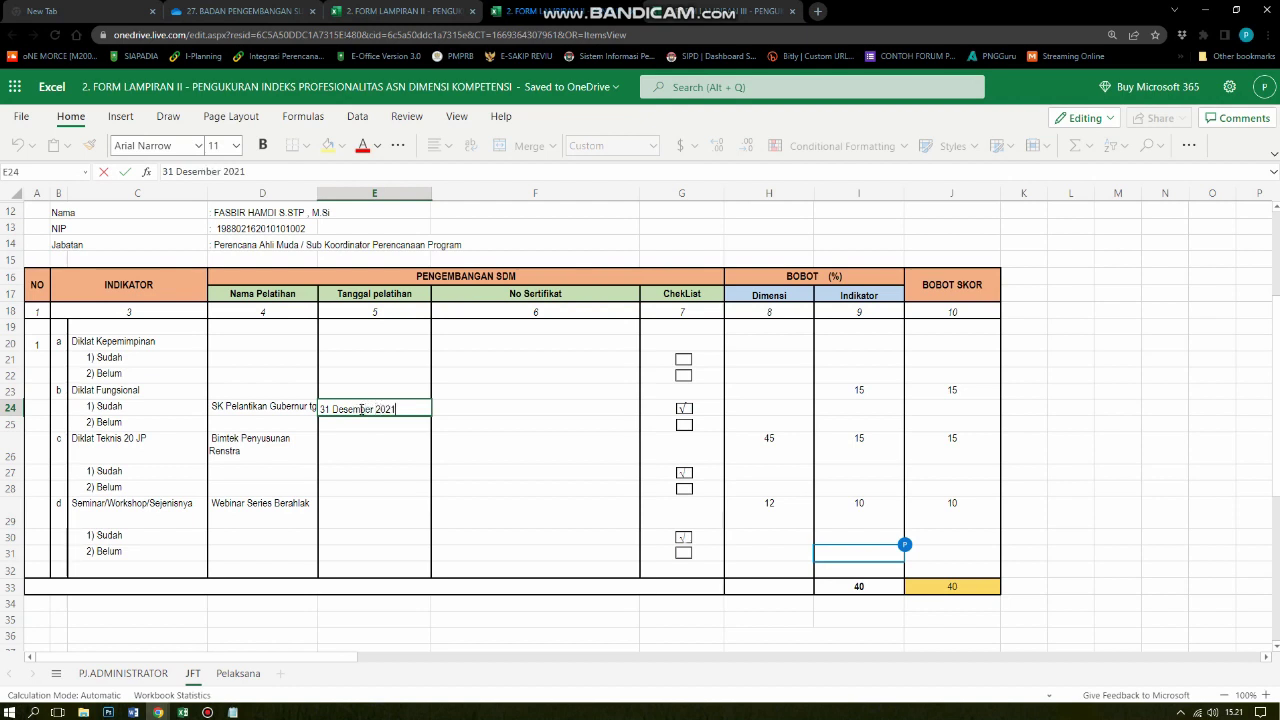
key("Return")
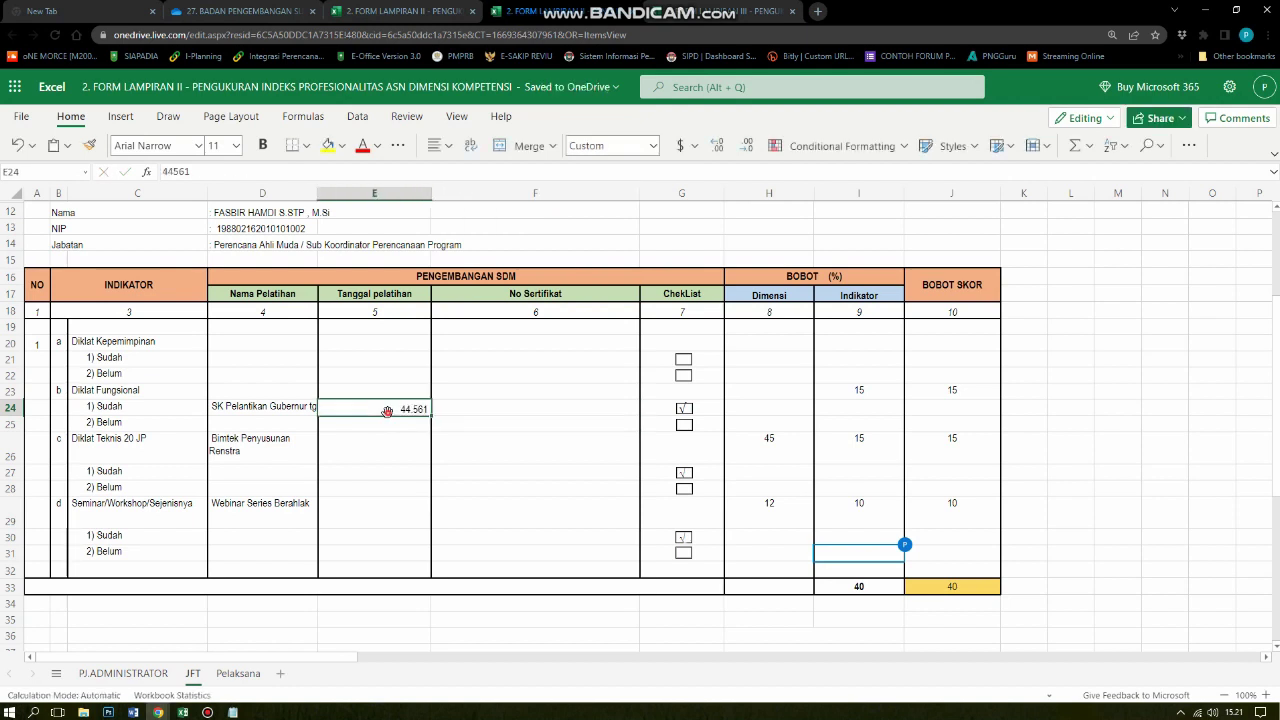
Replace the content of E24 with 31 Desember 2021 stored as text, using a leading apostrophe.
left_click(393, 408)
left_click(190, 172)
left_click_drag(190, 172, 145, 178)
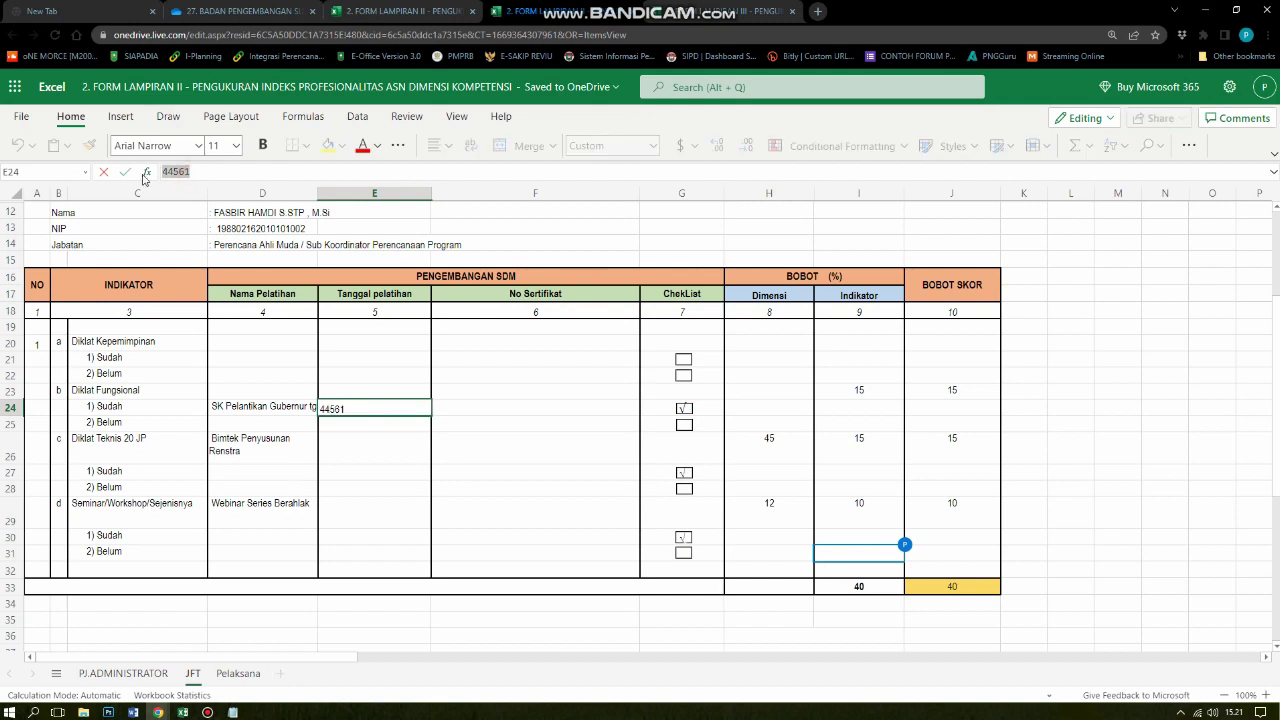
type("'31 Desember 2021")
key("Tab")
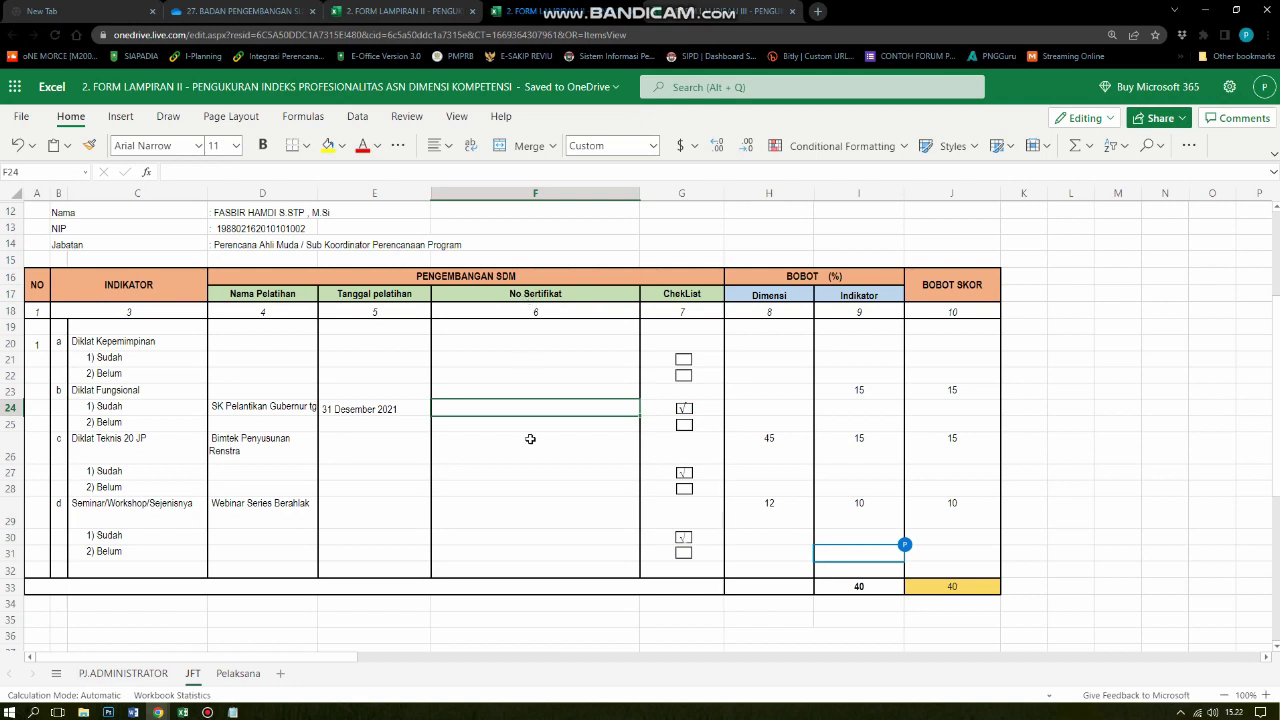
Enter "No Sk Pelantikan Gubernur" as the No Sertifikat in the Sudah row of Diklat Fungsional.
left_click(273, 408)
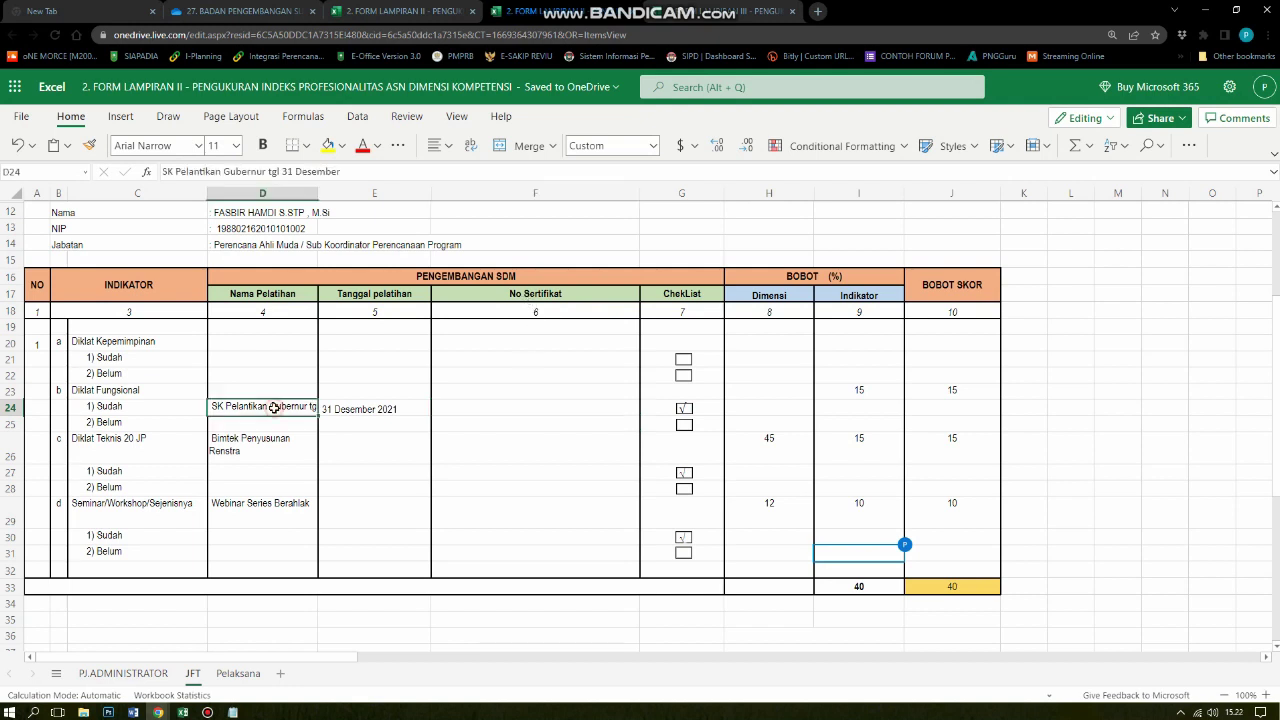
left_click(352, 410)
left_click(466, 410)
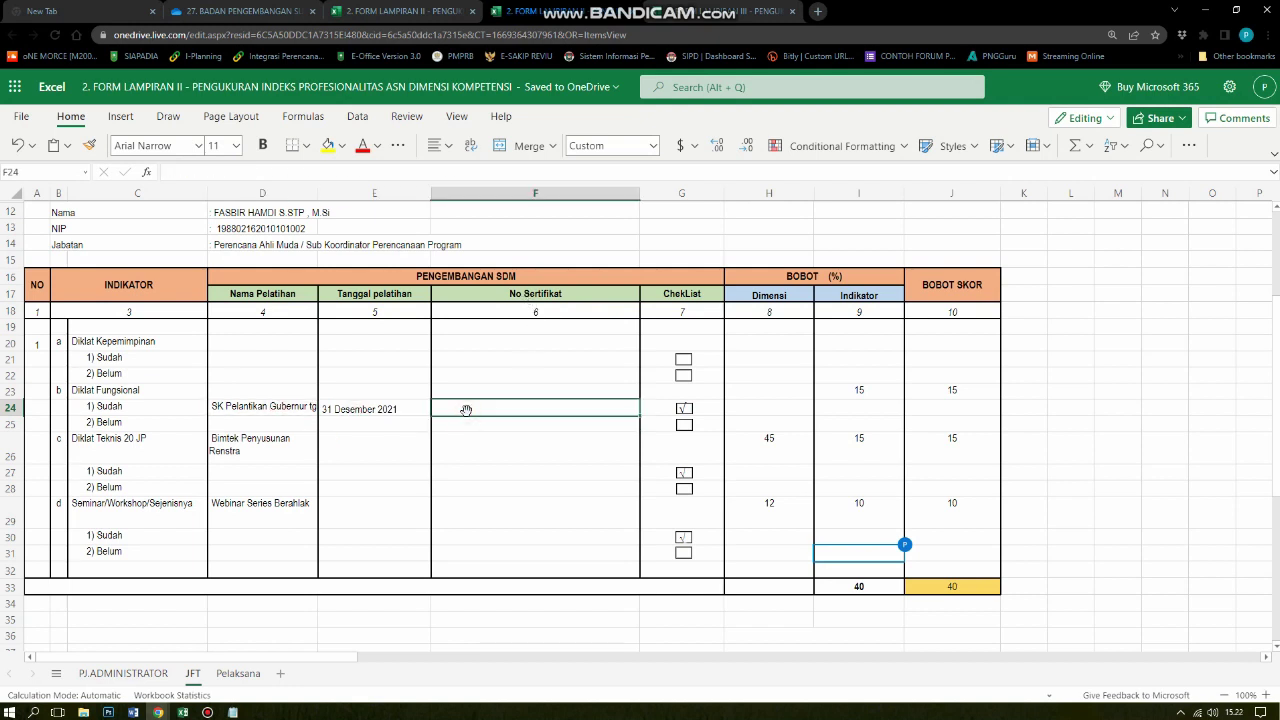
type("No ")
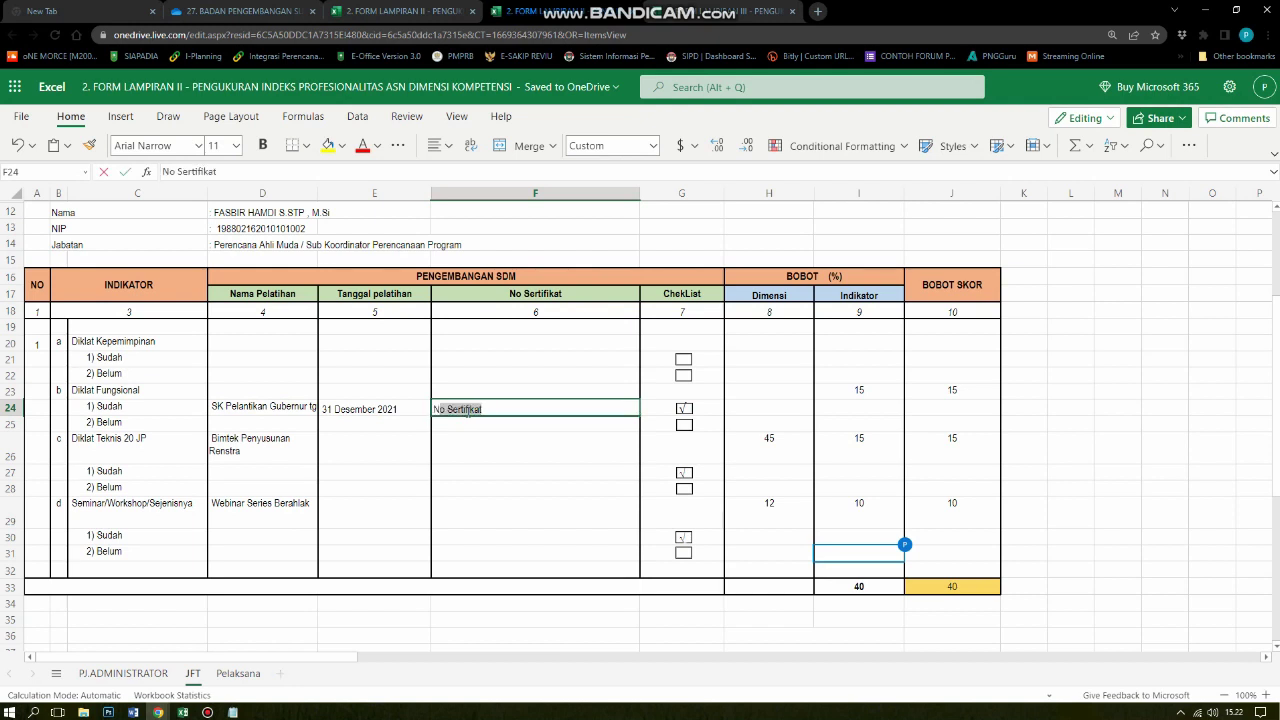
type("Sk")
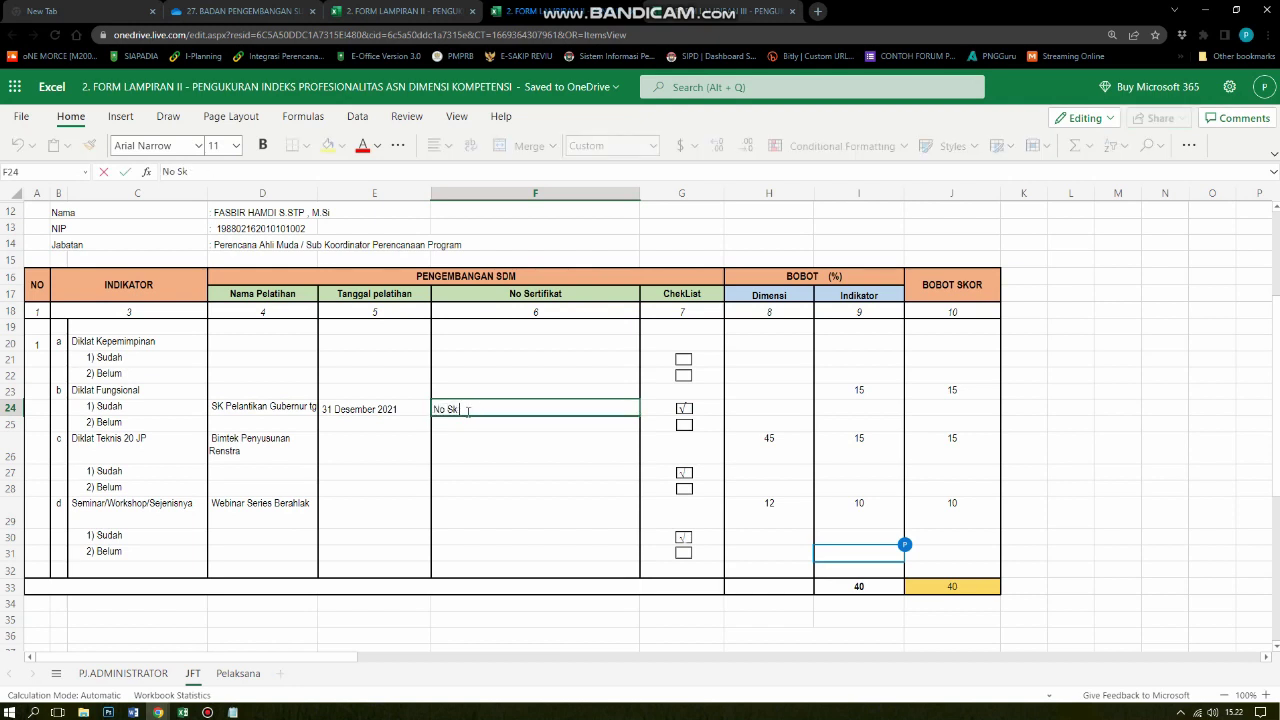
type(" Pelantikan Gubernur")
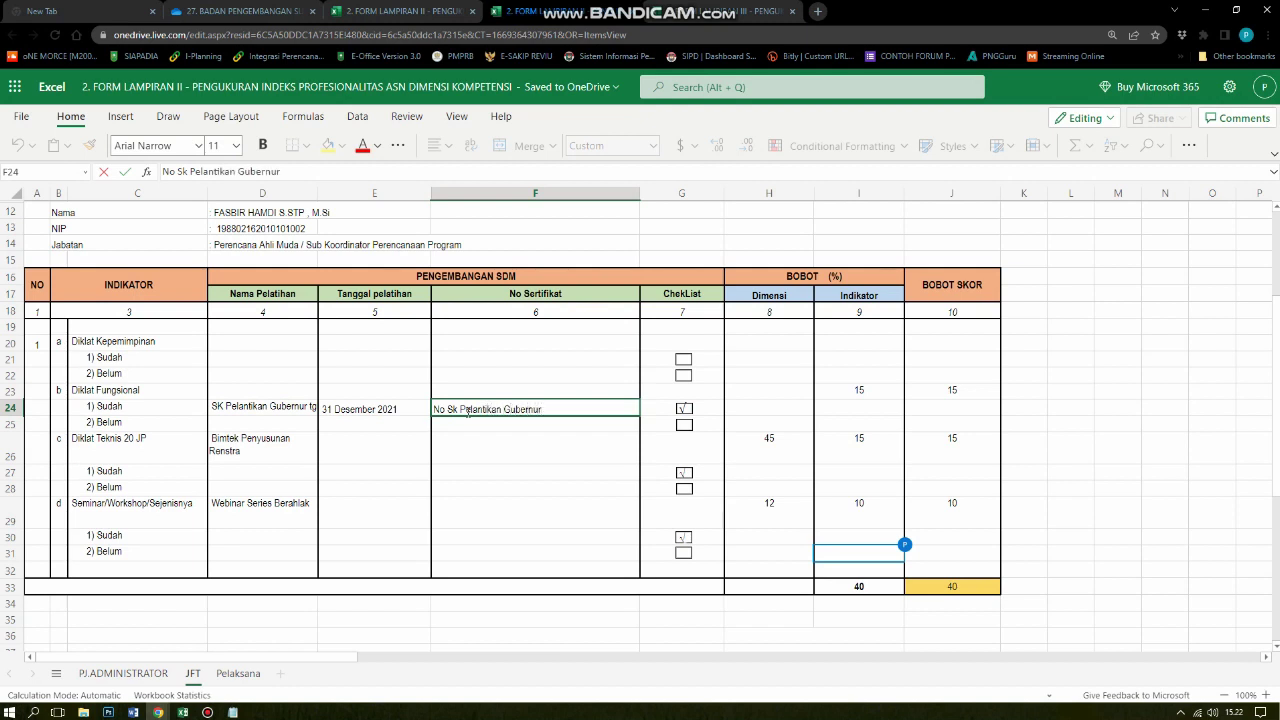
key("Tab")
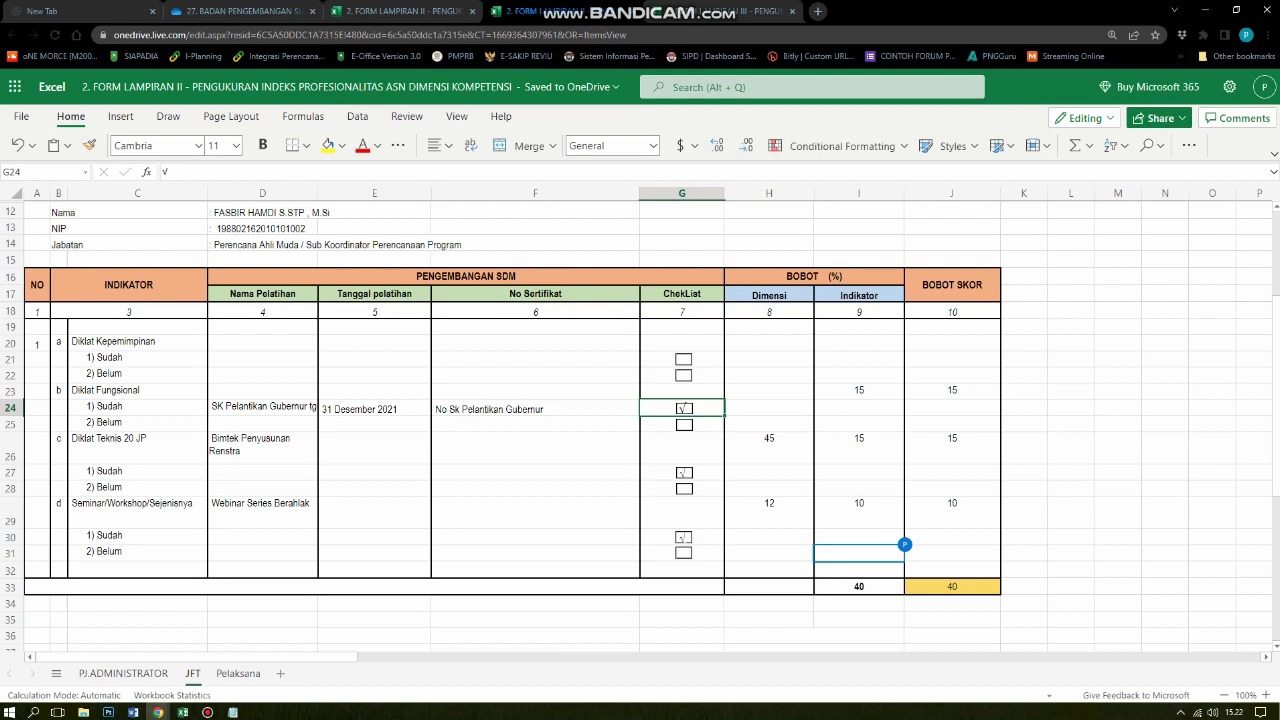
Review the Dimensi, Indikator and Bobot Skor cells for Diklat Fungsional.
key("Tab")
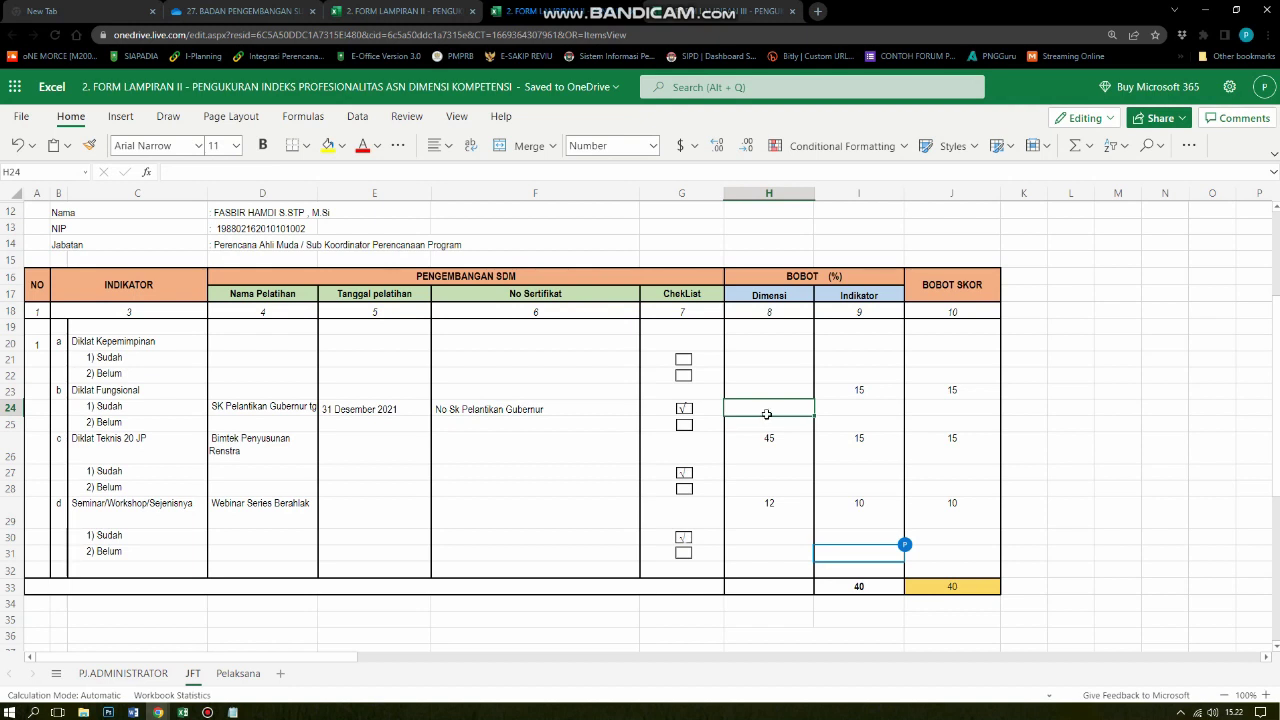
key("Tab")
left_click(843, 392)
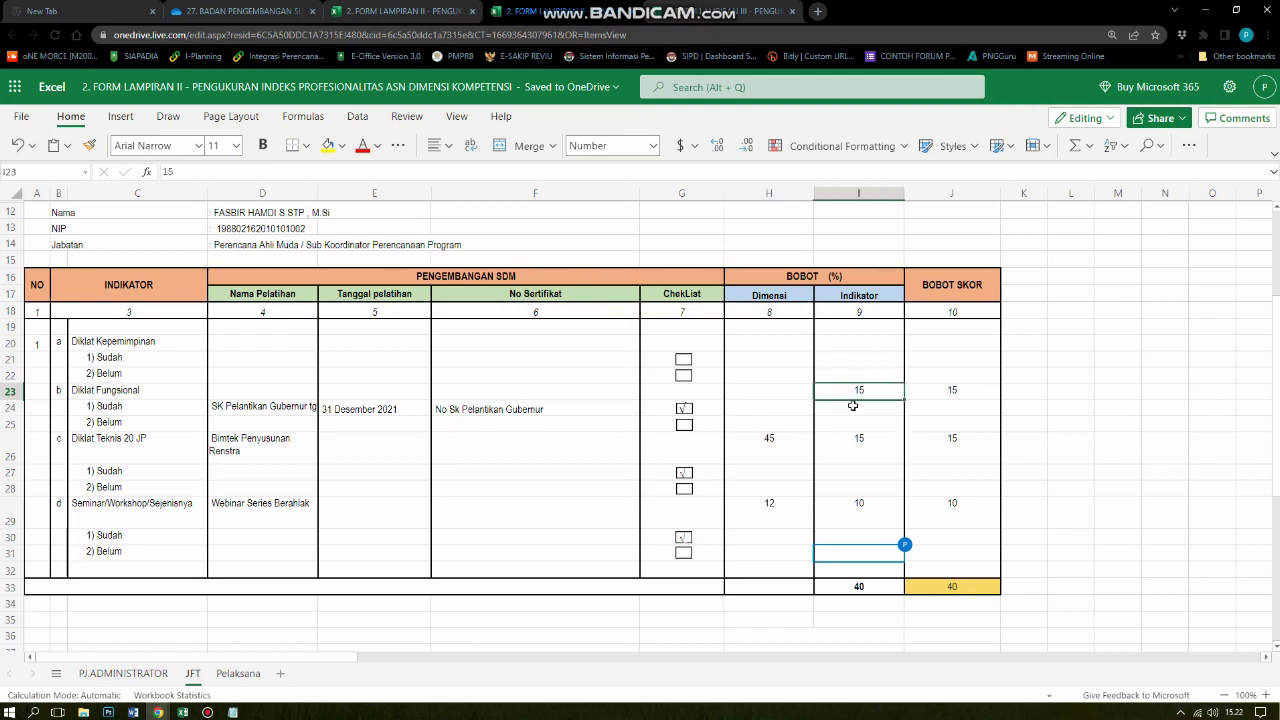
left_click(853, 405)
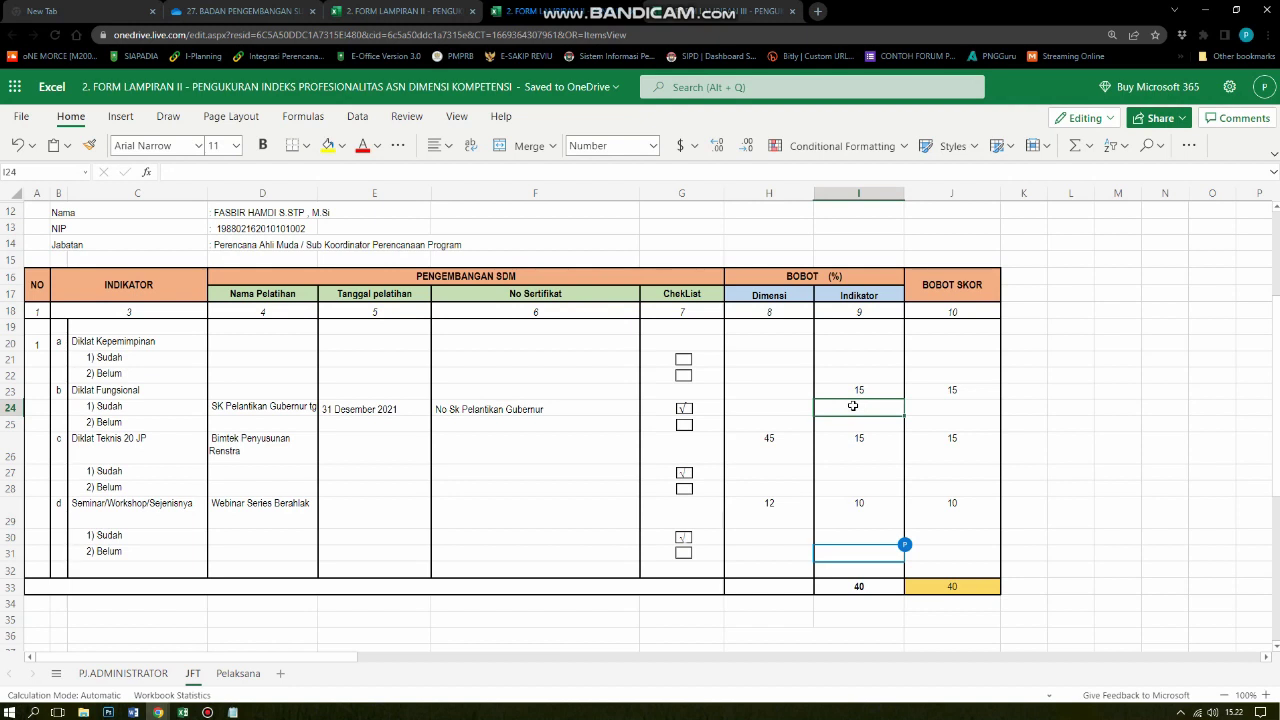
key("Tab")
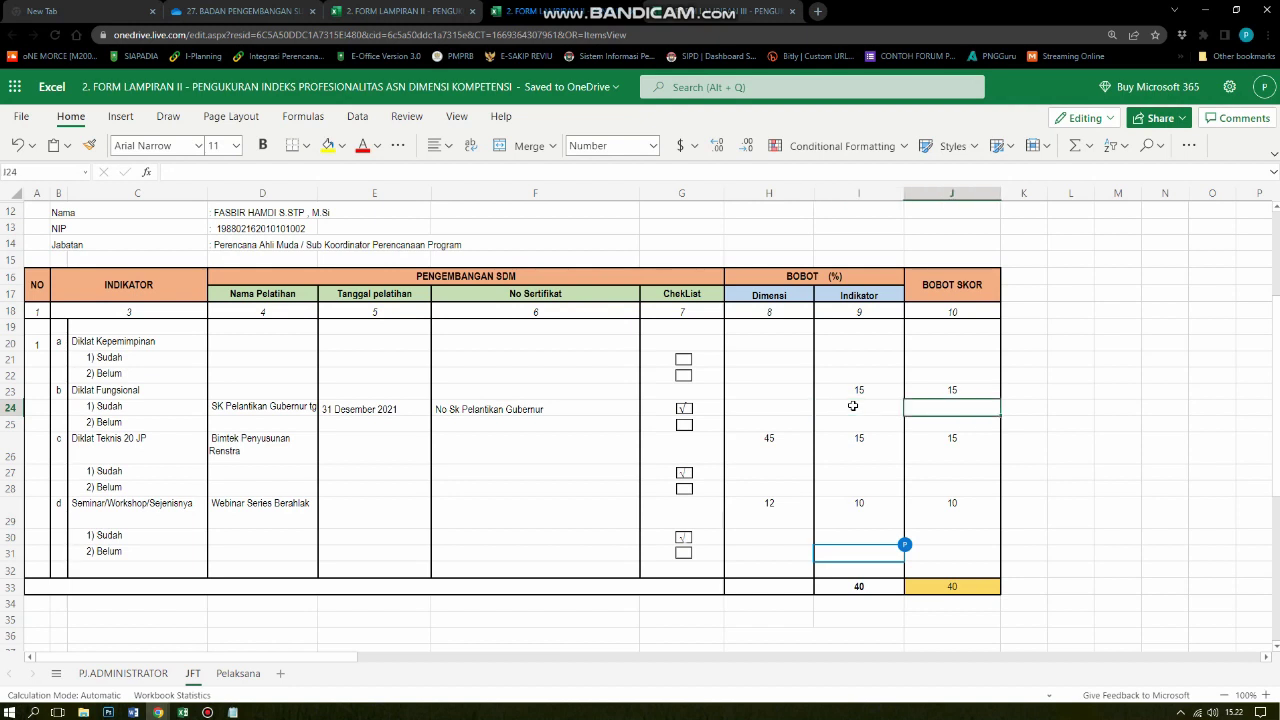
left_click(924, 393)
left_click(932, 407)
Go through the Diklat Teknis 20 JP row's training name, date and certificate cells and its Dimensi and Indikator weights.
left_click(253, 440)
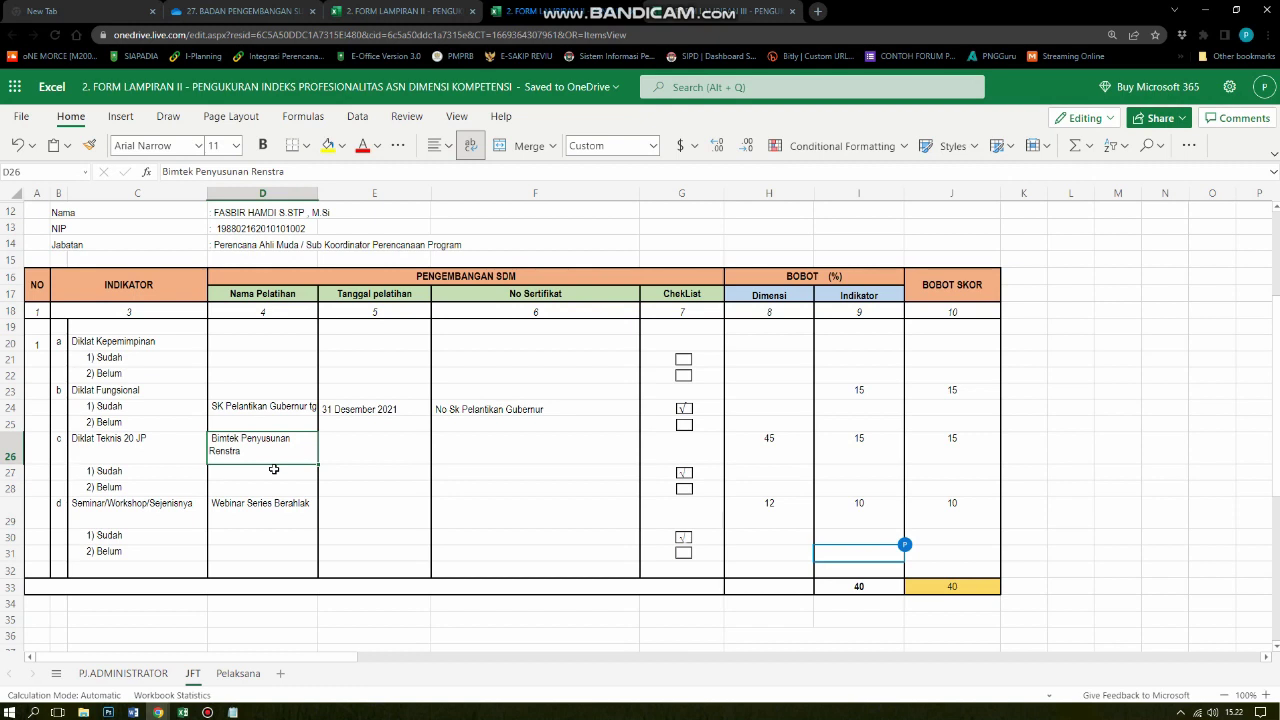
left_click(335, 450)
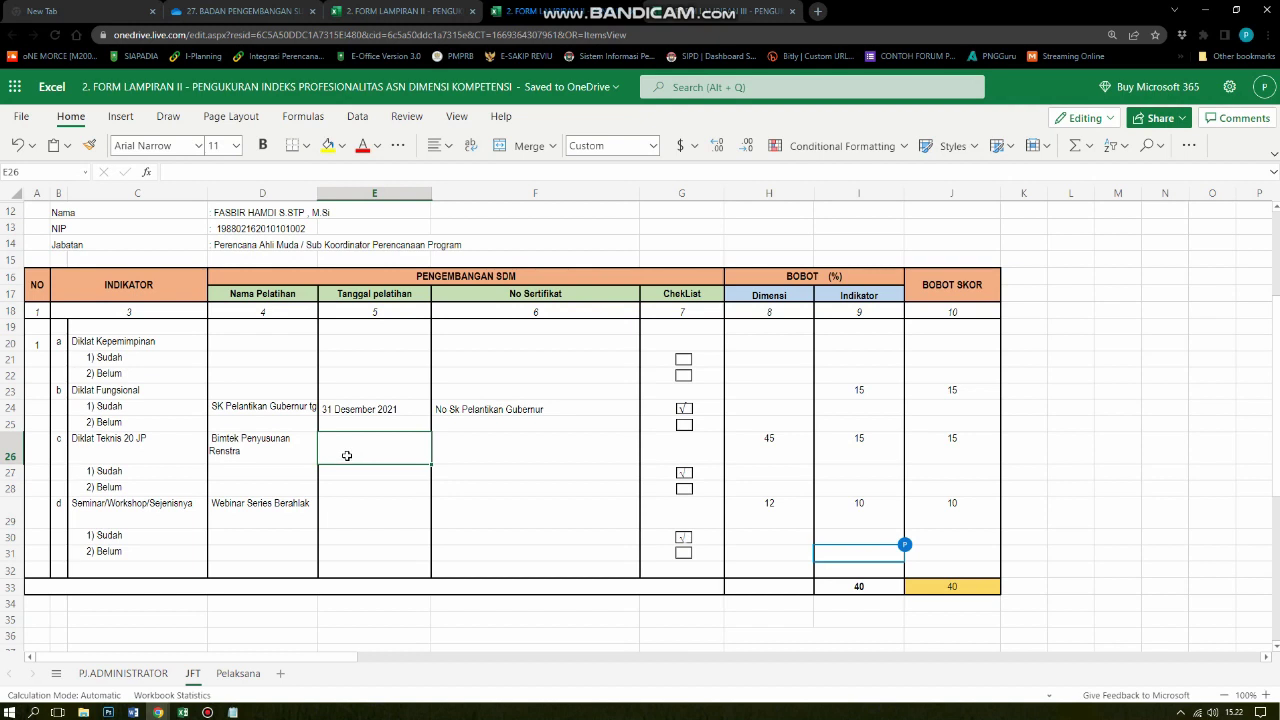
left_click(469, 455)
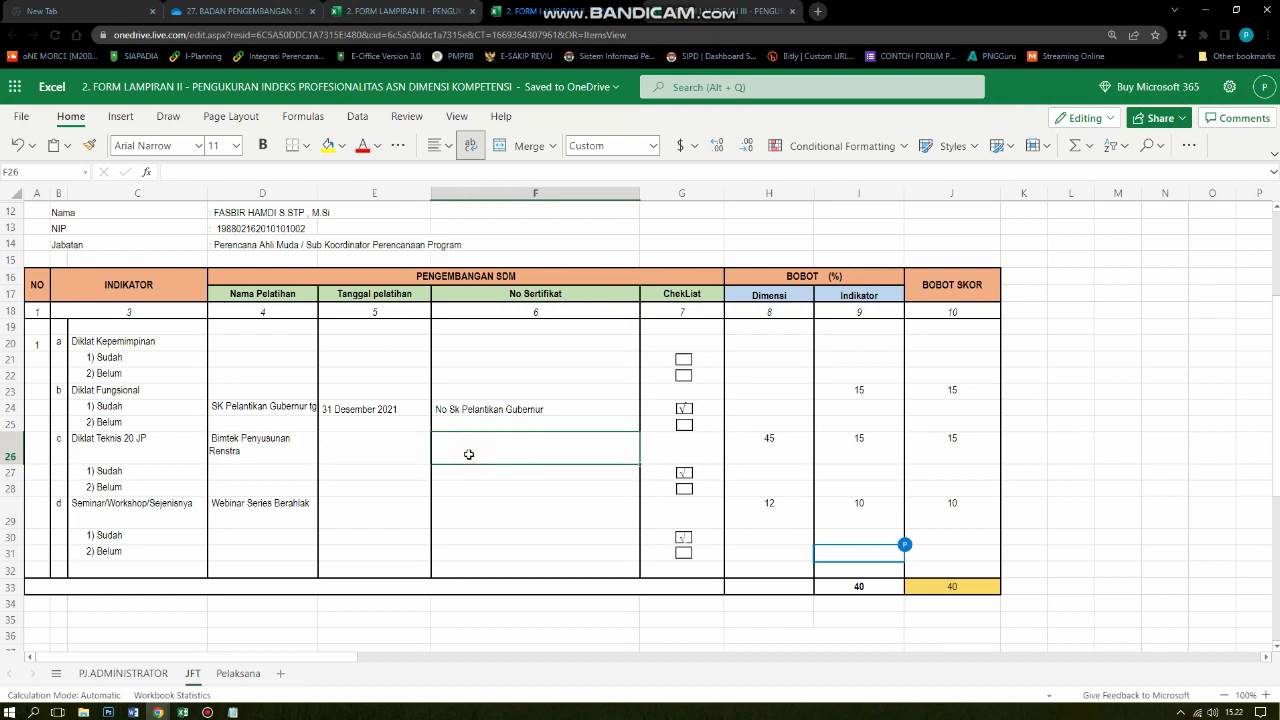
left_click(368, 455)
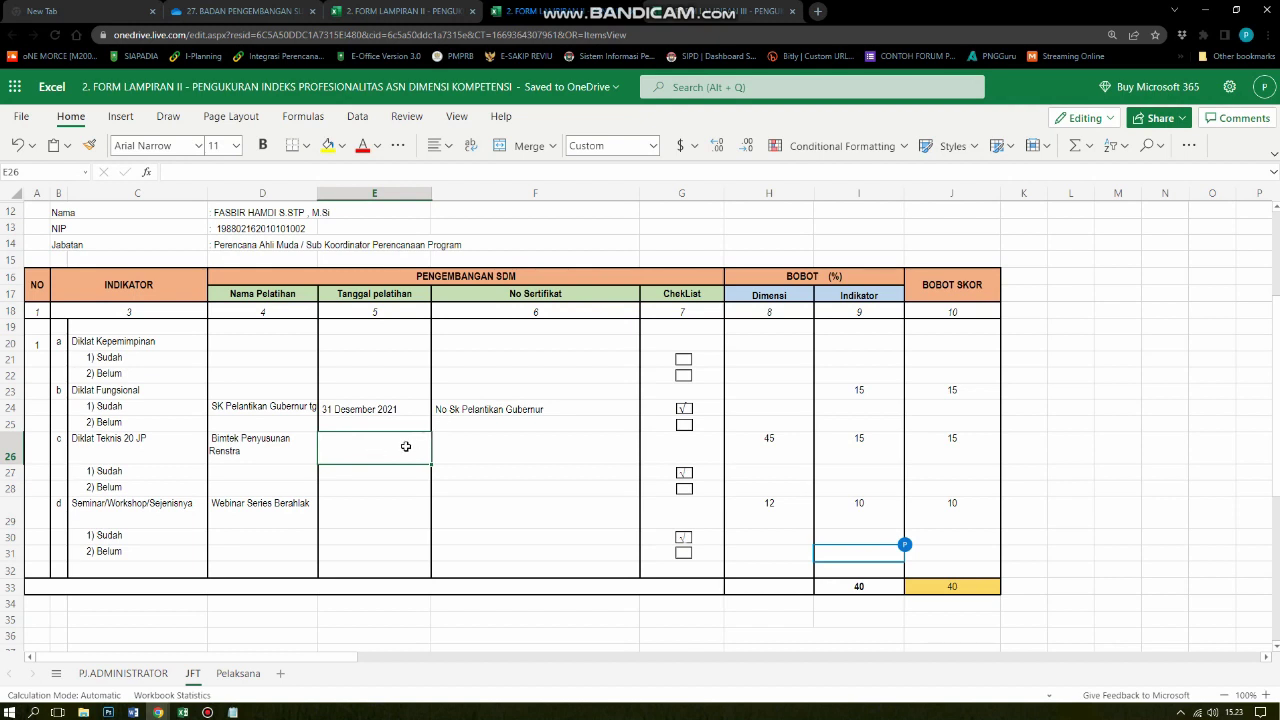
left_click(456, 442)
left_click(386, 444)
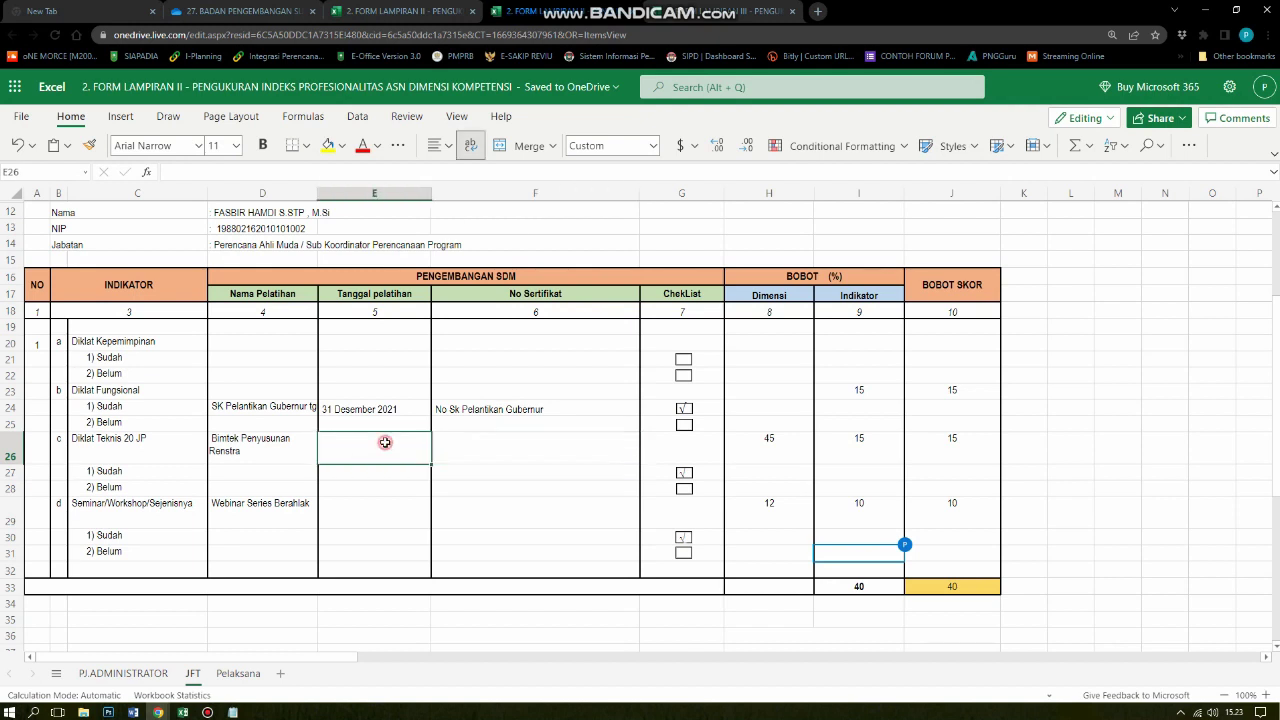
left_click(773, 452)
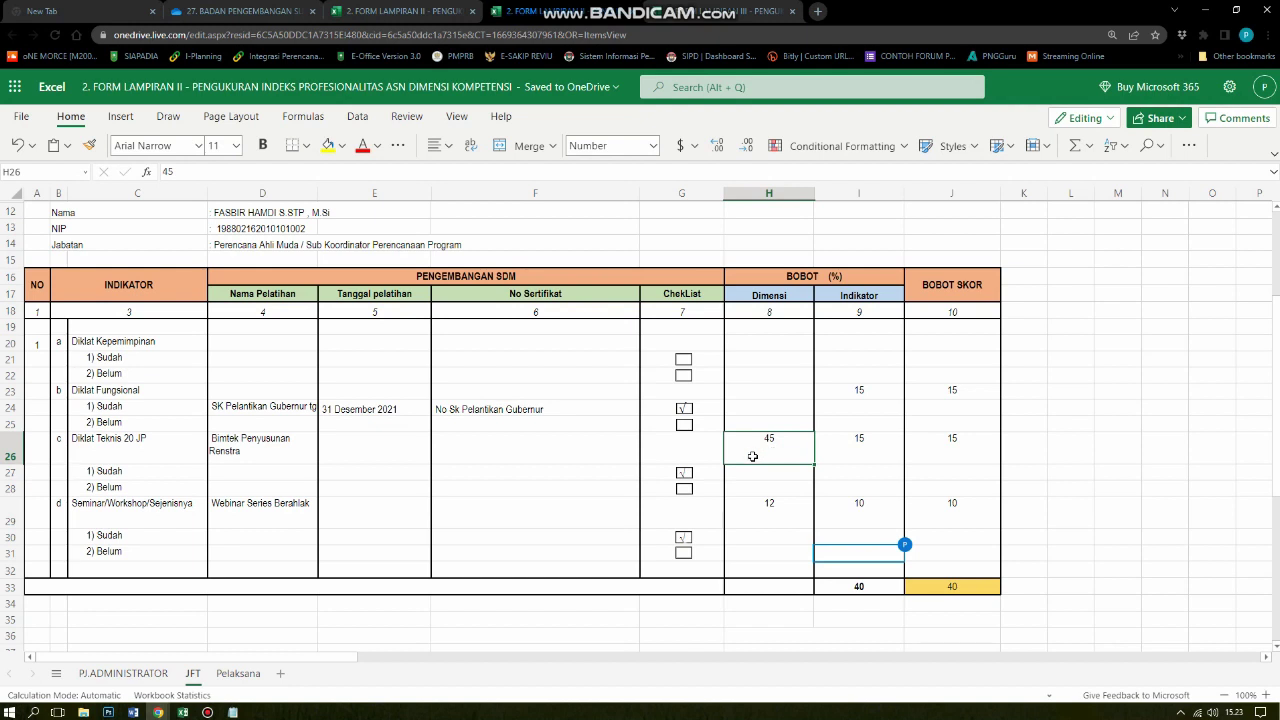
left_click(278, 455)
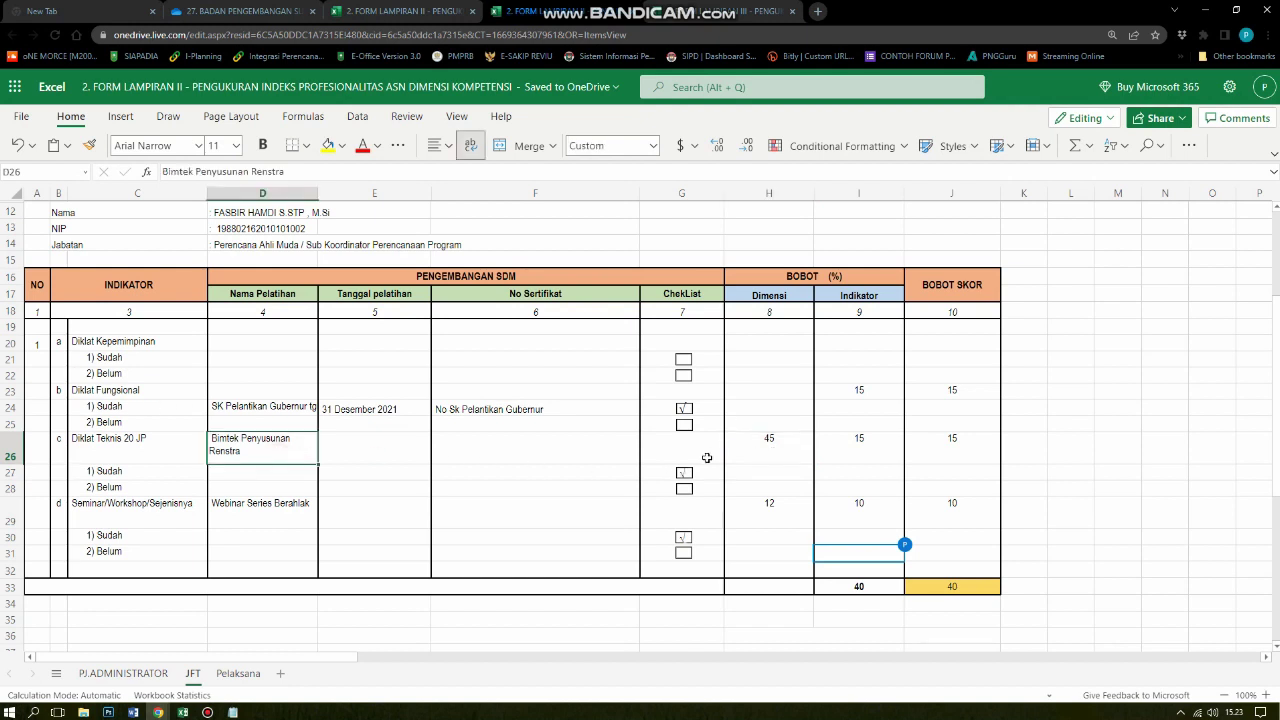
left_click(747, 443)
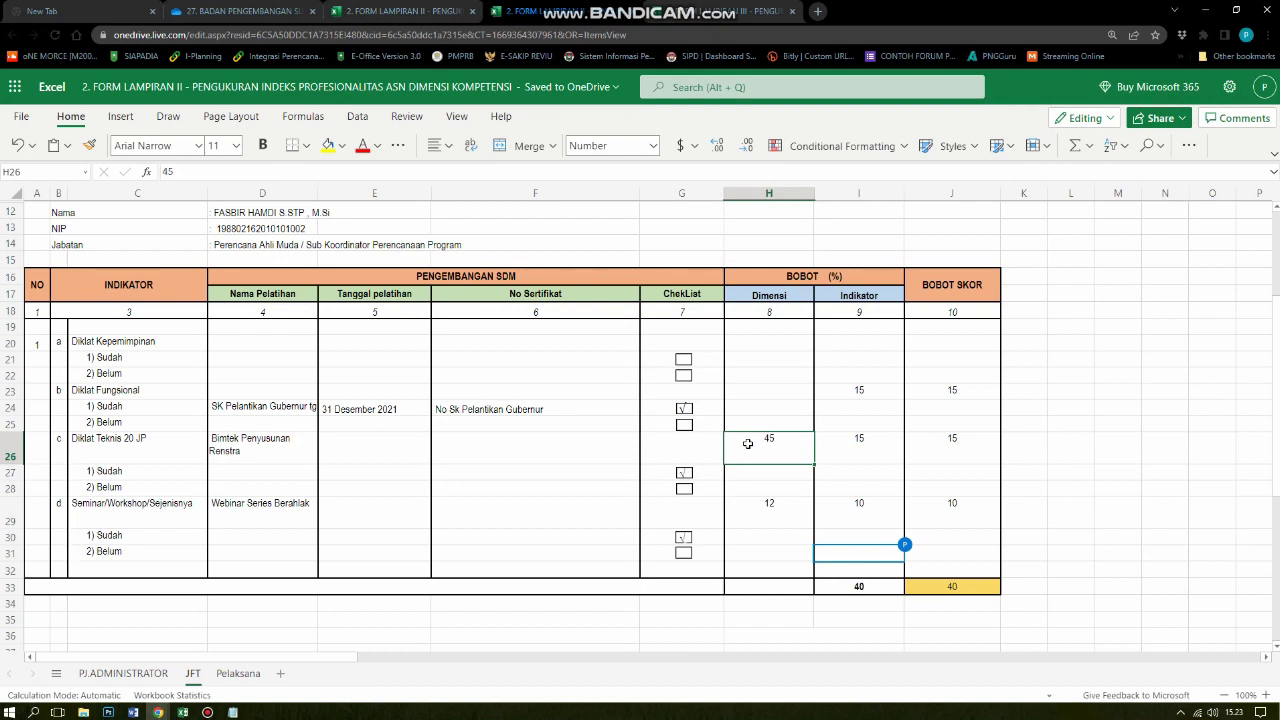
left_click(832, 448)
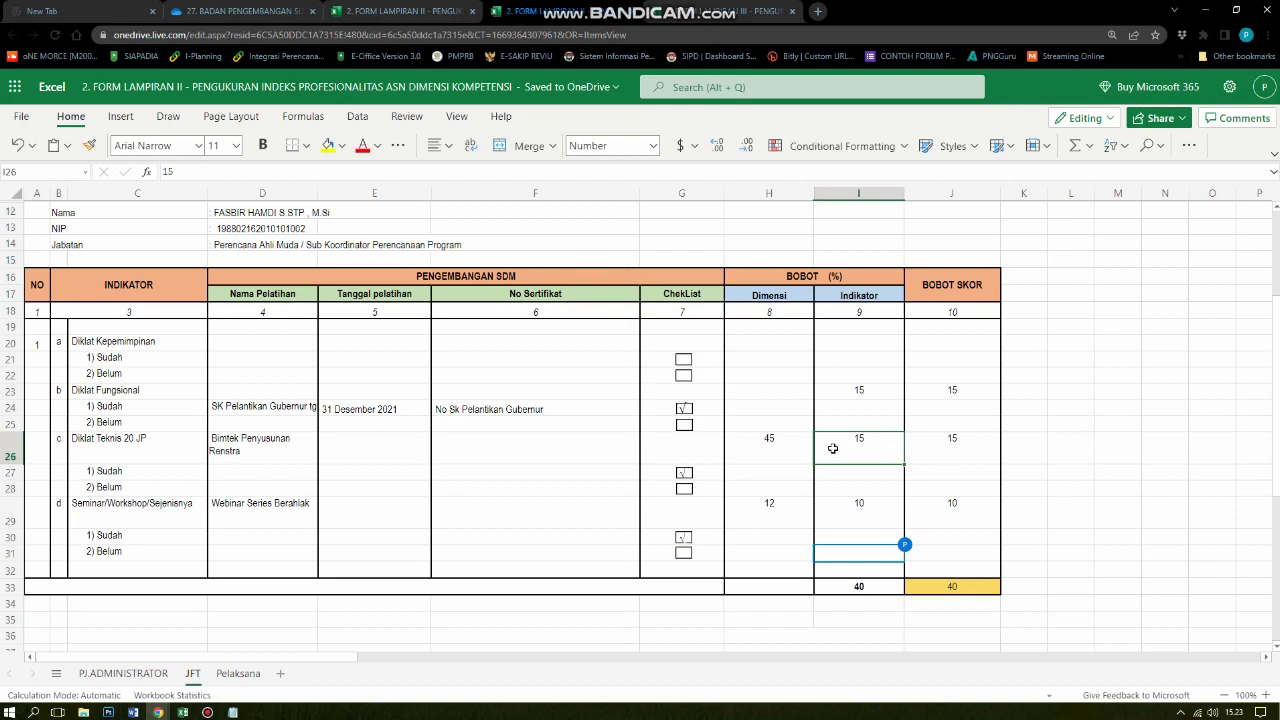
Check the Bobot Skor cell of the Diklat Teknis 20 JP row on the JFT sheet.
key("Right")
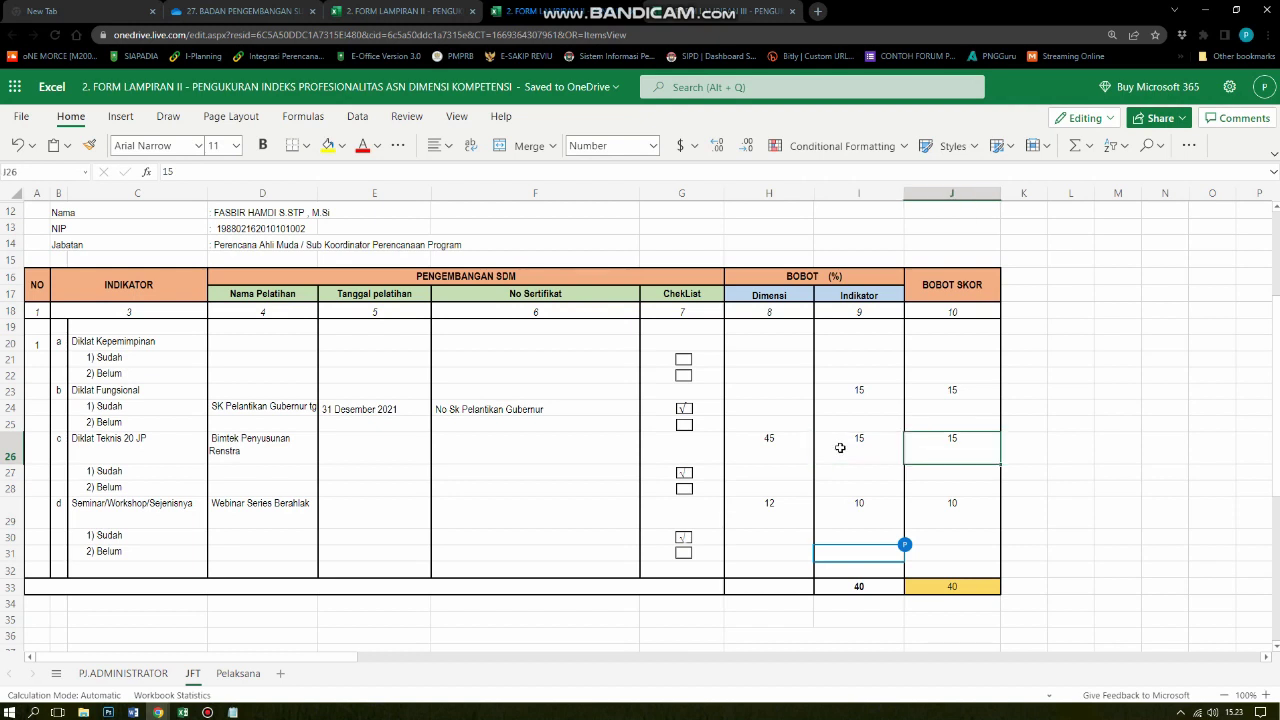
left_click(947, 477)
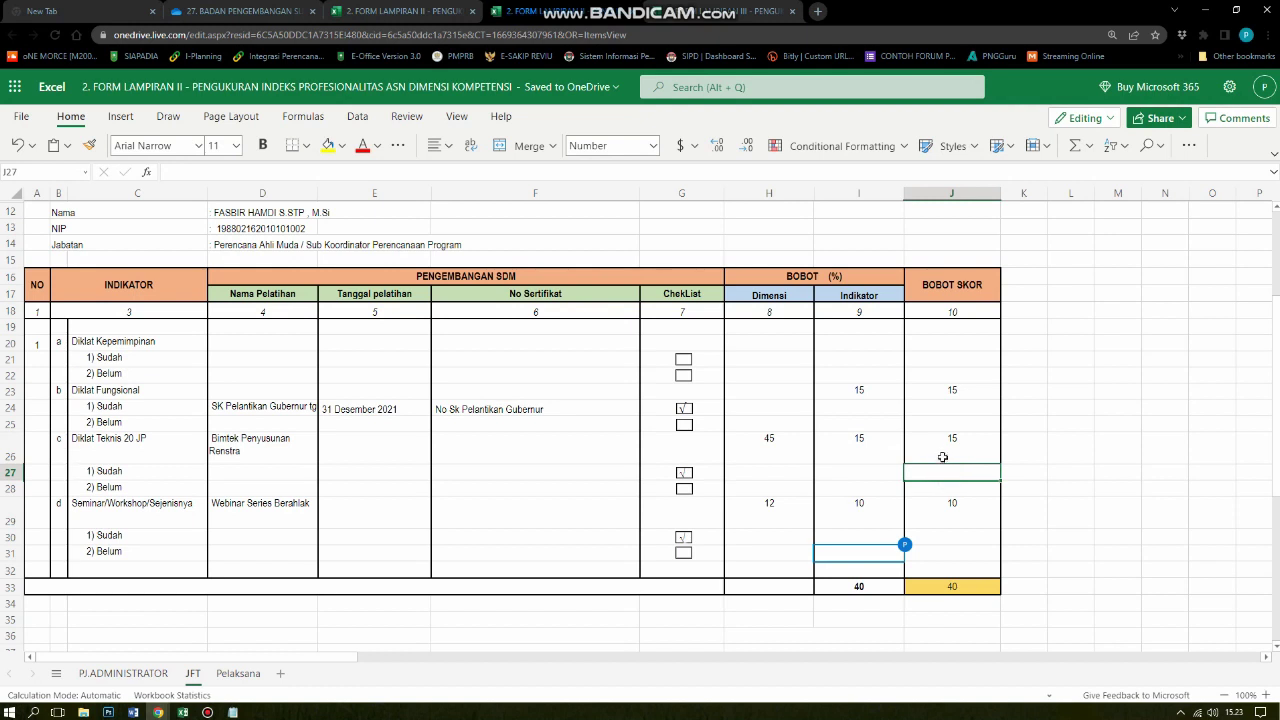
left_click(944, 446)
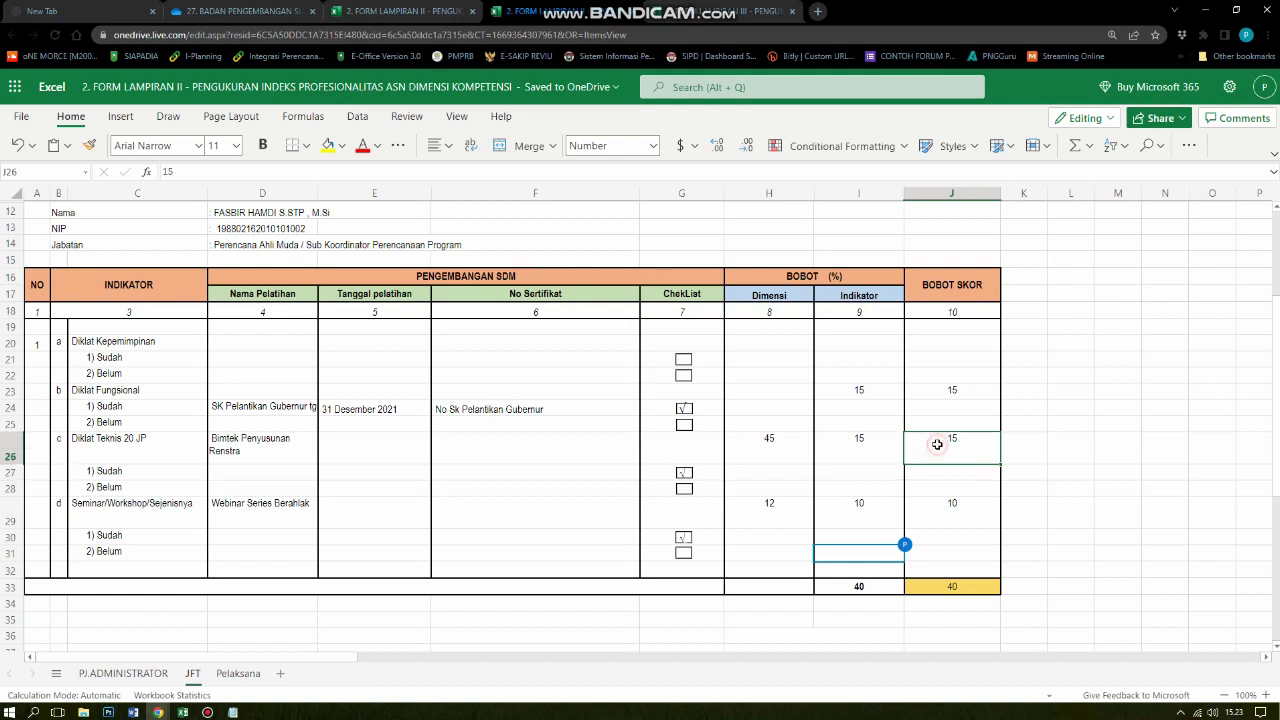
Go through the Seminar/Workshop/Sejenisnya row's training name, date and certificate number cells.
left_click(114, 515)
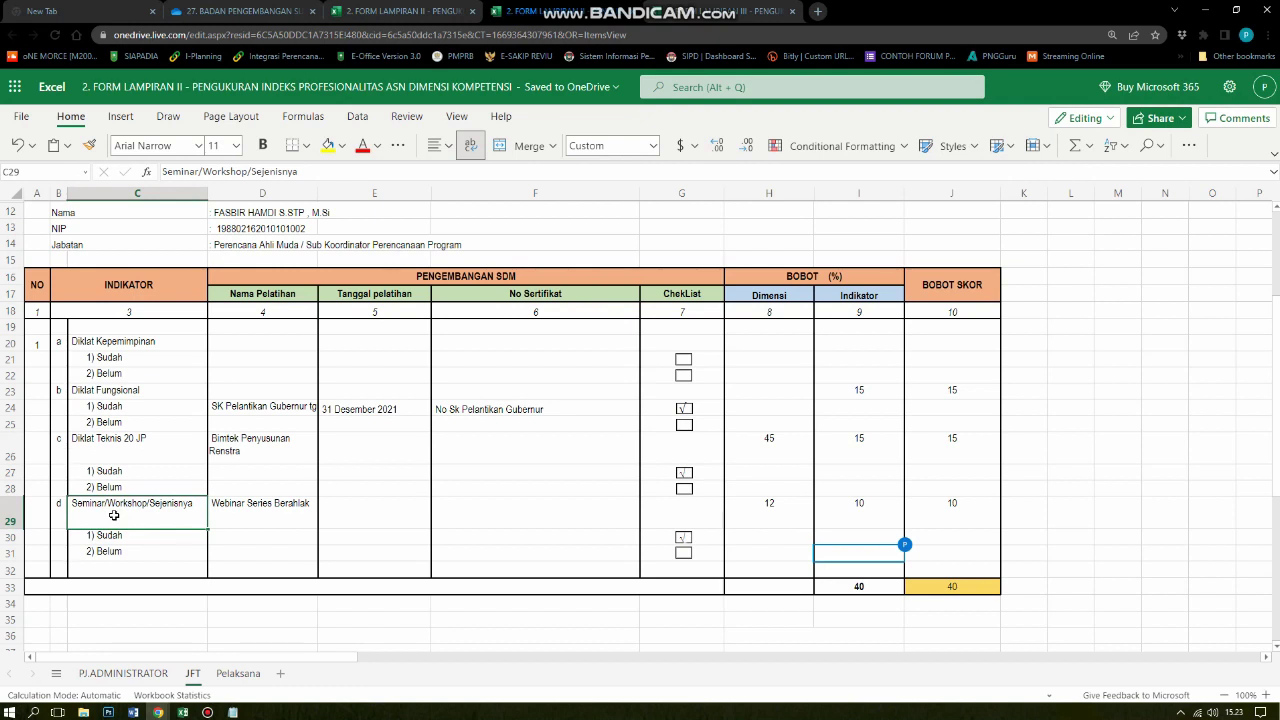
left_click(210, 516)
left_click(166, 516)
left_click(226, 513)
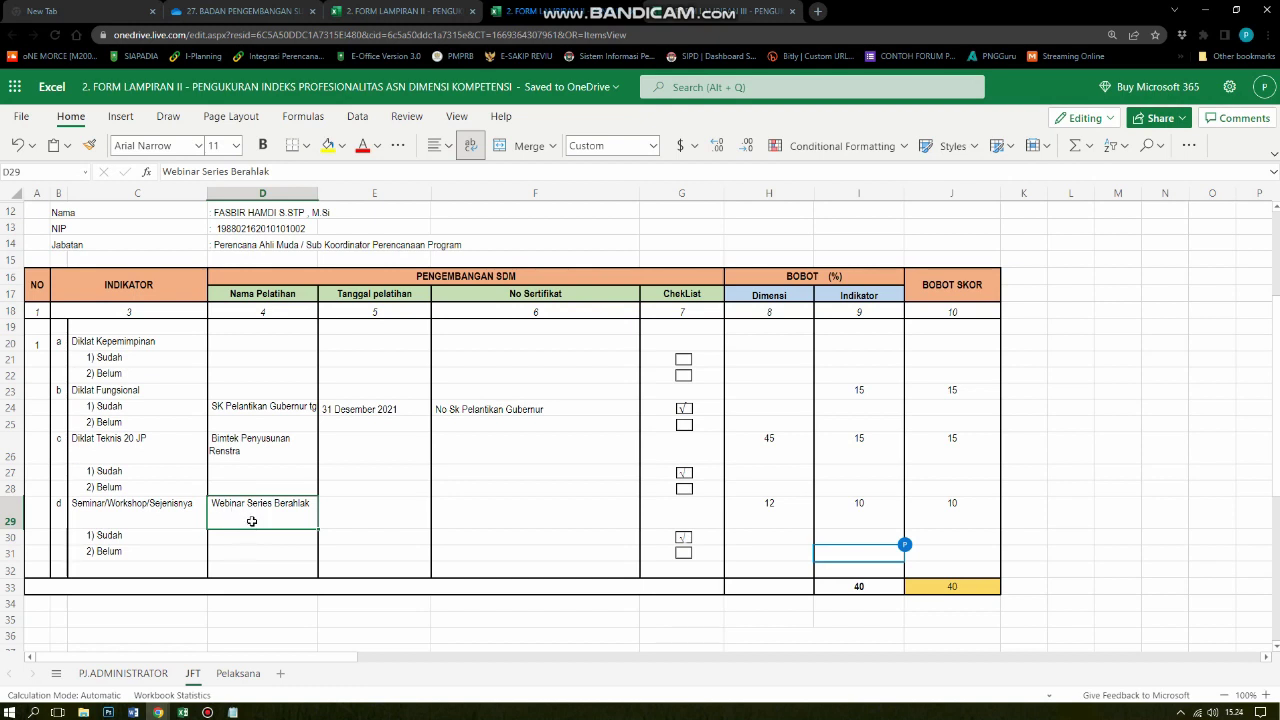
left_click(350, 524)
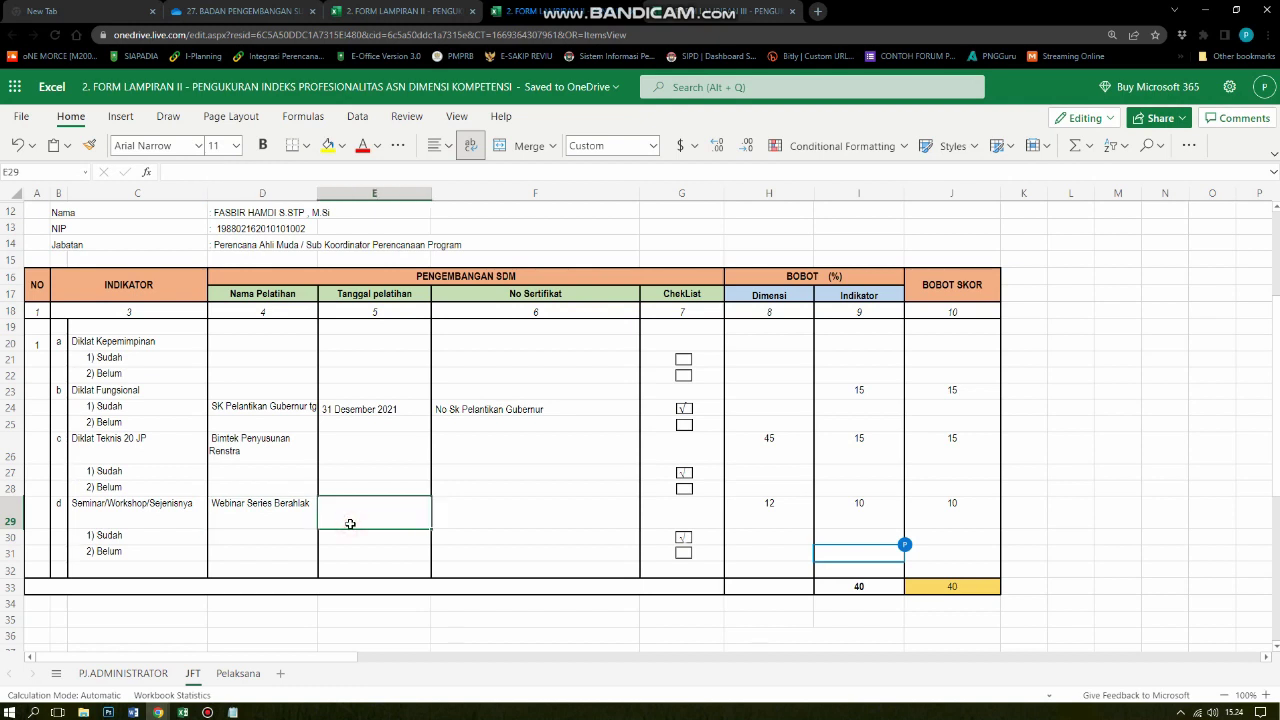
left_click(471, 517)
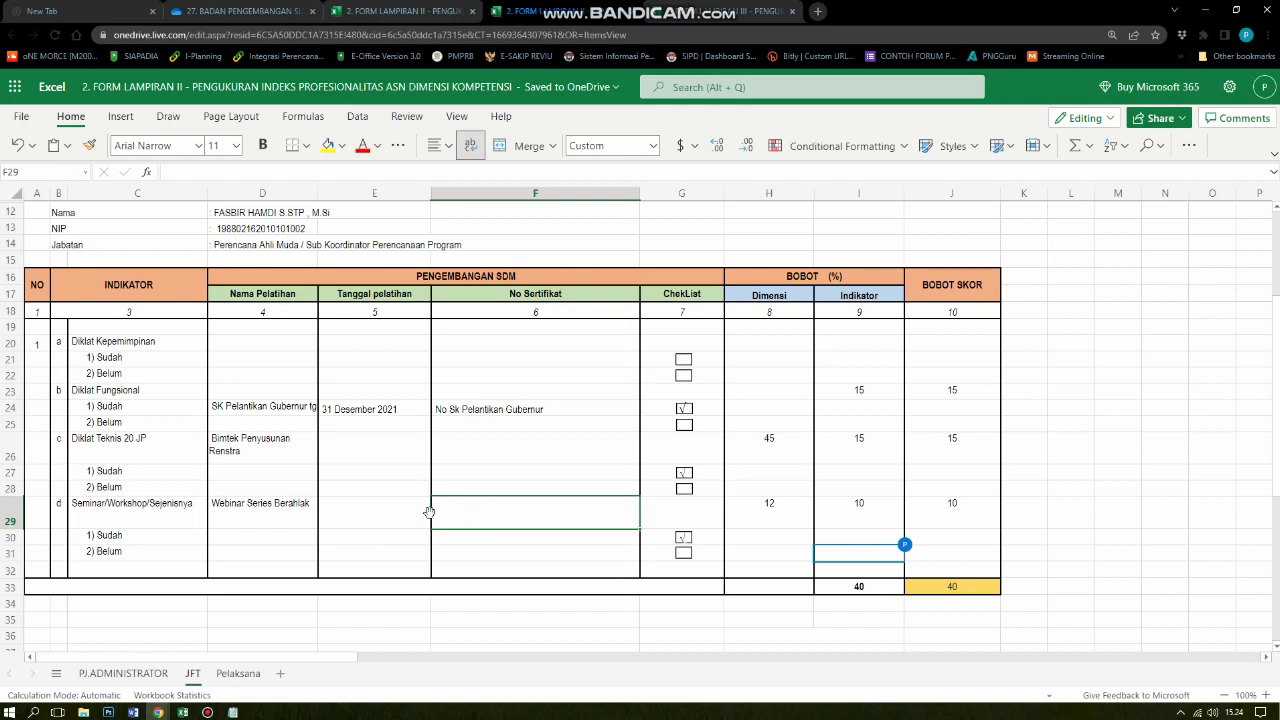
left_click(344, 502)
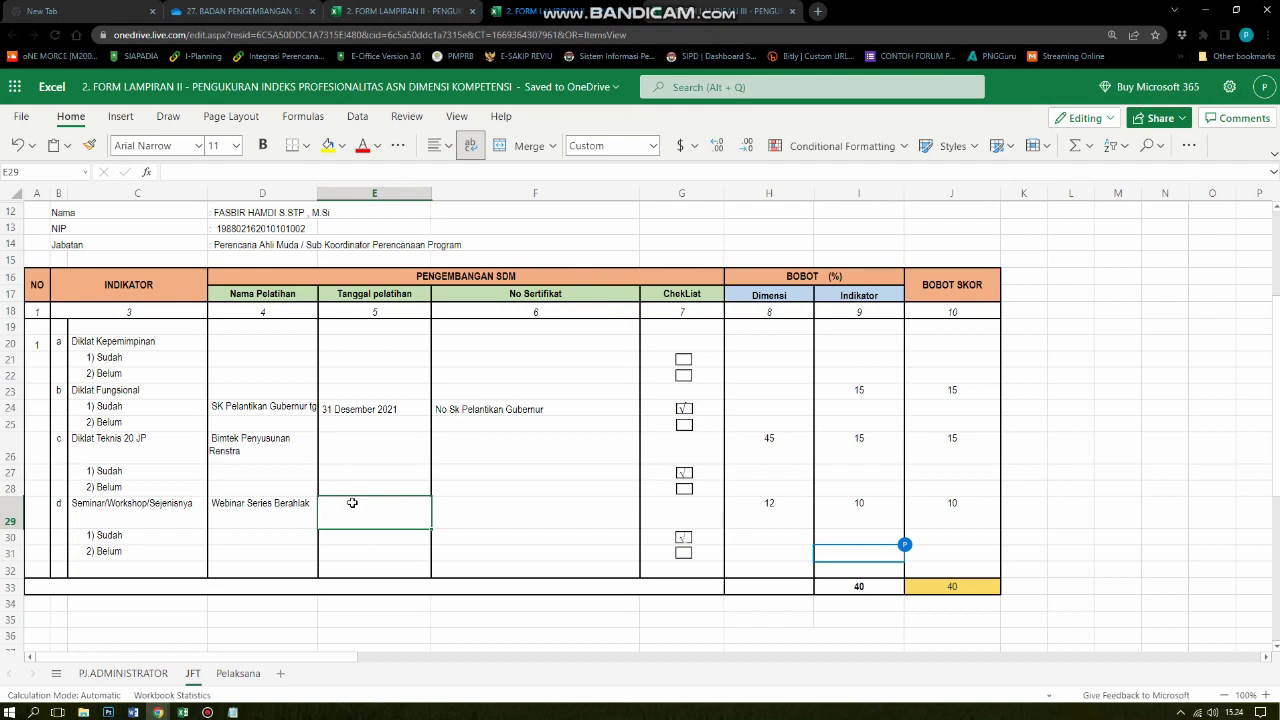
left_click(486, 504)
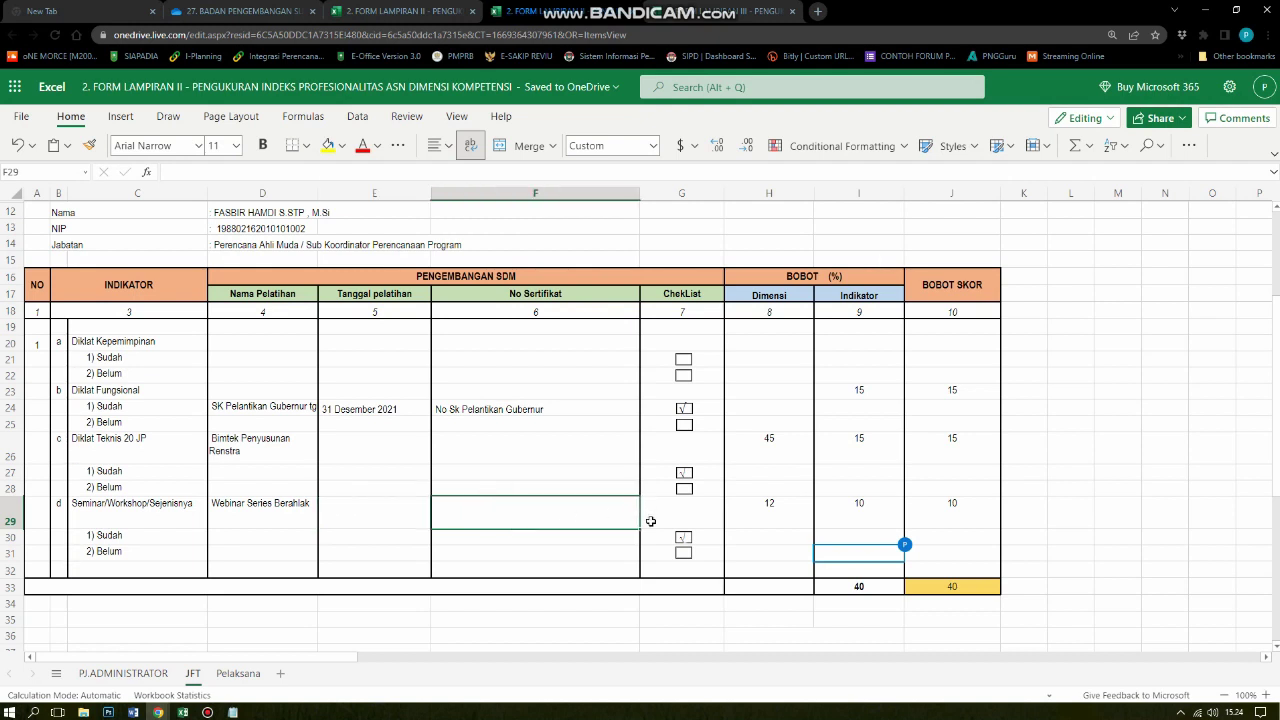
Examine the Dimensi, Indikator and Bobot Skor cells of the Seminar/Workshop/Sejenisnya row against its training entry.
left_click(781, 517)
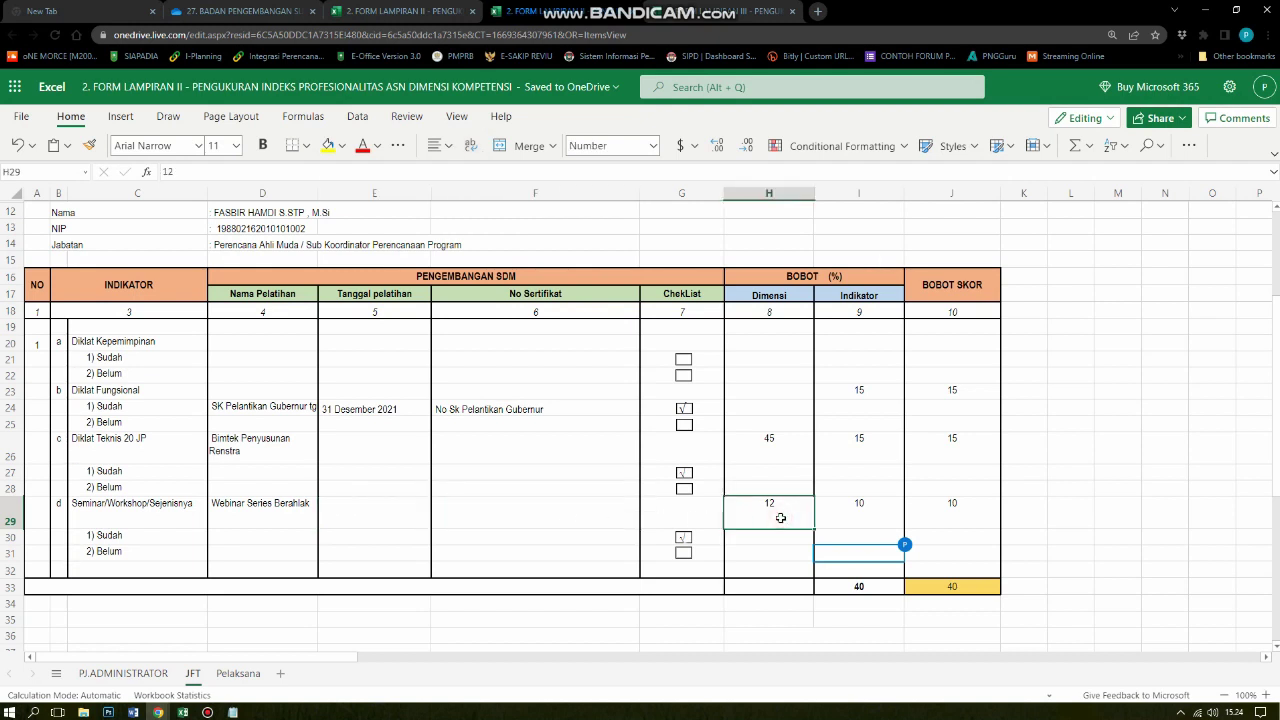
left_click(242, 513)
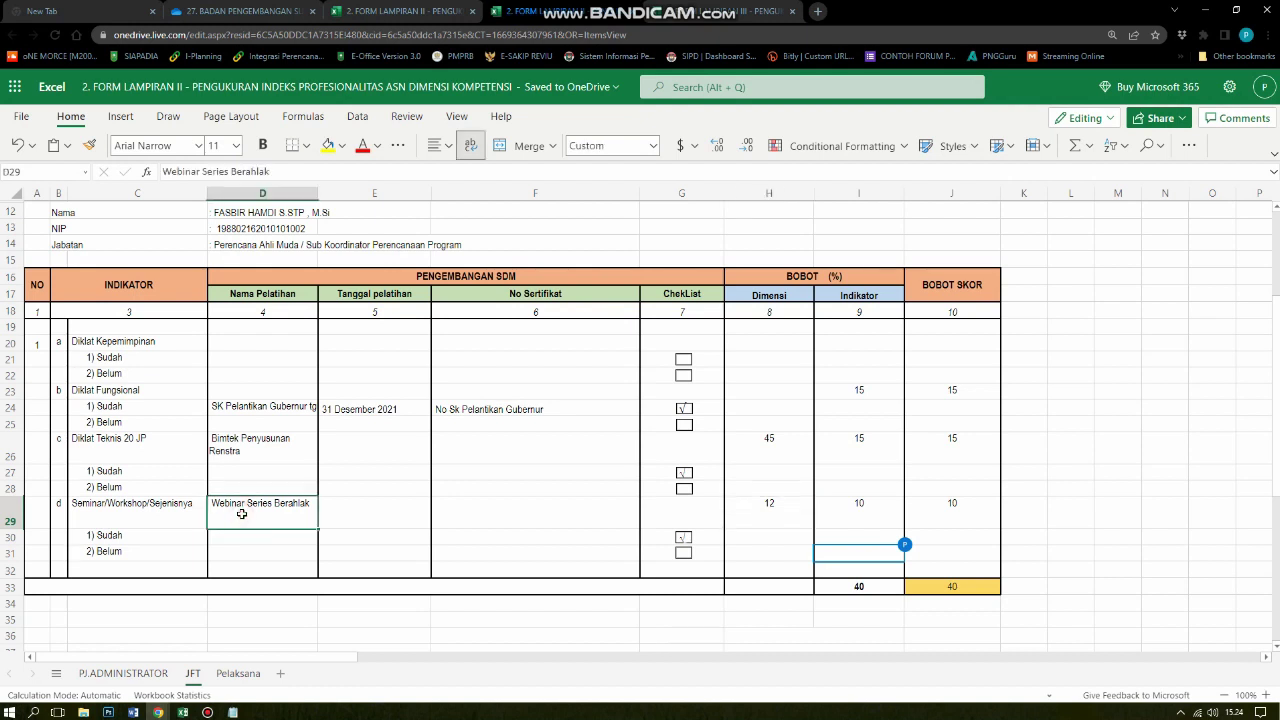
left_click(755, 517)
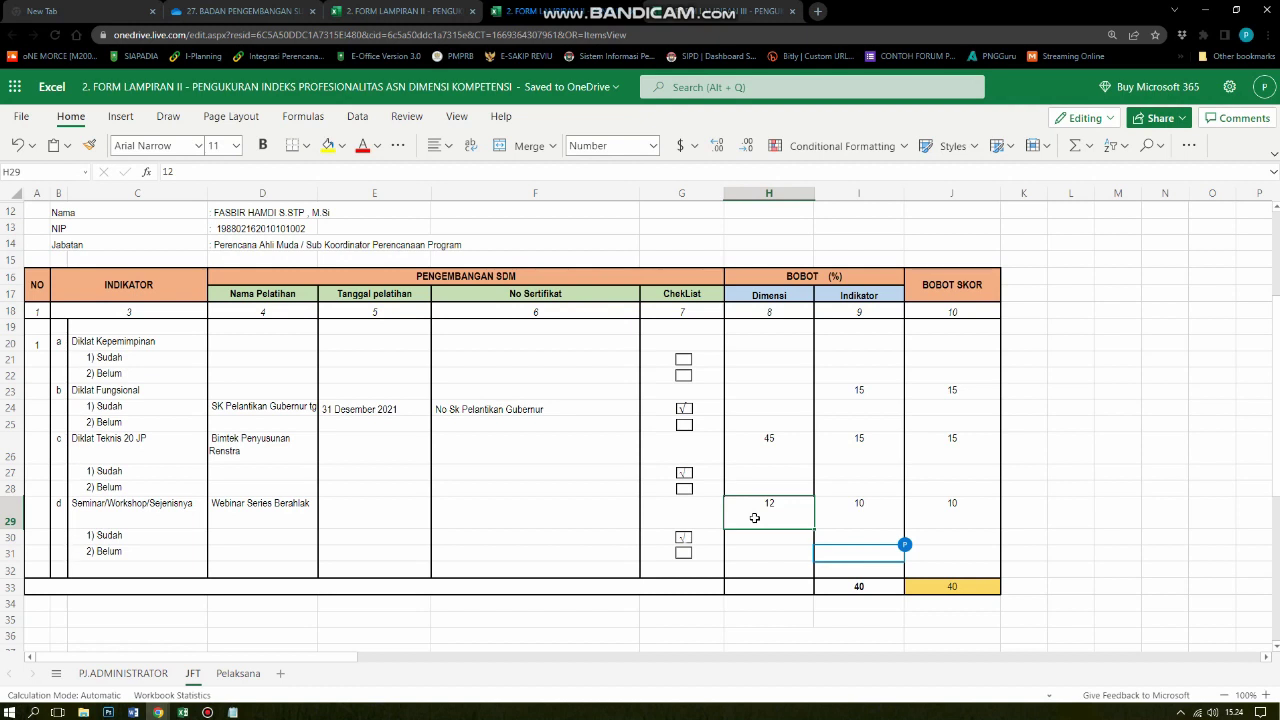
left_click(843, 517)
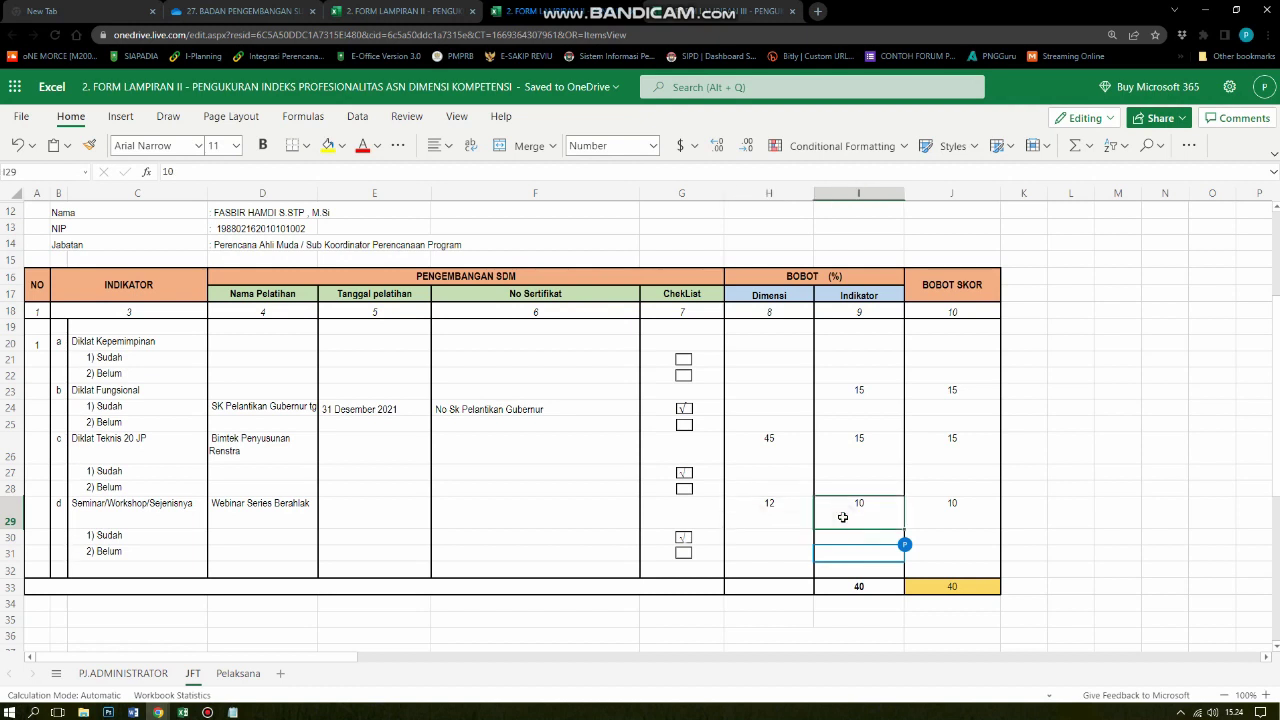
left_click(771, 514)
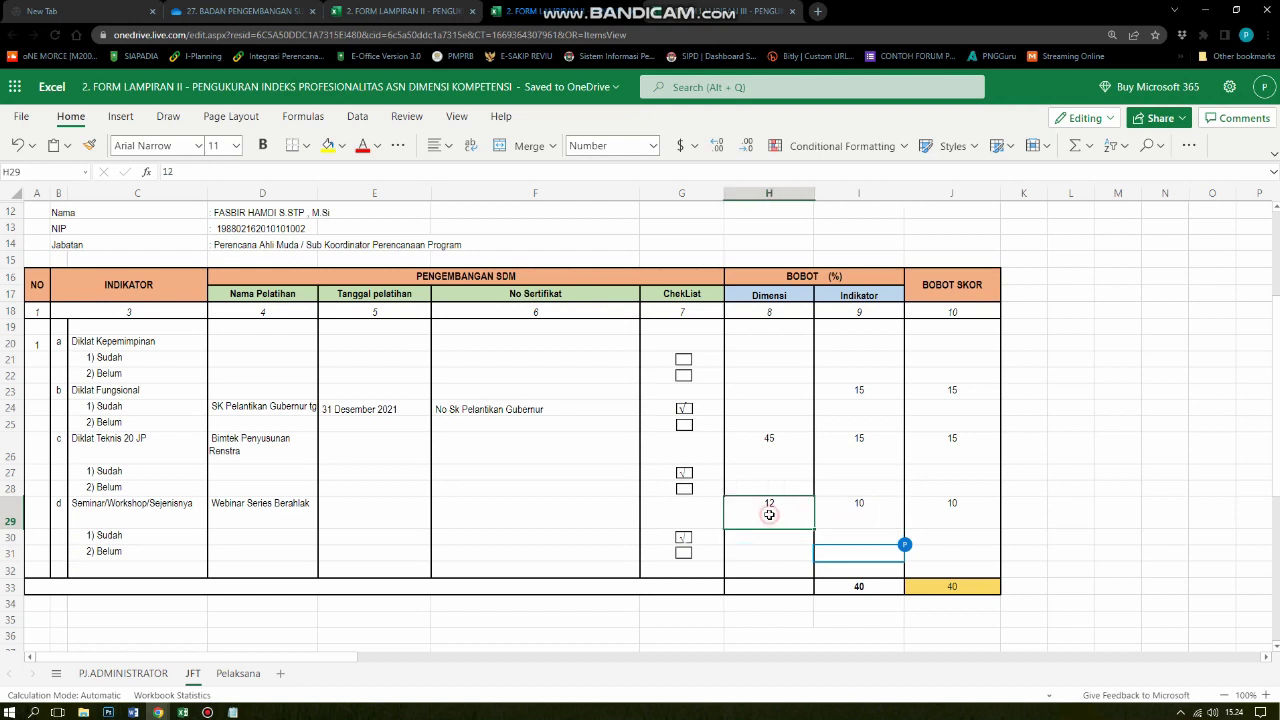
left_click(850, 511)
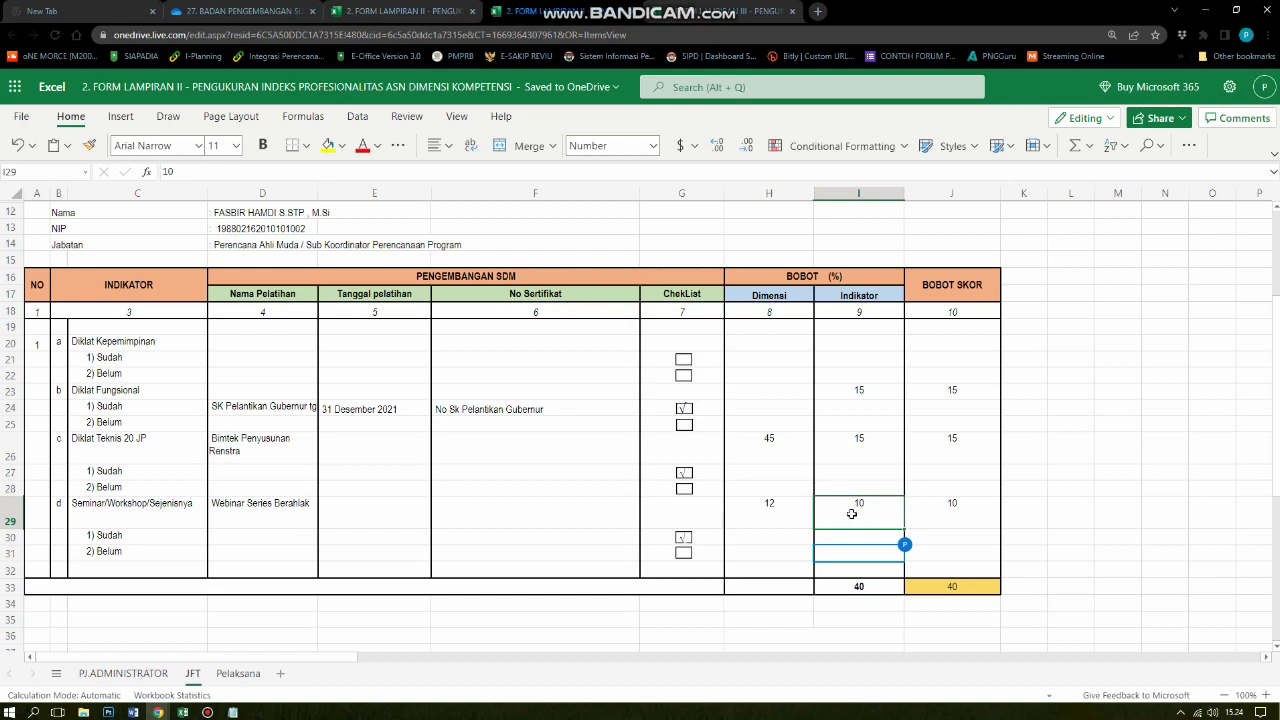
left_click(965, 523)
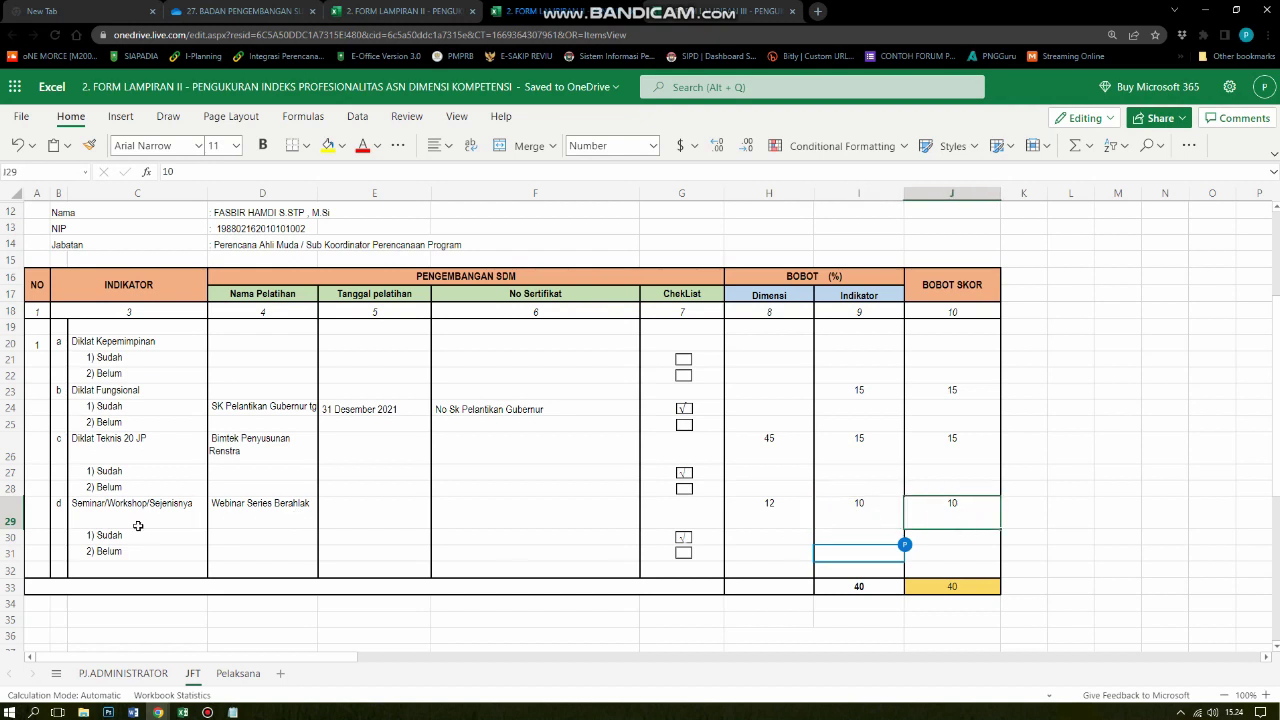
Inspect the total Bobot Skor formula in J33 and look over the whole JFT form.
left_click(949, 588)
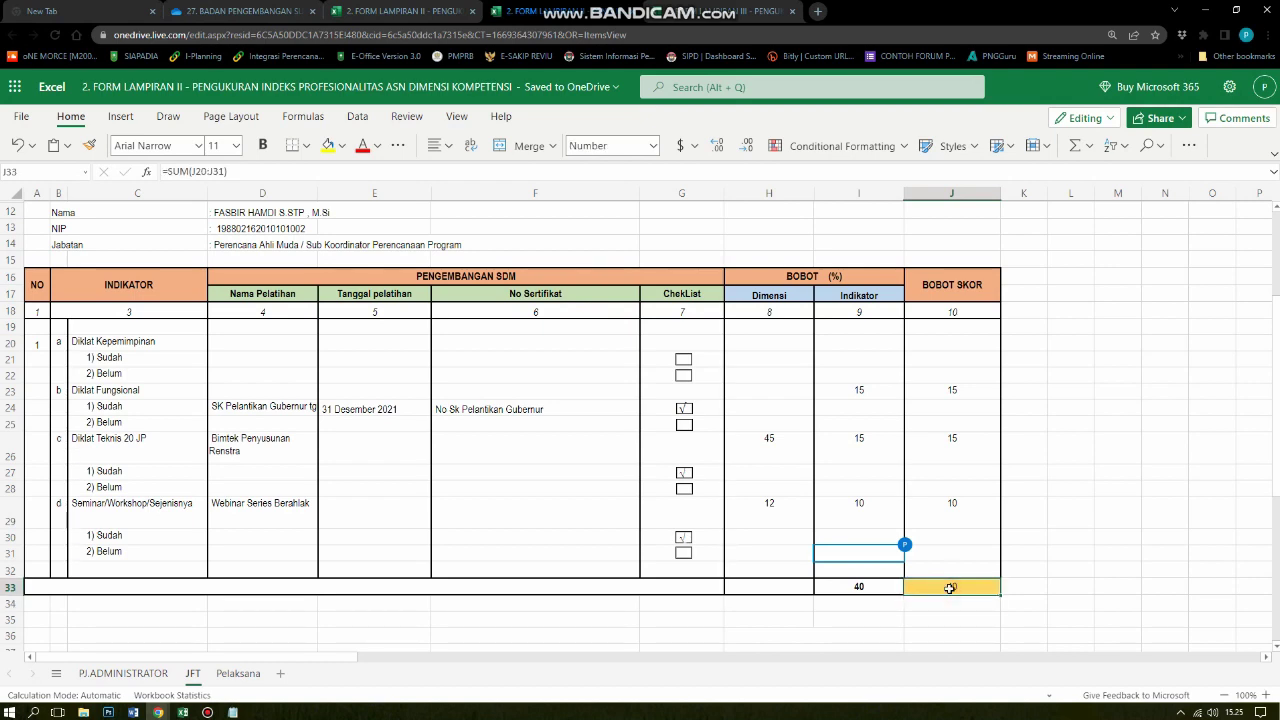
scroll(774, 526, "up", 3)
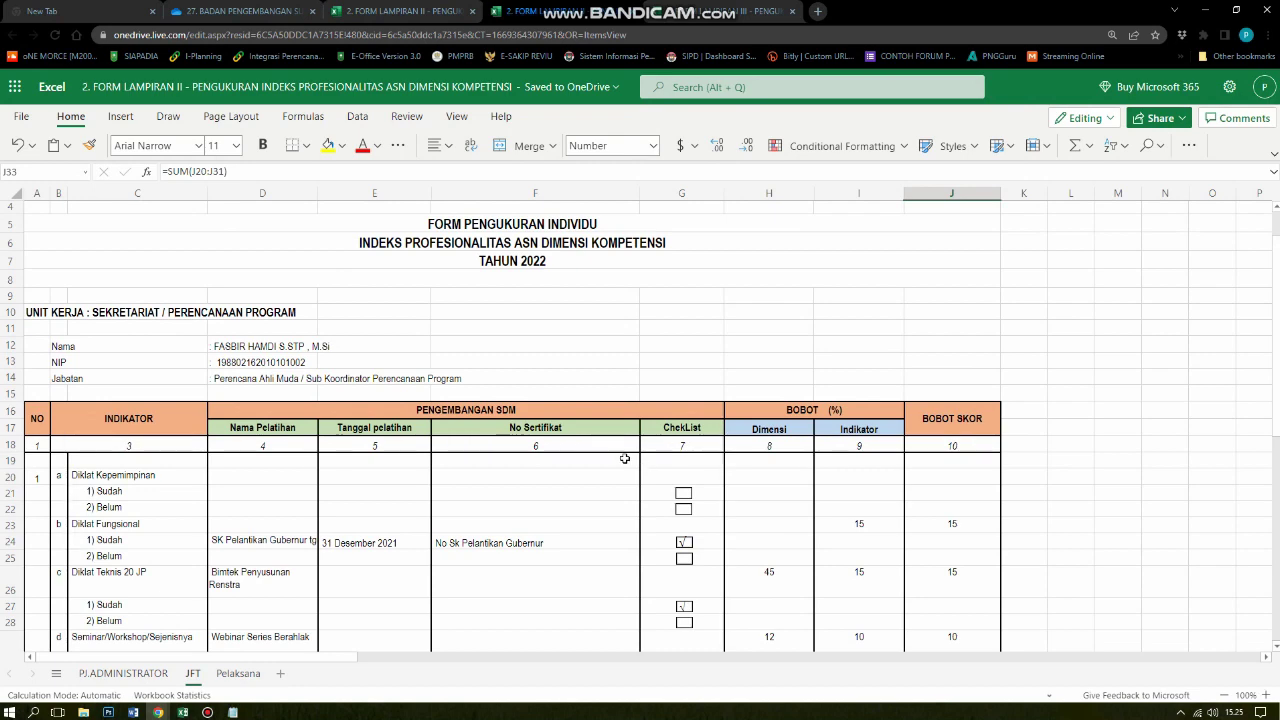
scroll(591, 494, "down", 2)
scroll(591, 494, "up", 2)
left_click(588, 495)
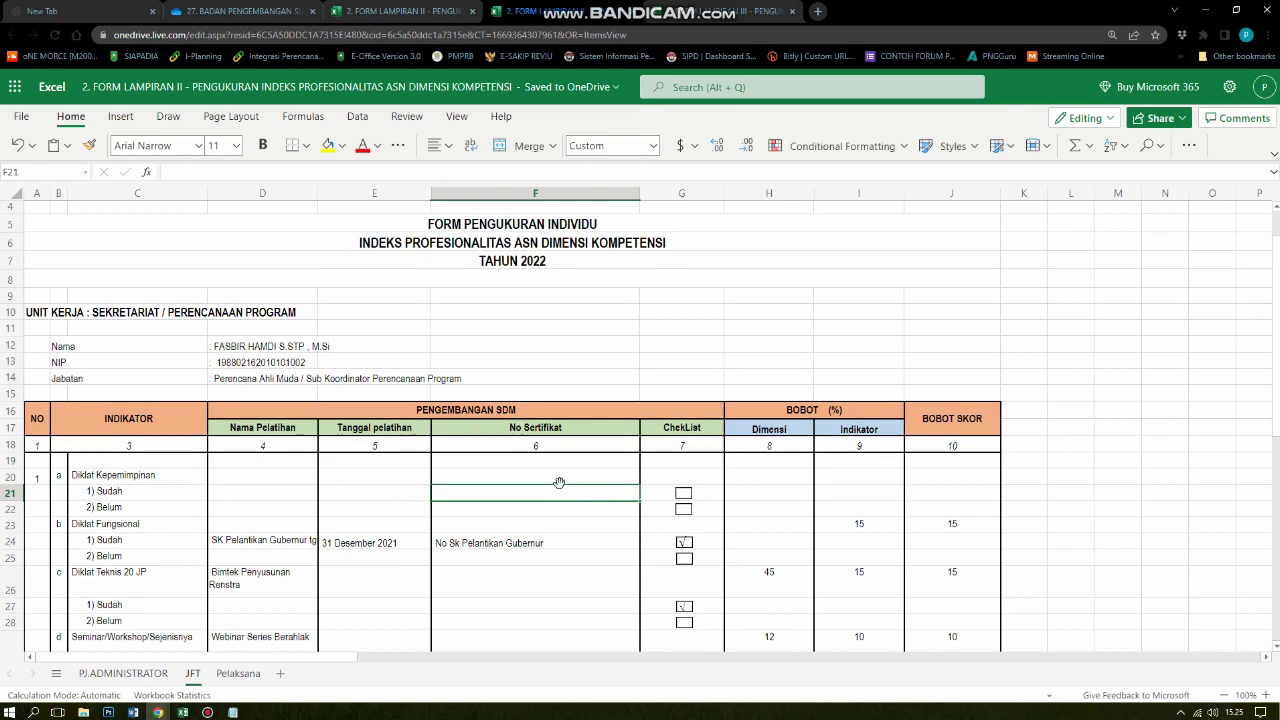
scroll(559, 483, "down", 4)
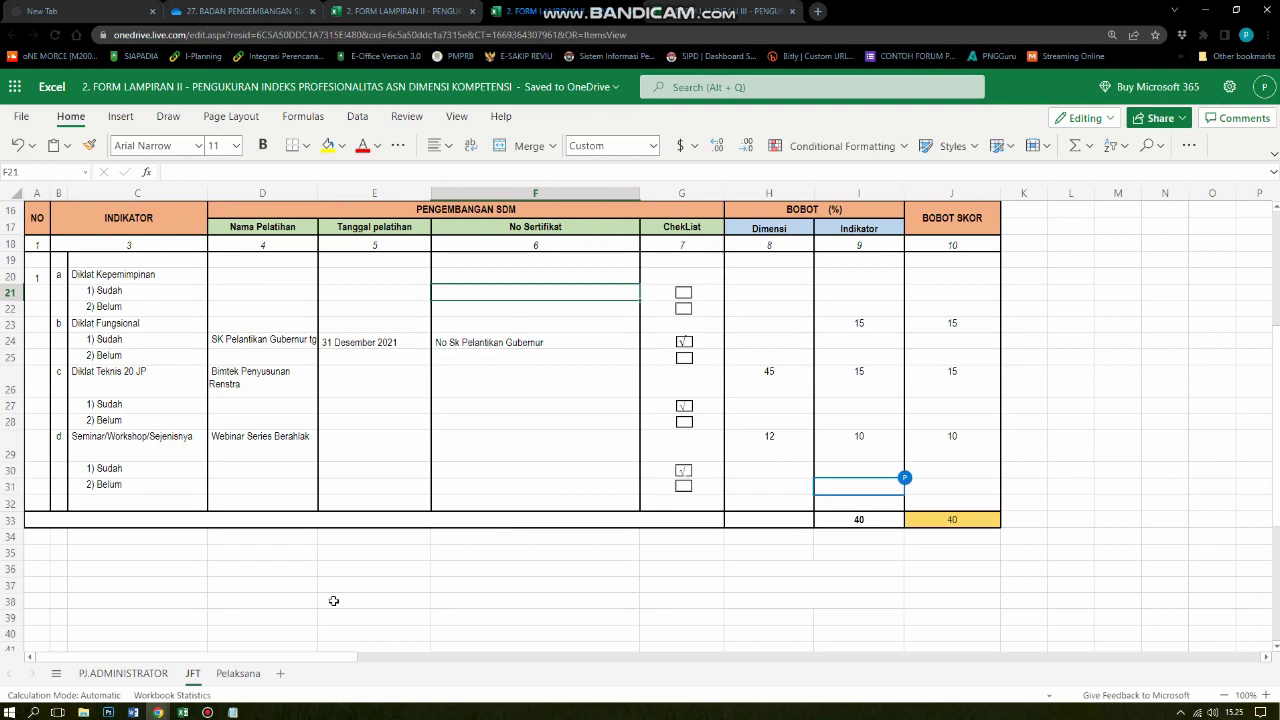
Open the Pelaksana sheet and look over its form, including the Diklat Teknis 20 JP and Seminar/Workshop/Sejenisnya indicators.
left_click(222, 676)
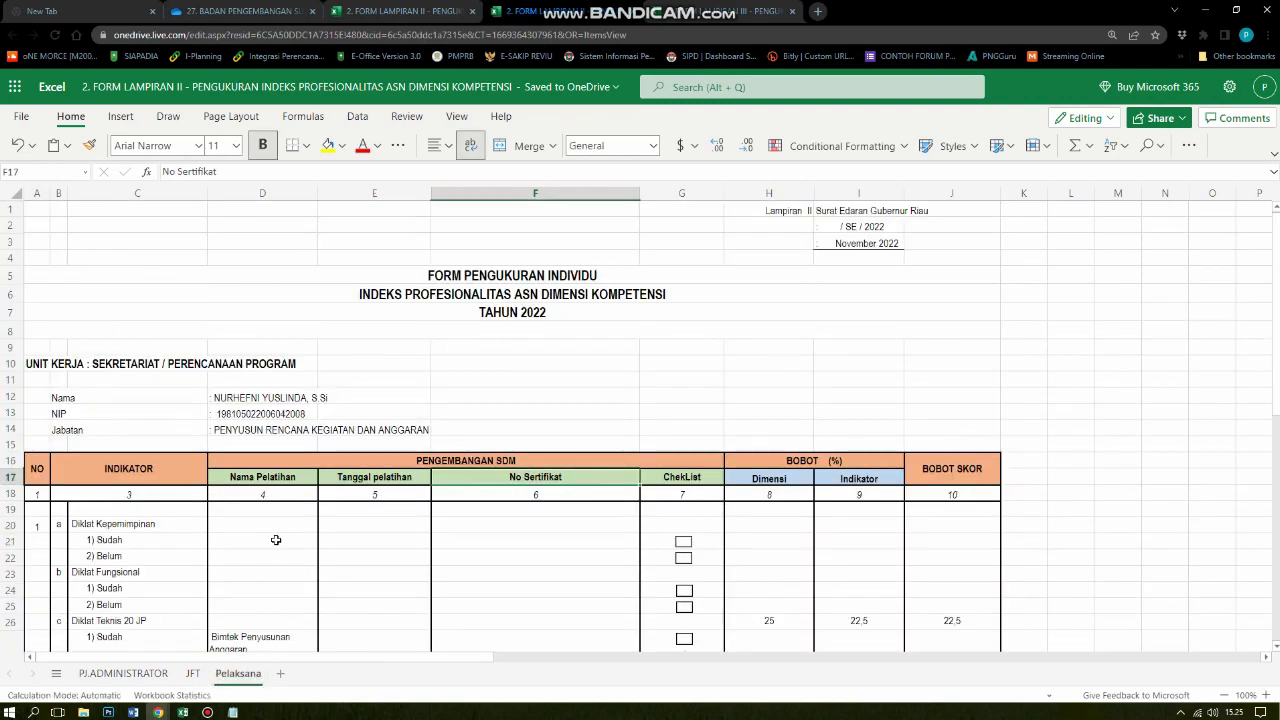
scroll(275, 540, "down", 2)
scroll(275, 540, "up", 2)
scroll(292, 557, "down", 2)
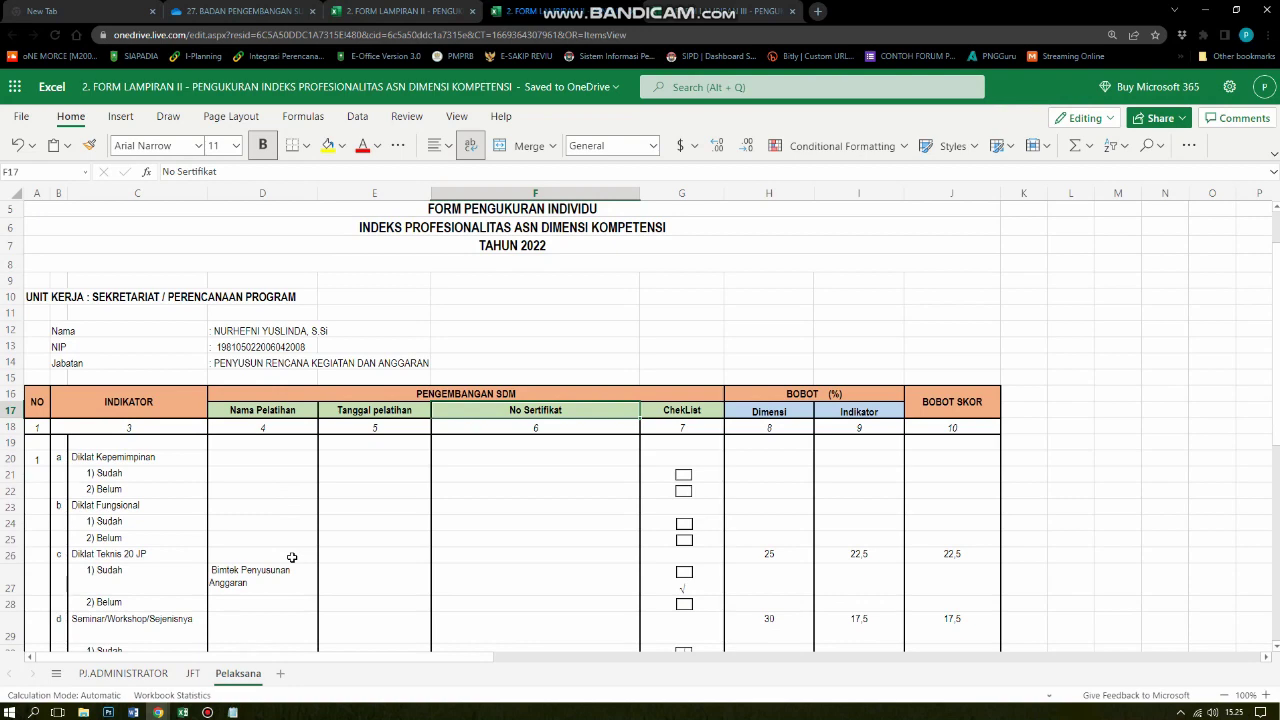
scroll(292, 557, "down", 2)
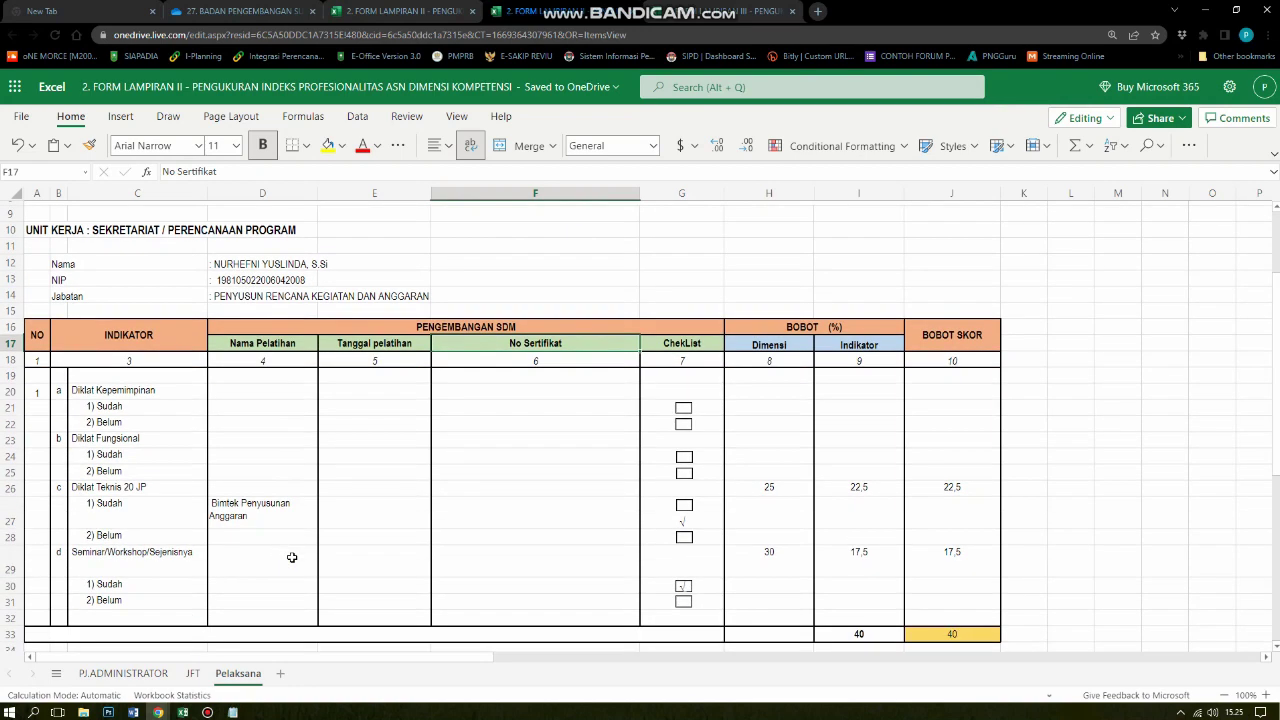
left_click(91, 494)
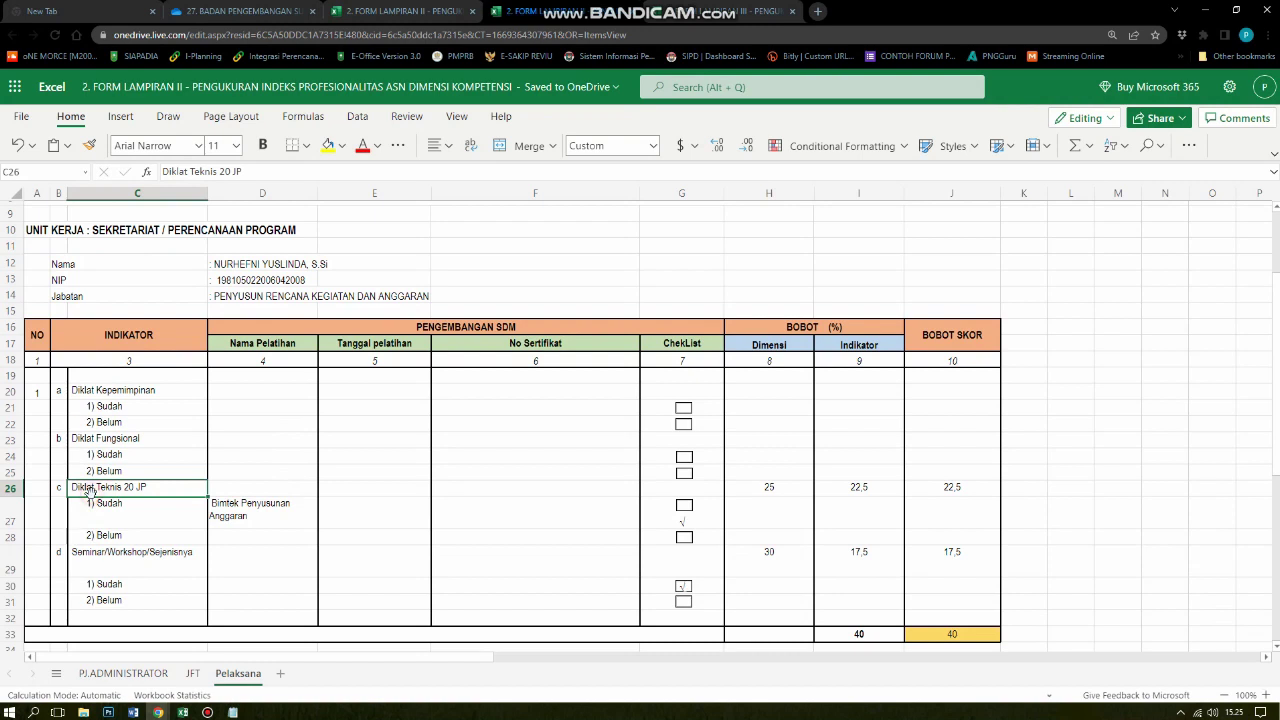
left_click(141, 553)
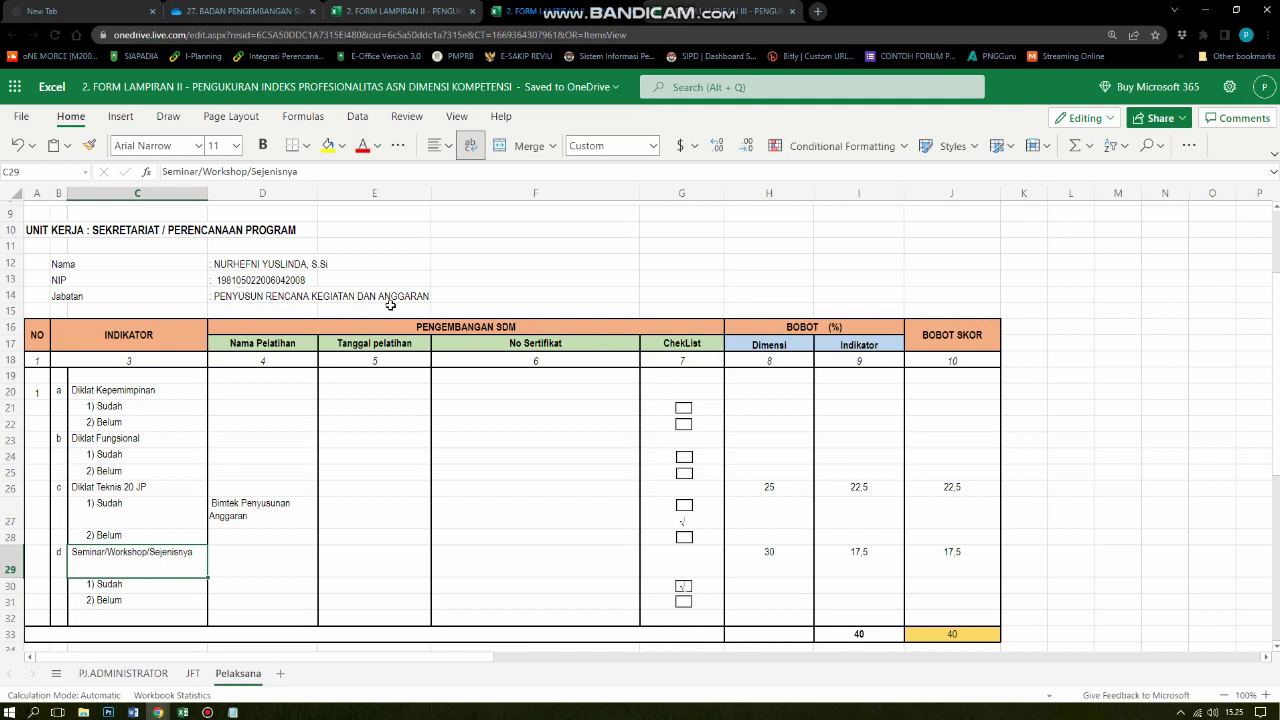
Review the Nama Pelatihan, Tanggal pelatihan and No Sertifikat cells in the Sudah row of Diklat Teknis 20 JP.
left_click(240, 520)
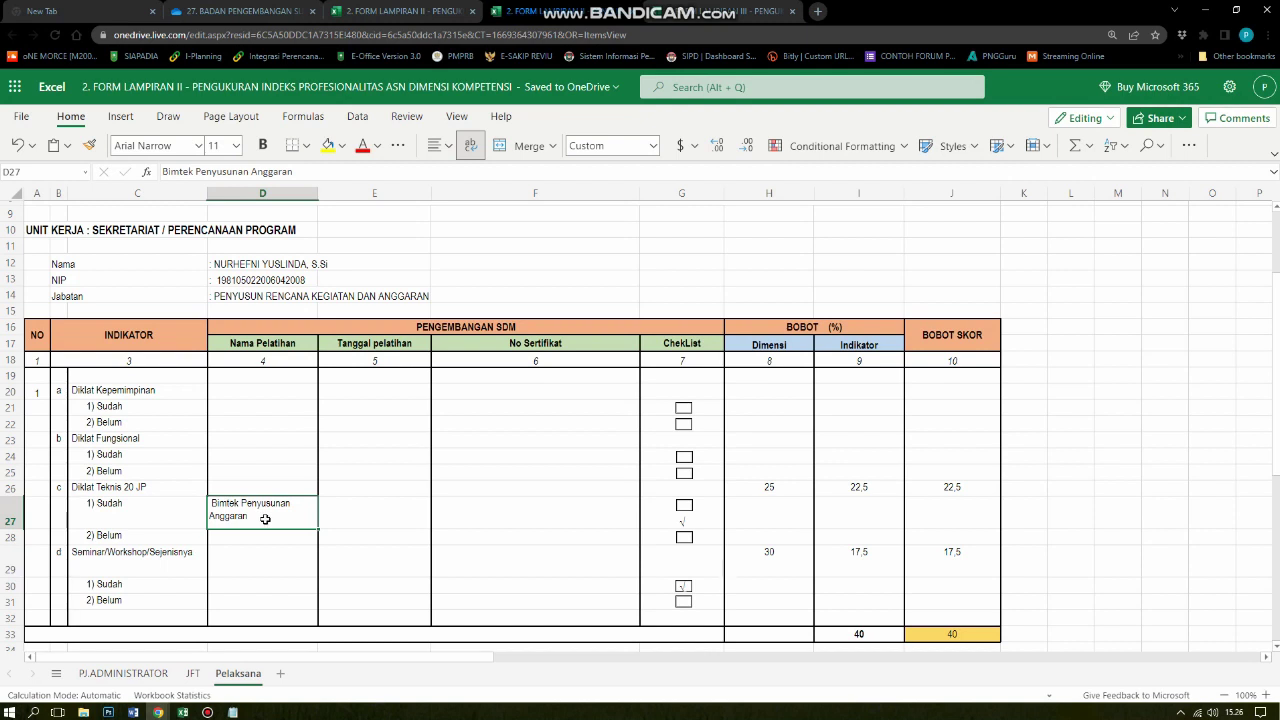
left_click(207, 712)
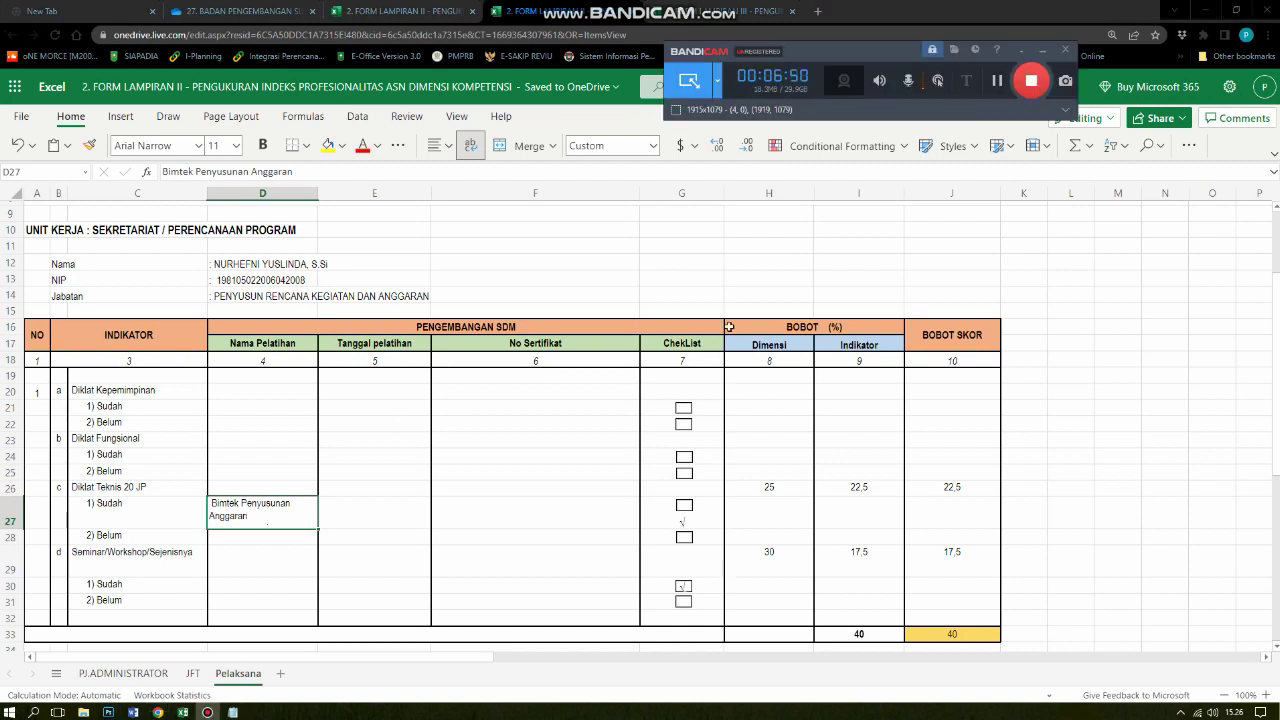
left_click(338, 515)
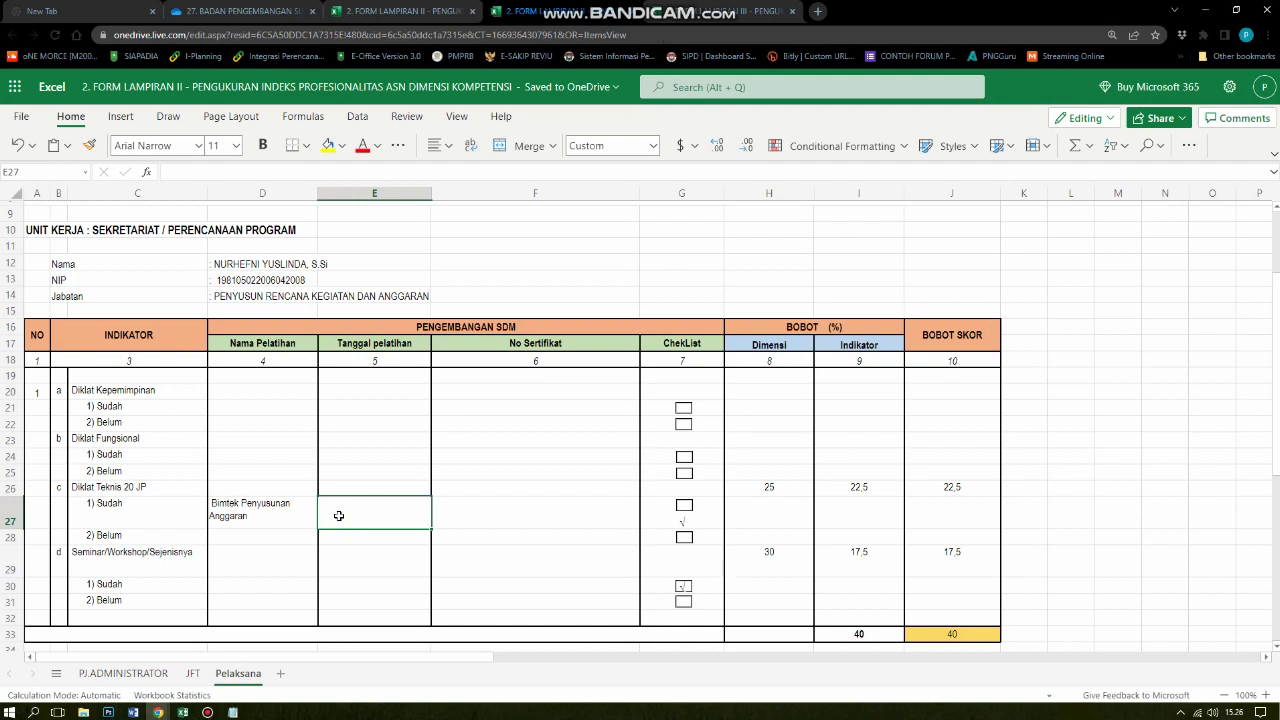
left_click(498, 512)
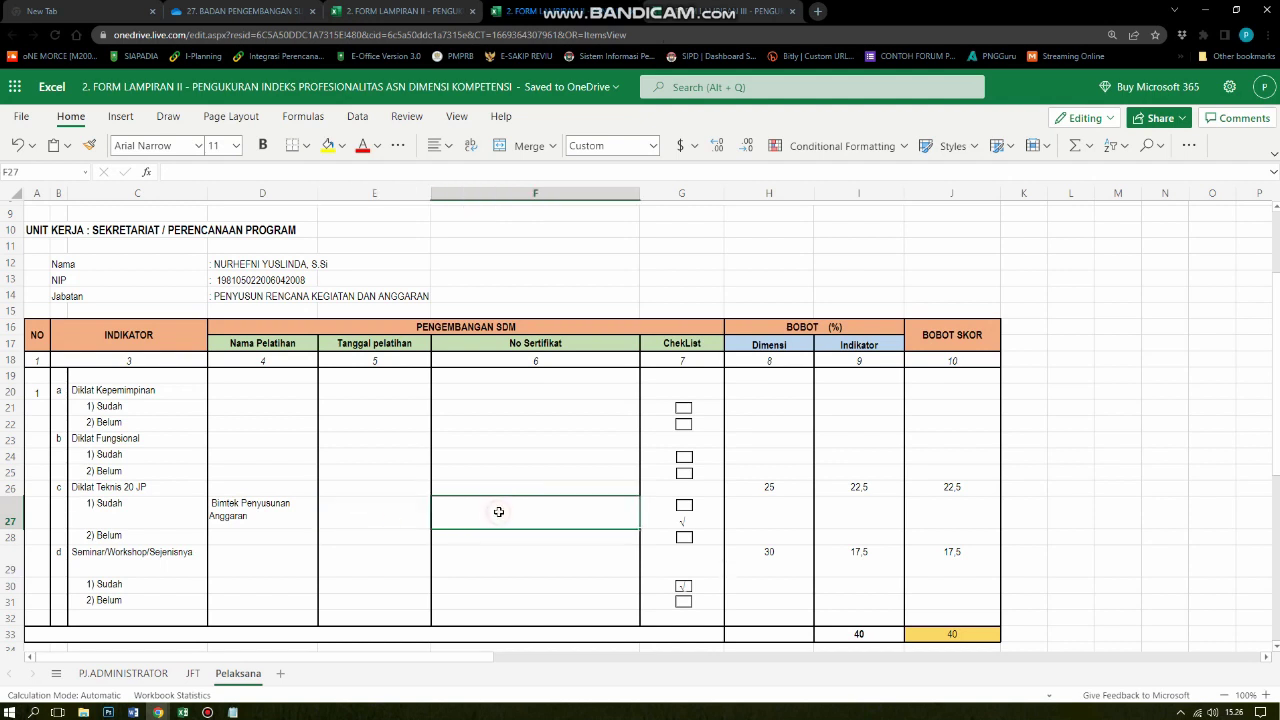
left_click(372, 506)
left_click(510, 512)
left_click(389, 509)
left_click(457, 512)
left_click(360, 517)
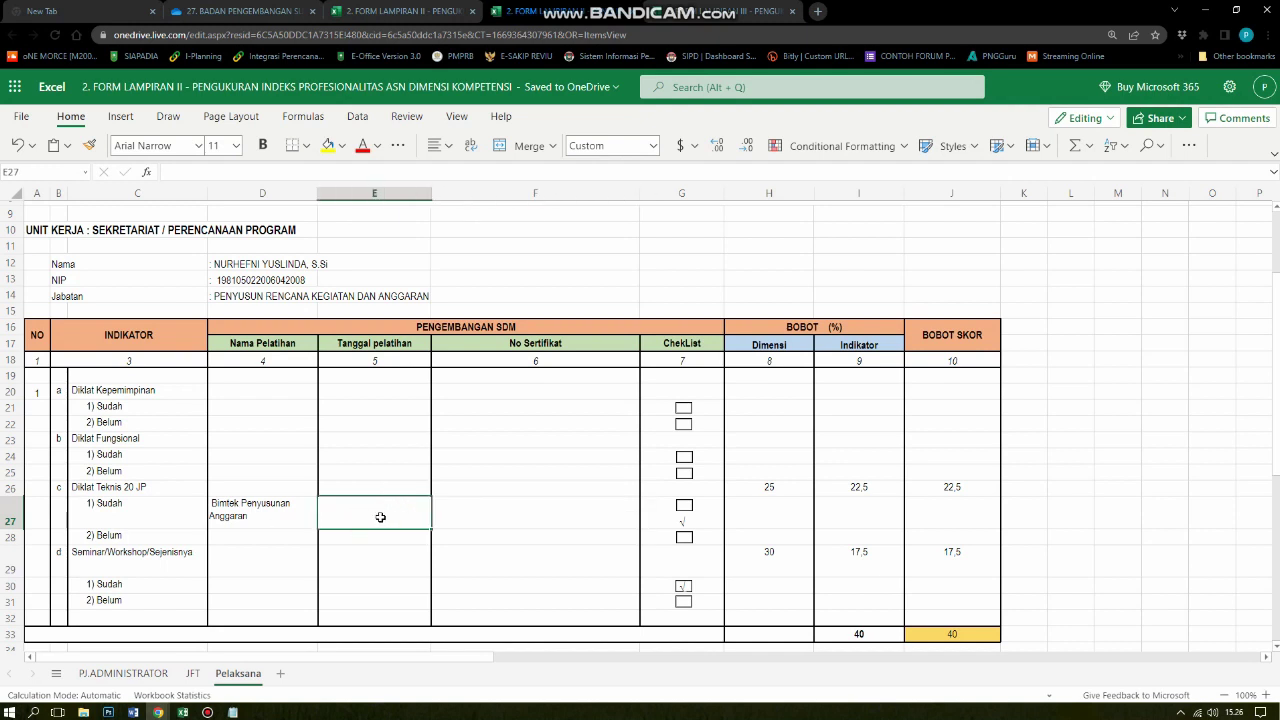
left_click(292, 514)
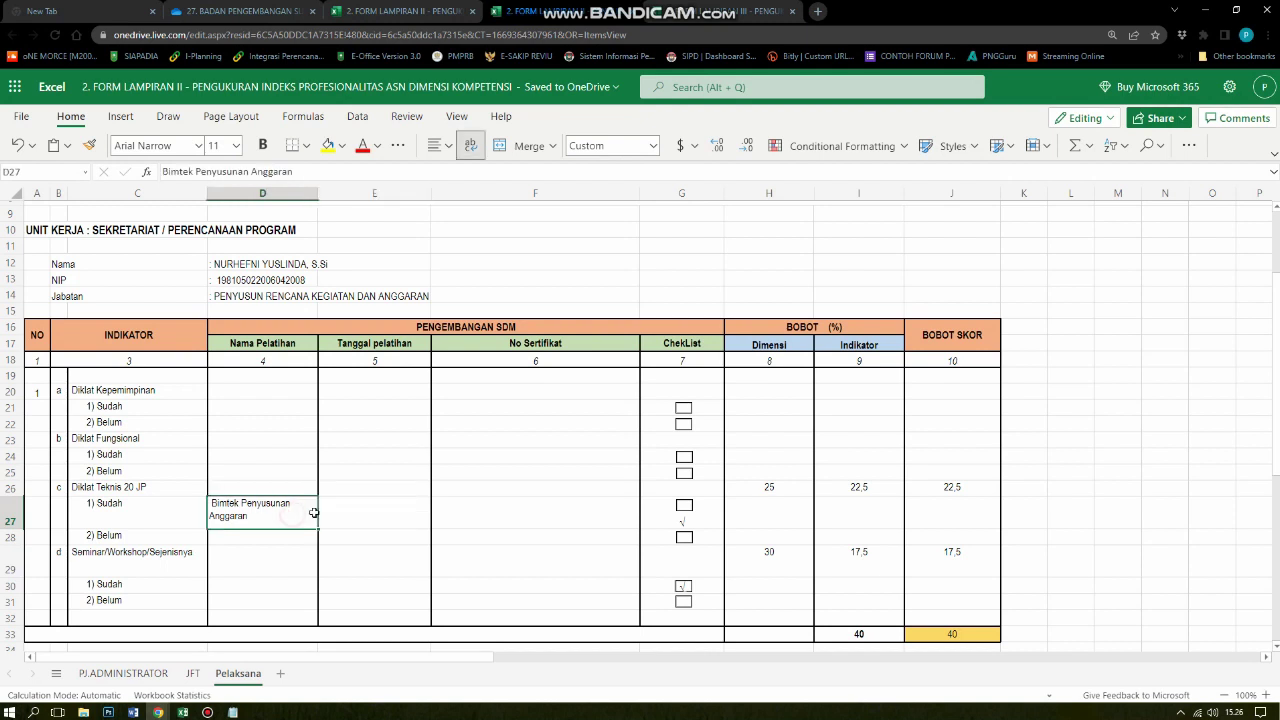
Examine the Dimensi, Indikator and Bobot Skor cells of the Diklat Teknis 20 JP row against its Bimtek Penyusunan Anggaran entry.
left_click(673, 521)
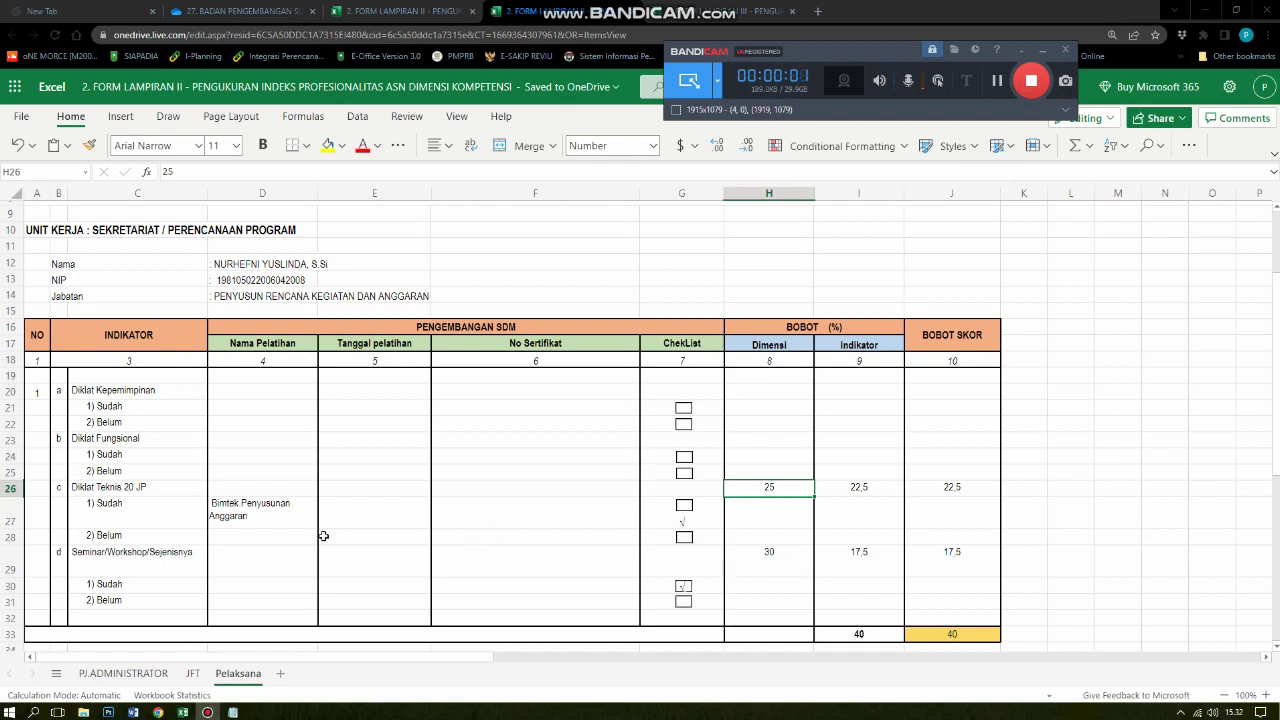
left_click(250, 512)
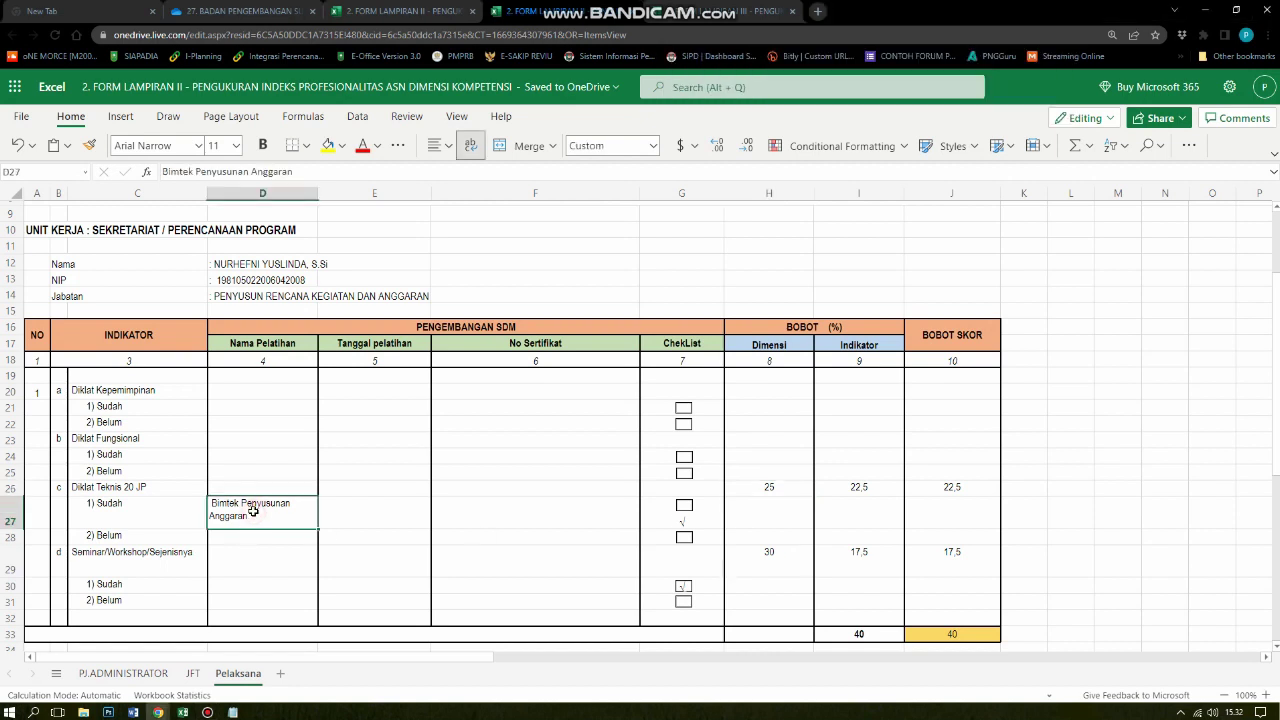
left_click(758, 487)
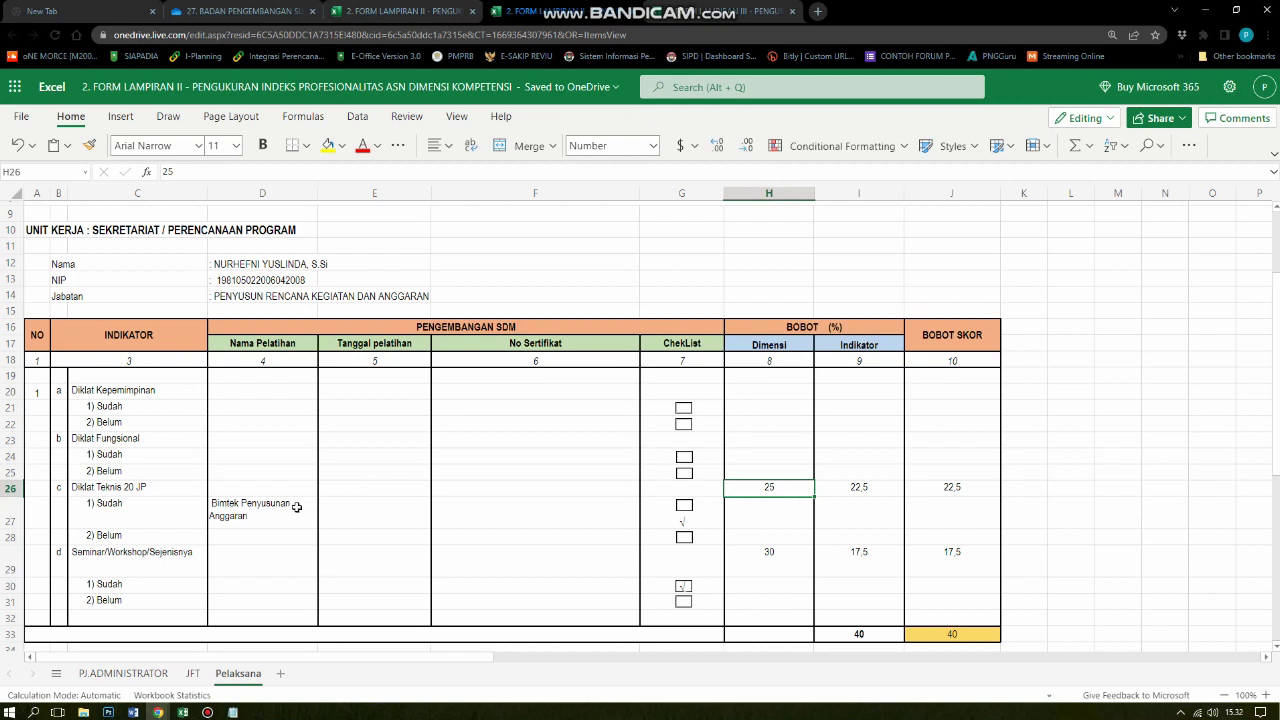
left_click(773, 506)
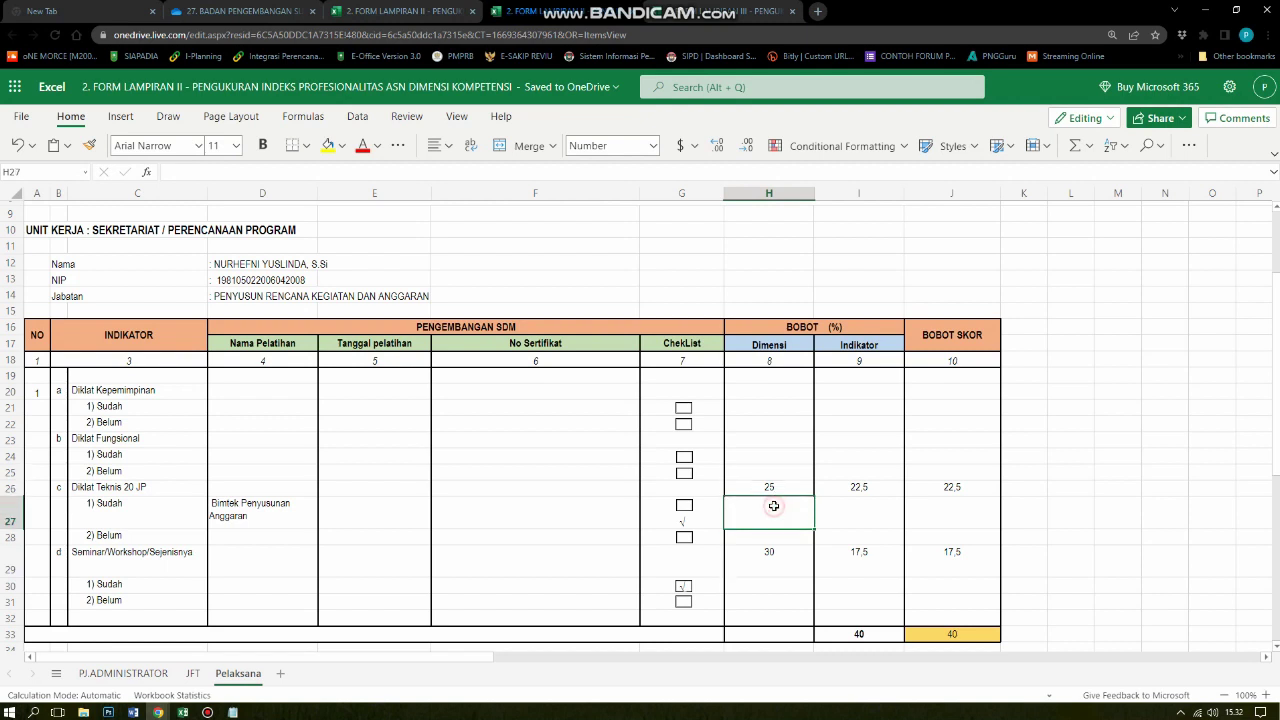
left_click(767, 488)
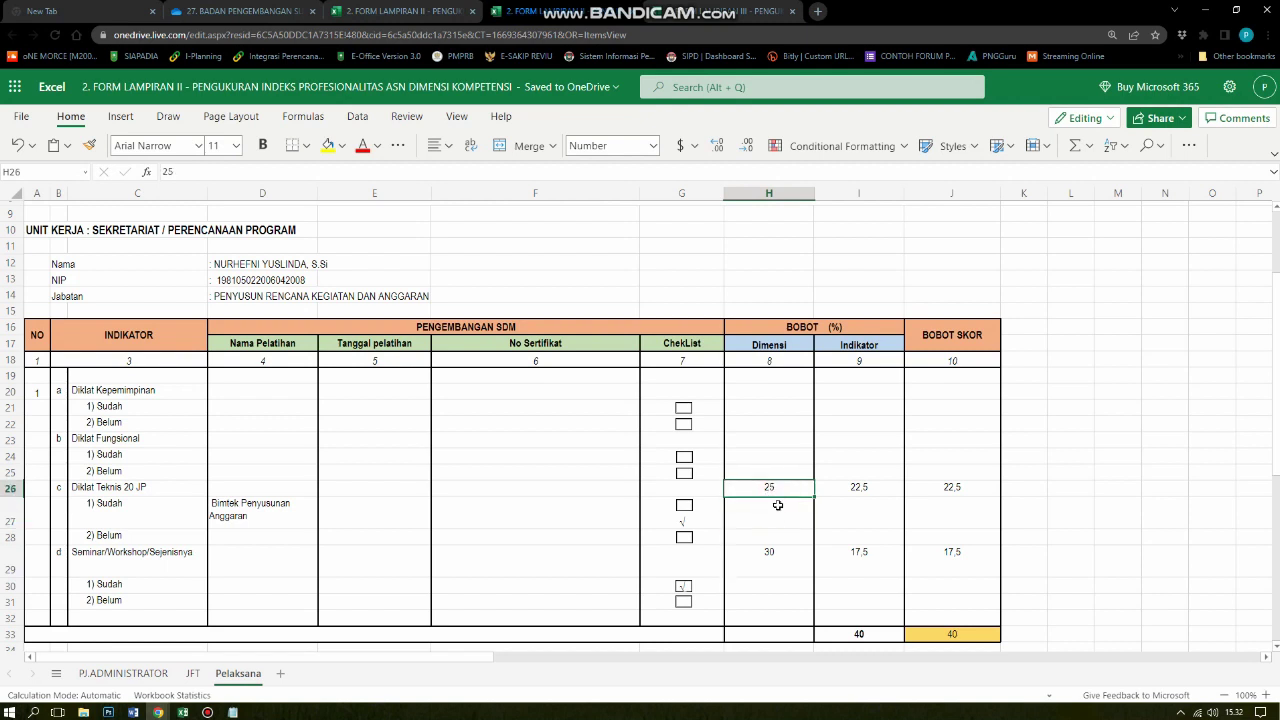
left_click(850, 490)
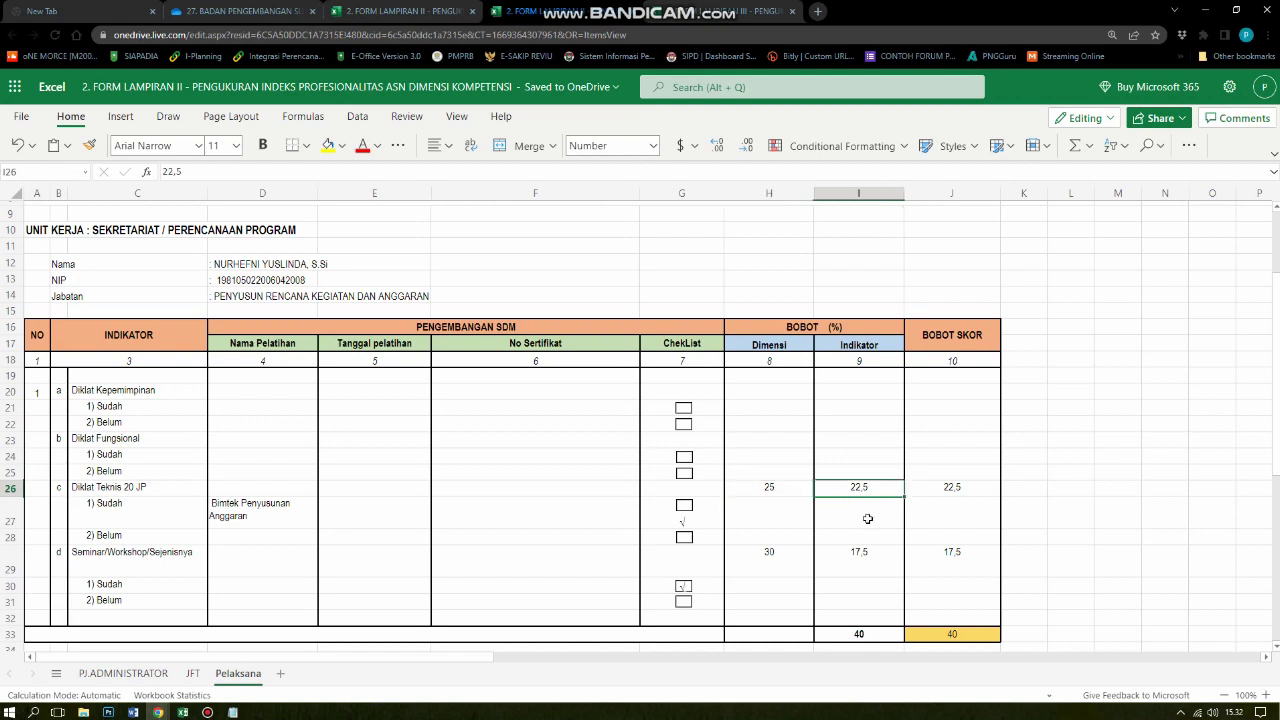
left_click(868, 519)
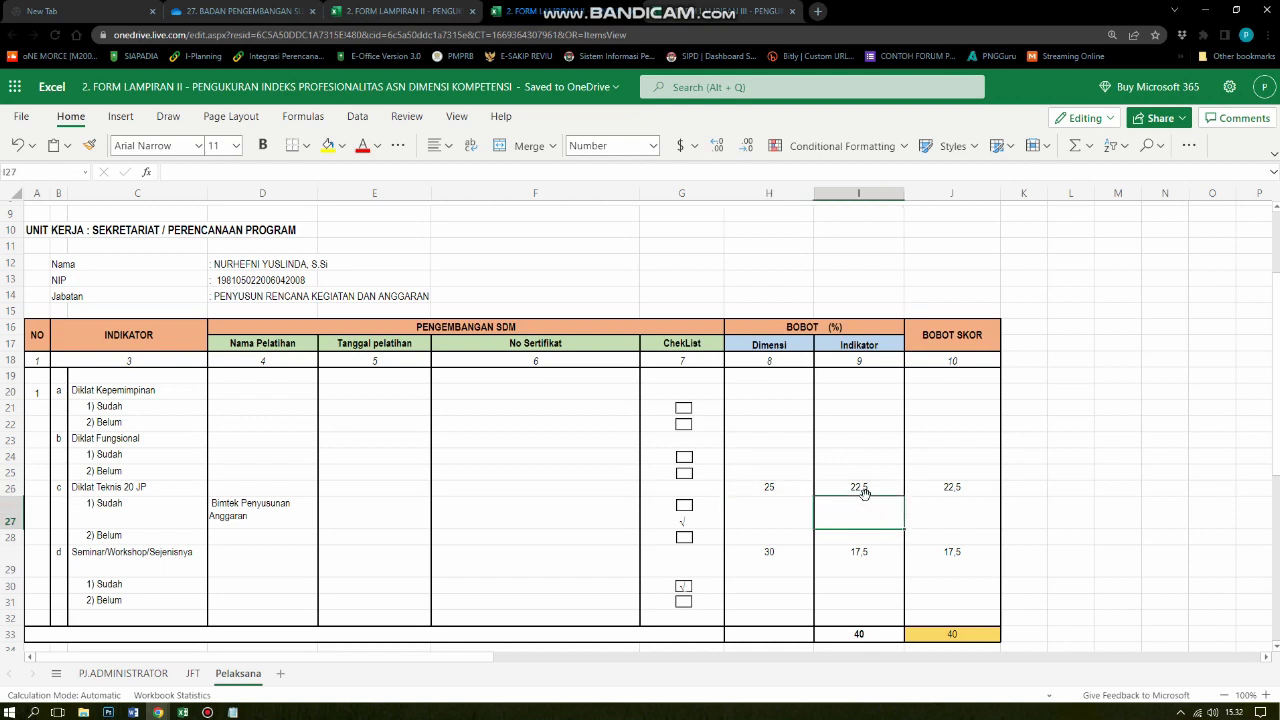
left_click(865, 490)
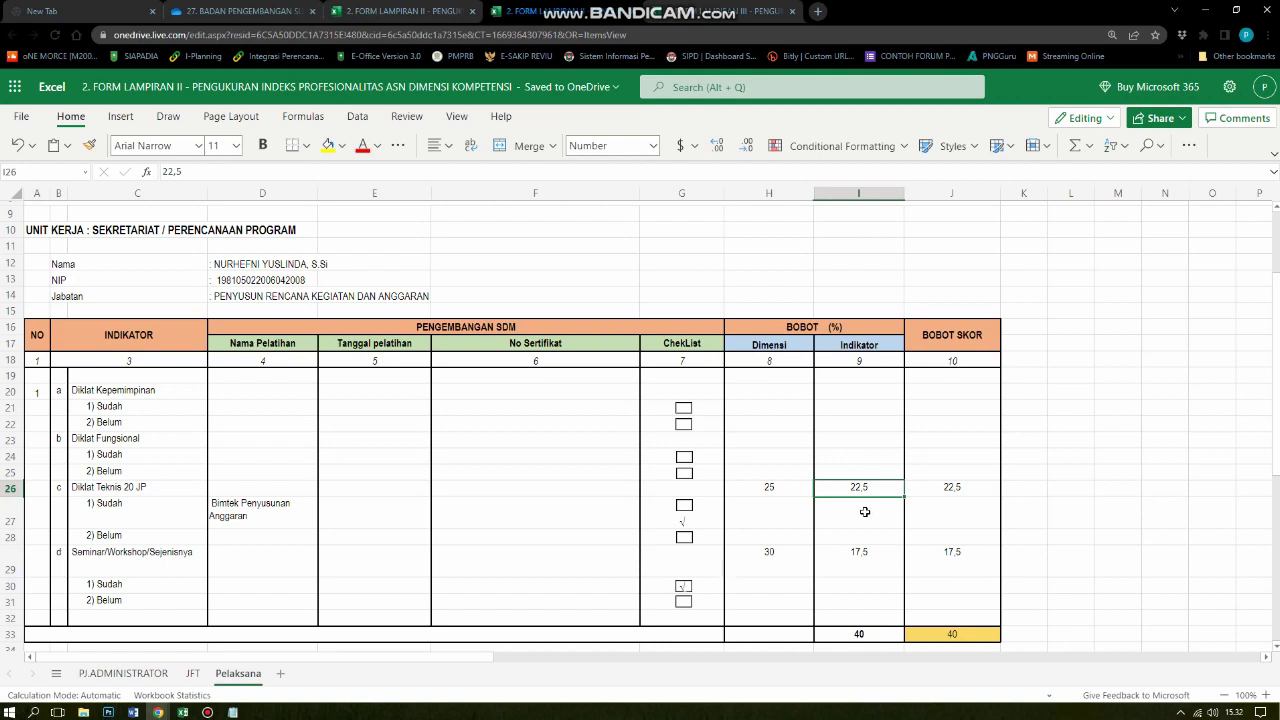
left_click(868, 512)
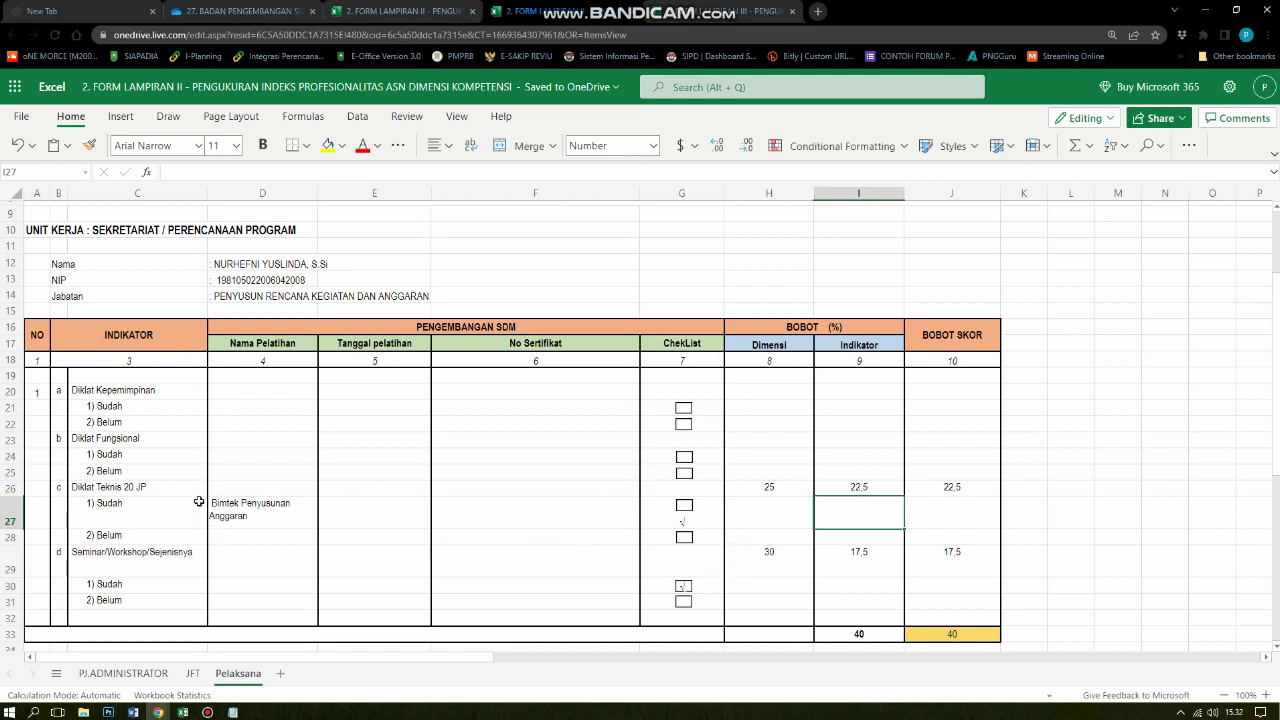
left_click(860, 490)
left_click(949, 492)
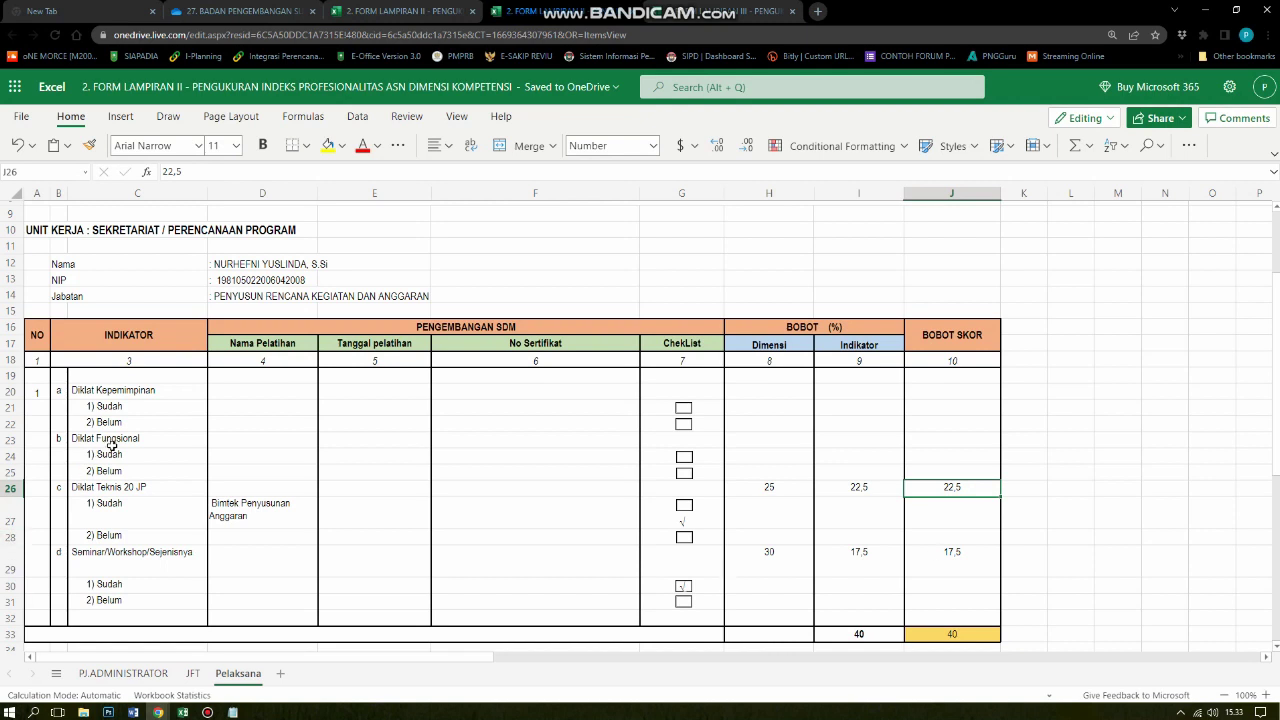
Review the Seminar/Workshop/Sejenisnya row's Nama Pelatihan and Tanggal pelatihan cells together with its Dimensi, Indikator and Bobot Skor cells.
left_click(116, 553)
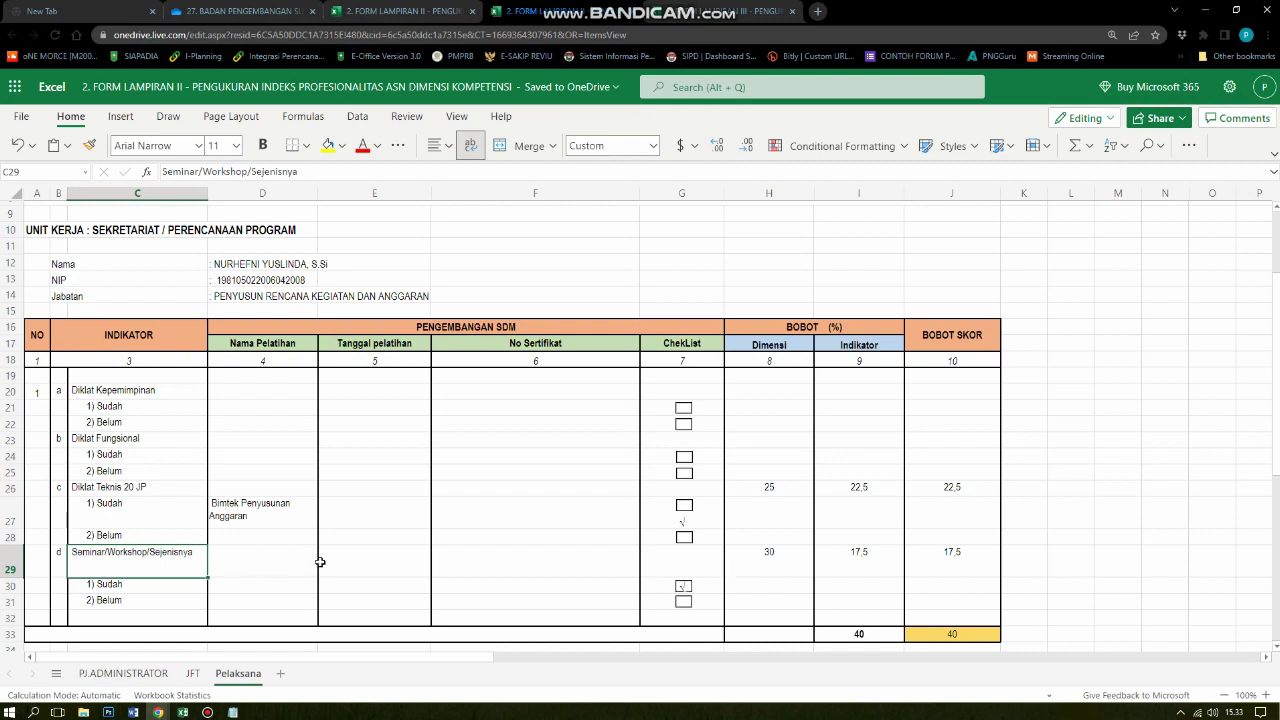
left_click(258, 570)
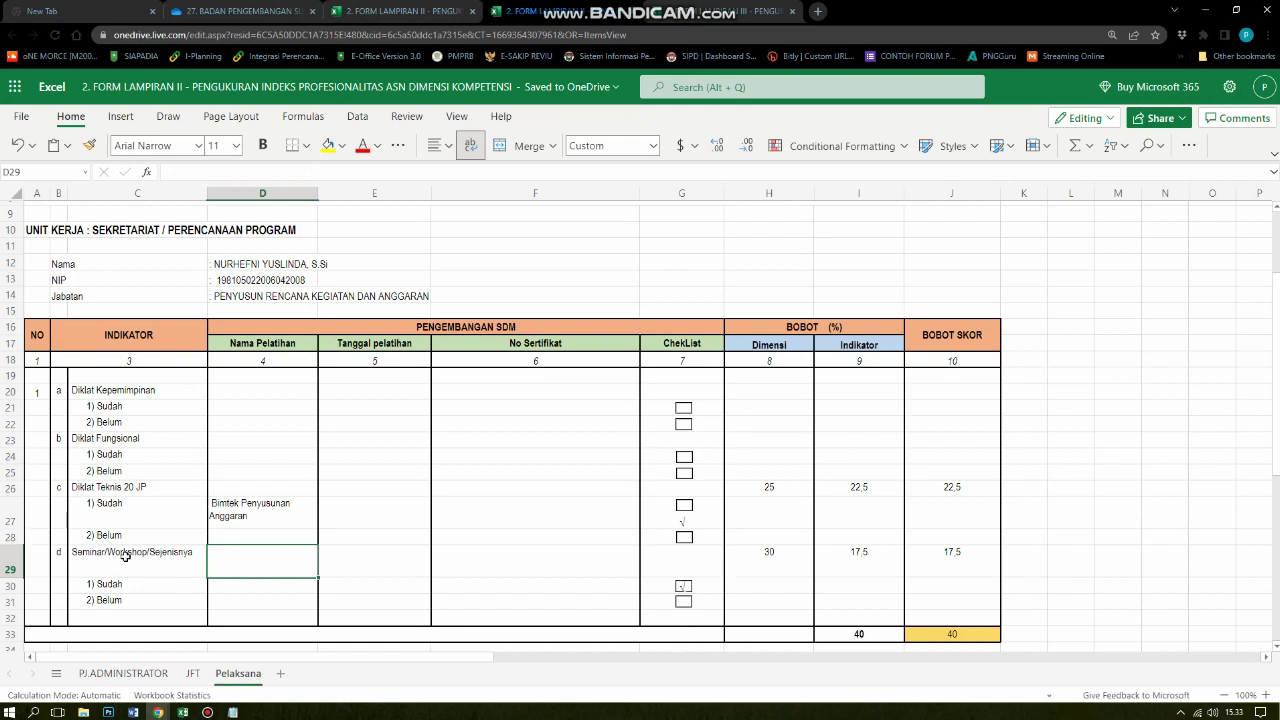
left_click(770, 547)
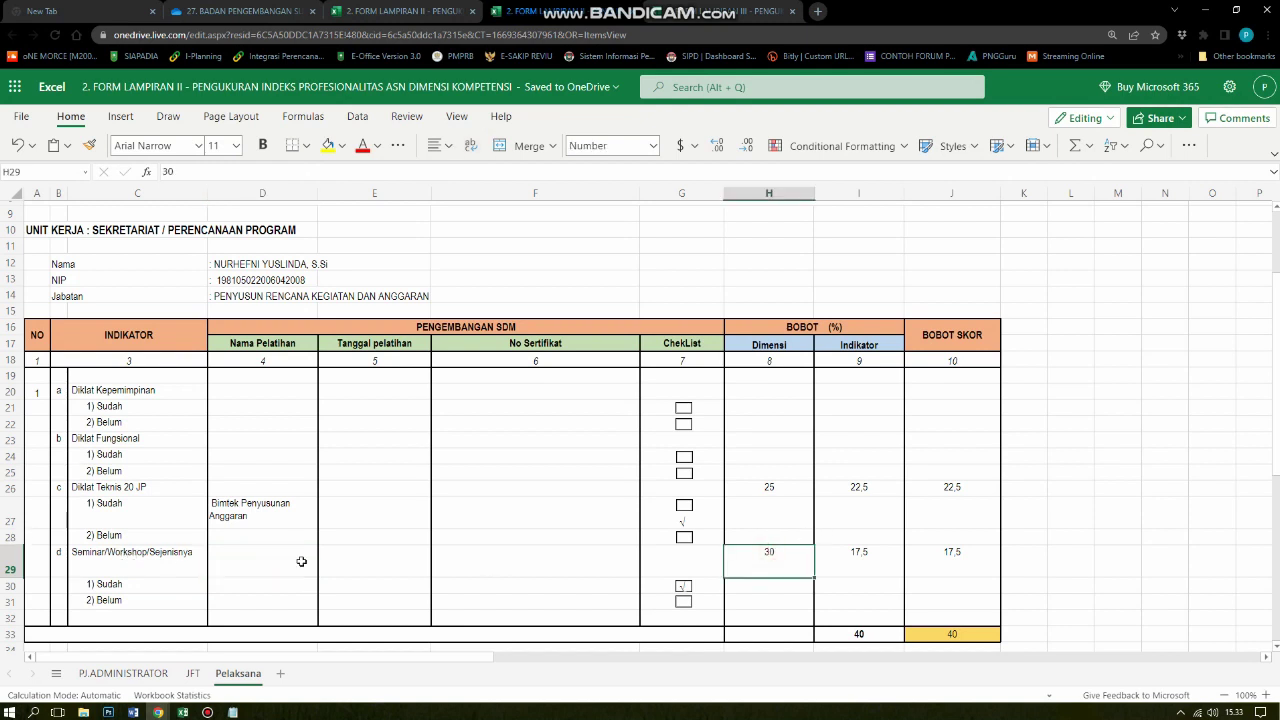
left_click(262, 566)
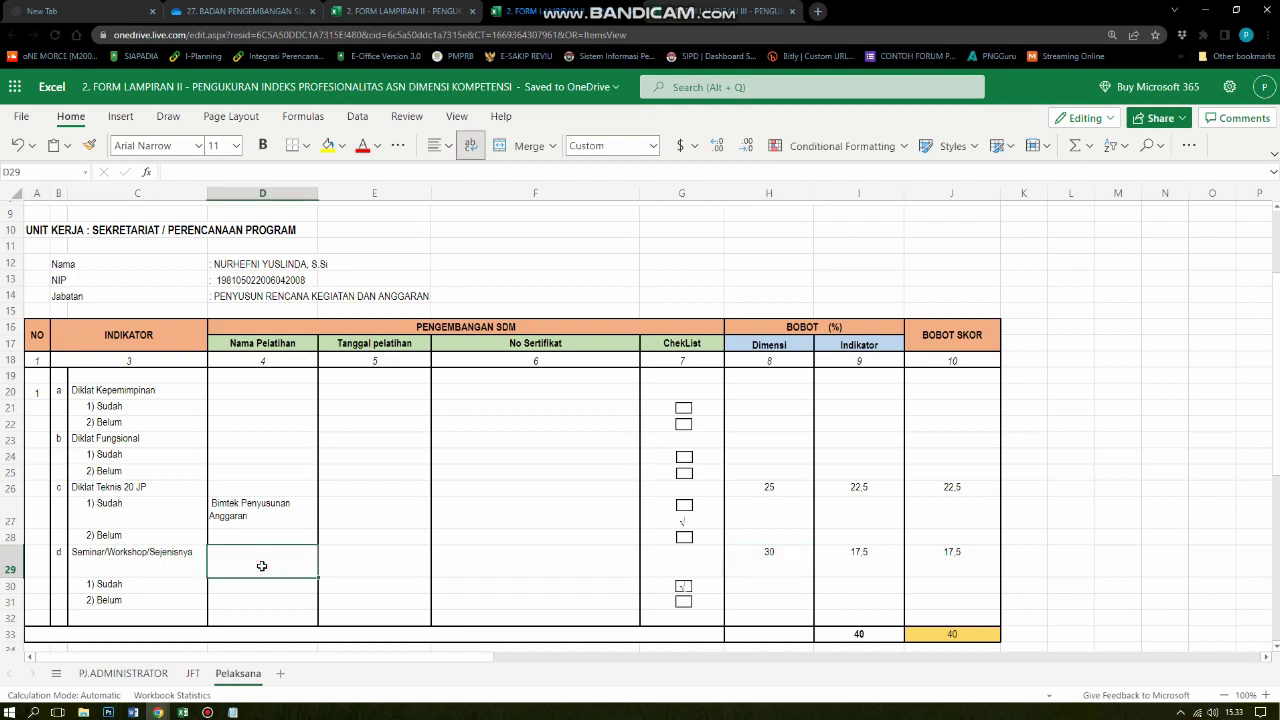
left_click(357, 567)
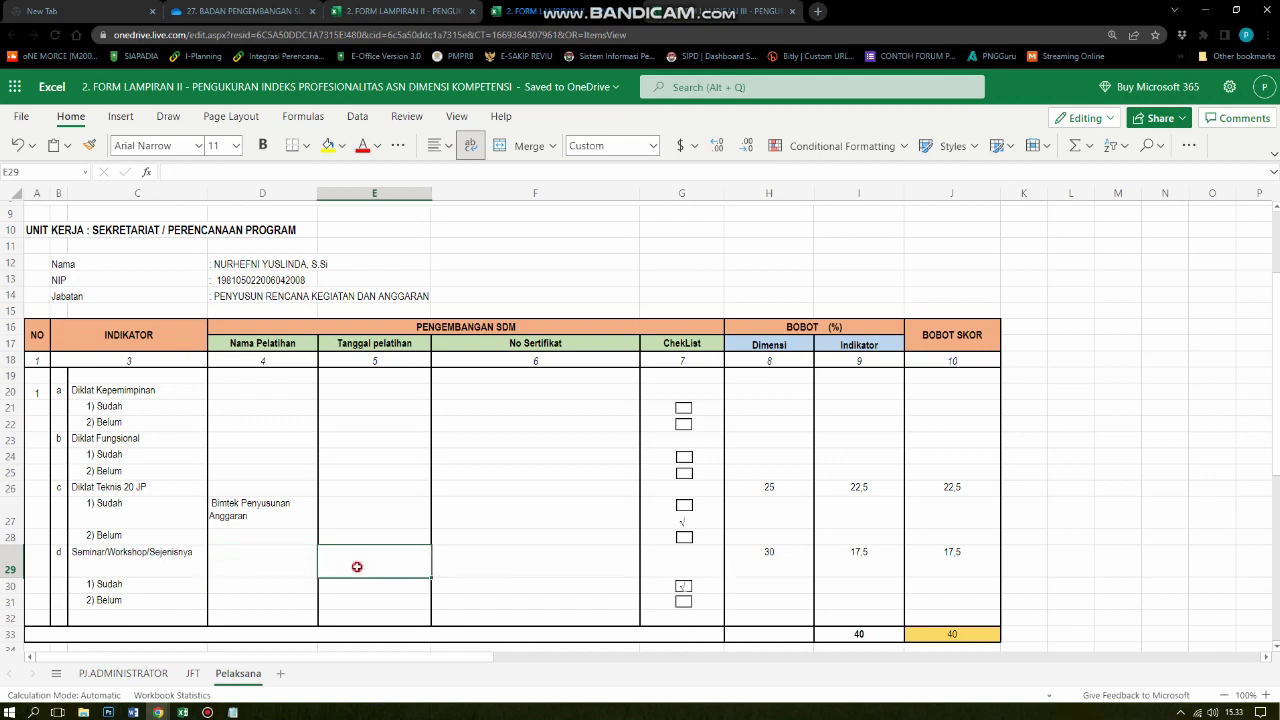
left_click(258, 567)
left_click(354, 563)
left_click(272, 562)
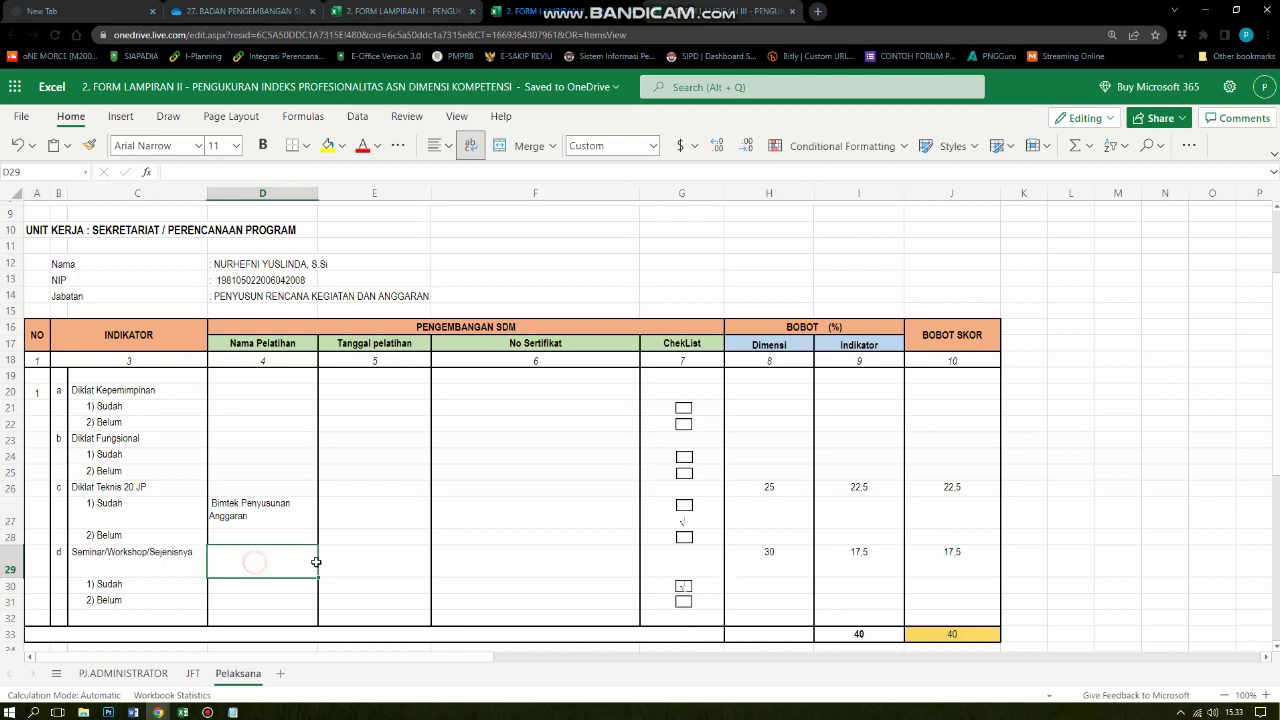
left_click(748, 565)
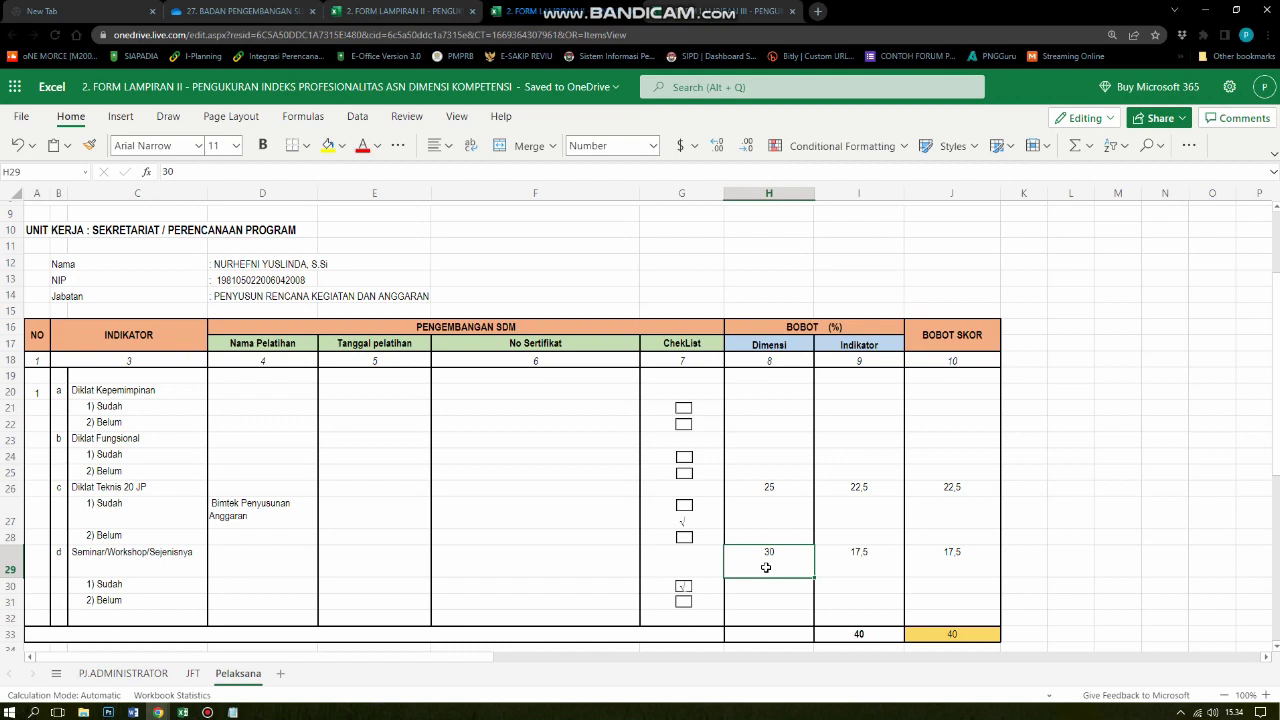
left_click(842, 564)
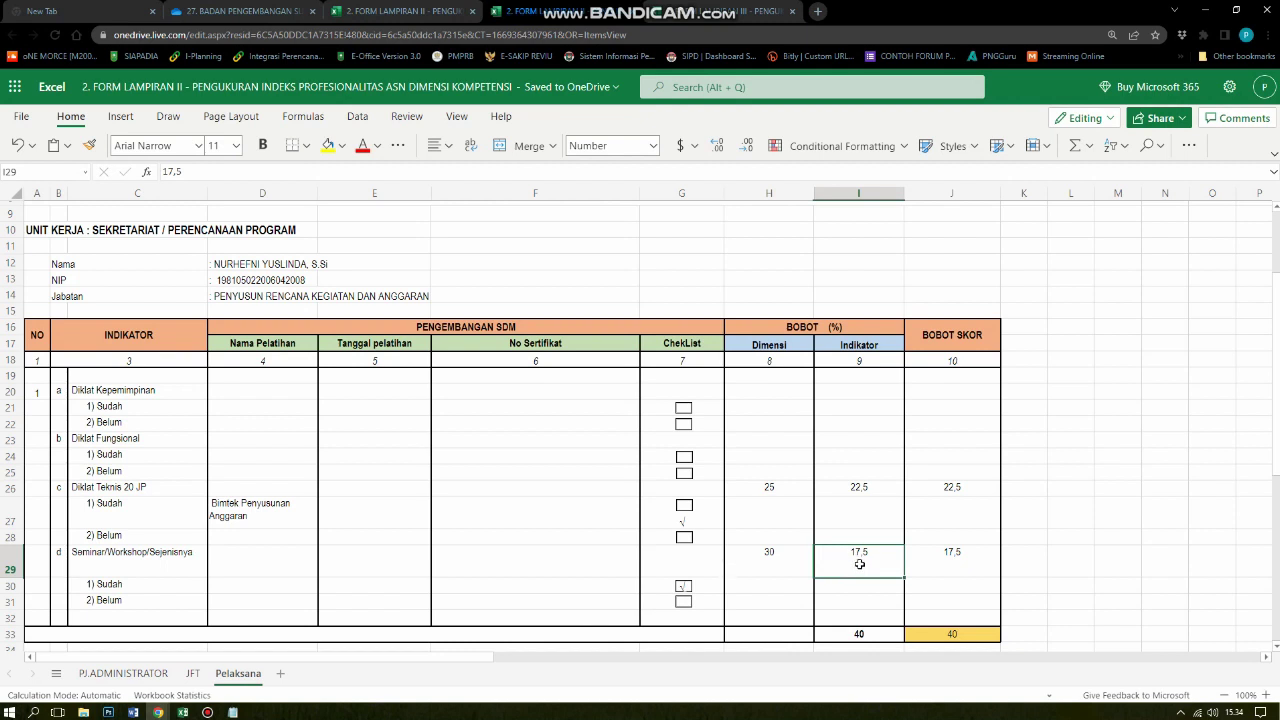
left_click(948, 564)
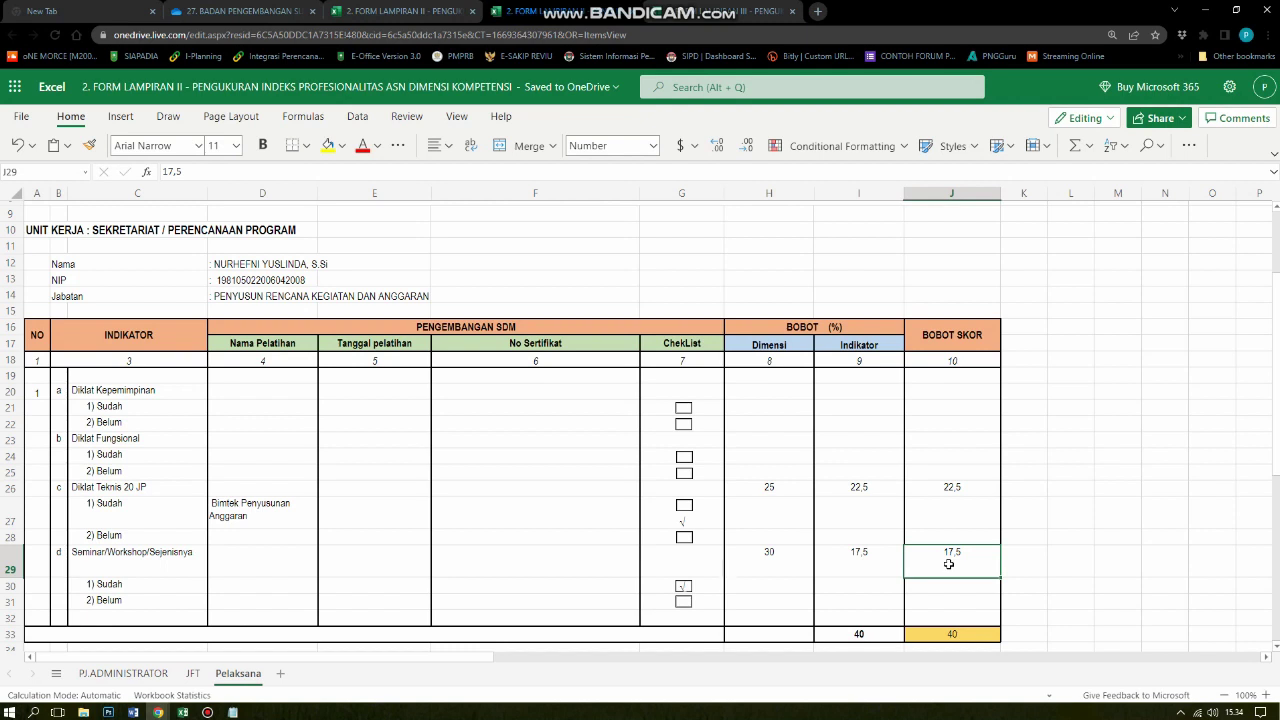
Inspect the Indikator and Bobot Skor totals in row 33 and look over the whole Pelaksana form.
left_click(876, 637)
left_click(925, 636)
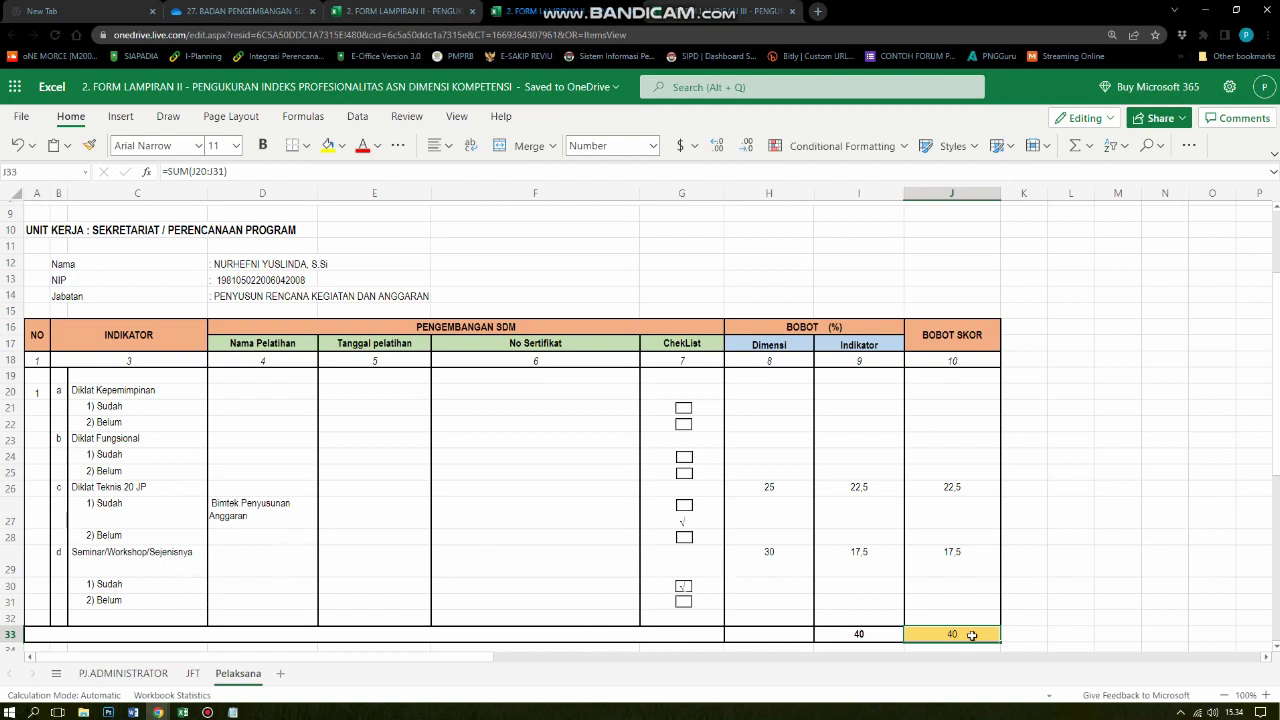
left_click(880, 637)
left_click(953, 635)
left_click(1024, 630)
left_click(958, 635)
scroll(265, 630, "up", 3)
scroll(357, 586, "down", 3)
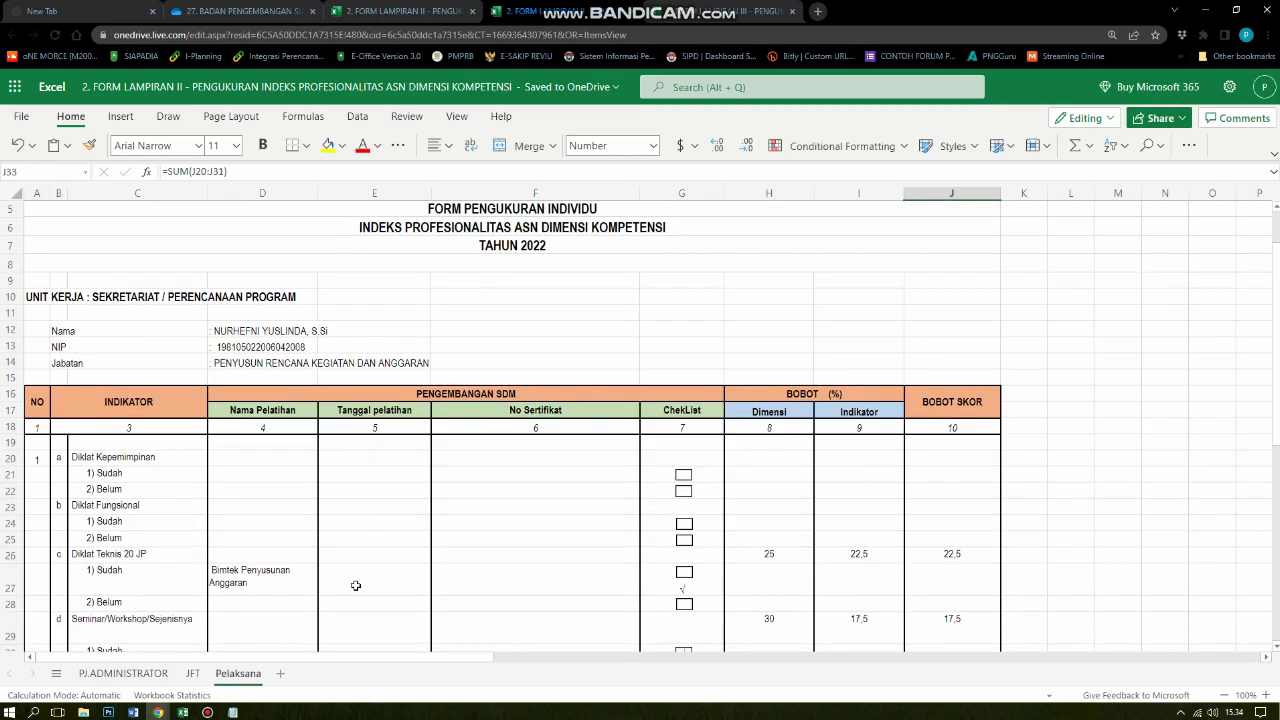
scroll(294, 623, "up", 3)
scroll(294, 623, "down", 3)
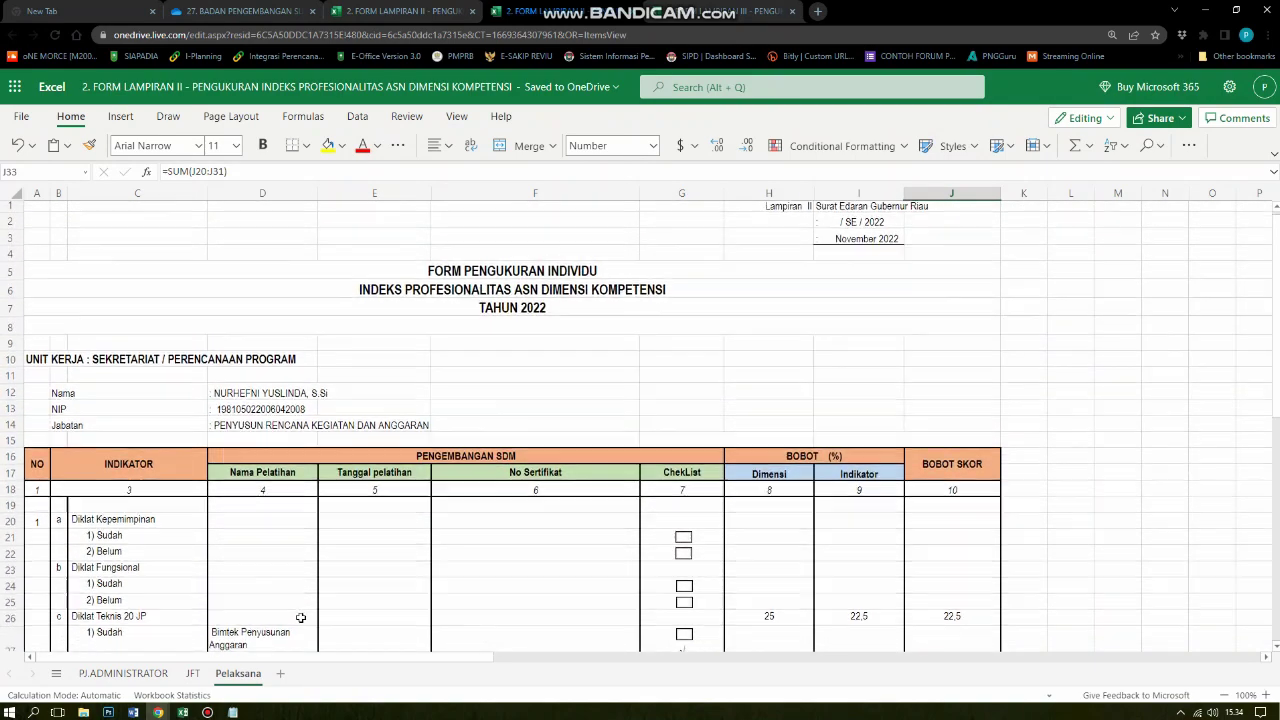
scroll(300, 628, "up", 3)
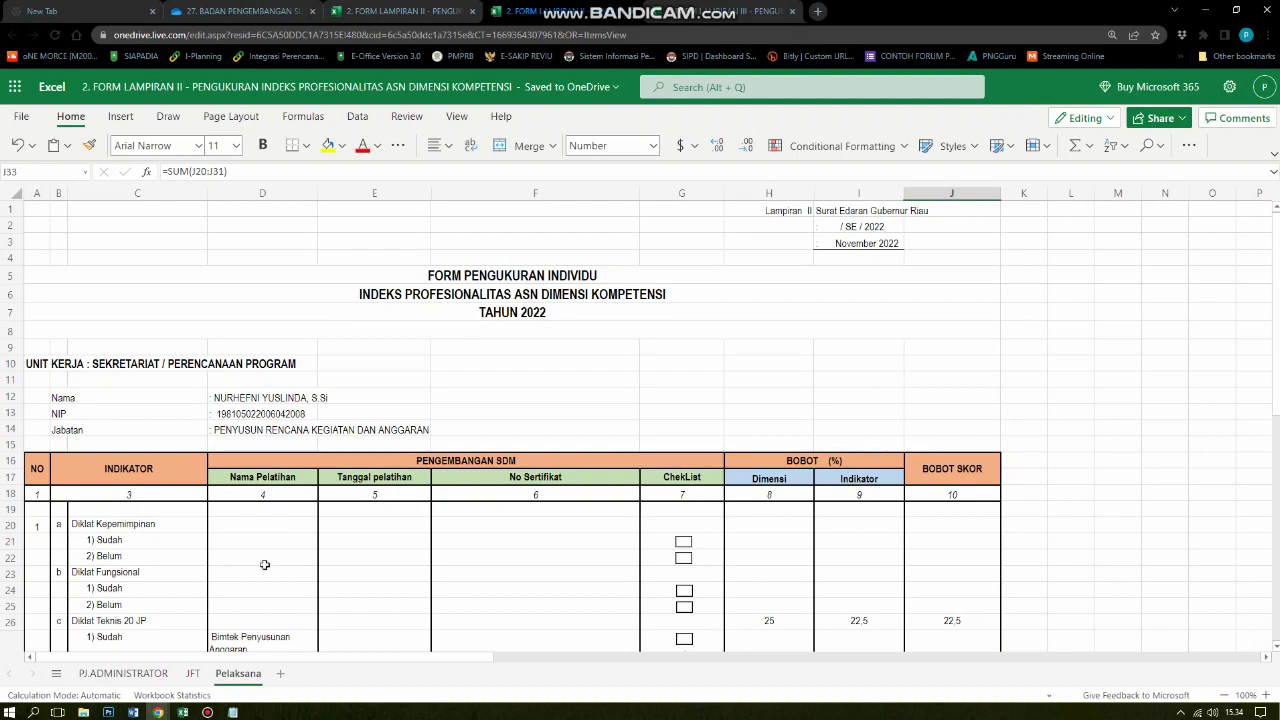
scroll(265, 566, "down", 3)
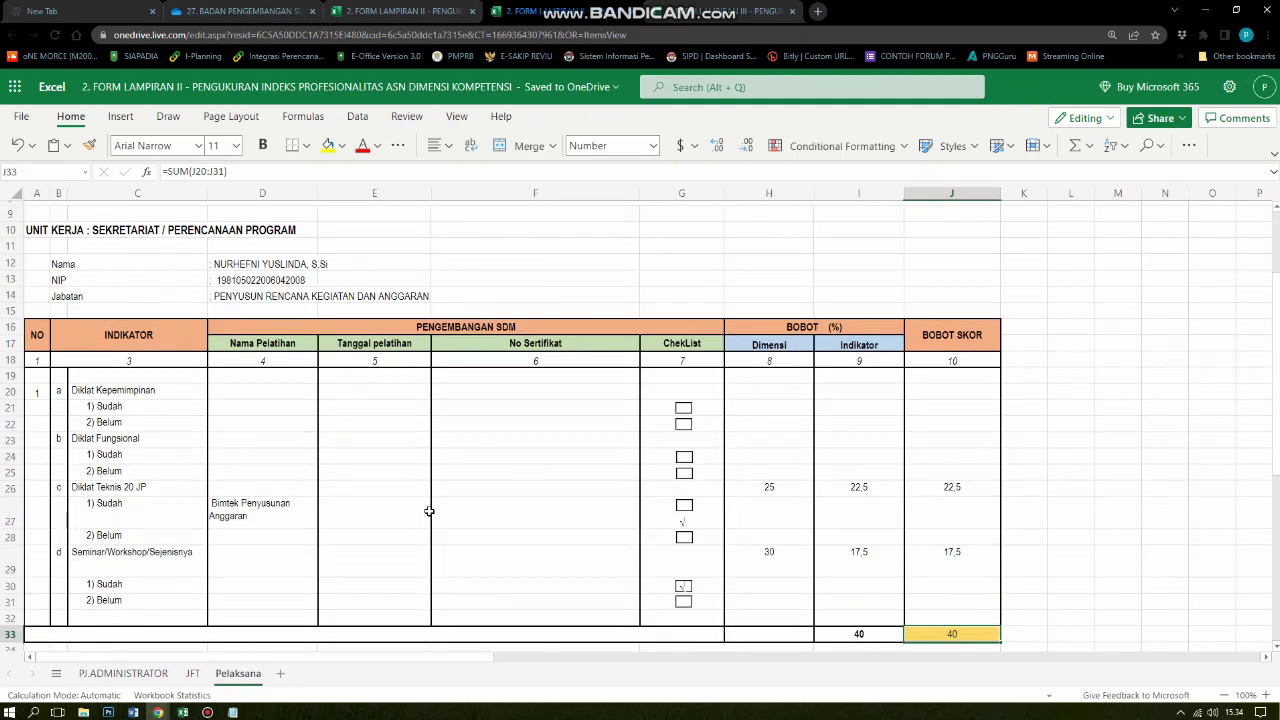
scroll(425, 517, "up", 3)
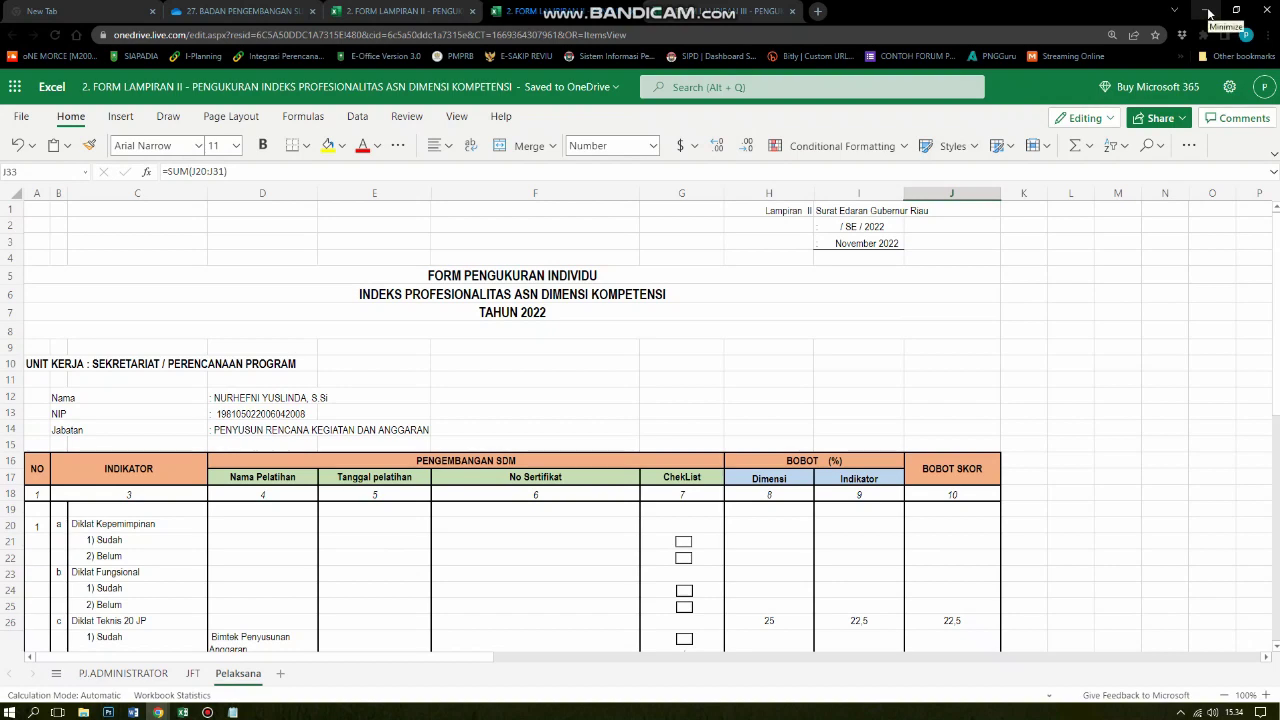
Switch to the OneDrive folder 27. BADAN PENGEMBANGAN SUMBER DAYA MANUSIA and open the 3. FORM LAMPIRAN III workbook.
left_click(240, 11)
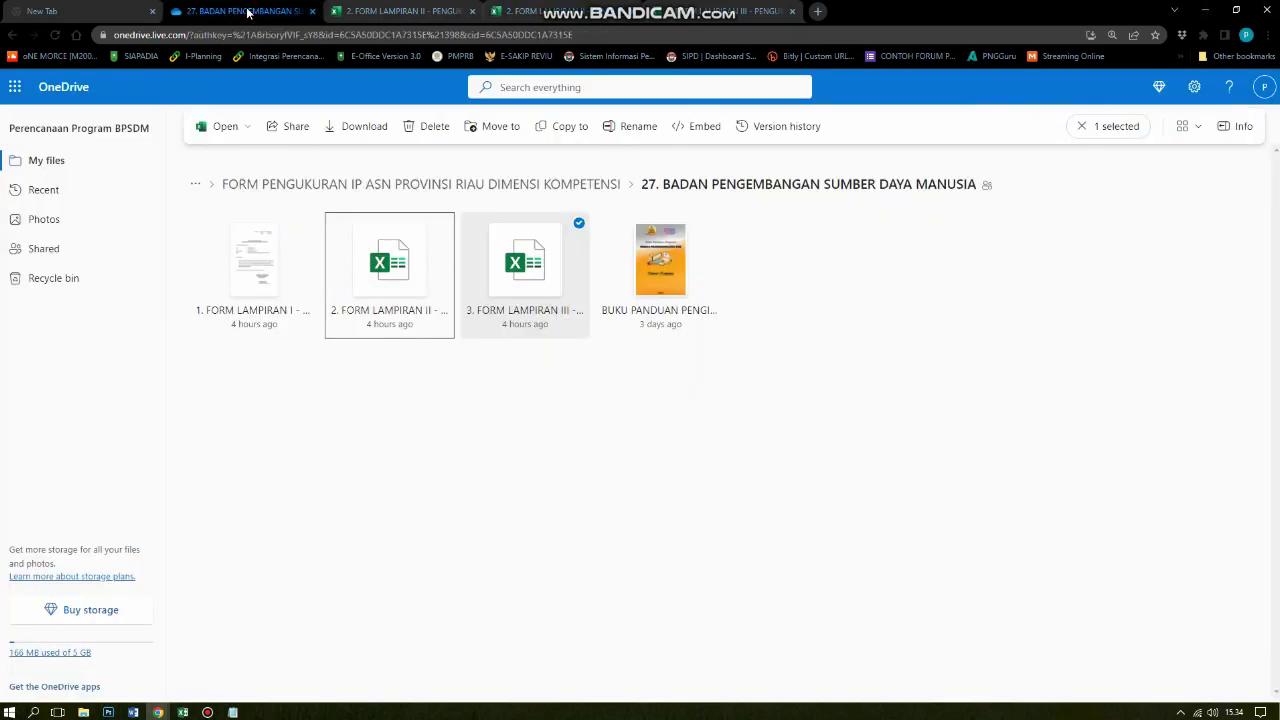
left_click(510, 262)
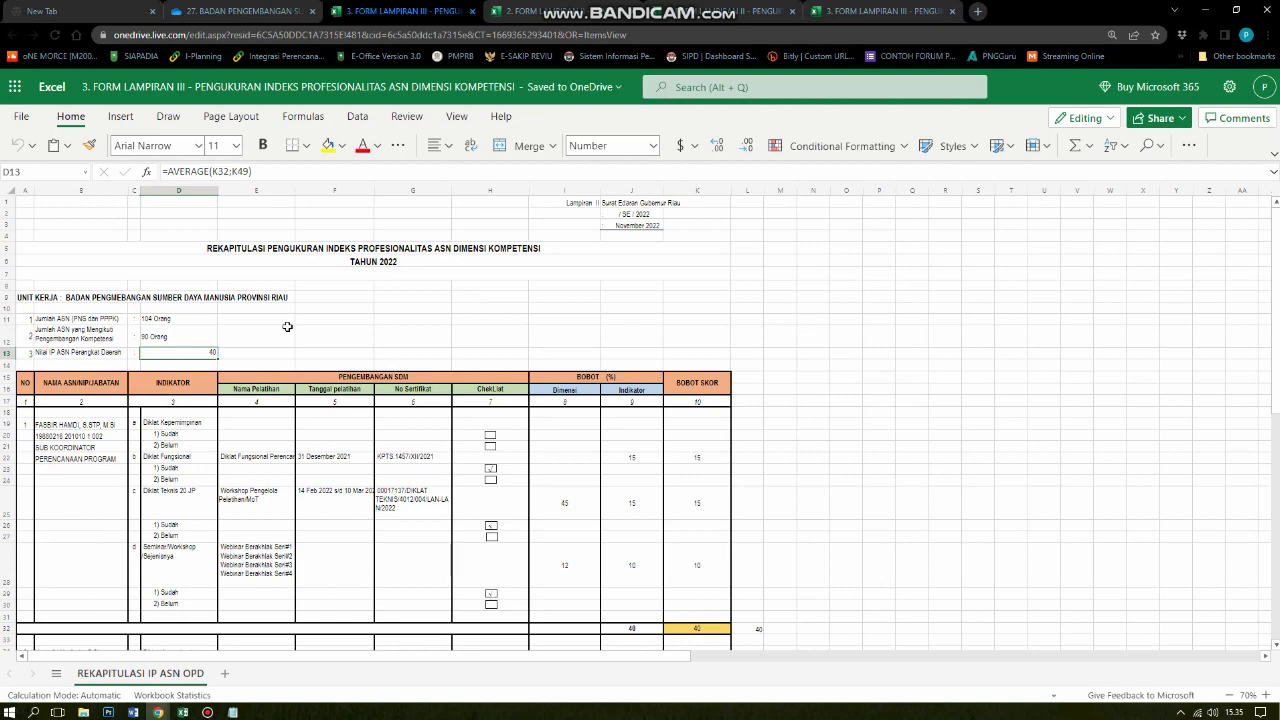
left_click(248, 339)
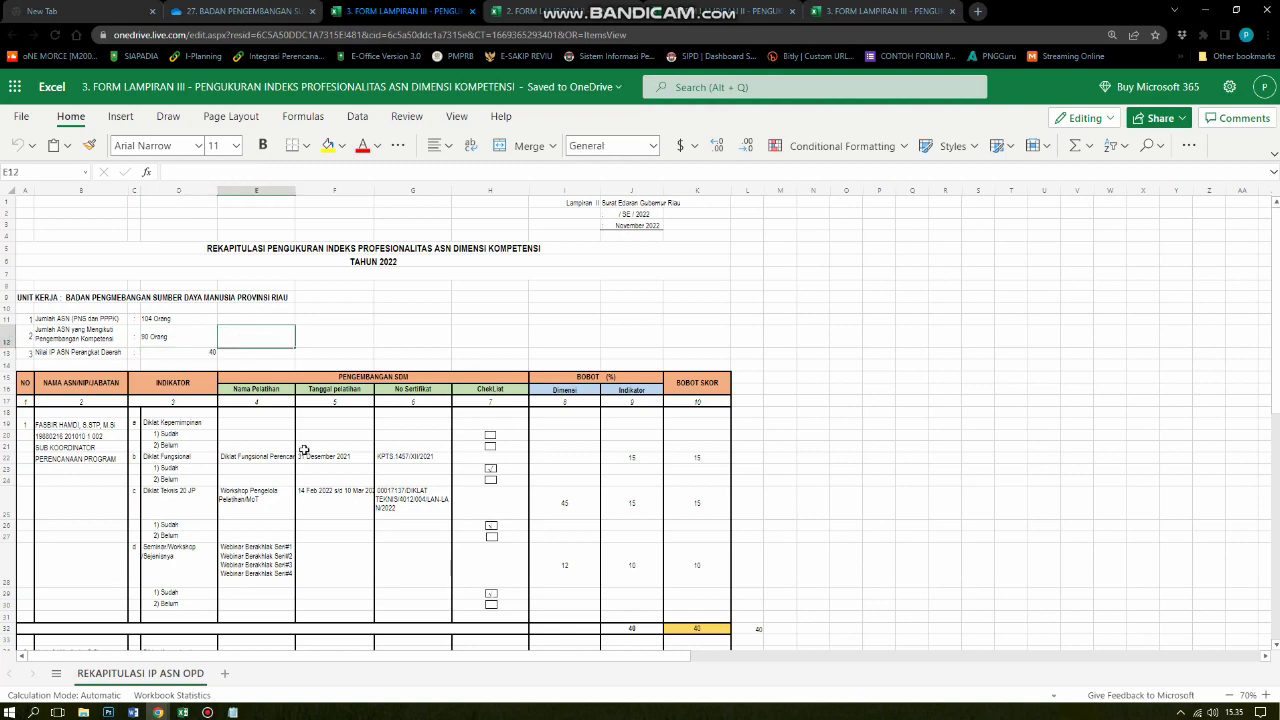
Review the first employee's name, NIP and position cells and the Diklat Kepemimpinan and Diklat Fungsional indicators in the recap table.
left_click(106, 437)
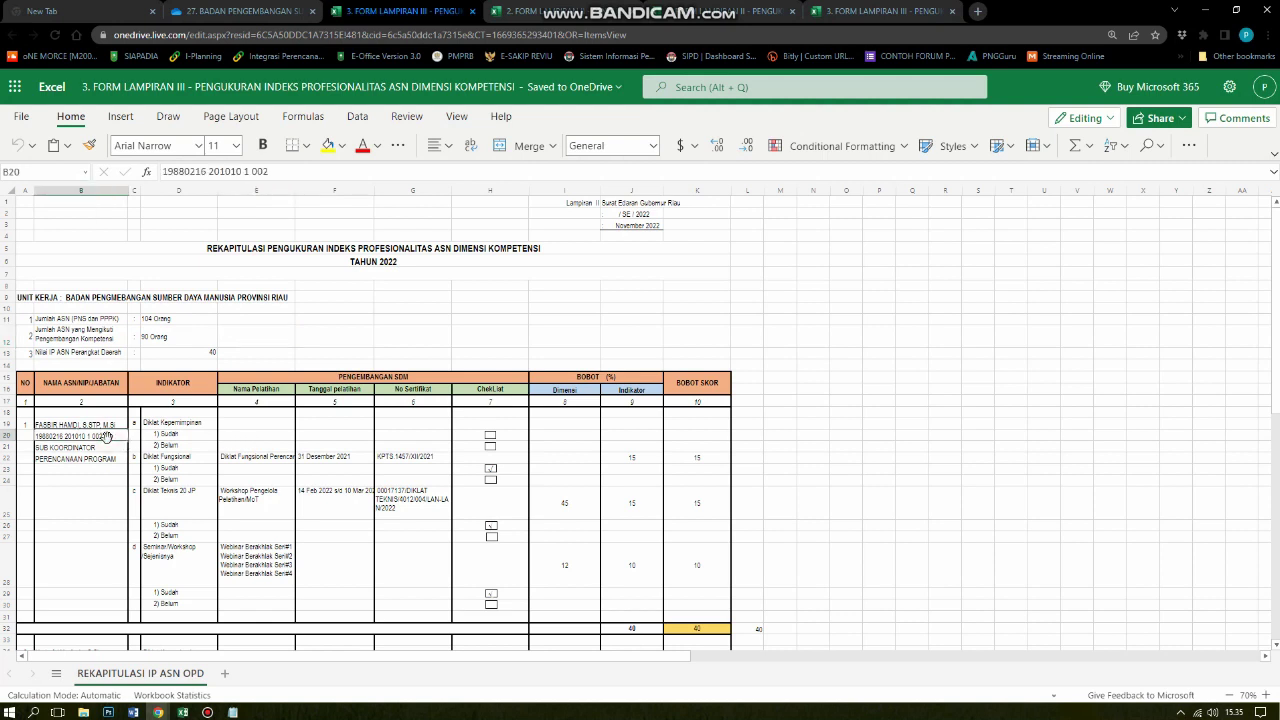
left_click(80, 428)
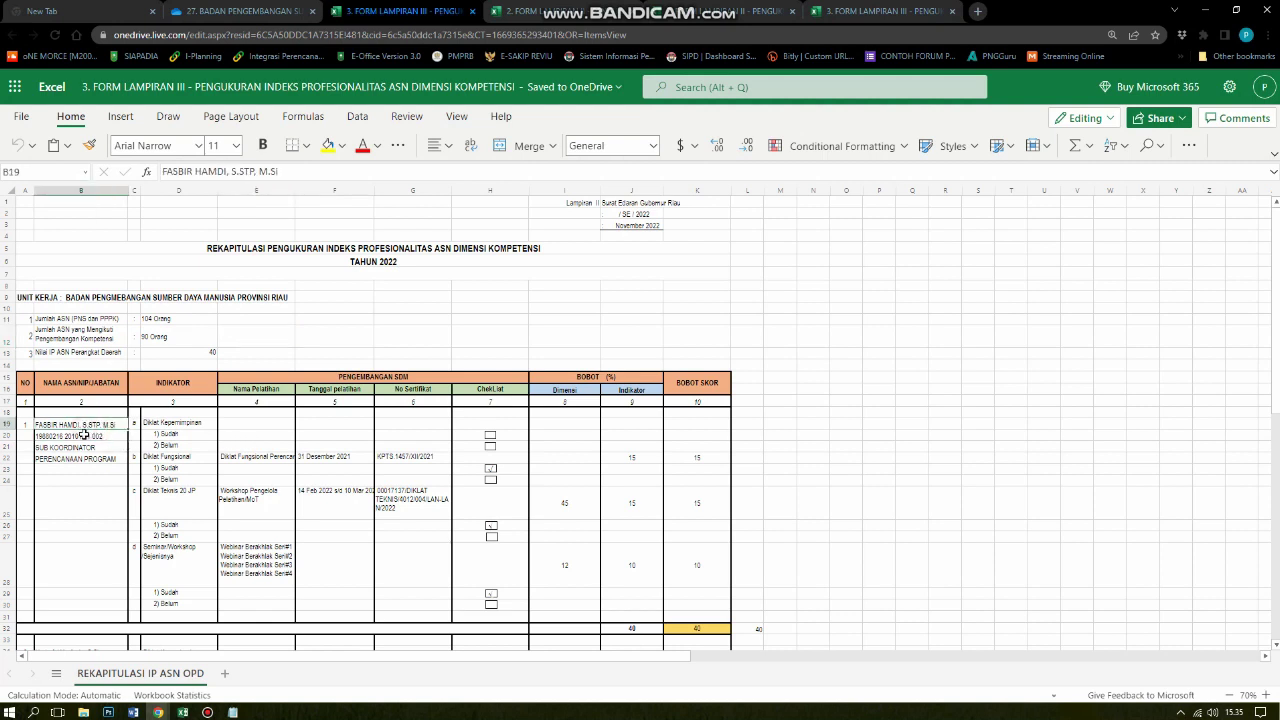
left_click(85, 437)
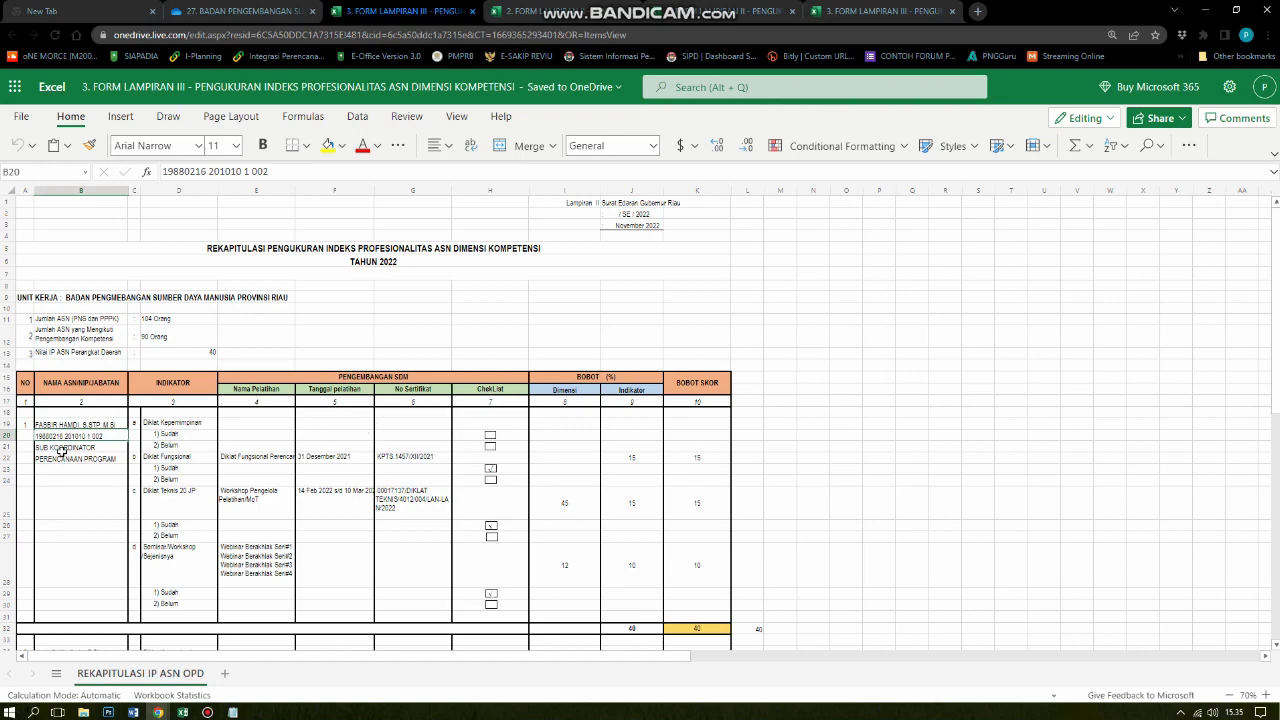
left_click(62, 451)
left_click(62, 458)
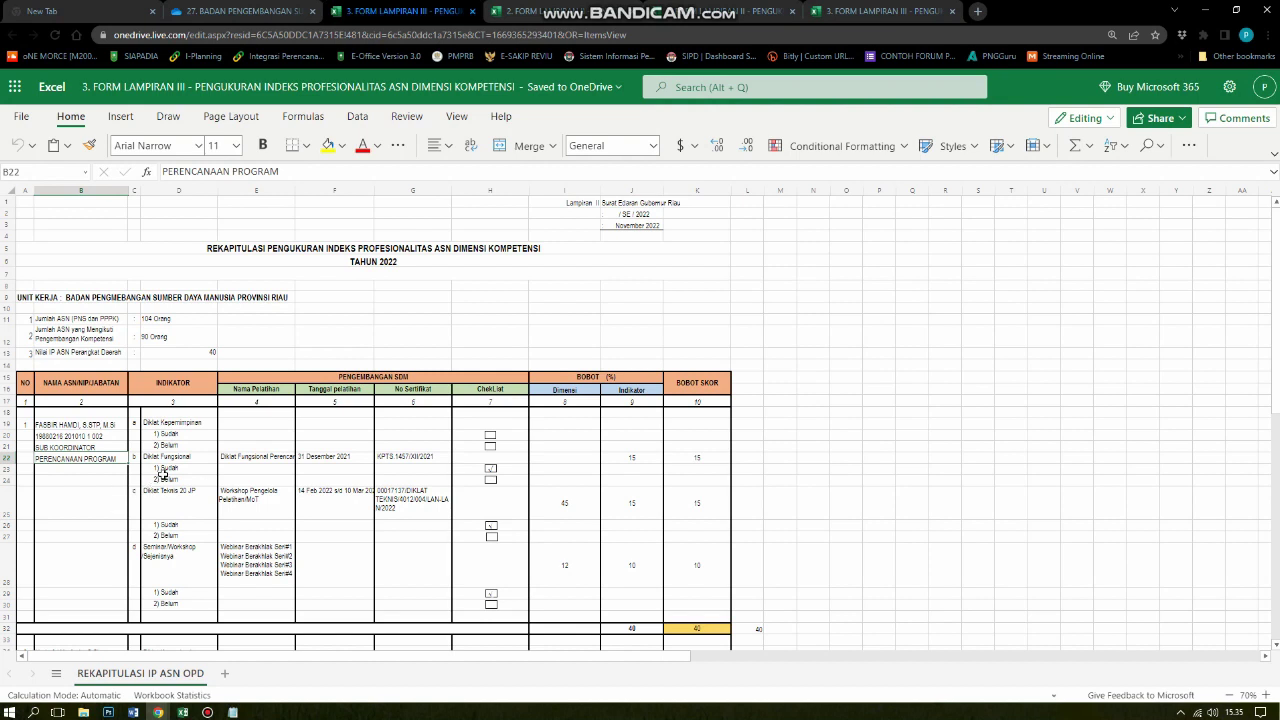
left_click(168, 425)
left_click(185, 455)
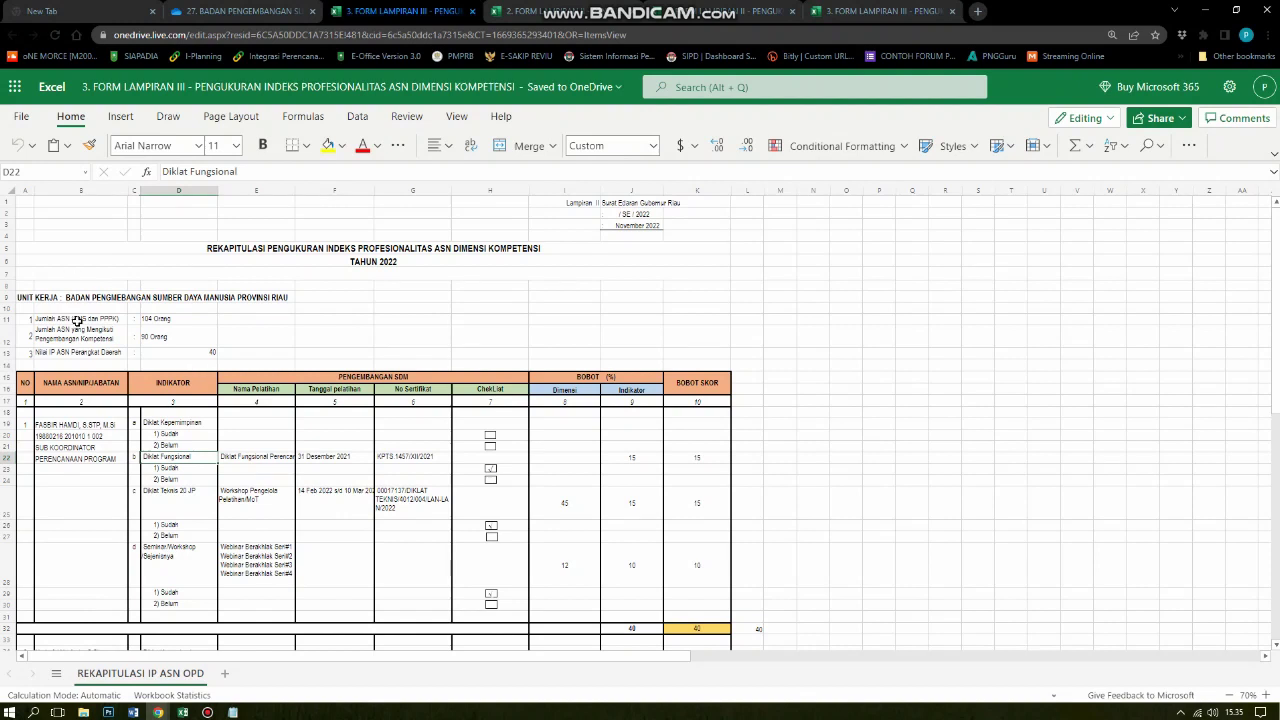
Inspect the Jumlah ASN (PNS dan PPPK) label and its value cell above the recap table.
left_click(77, 321)
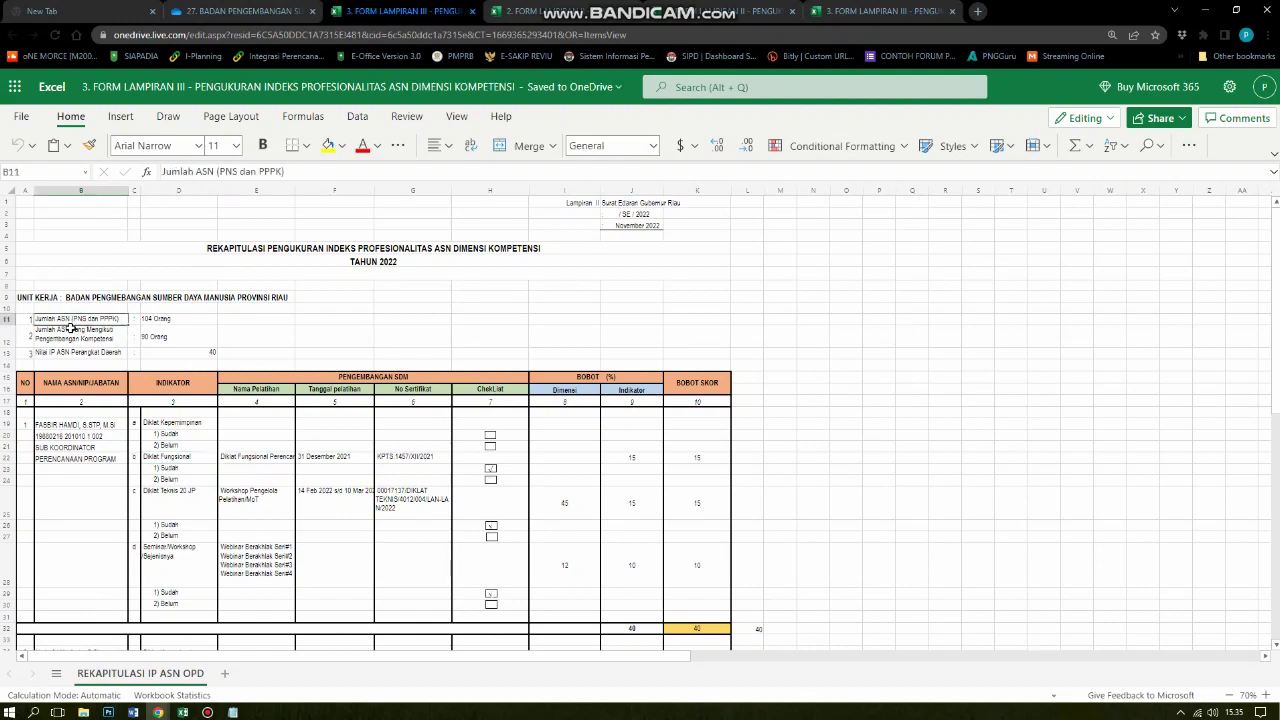
left_click(160, 320)
left_click(112, 319)
left_click(168, 319)
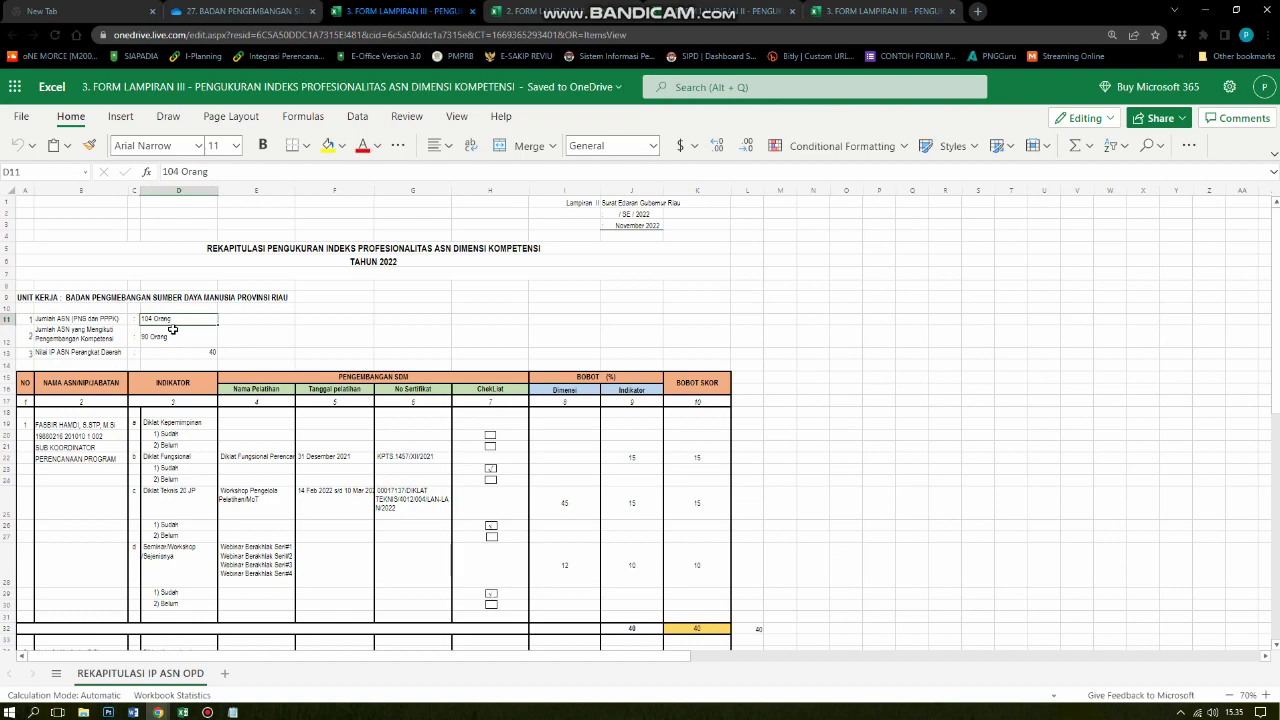
Compare the Jumlah ASN yang Mengikuti Pengembangan Kompetensi value with the Jumlah ASN total and the first employee's entry.
left_click(56, 334)
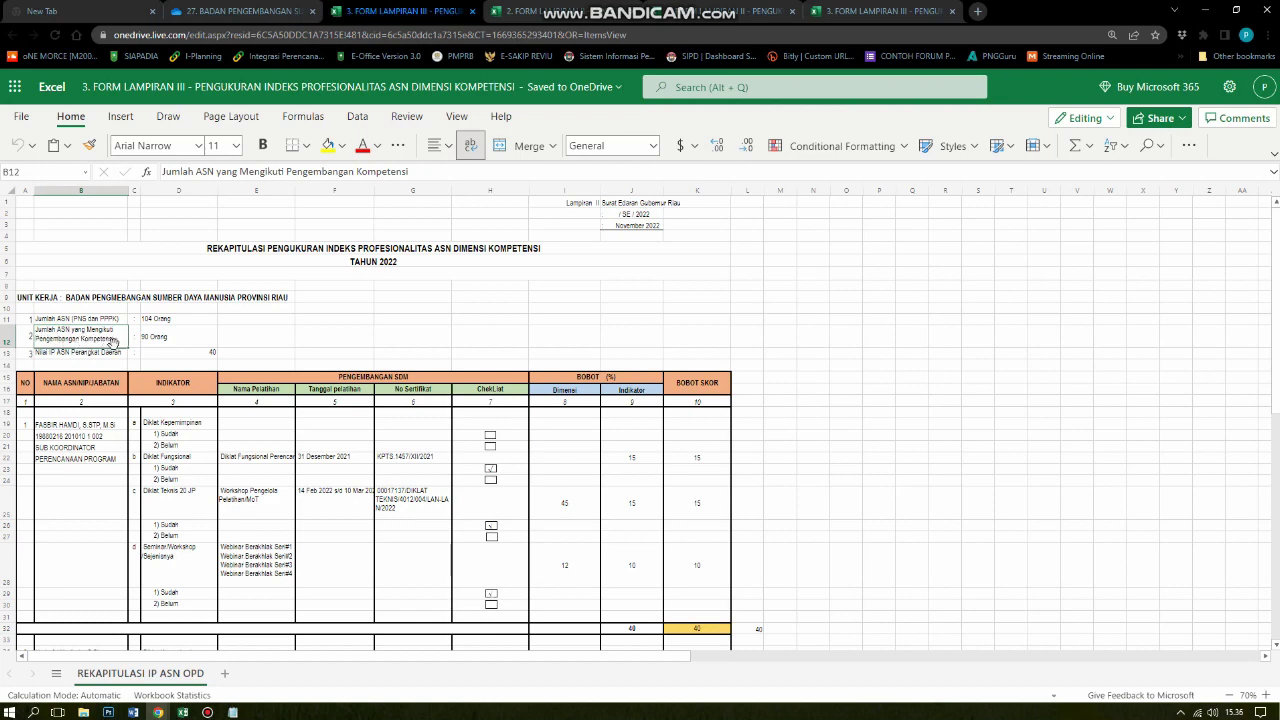
left_click(175, 342)
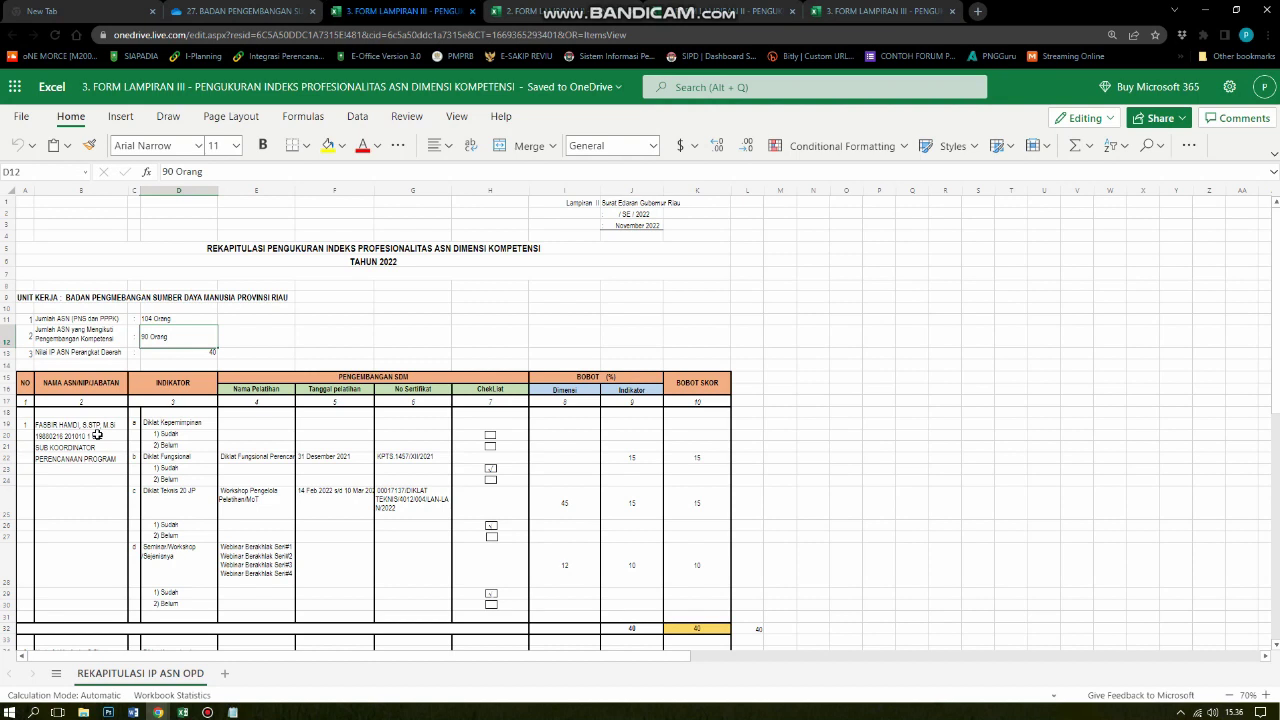
left_click(185, 423)
left_click(79, 427)
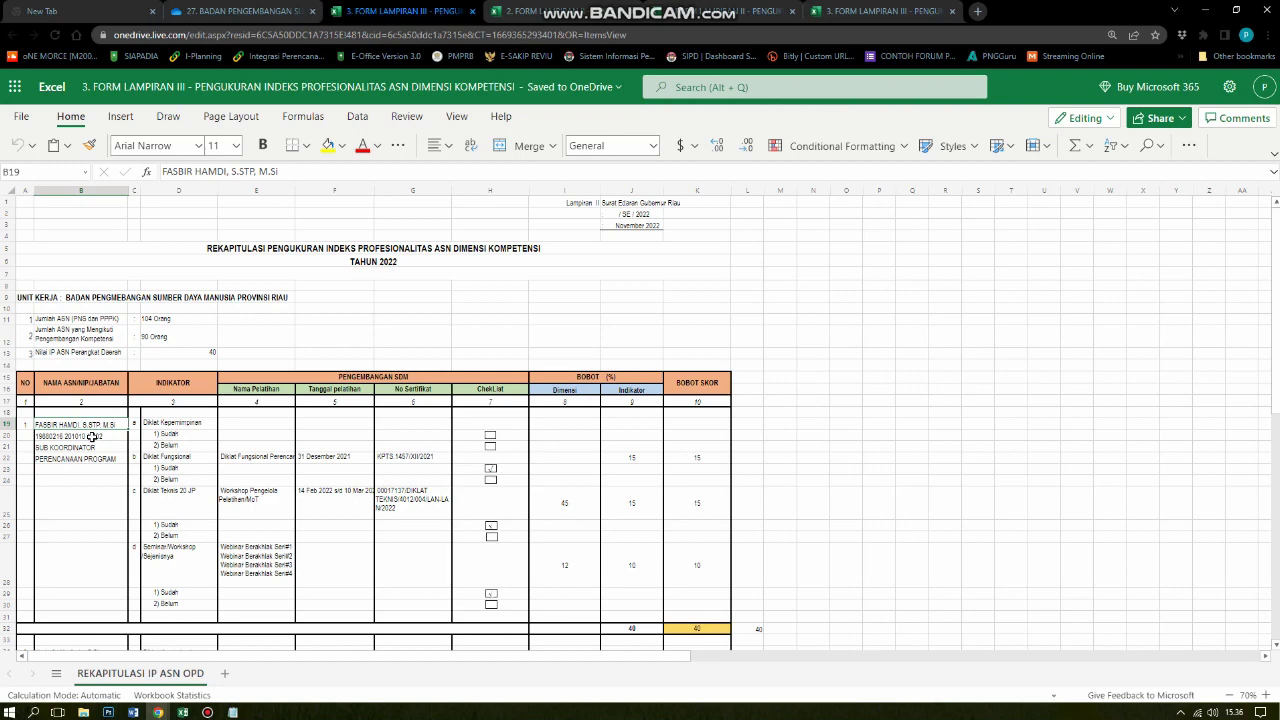
left_click(172, 319)
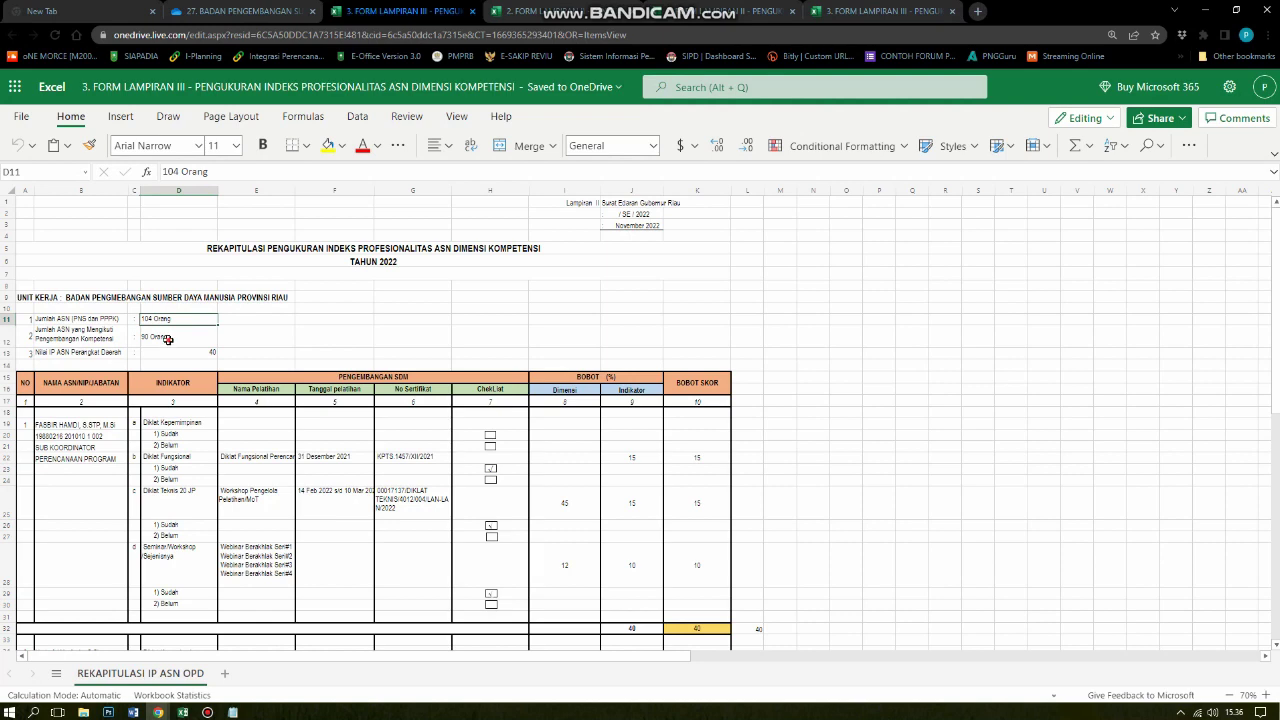
left_click(168, 340)
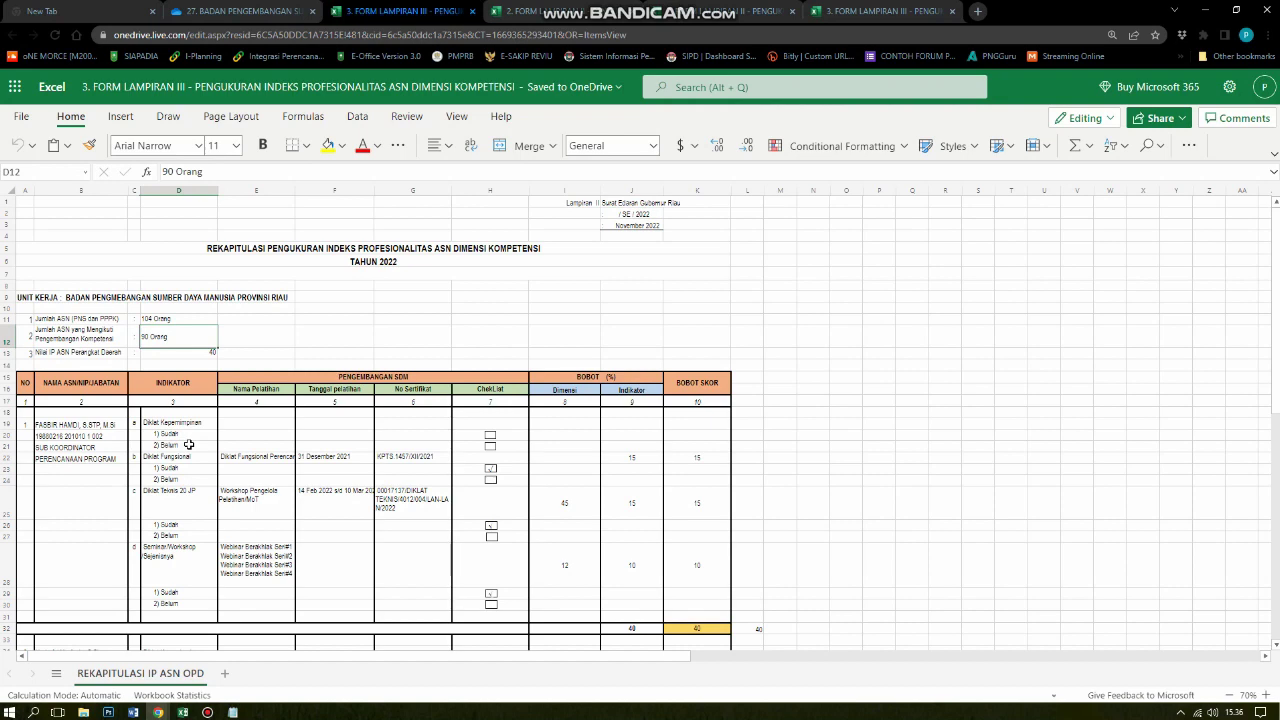
Inspect the averaging formula behind Nilai IP ASN Perangkat Daerah in D13 alongside its label and the participant count.
left_click(153, 355)
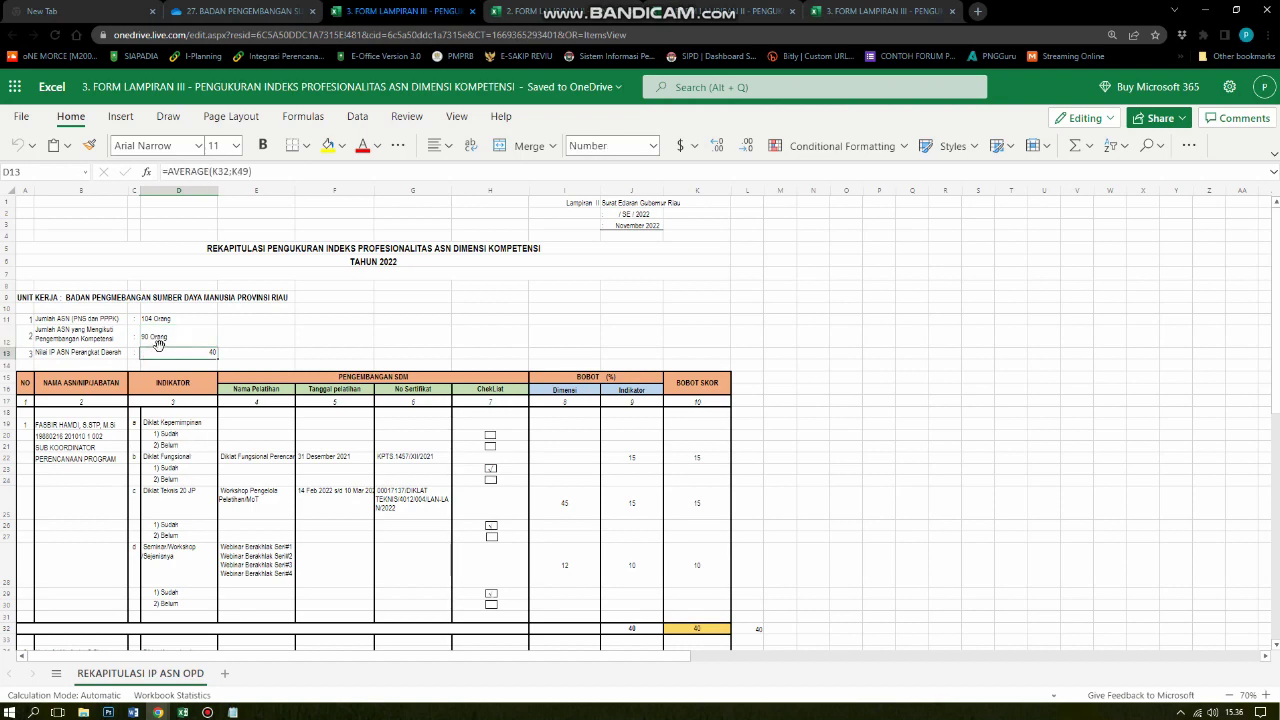
left_click(158, 342)
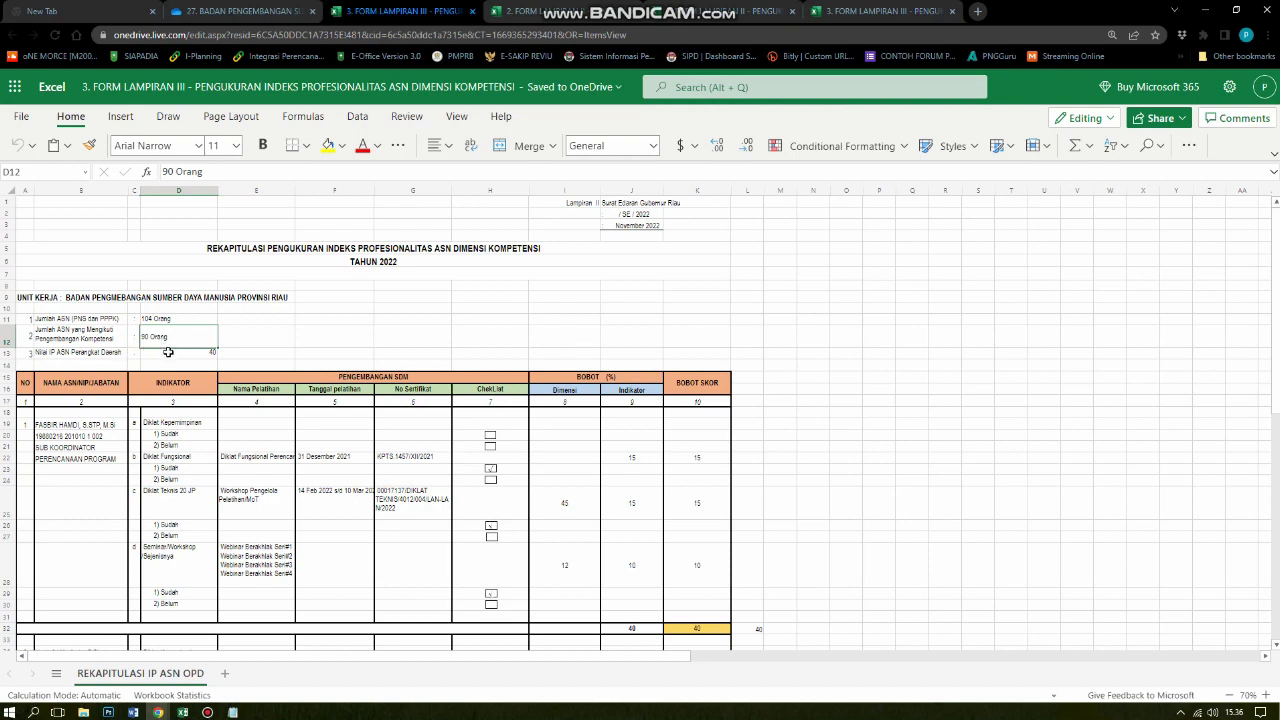
left_click(182, 352)
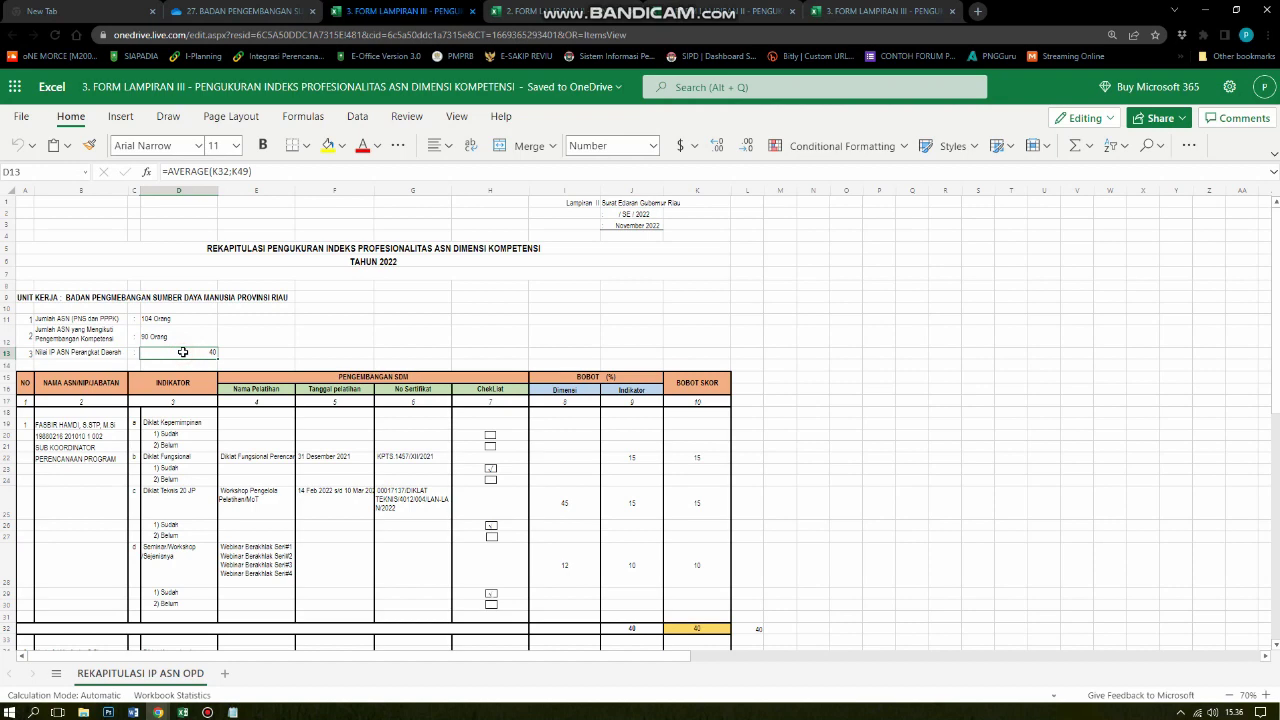
left_click(72, 355)
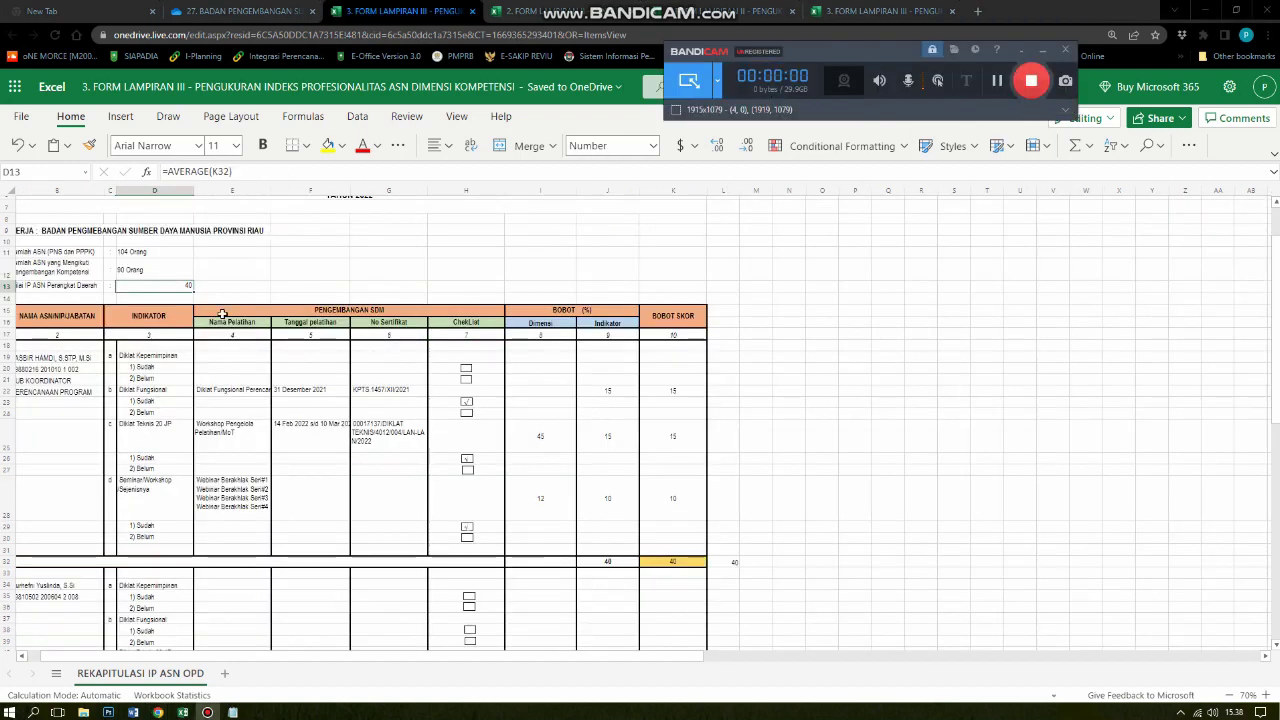
Clear the argument of the AVERAGE formula in D13 and supply the first employee's Bobot Skor total, K32, as its first argument.
scroll(111, 401, "up", 5)
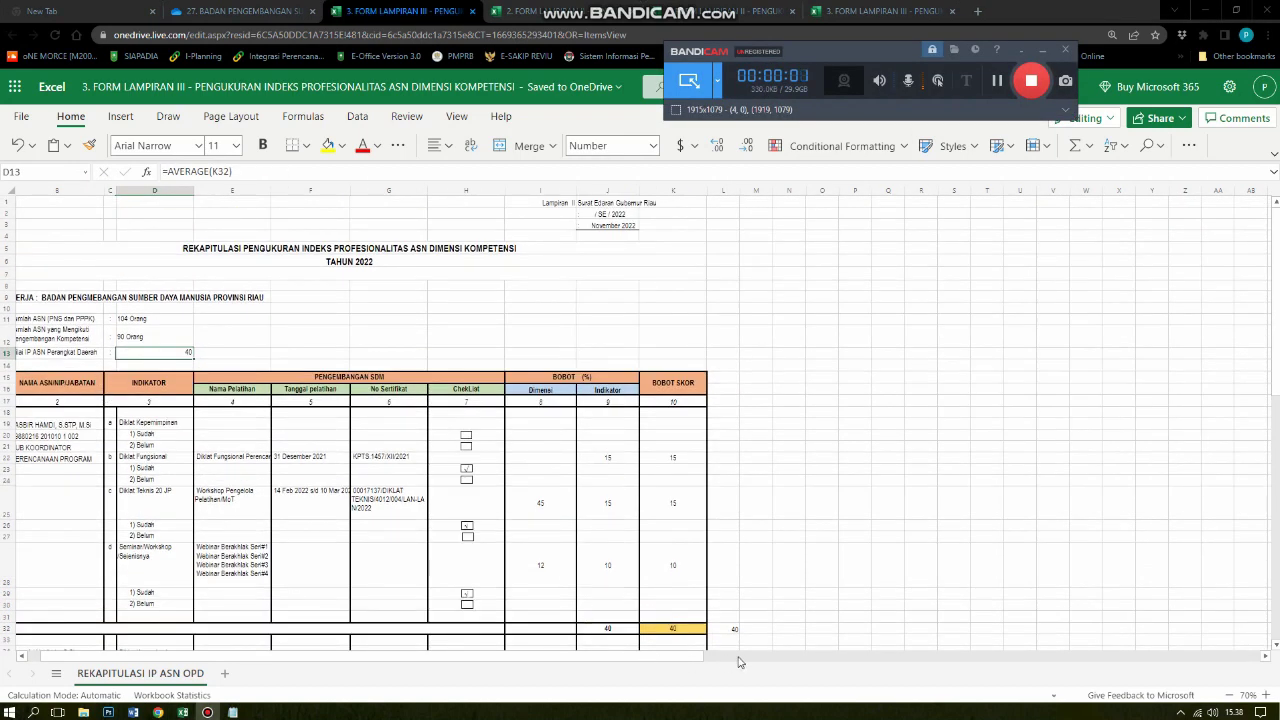
left_click_drag(650, 656, 586, 658)
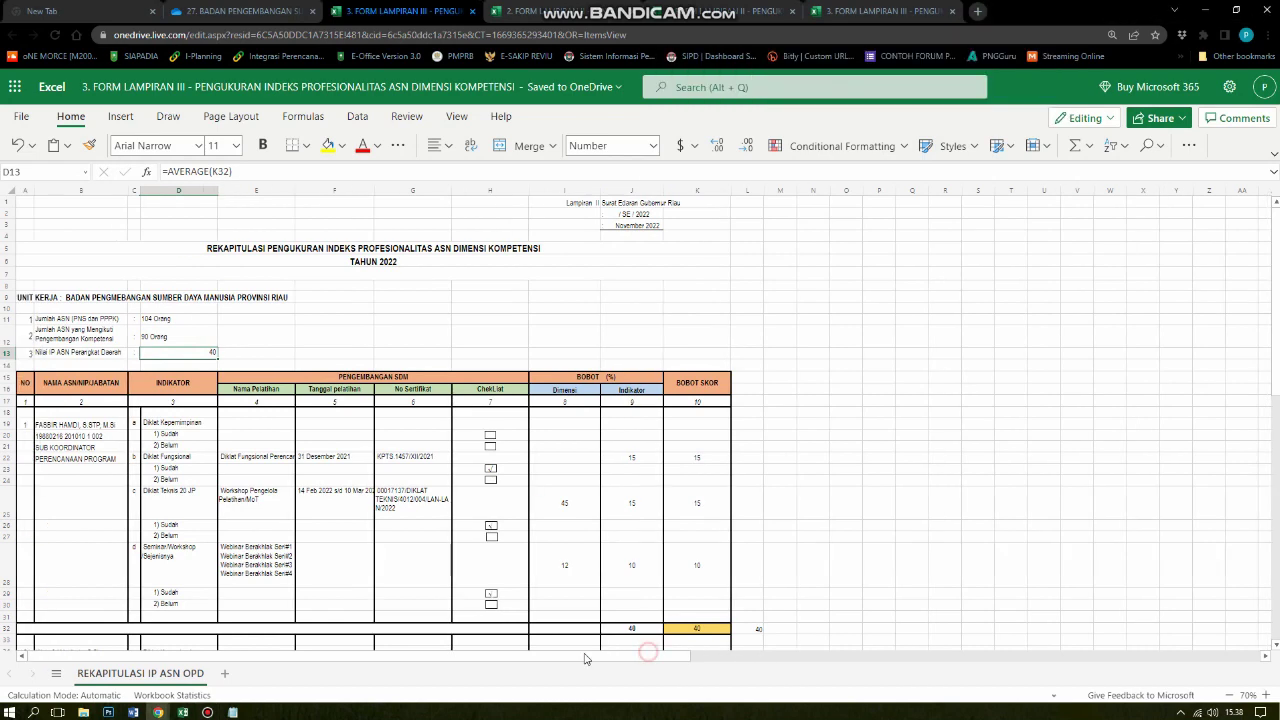
left_click(76, 355)
left_click(166, 352)
left_click(250, 170)
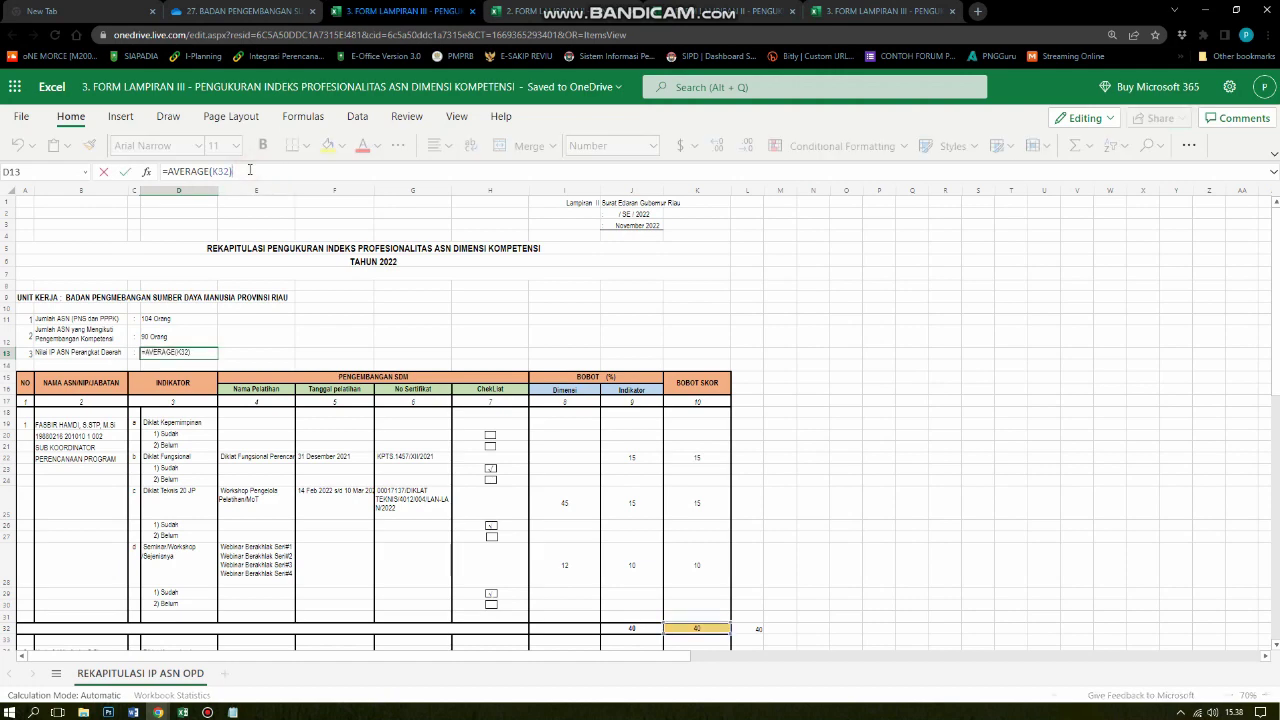
key("BackSpace")
key("BackSpace")
key("BackSpace")
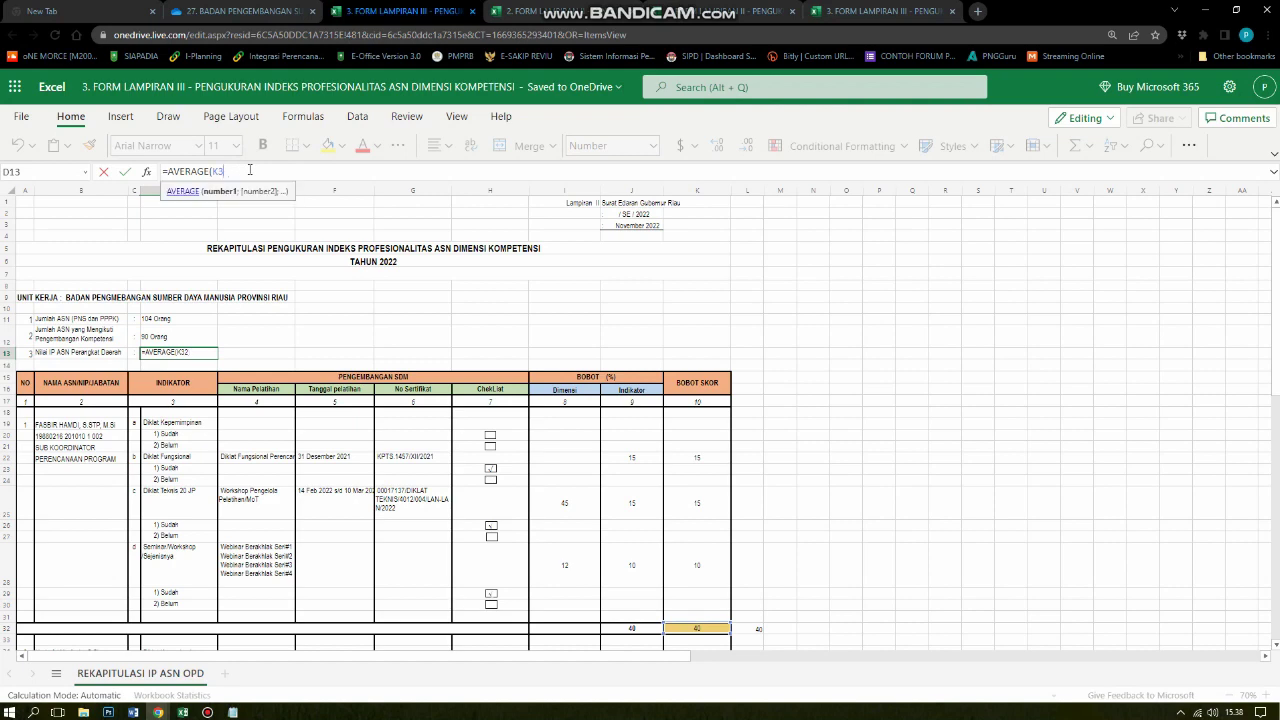
key("BackSpace")
key("BackSpace")
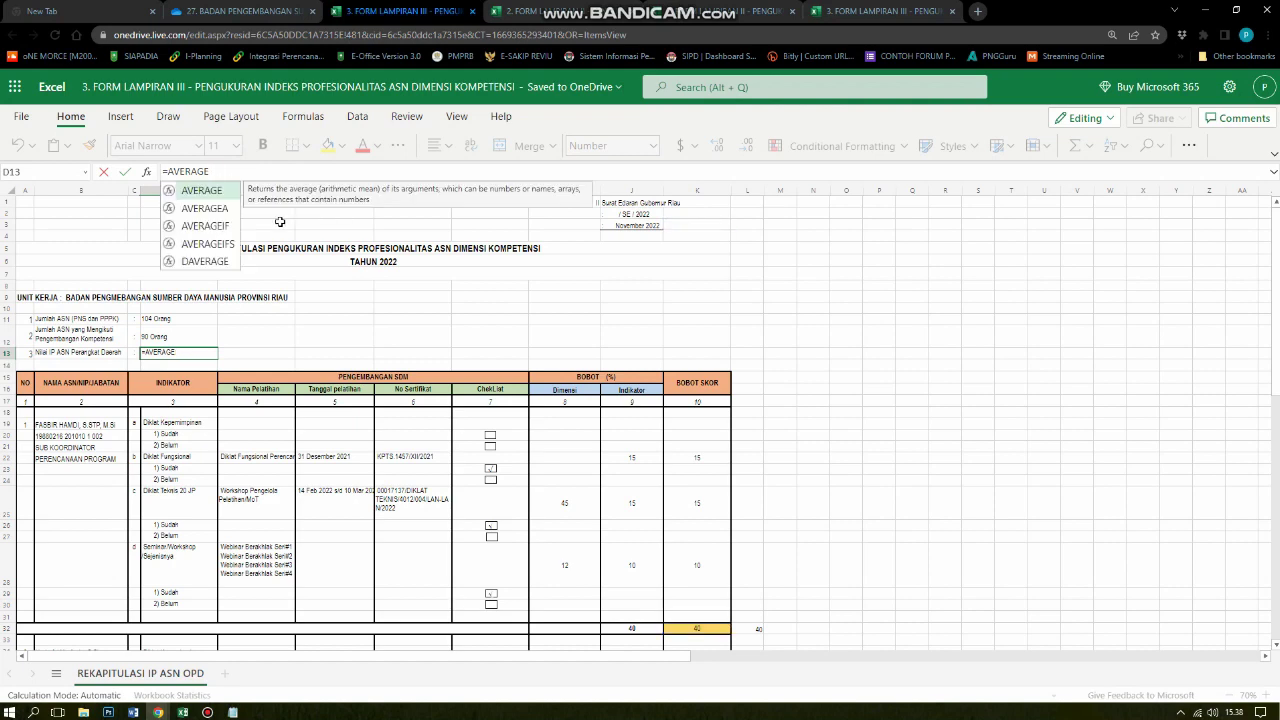
type("(")
left_click(700, 630)
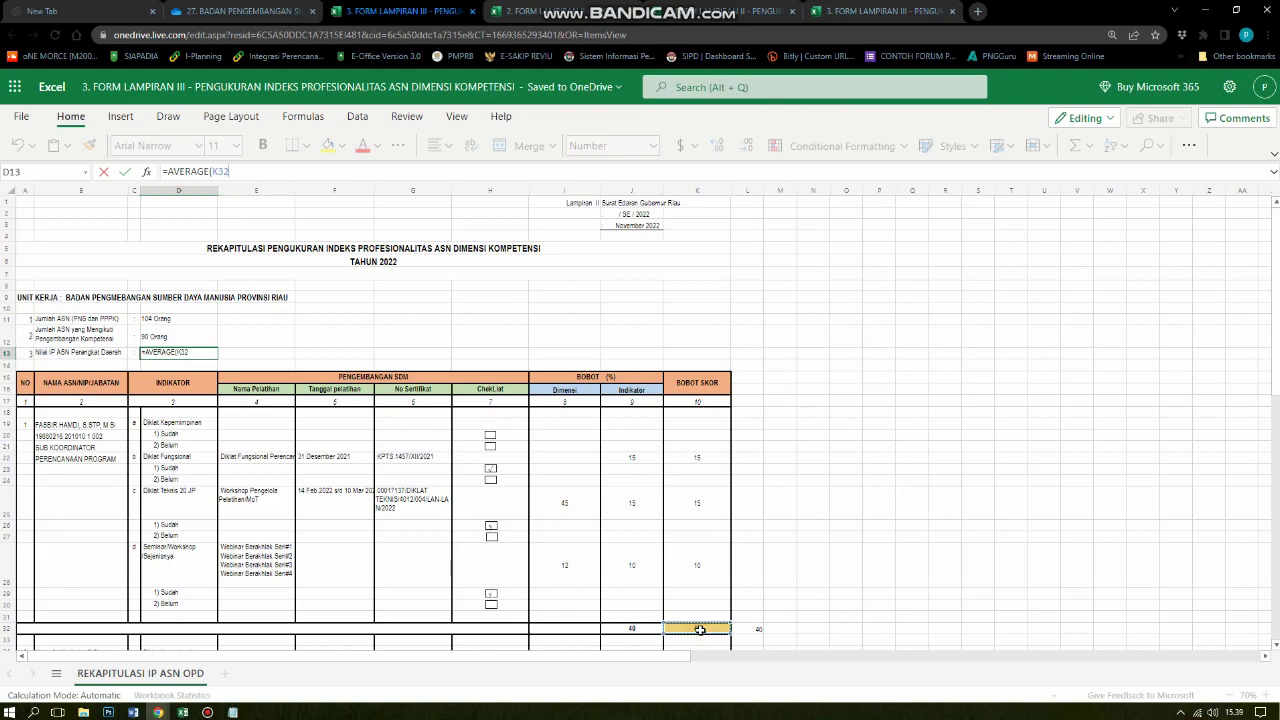
Add K48 and K65 to the Nilai IP ASN Perangkat Daerah formula, completing it as =AVERAGE(K32;K48;K65).
scroll(705, 622, "down", 10)
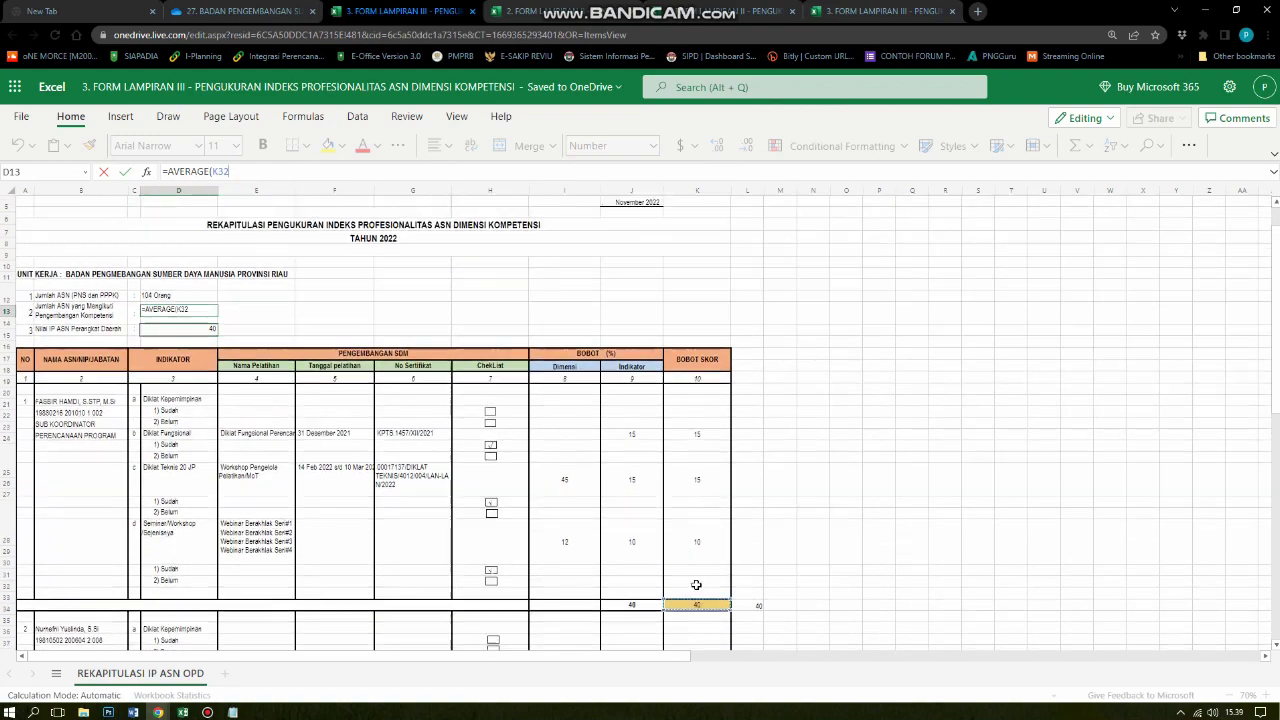
type(";")
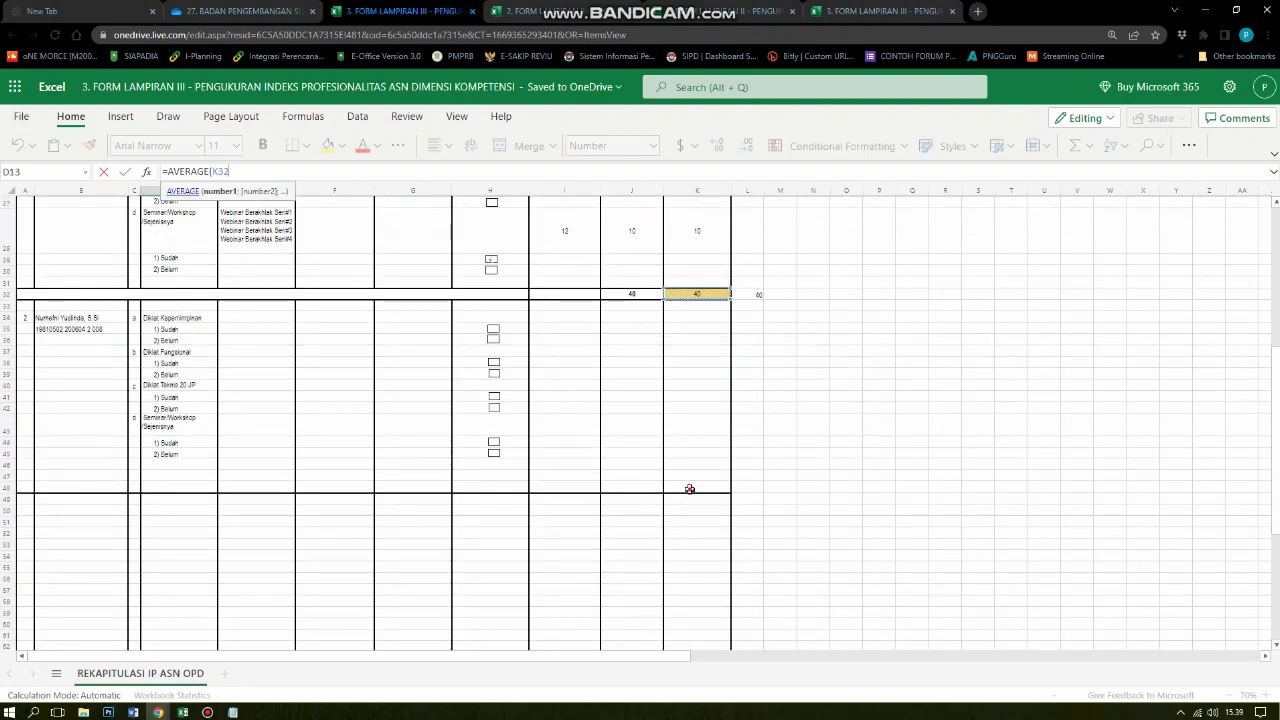
left_click(690, 487)
scroll(690, 488, "down", 4)
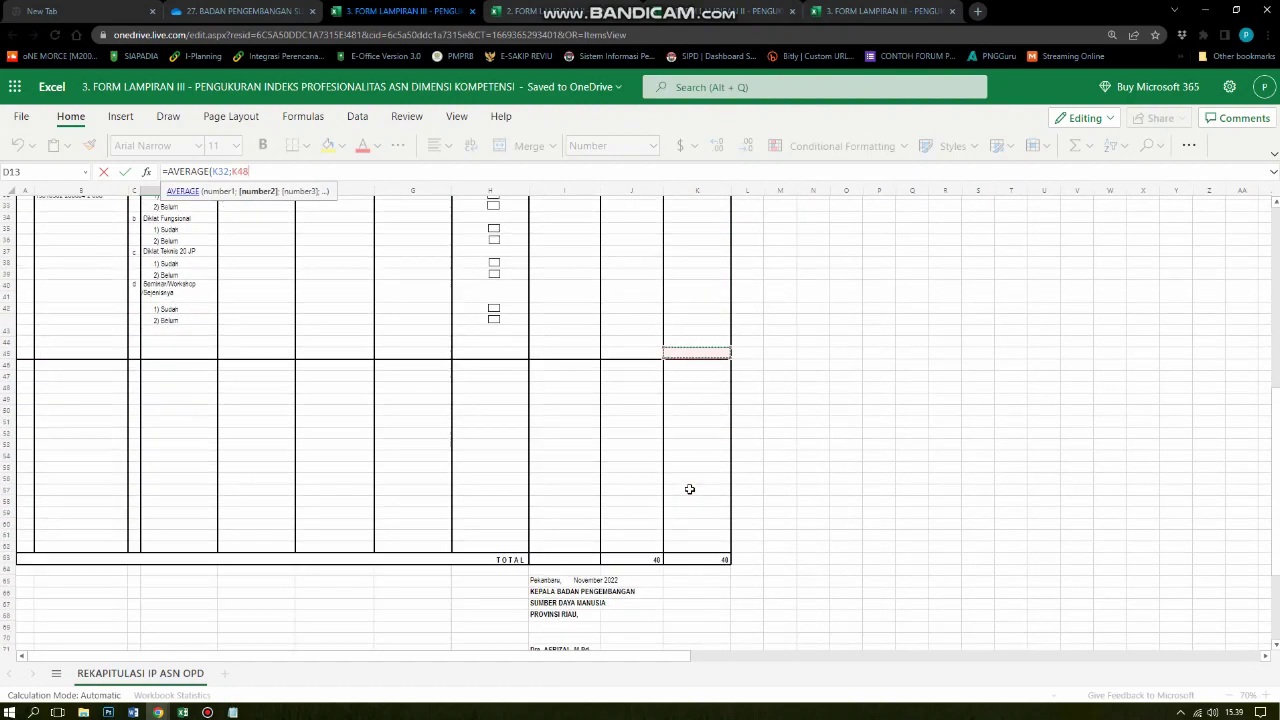
type(";")
left_click(690, 541)
scroll(619, 505, "up", 12)
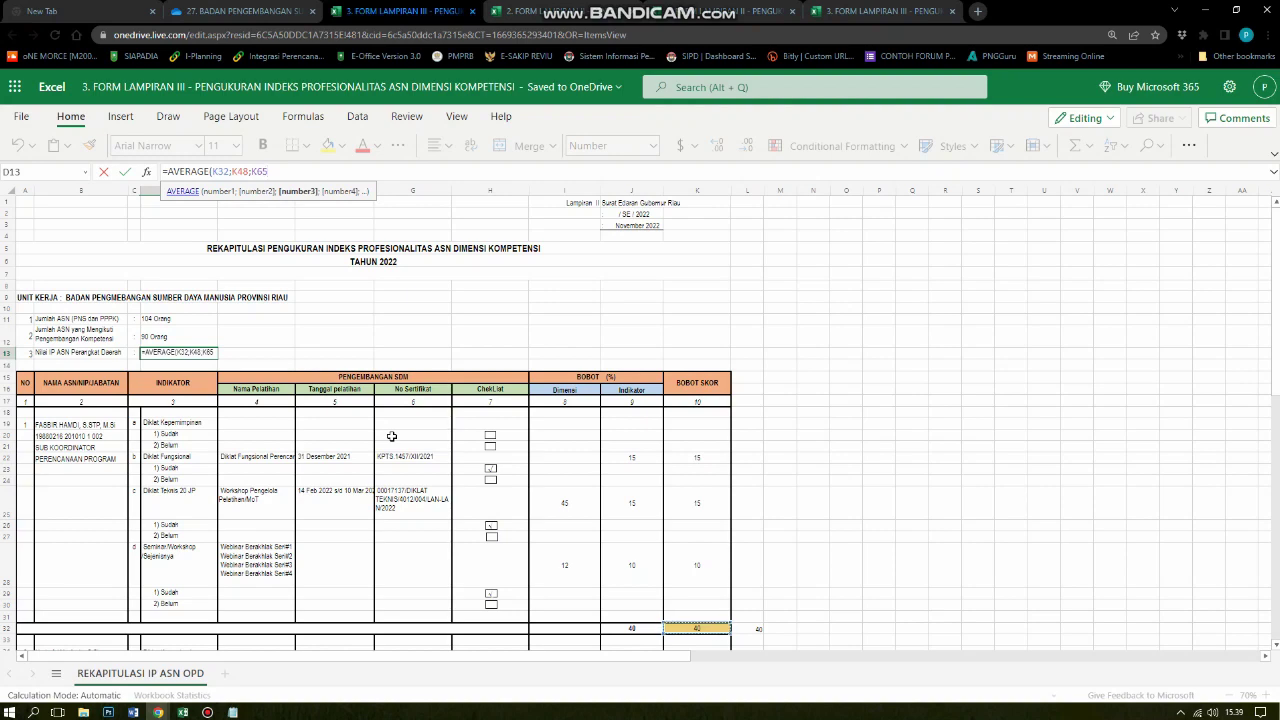
type(")")
key("Return")
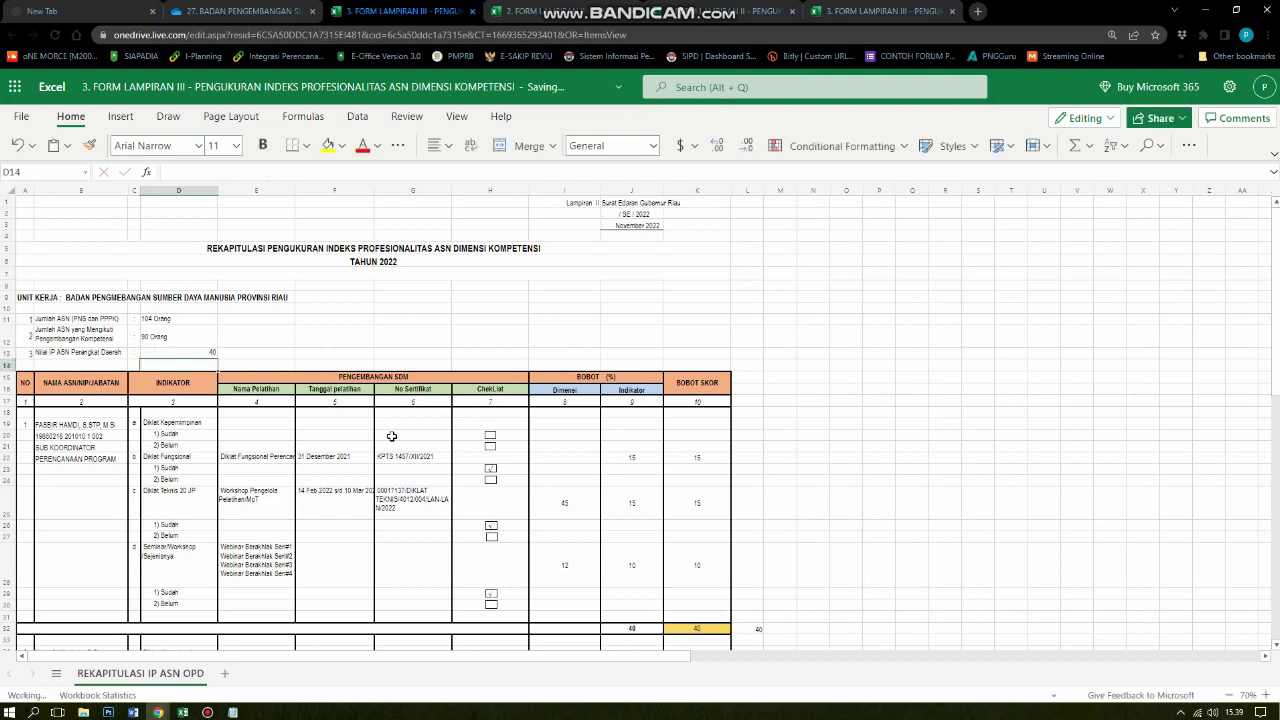
Check the formula in D13 and look over the employees' entries and Bobot Skor totals in the recap table.
left_click(154, 354)
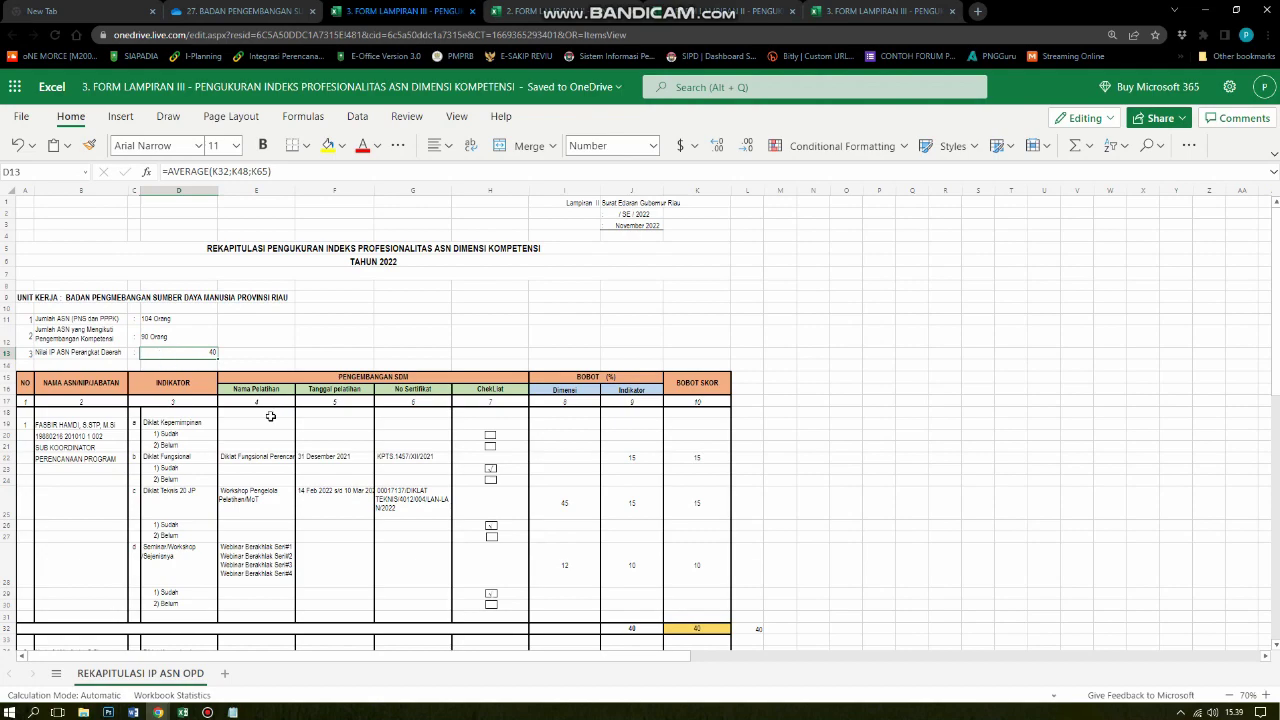
scroll(270, 415, "down", 3)
scroll(270, 415, "up", 2)
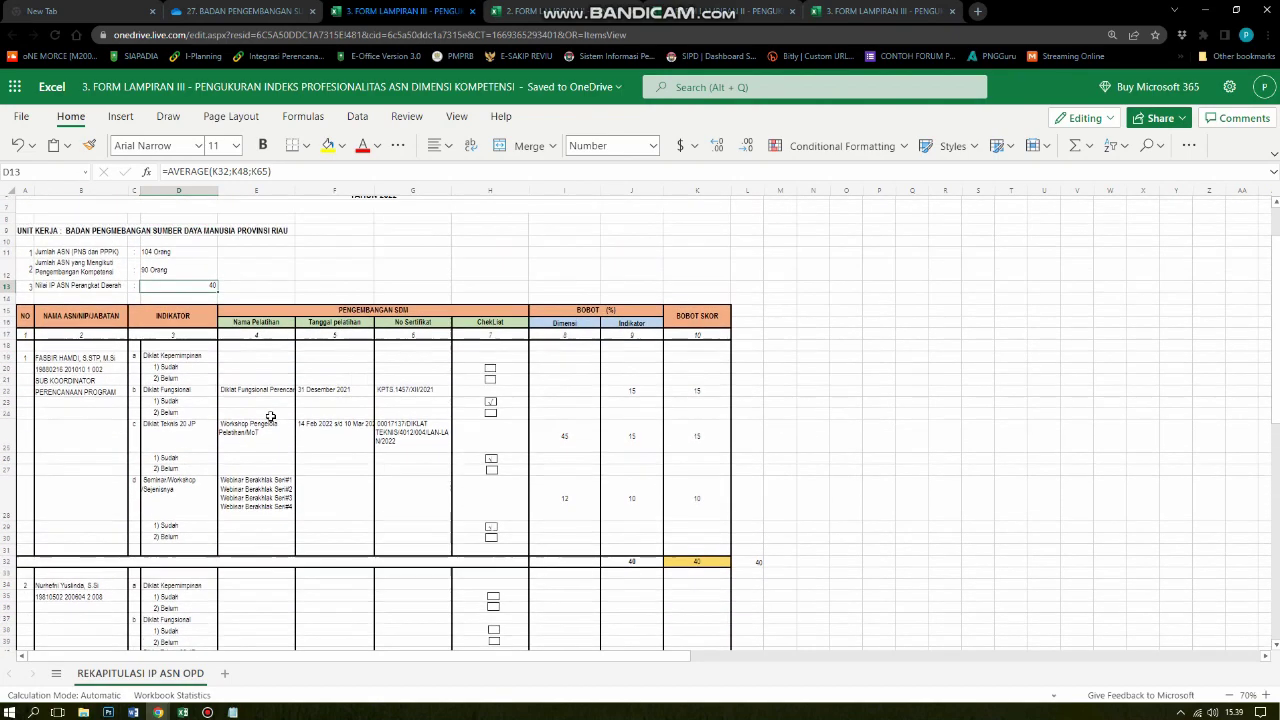
scroll(270, 415, "up", 2)
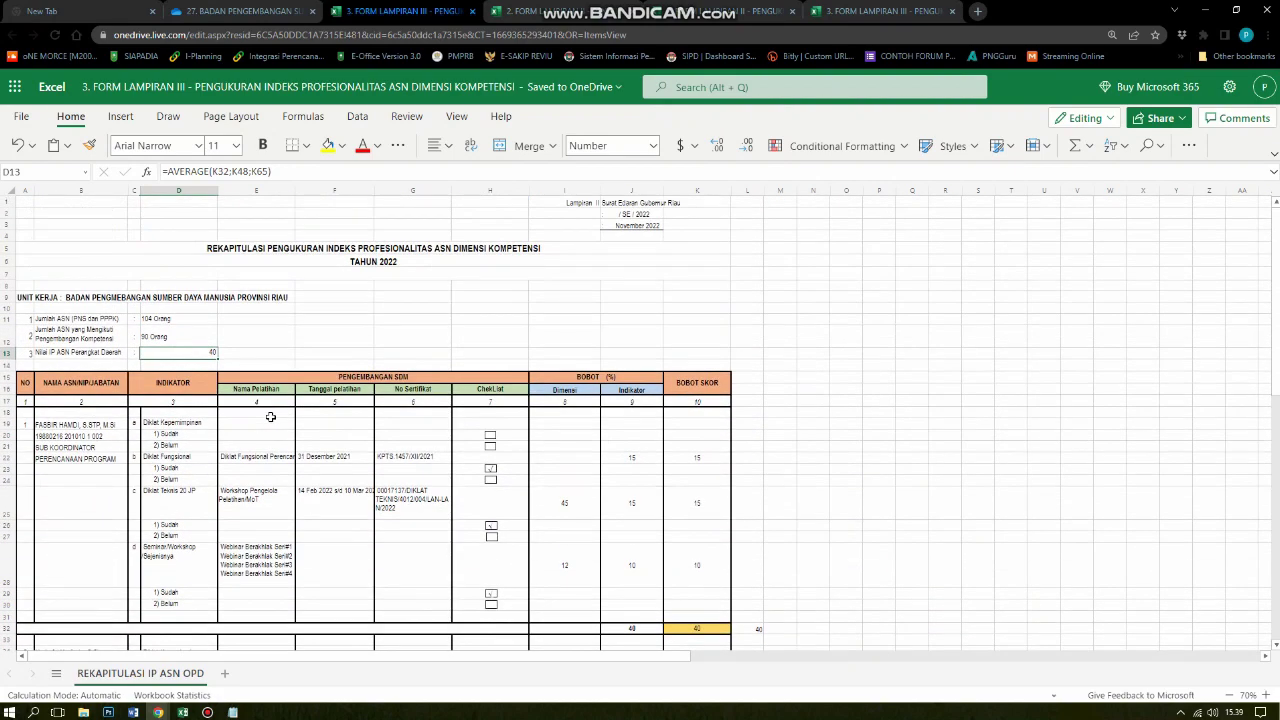
scroll(270, 415, "down", 3)
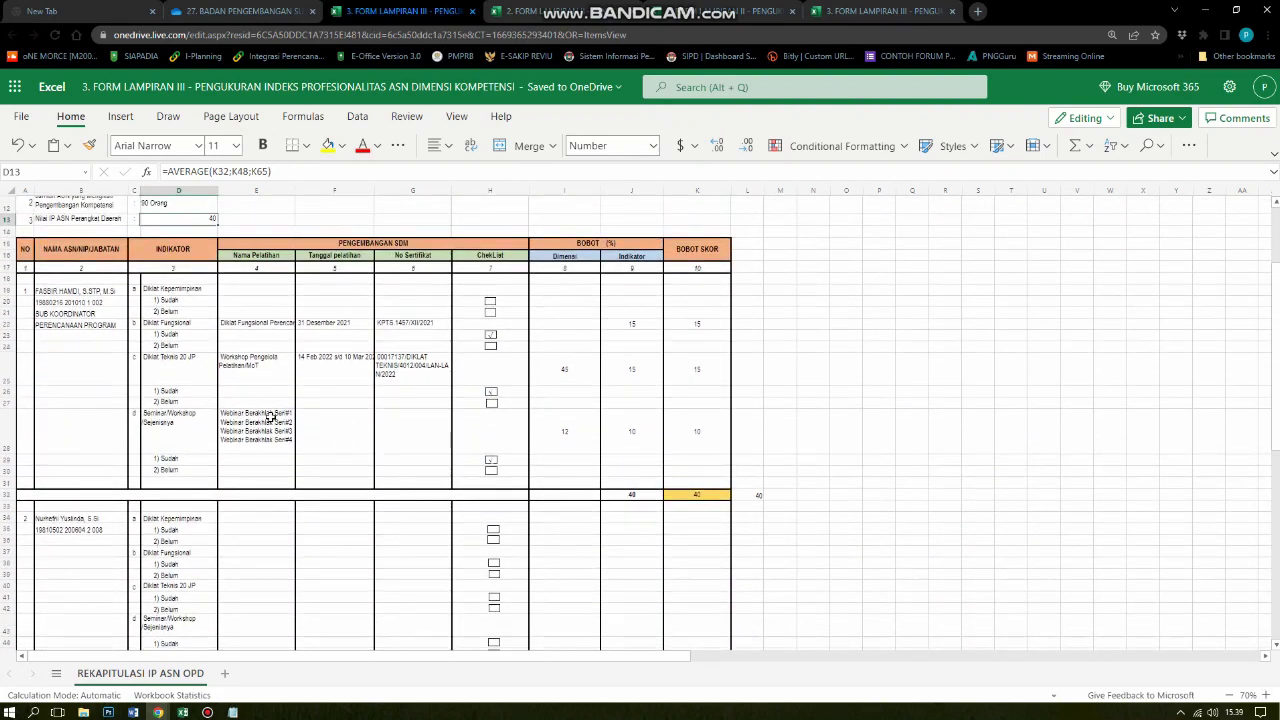
scroll(270, 415, "up", 4)
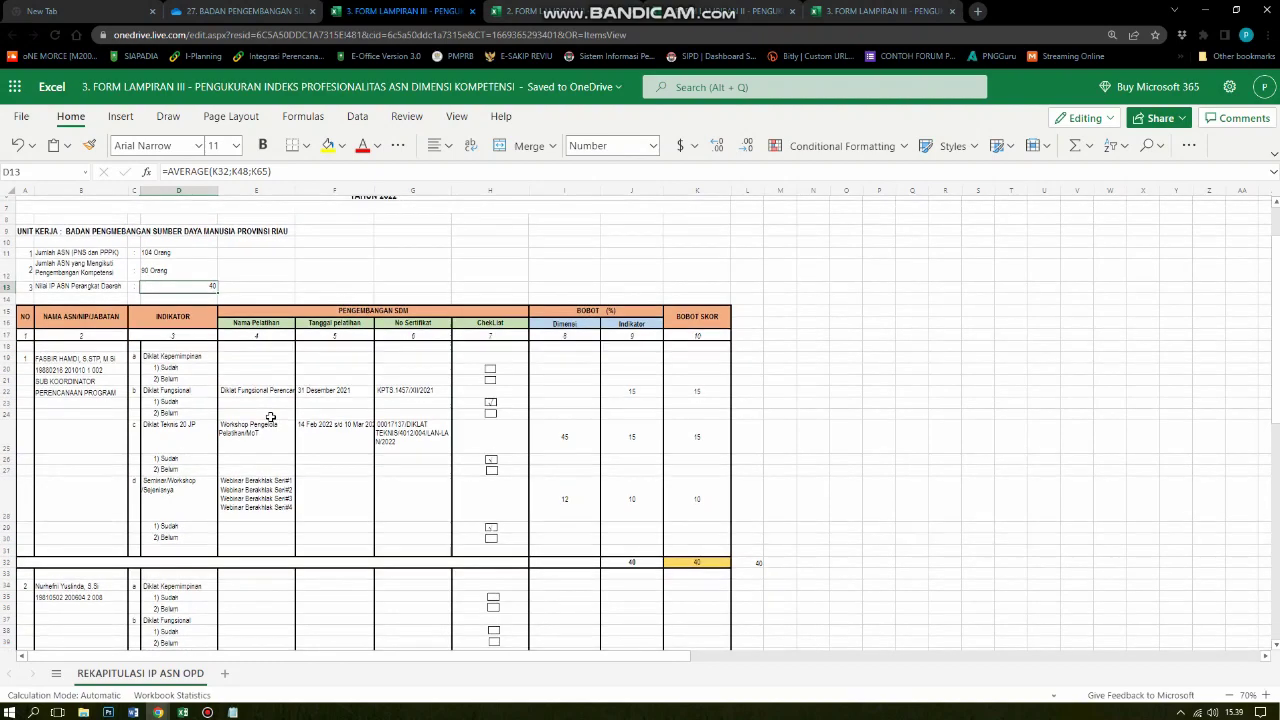
scroll(270, 415, "down", 3)
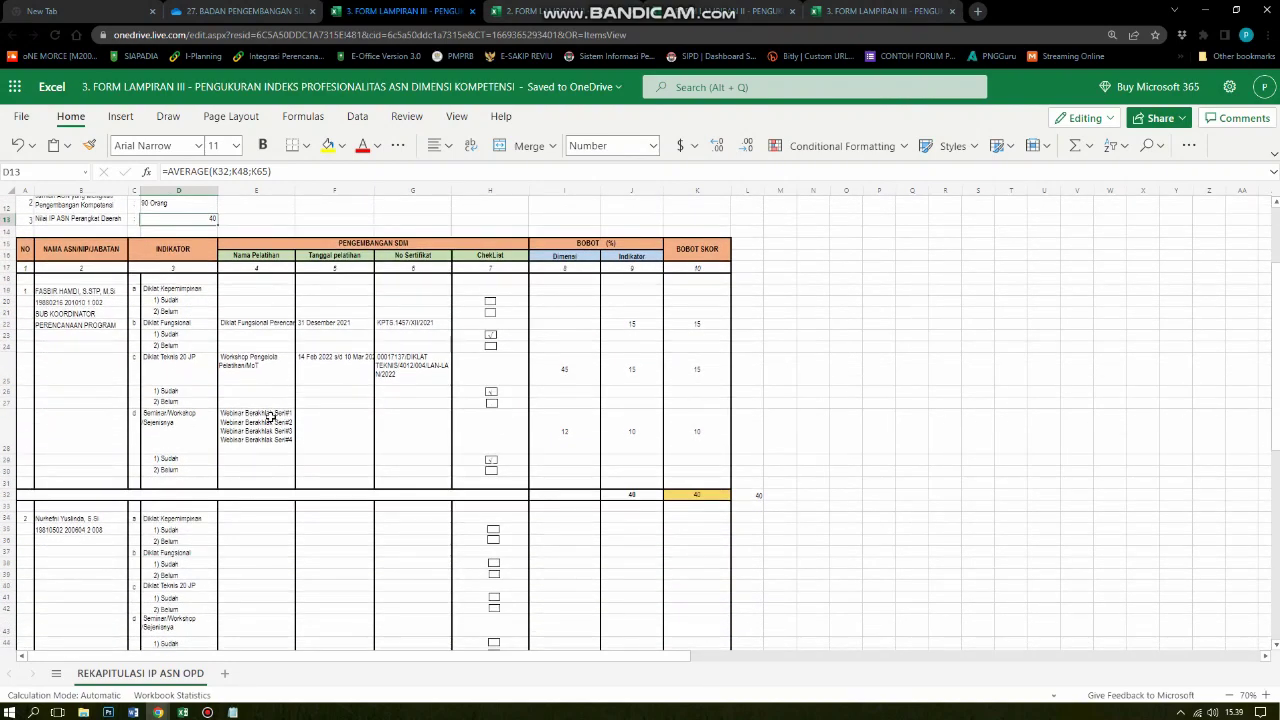
scroll(270, 415, "up", 3)
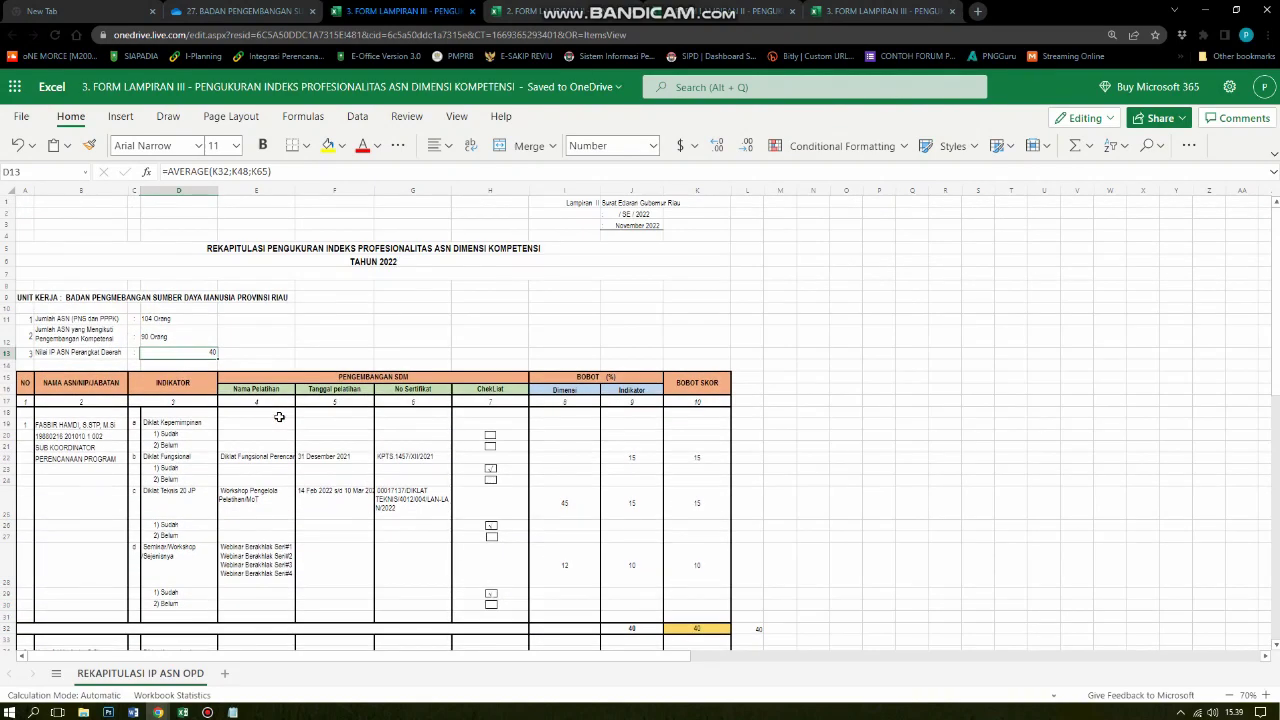
scroll(279, 417, "down", 5)
scroll(279, 417, "up", 5)
left_click(448, 410)
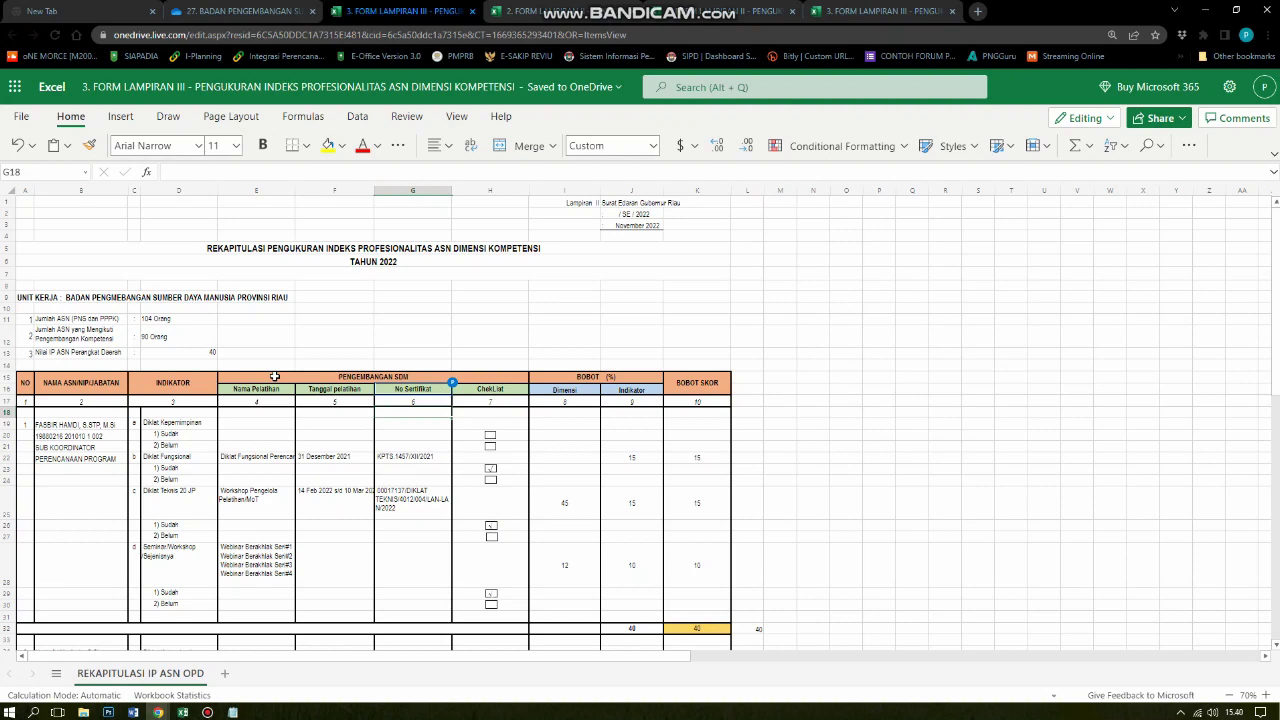
left_click(174, 348)
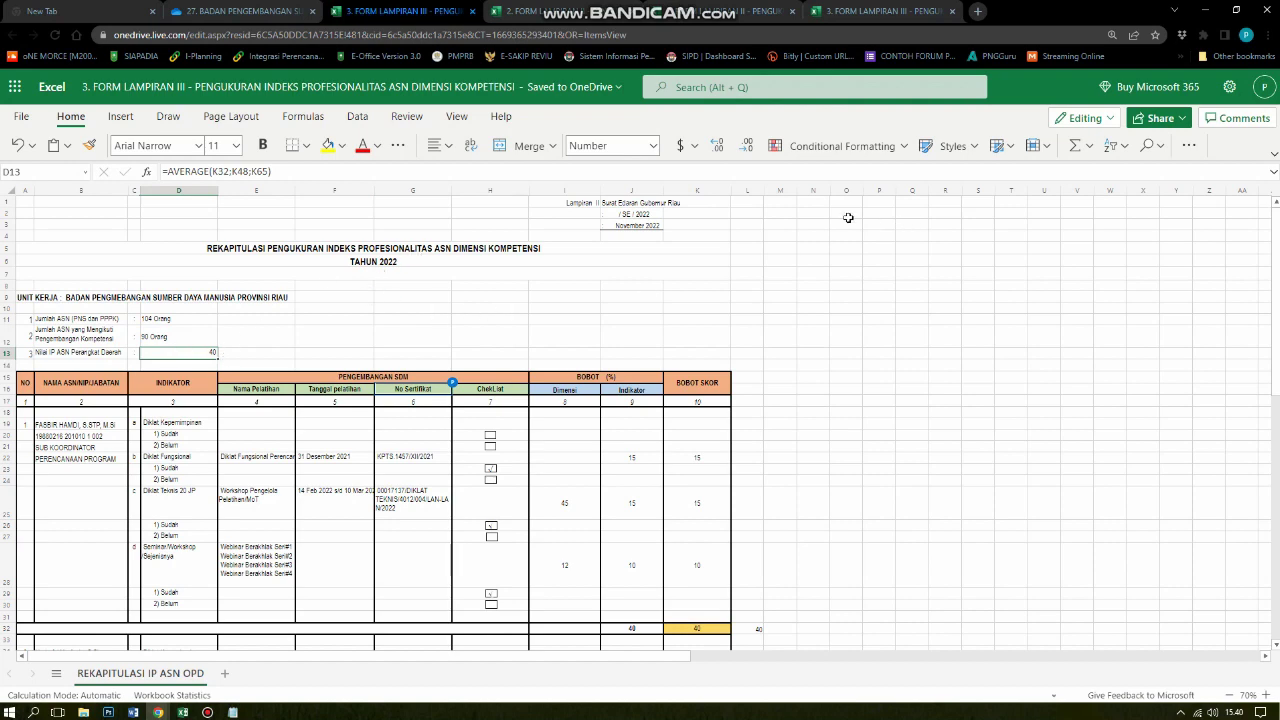
Open the 1. FORM LAMPIRAN I statement letter from the OneDrive folder and read it from the signatory details to the signature block.
left_click(215, 10)
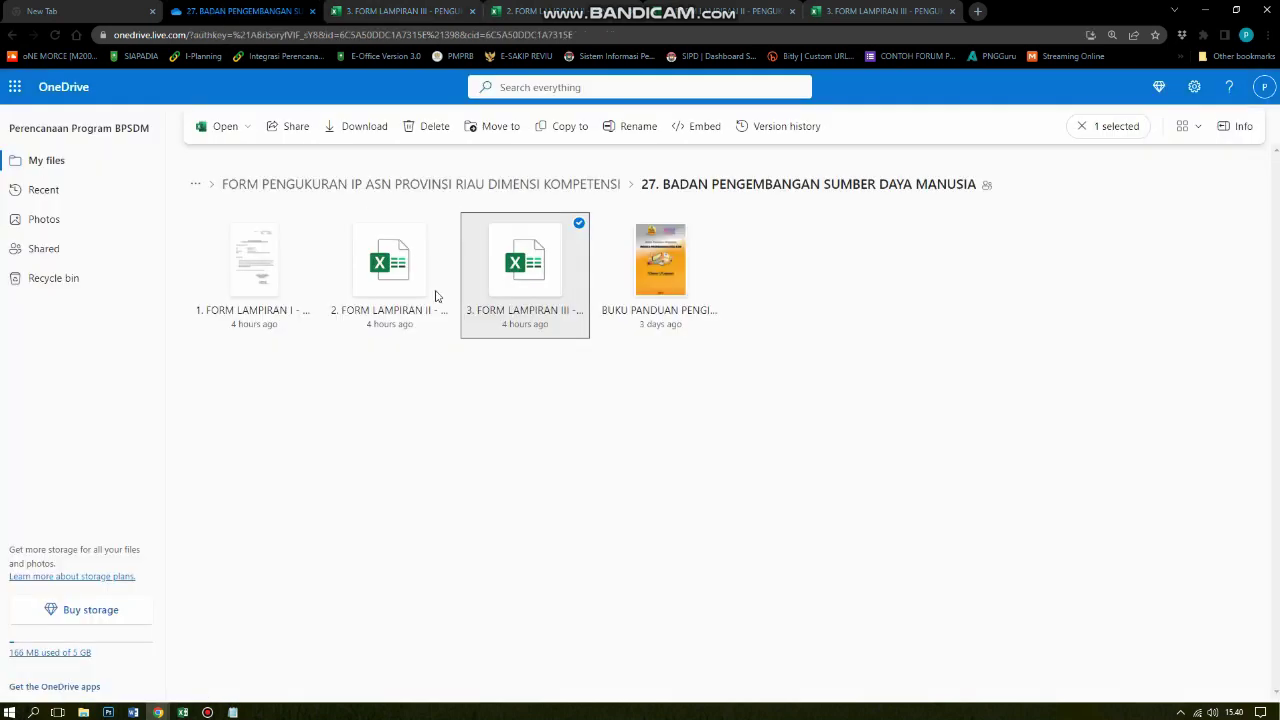
left_click(246, 293)
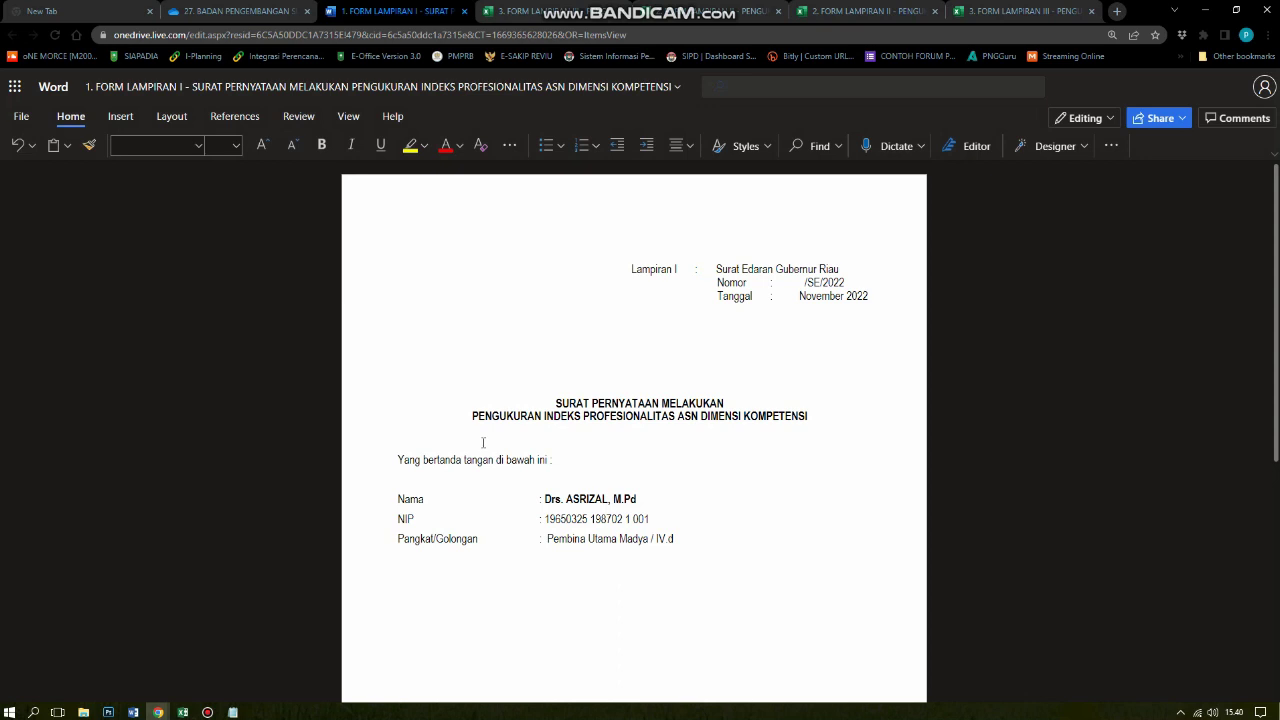
scroll(483, 442, "down", 1)
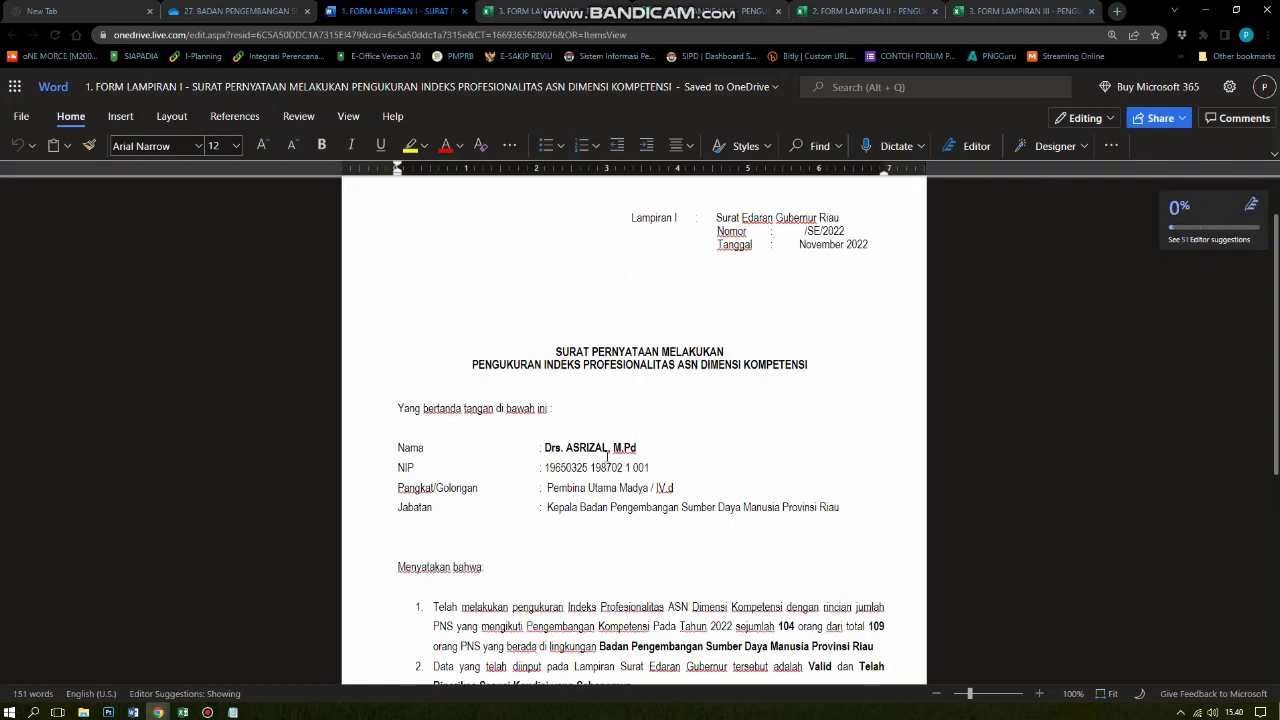
scroll(607, 457, "down", 1)
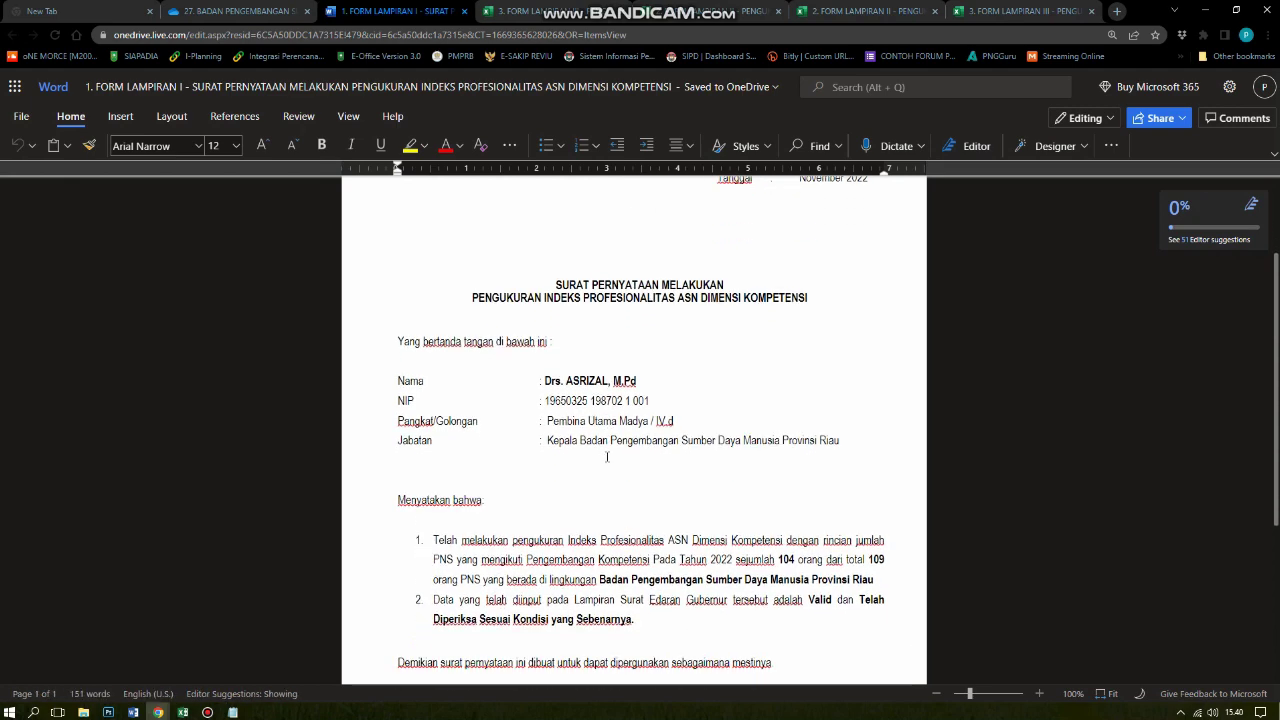
scroll(607, 457, "up", 2)
scroll(607, 458, "down", 2)
scroll(607, 459, "down", 2)
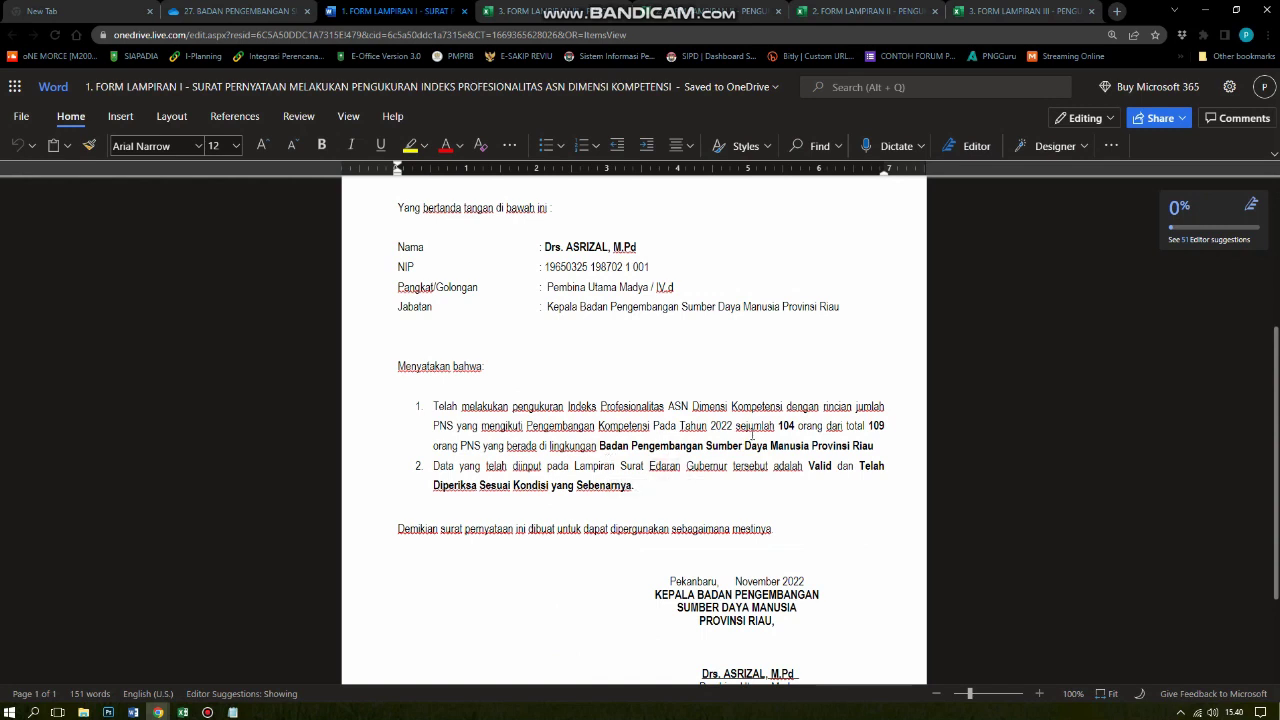
scroll(752, 436, "down", 2)
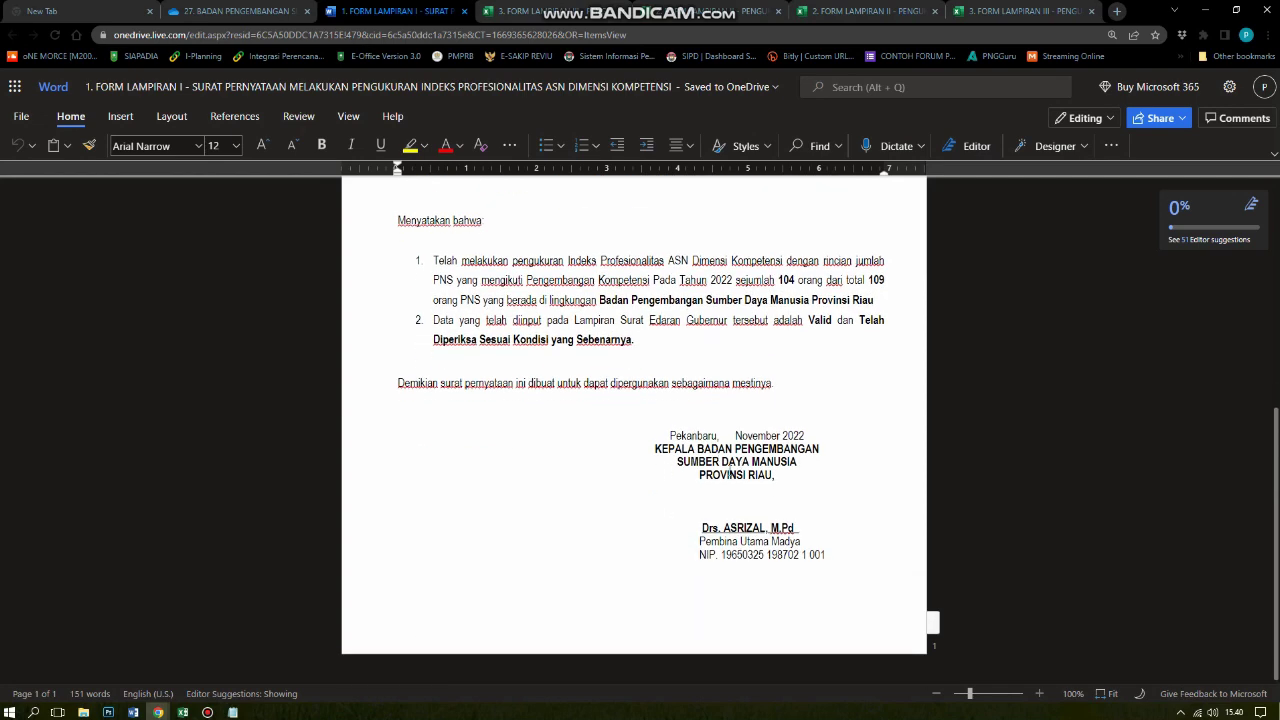
scroll(688, 481, "up", 5)
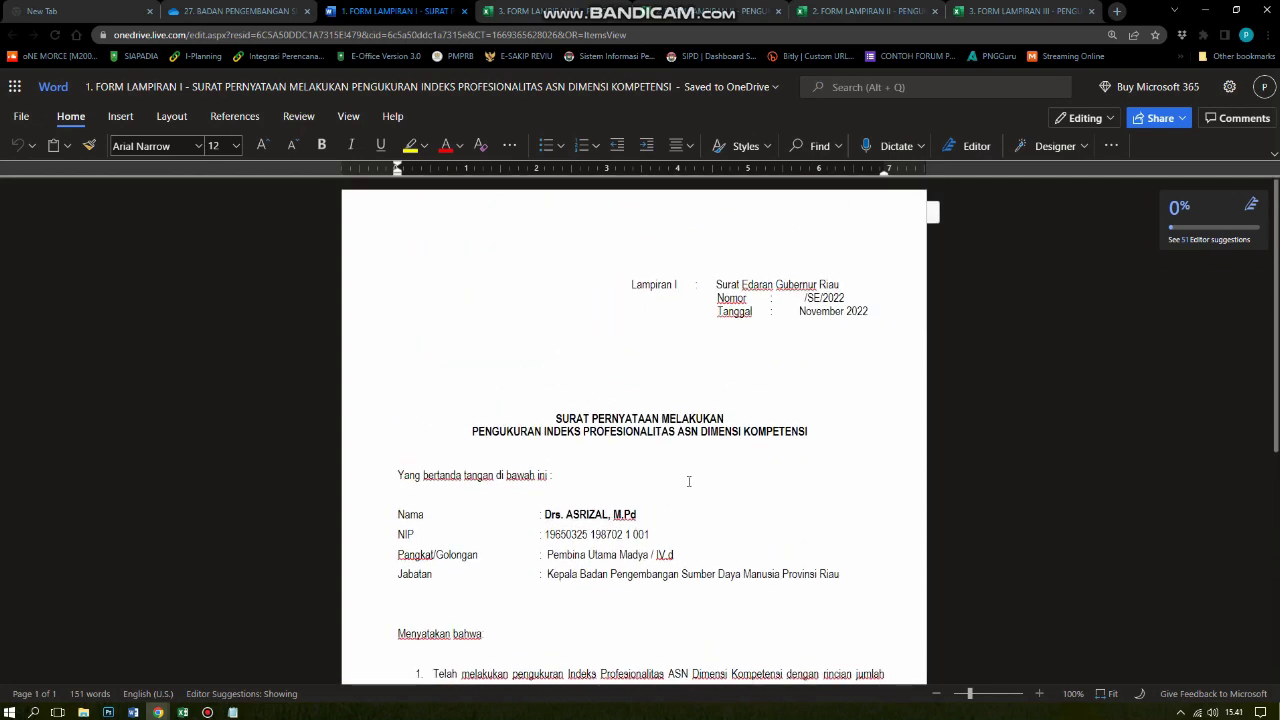
left_click(389, 274)
mouse_move(231, 712)
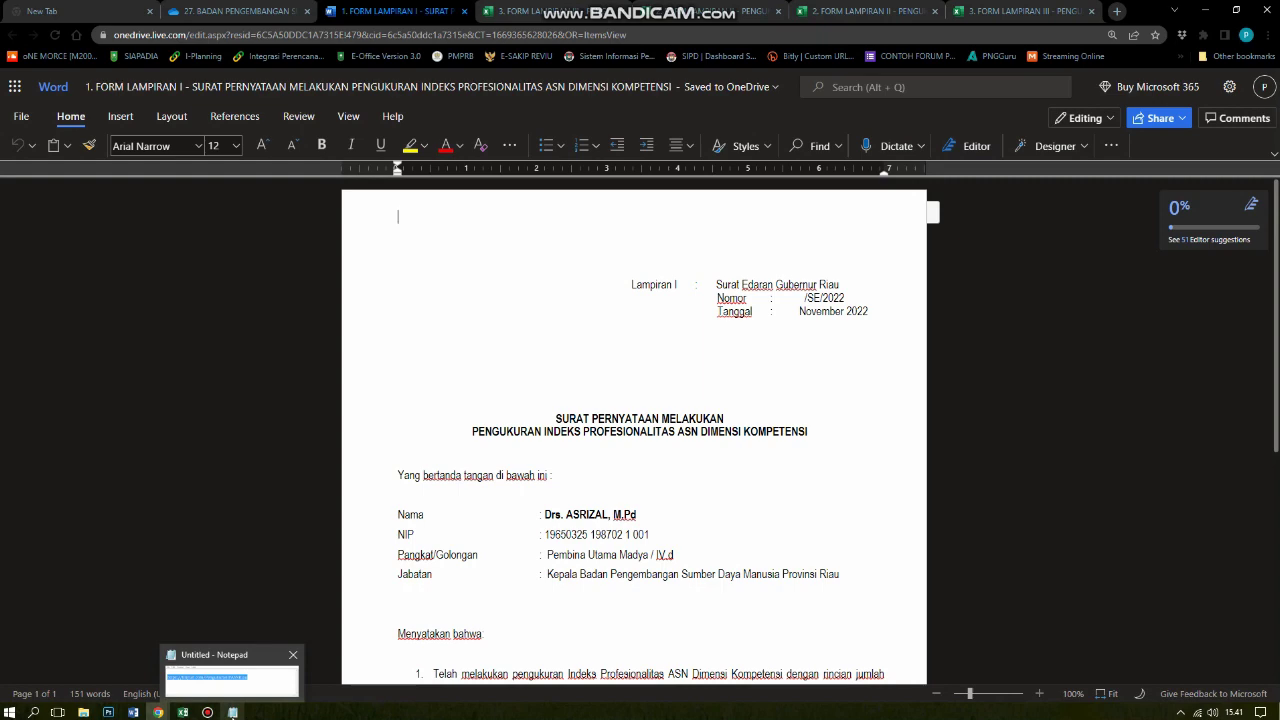
left_click(183, 712)
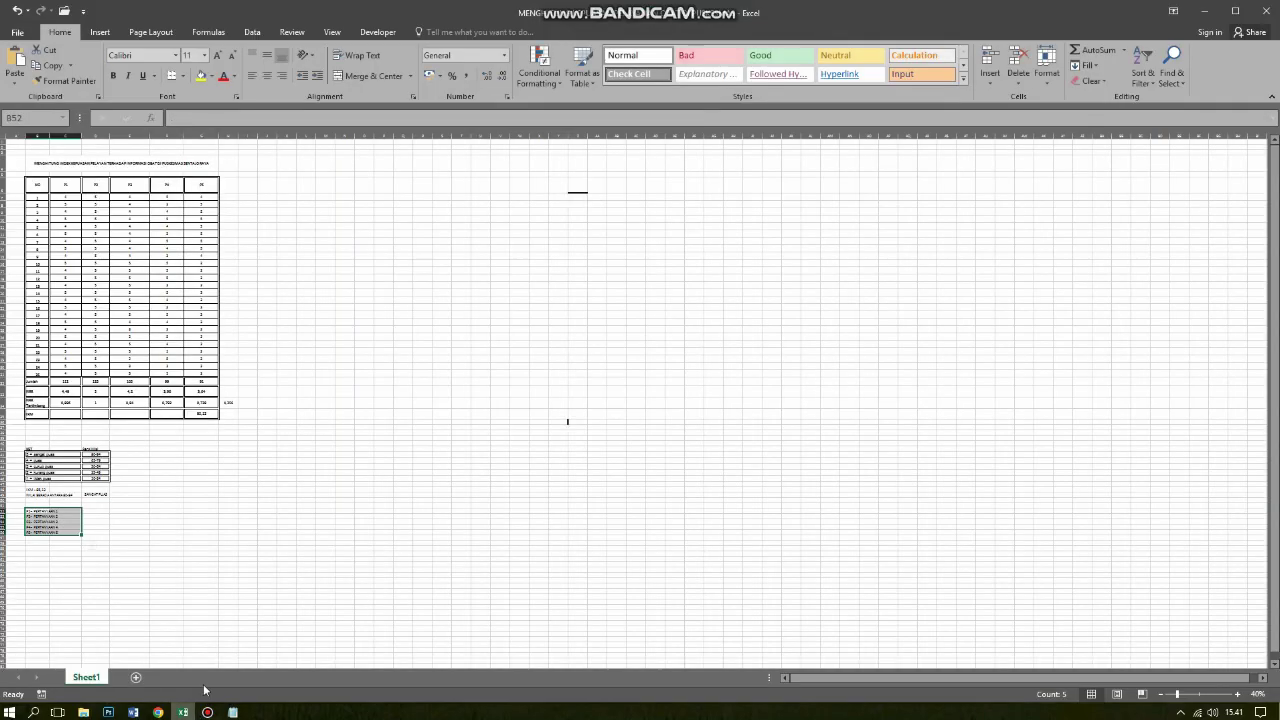
left_click(159, 712)
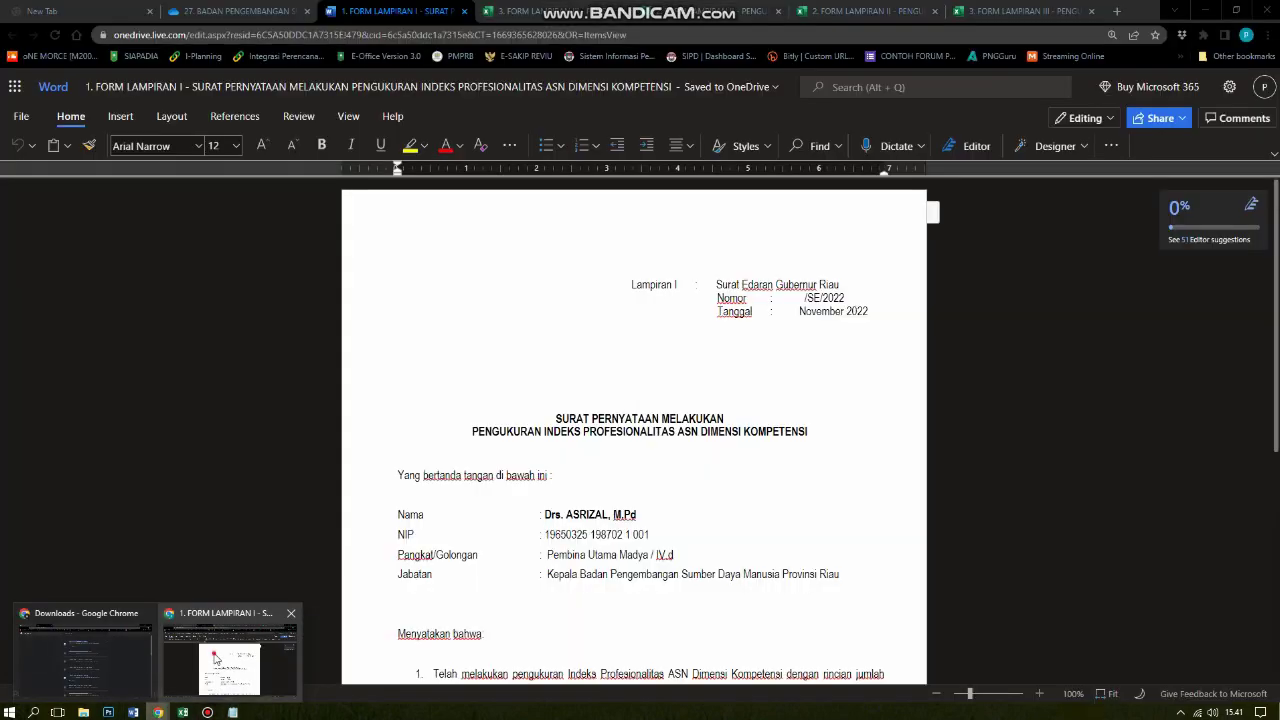
left_click(215, 665)
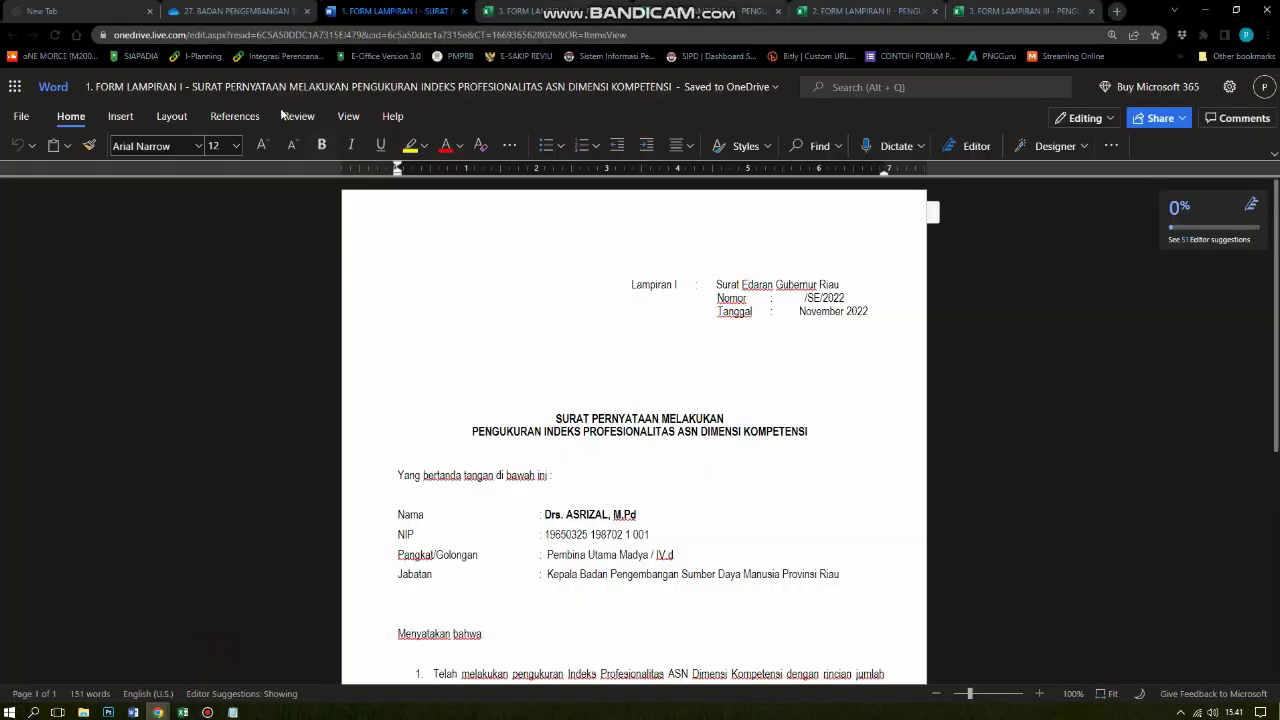
Return to the 27. BADAN PENGEMBANGAN SUMBER DAYA MANUSIA folder in OneDrive and deselect the 3. FORM LAMPIRAN III file.
left_click(245, 8)
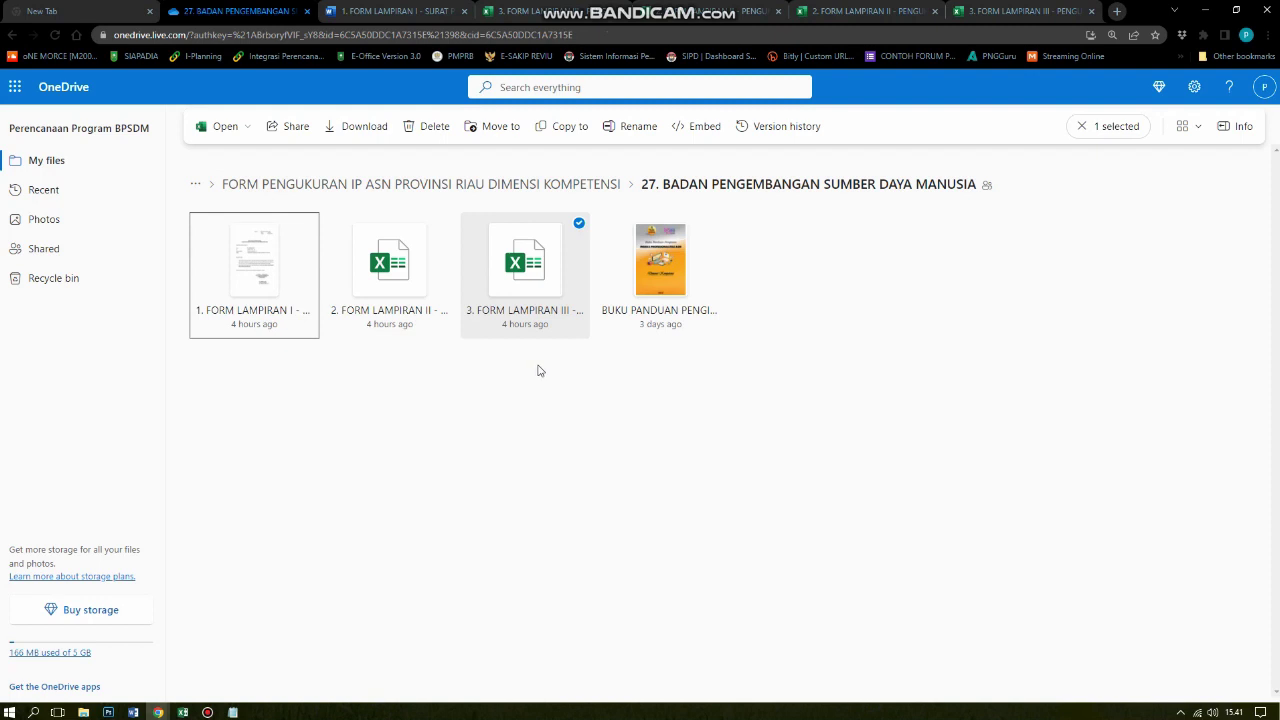
left_click(449, 386)
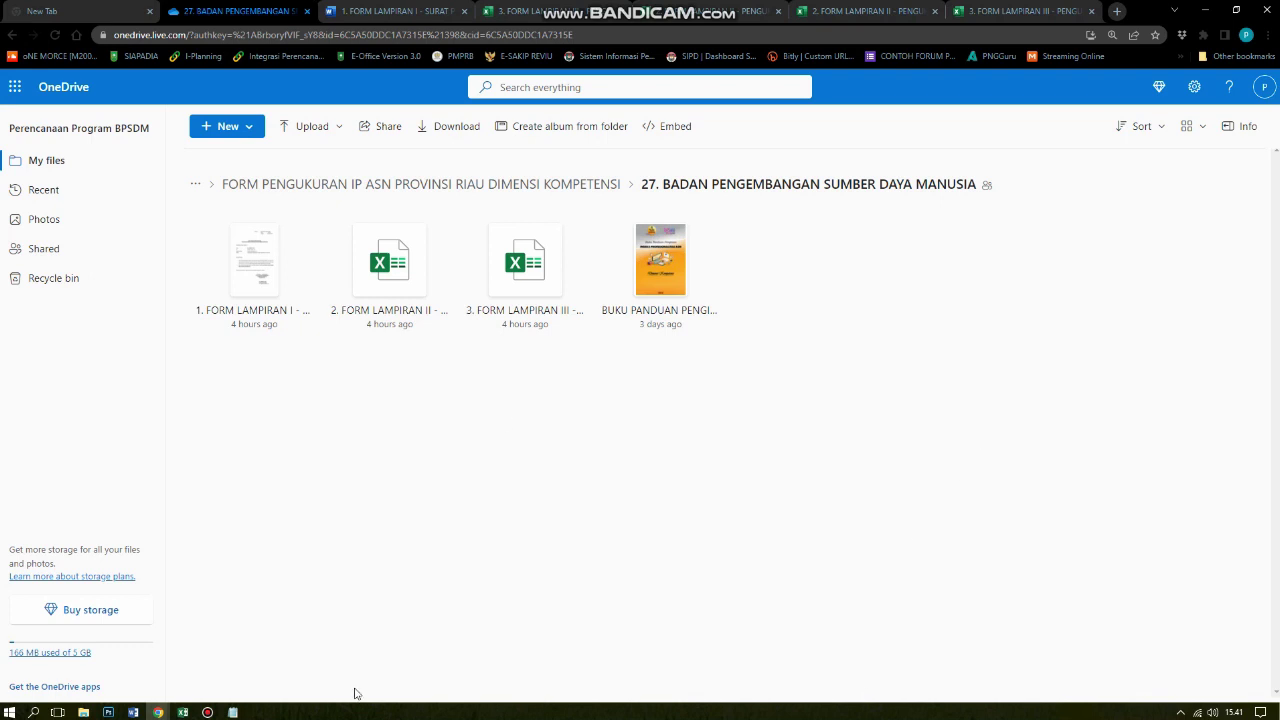
left_click(207, 712)
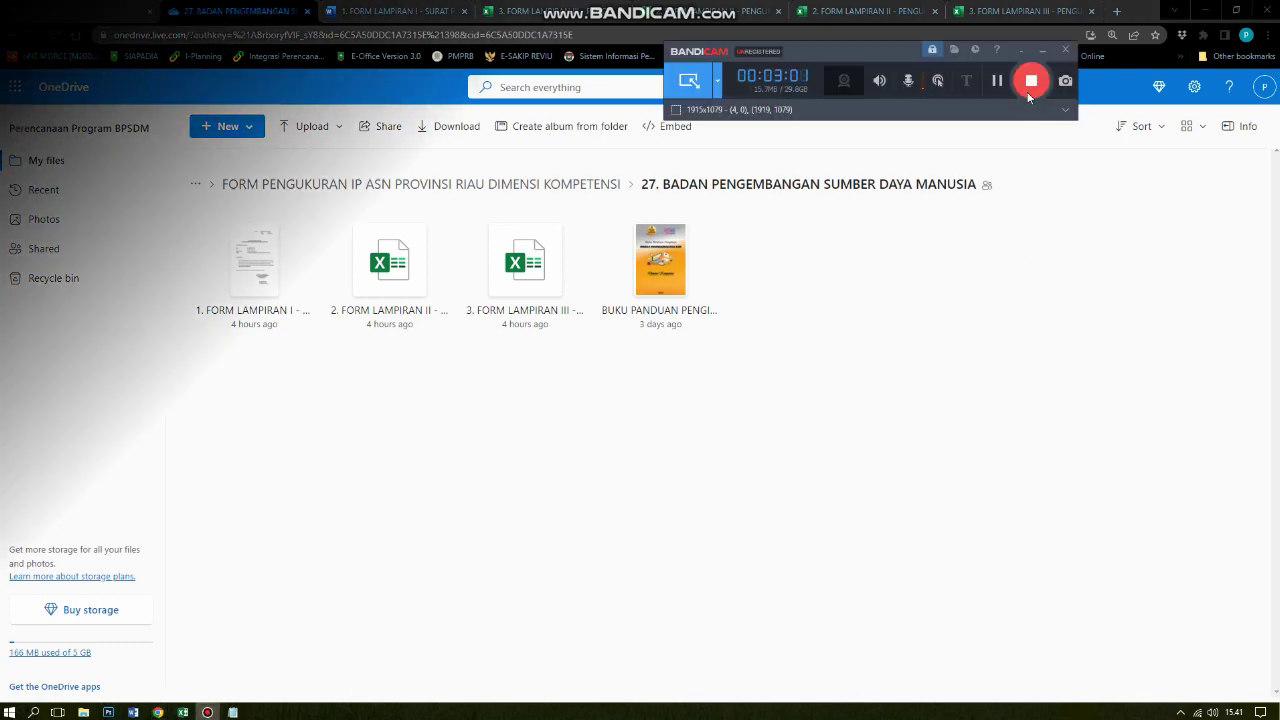